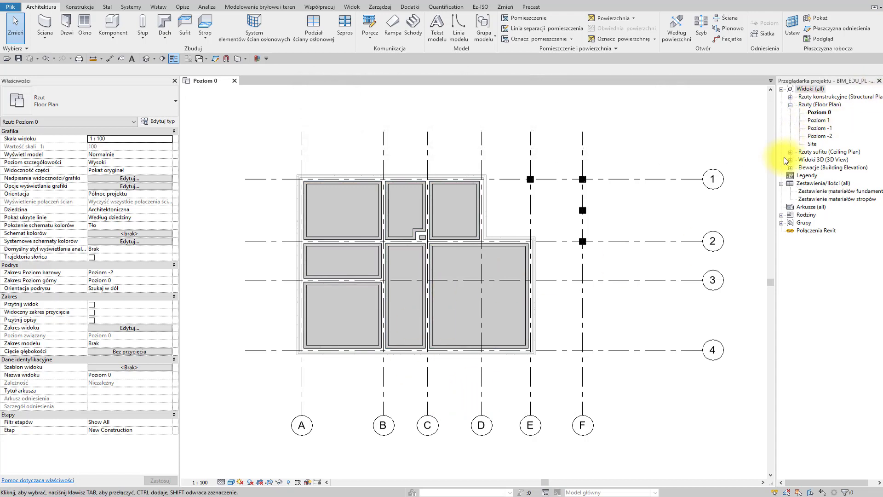
# Open the East elevation and set the Poziom 1 level's elevation to 290.
pyautogui.click(791, 167)
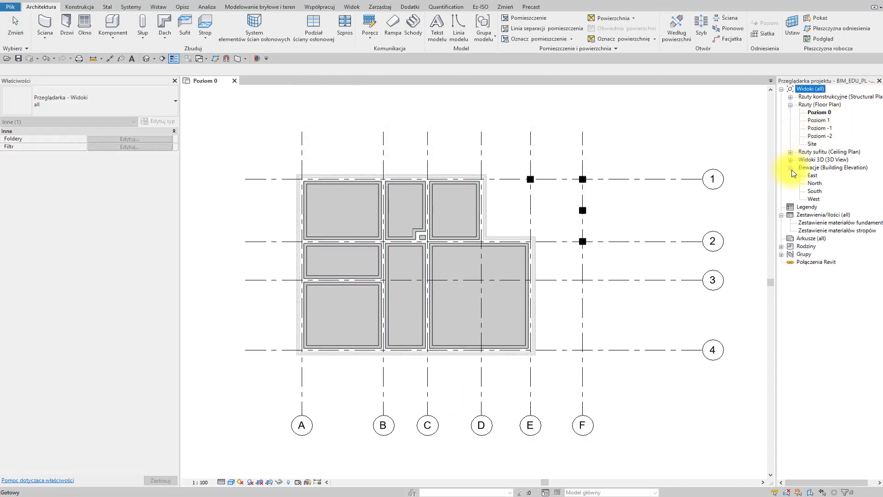
pyautogui.doubleClick(816, 176)
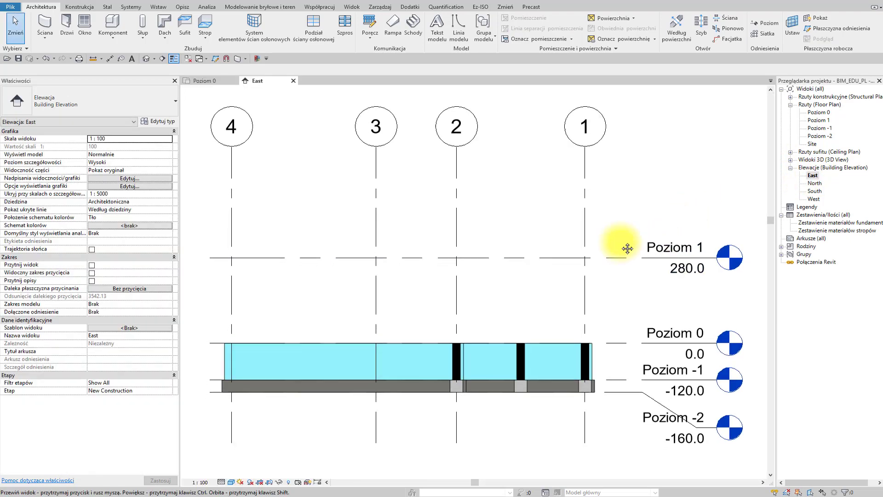
pyautogui.scroll(-3, 622, 236)
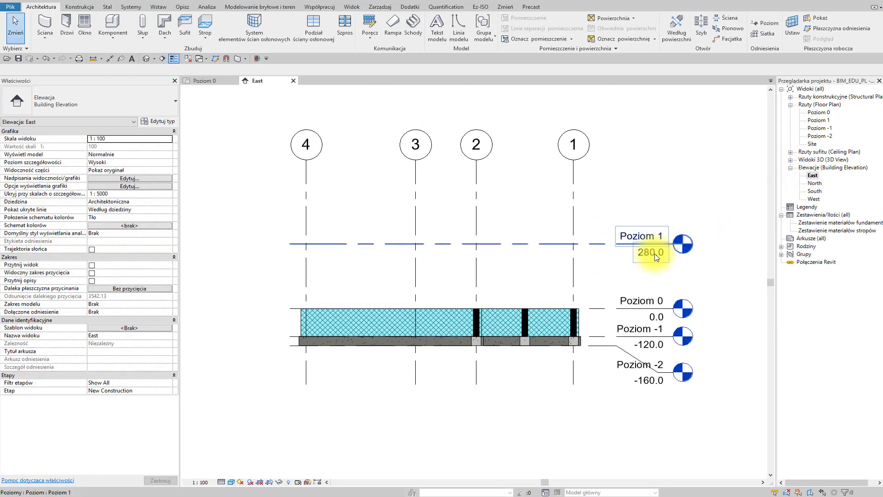
pyautogui.click(647, 256)
pyautogui.click(647, 255)
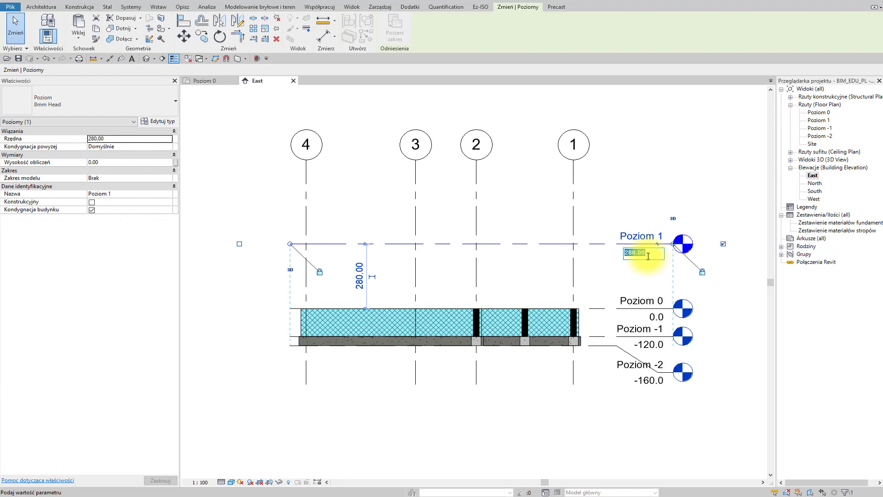
pyautogui.press('Return')
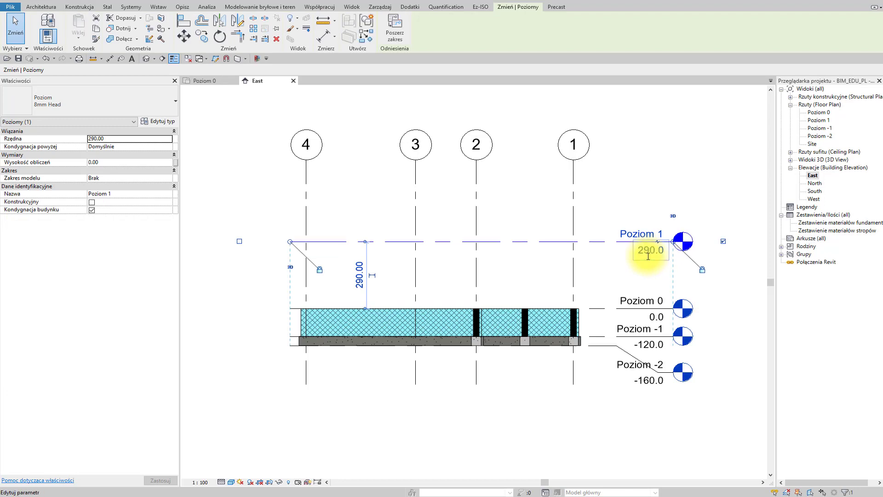
pyautogui.click(606, 274)
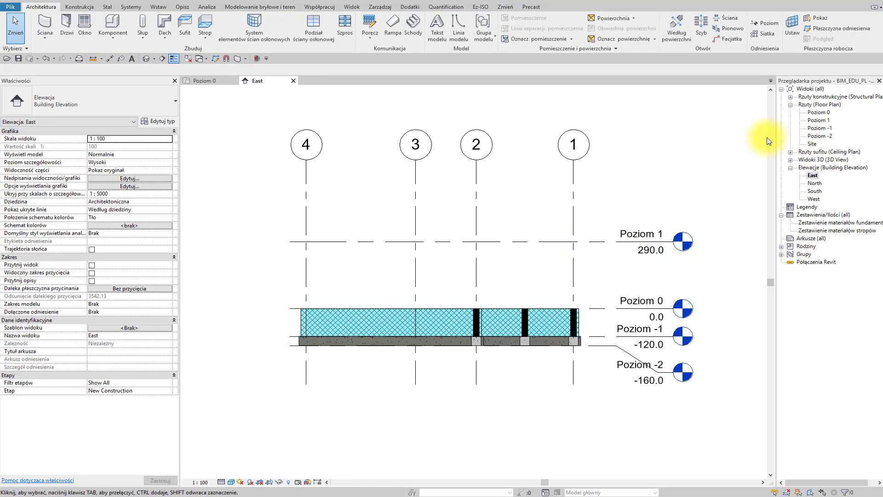
# Return to the Poziom 0 floor plan and close the East elevation view.
pyautogui.click(818, 113)
pyautogui.doubleClick(818, 112)
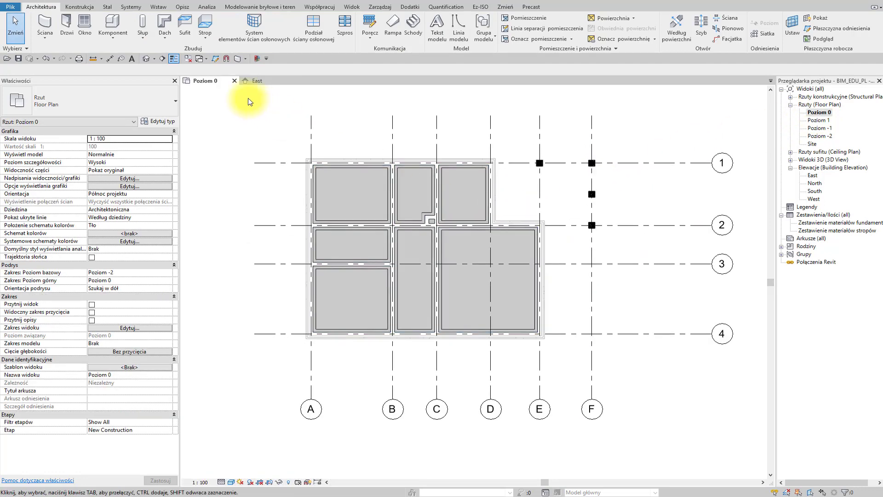
pyautogui.click(275, 82)
pyautogui.click(293, 82)
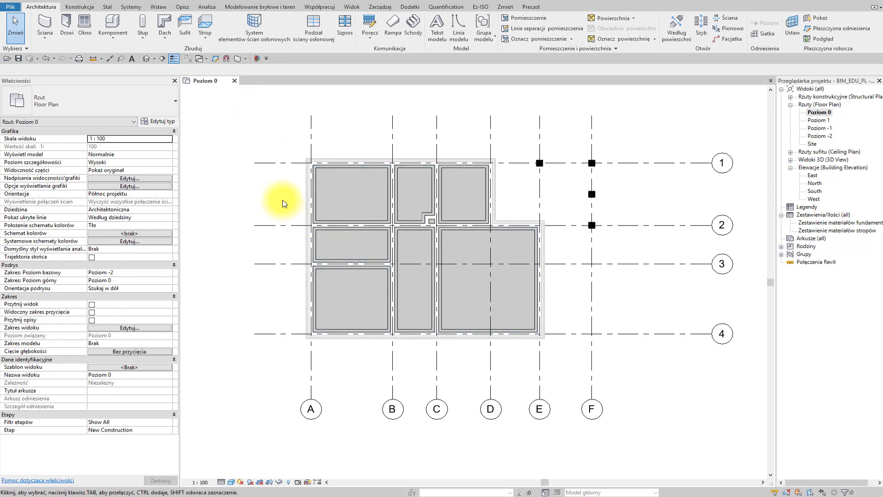
# Start the Wall tool with the type "SILKA E24- blok 24cm + izolacja12cm + tynk3cm".
pyautogui.scroll(2, 283, 207)
pyautogui.scroll(1, 284, 206)
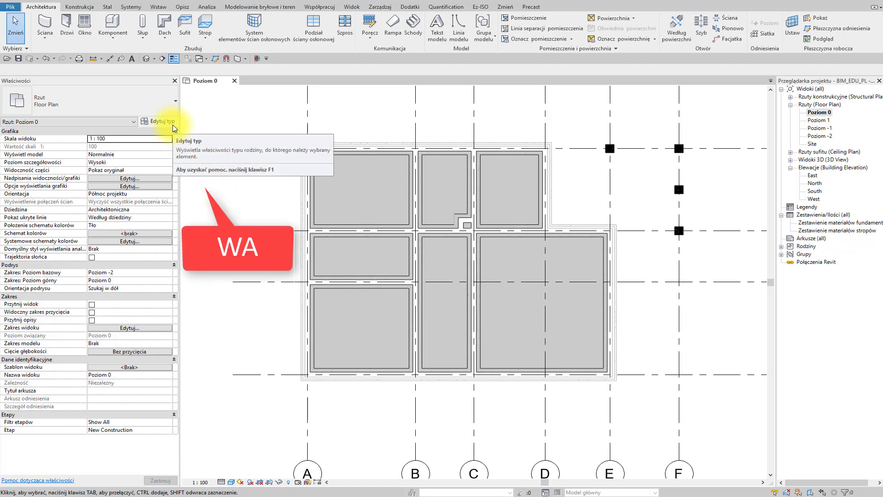
pyautogui.press('w')
pyautogui.press('a')
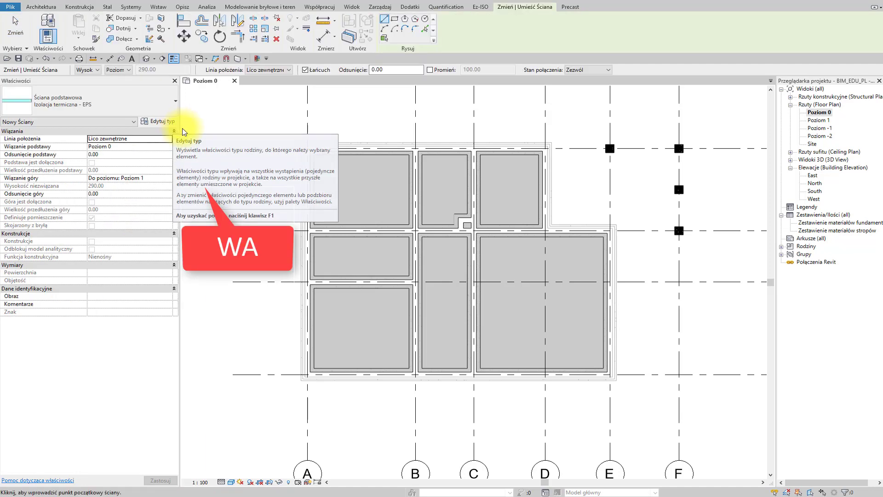
pyautogui.click(152, 103)
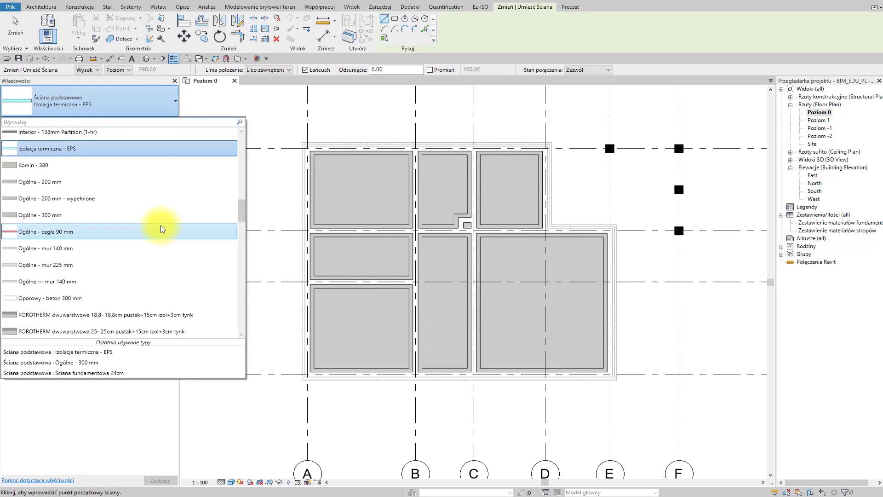
pyautogui.scroll(-1, 170, 234)
pyautogui.scroll(-6, 170, 237)
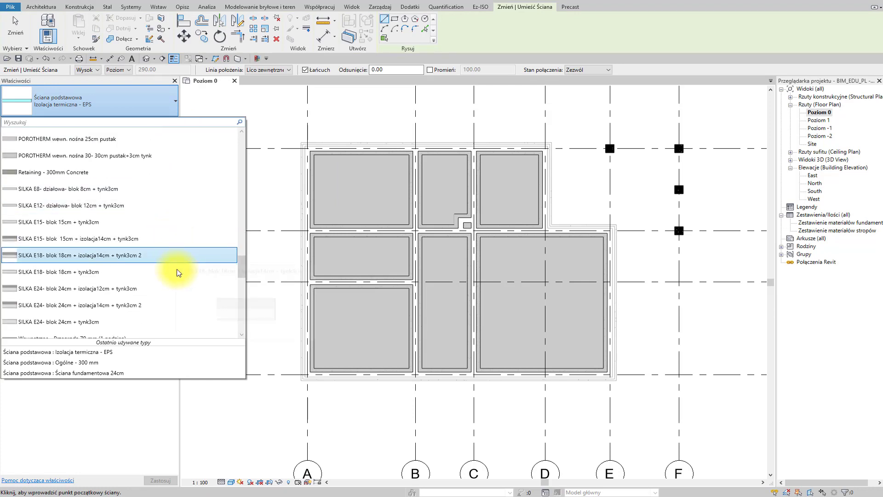
pyautogui.click(179, 290)
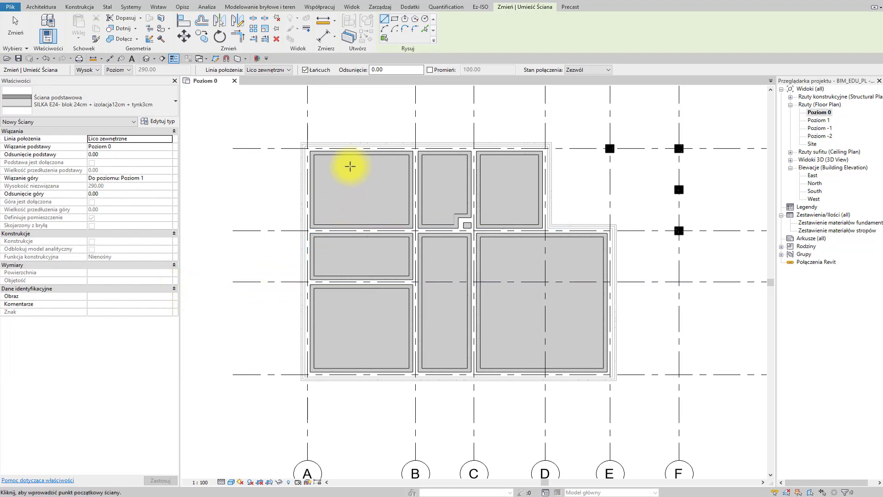
# Set the new wall's top offset to -25 and its location line to Oś konstrukcyjna.
pyautogui.scroll(4, 294, 156)
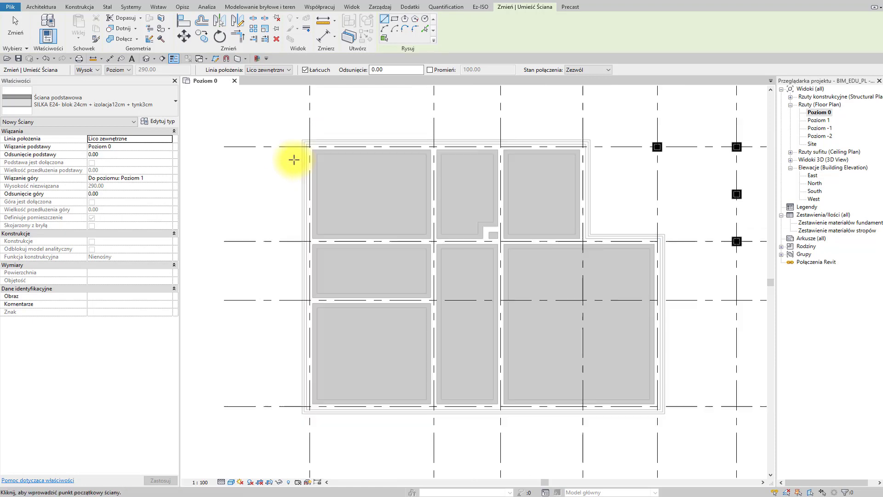
pyautogui.click(312, 132)
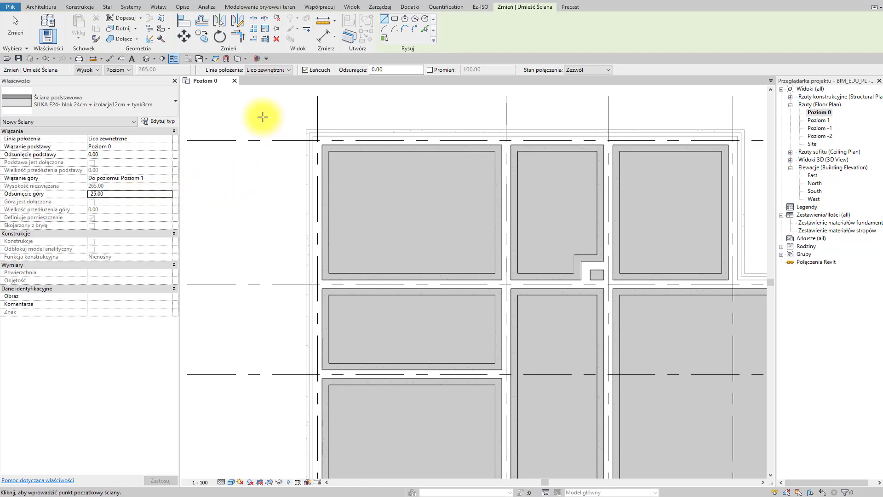
pyautogui.click(287, 72)
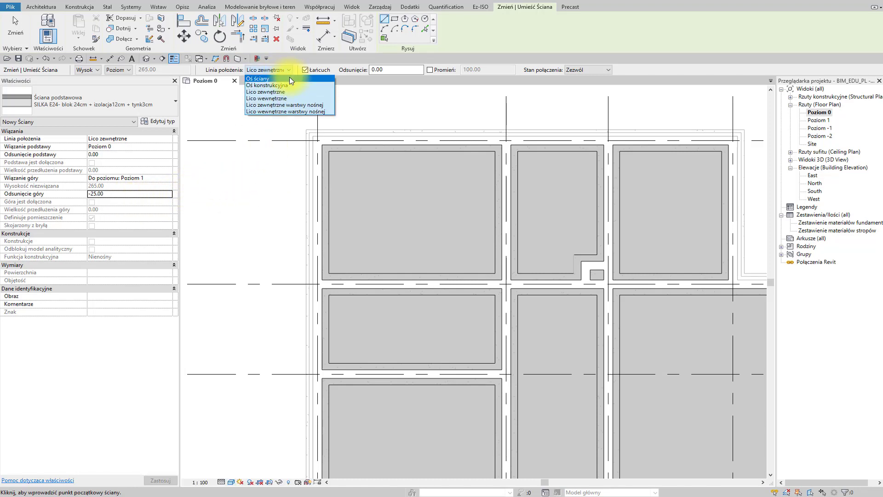
pyautogui.click(290, 86)
# Draw the exterior wall along axis A from axis 1 to axis 4, flipped so its insulation faces outward.
pyautogui.scroll(2, 318, 139)
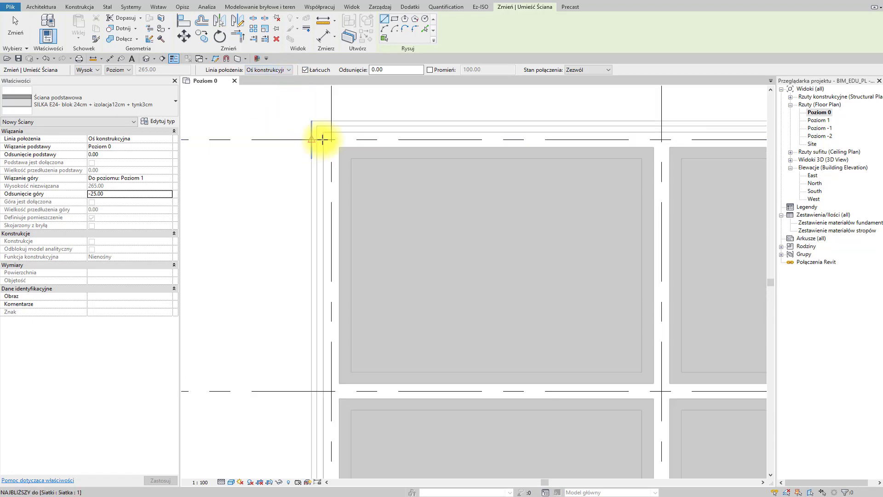
pyautogui.click(331, 139)
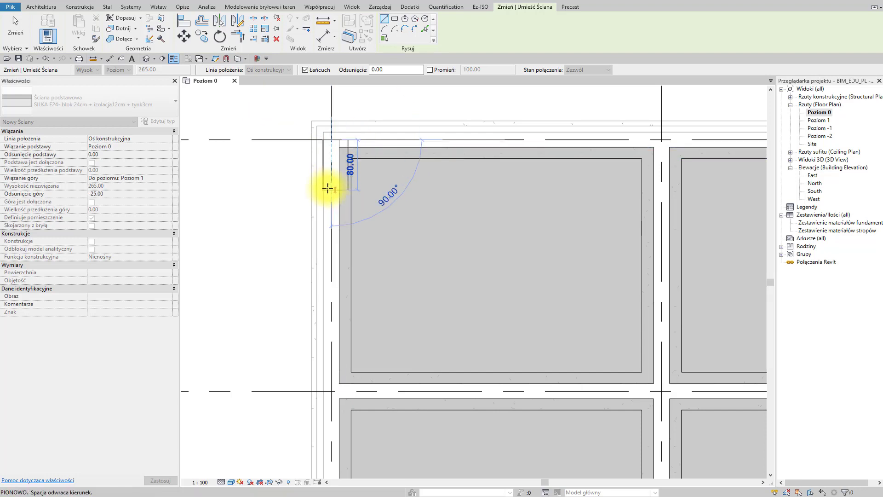
pyautogui.press('space')
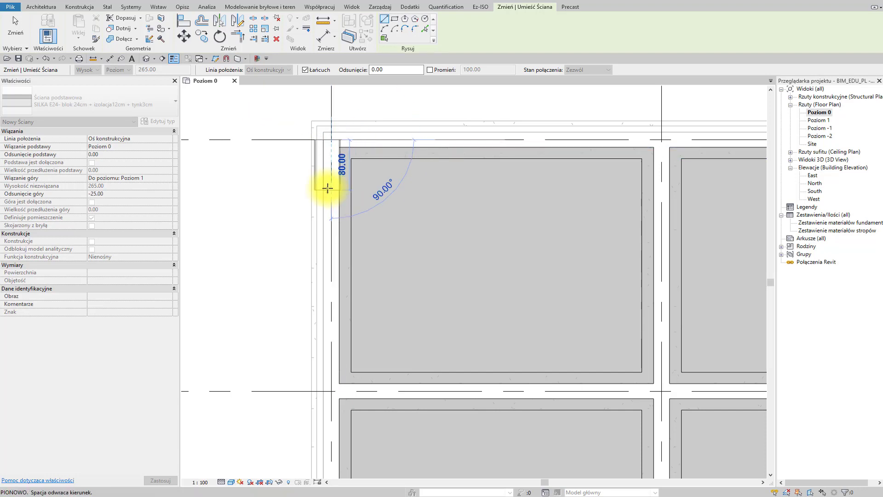
pyautogui.moveTo(324, 390); pyautogui.dragTo(341, 211, button='middle')
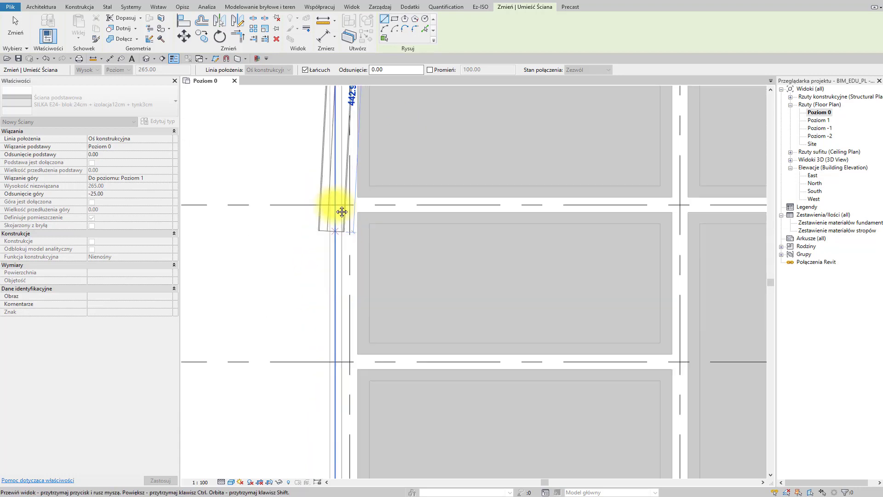
pyautogui.scroll(-2, 347, 221)
pyautogui.scroll(3, 344, 230)
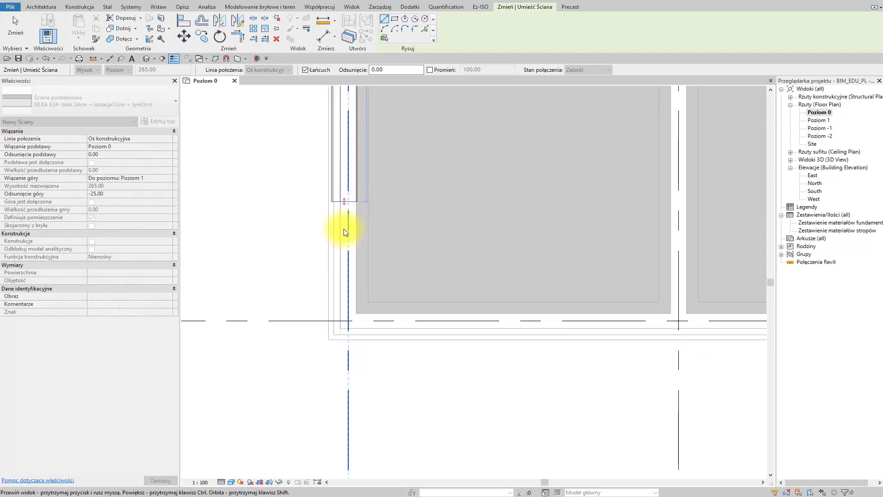
pyautogui.click(345, 312)
# Continue the exterior wall along axis 4 from axis A to axis E.
pyautogui.scroll(-2, 487, 312)
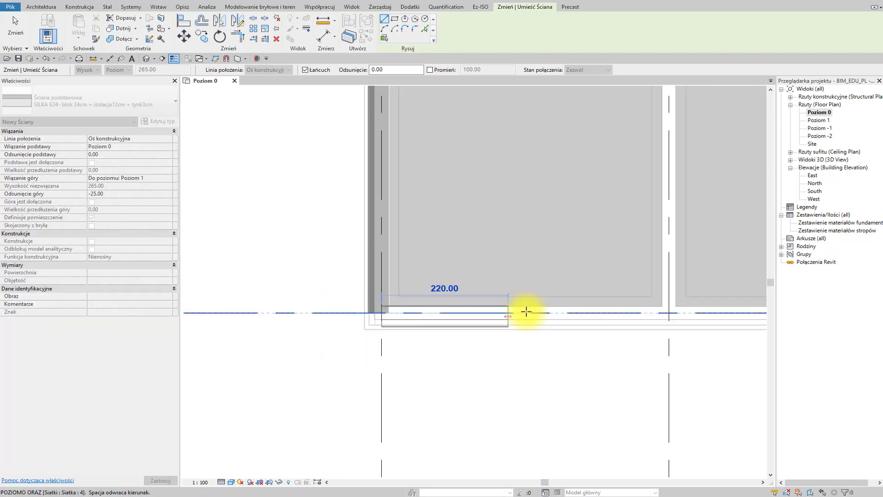
pyautogui.scroll(1, 506, 311)
pyautogui.scroll(-3, 615, 325)
pyautogui.scroll(2, 533, 319)
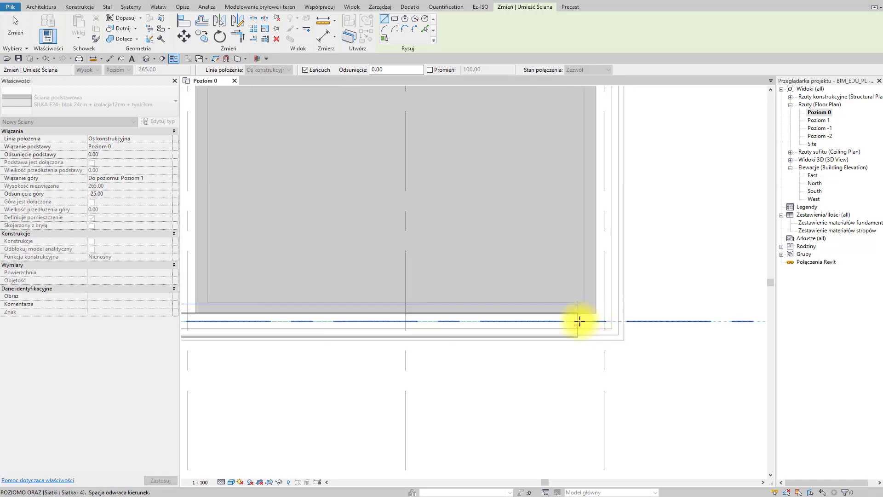
pyautogui.click(603, 319)
# Continue the exterior wall along axis E to axis 2, and along axis 2 to axis D.
pyautogui.scroll(-2, 606, 473)
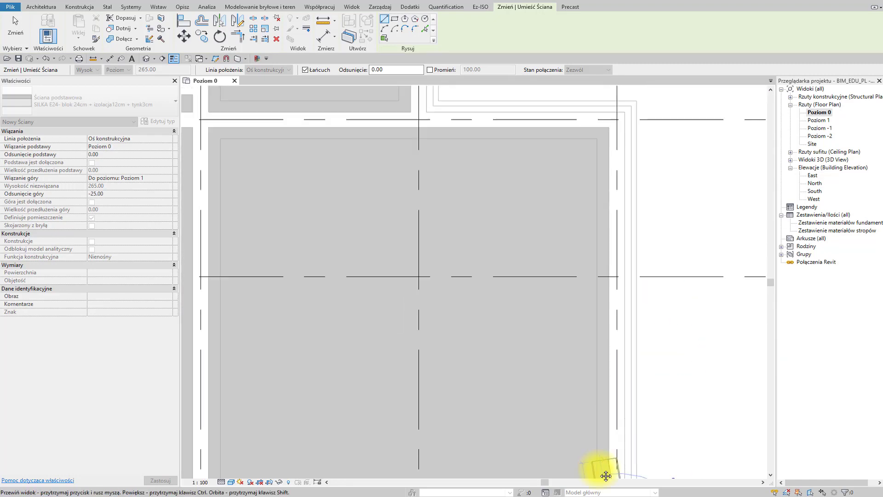
pyautogui.scroll(2, 641, 142)
pyautogui.click(616, 128)
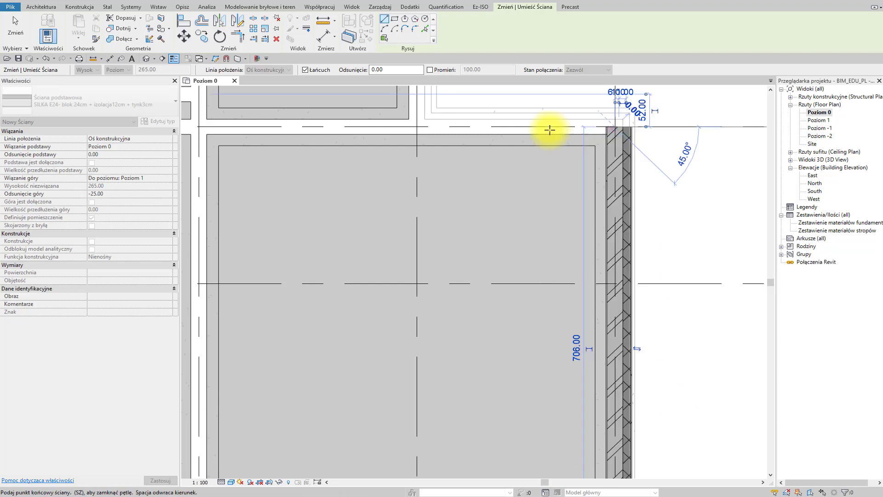
pyautogui.click(420, 126)
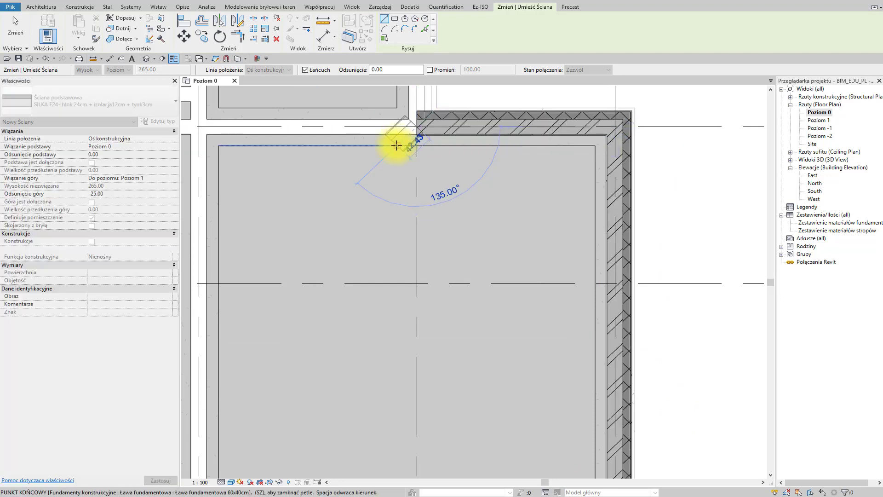
# Continue the exterior wall along axis D from axis 2 to axis 1.
pyautogui.moveTo(404, 137); pyautogui.dragTo(433, 299, button='middle')
pyautogui.moveTo(466, 163); pyautogui.dragTo(473, 207, button='middle')
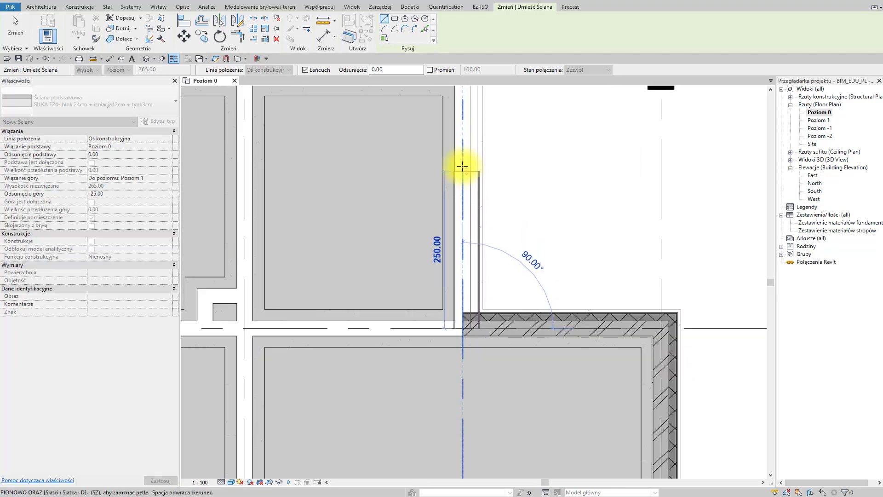
pyautogui.moveTo(462, 162); pyautogui.dragTo(463, 273, button='middle')
pyautogui.click(461, 192)
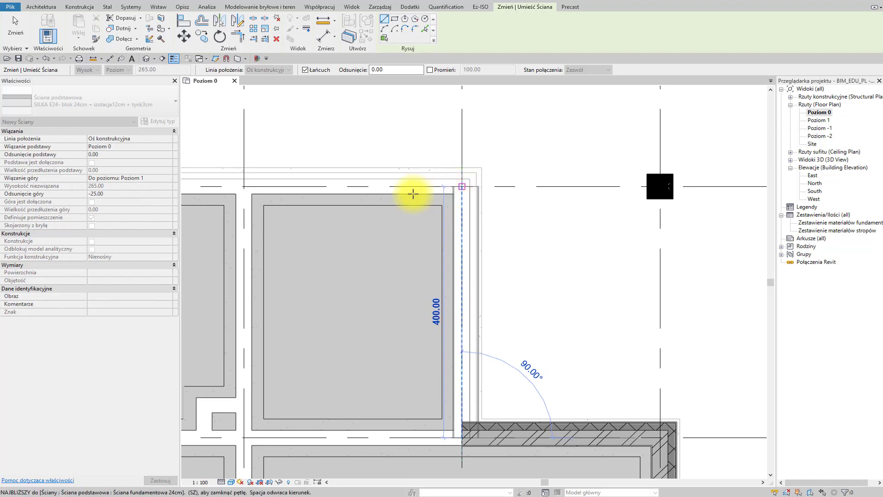
# Close the exterior wall outline along axis 1 back to axis A and finish the Wall tool.
pyautogui.moveTo(385, 193); pyautogui.dragTo(475, 210, button='middle')
pyautogui.scroll(-3, 439, 210)
pyautogui.moveTo(372, 220); pyautogui.dragTo(544, 214, button='middle')
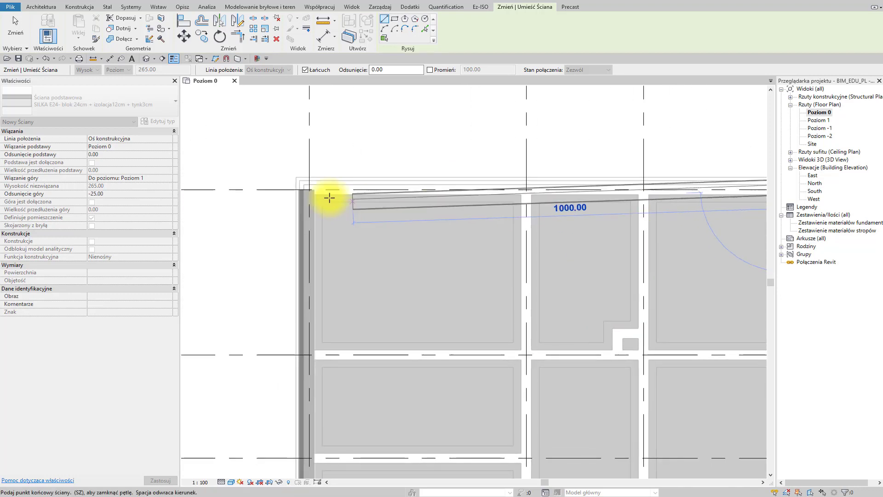
pyautogui.scroll(3, 309, 193)
pyautogui.click(309, 191)
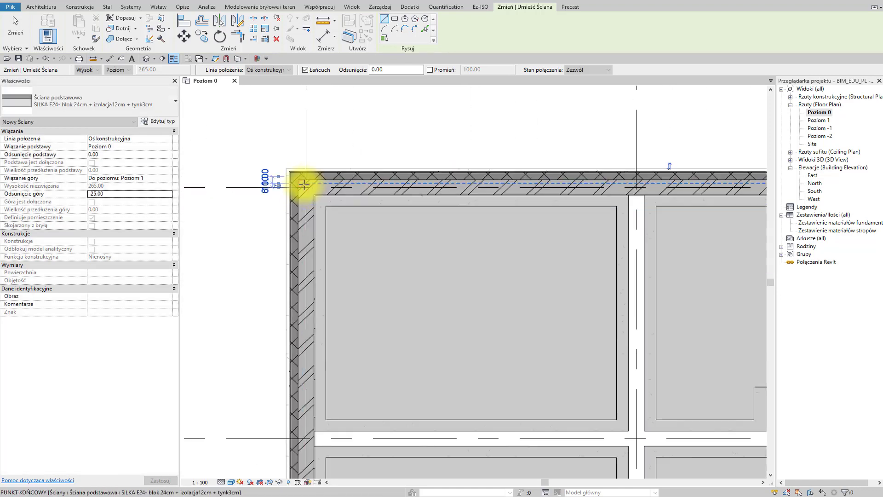
pyautogui.press('Escape')
pyautogui.scroll(-5, 434, 256)
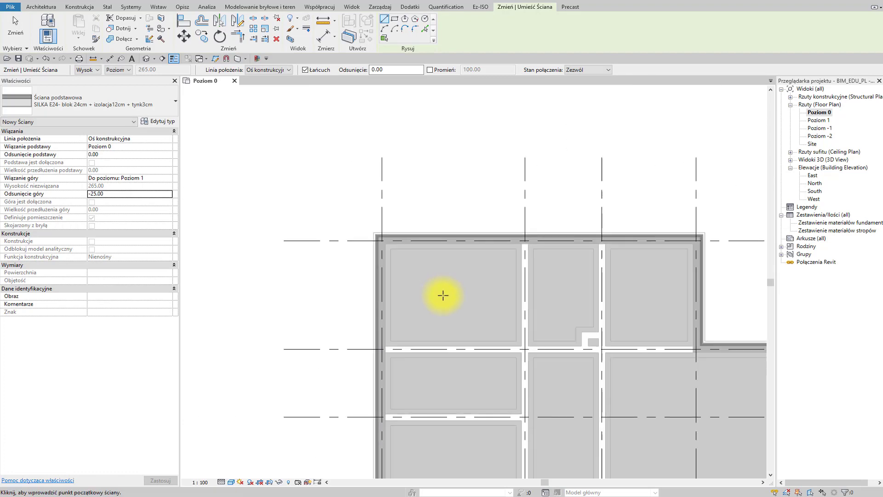
pyautogui.moveTo(421, 237); pyautogui.dragTo(408, 242, button='middle')
pyautogui.press('Escape')
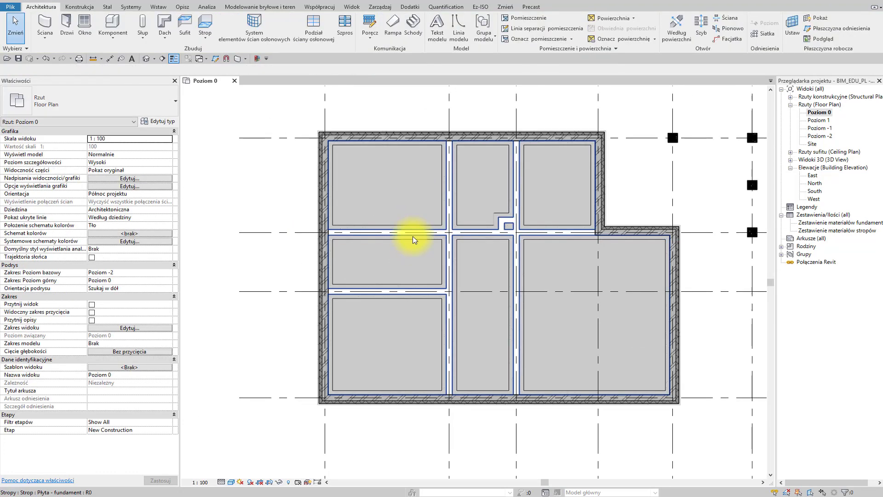
# Open the default 3D view to inspect the new exterior walls on the foundation.
pyautogui.press('3')
pyautogui.press('d')
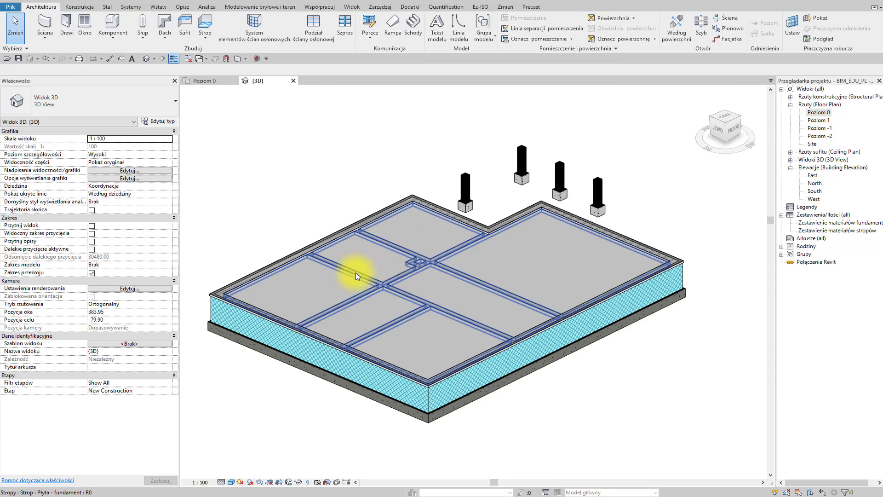
pyautogui.scroll(-1, 438, 351)
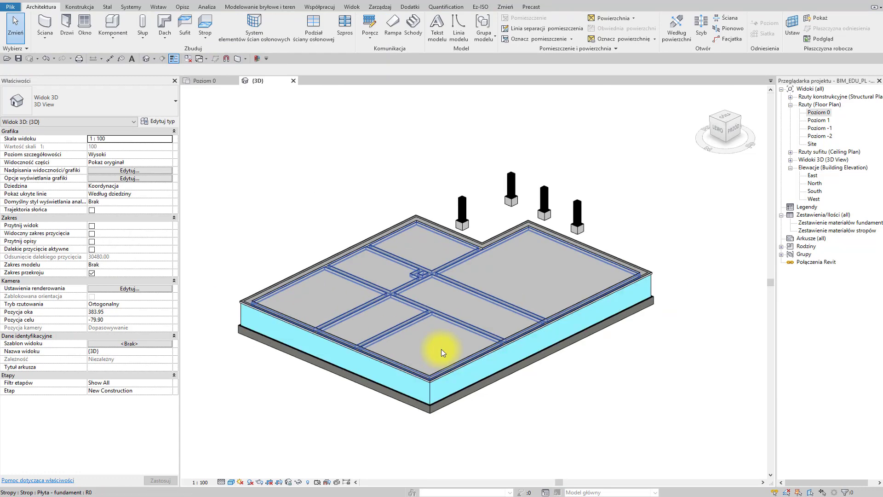
pyautogui.moveTo(437, 351); pyautogui.dragTo(451, 336, button='middle')
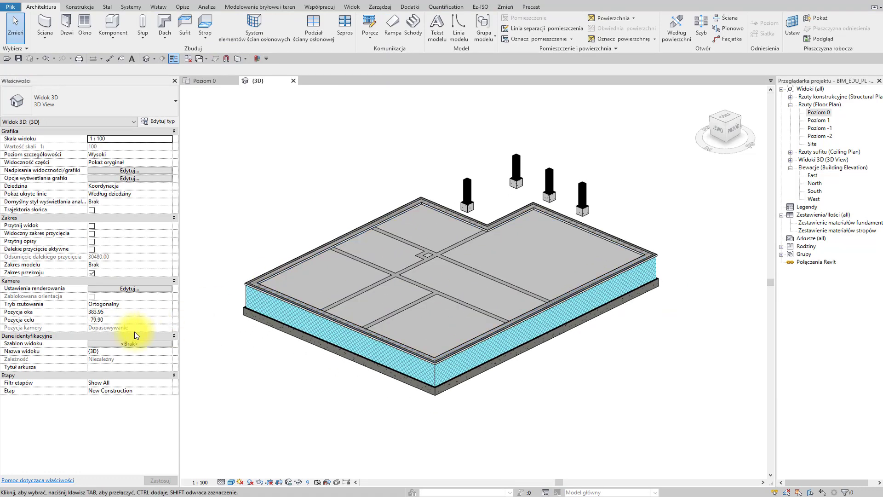
# Reveal the hidden elements in the 3D view, unhide the section box, and leave the reveal mode.
pyautogui.click(91, 273)
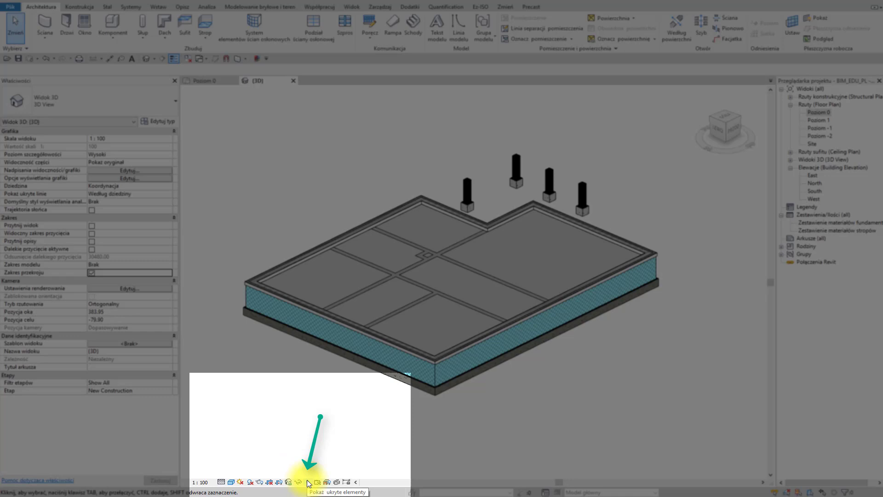
pyautogui.click(308, 482)
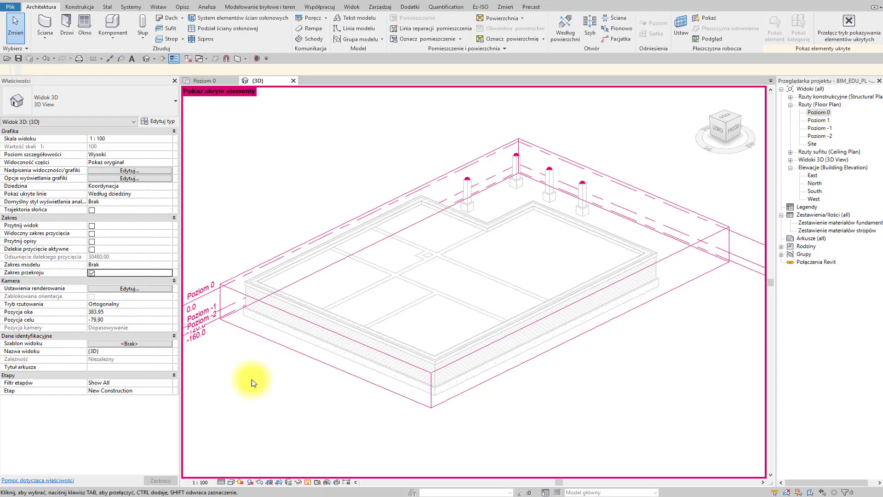
pyautogui.click(239, 296)
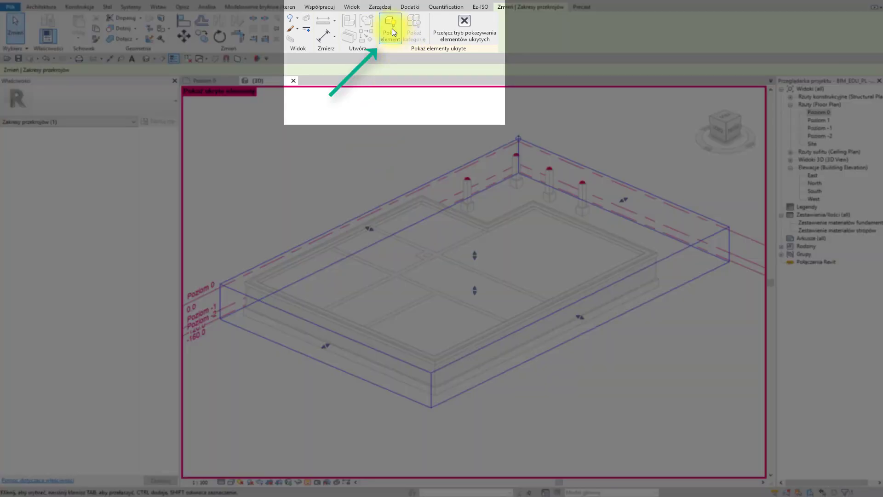
pyautogui.click(390, 30)
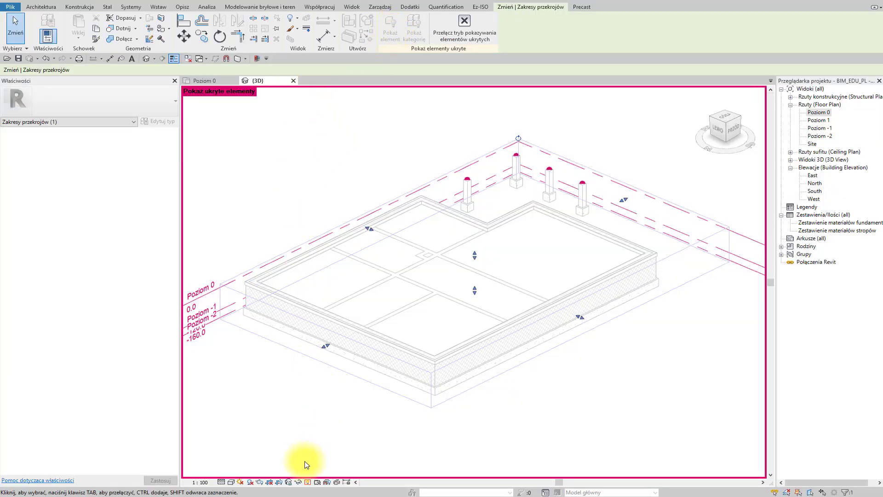
pyautogui.click(307, 482)
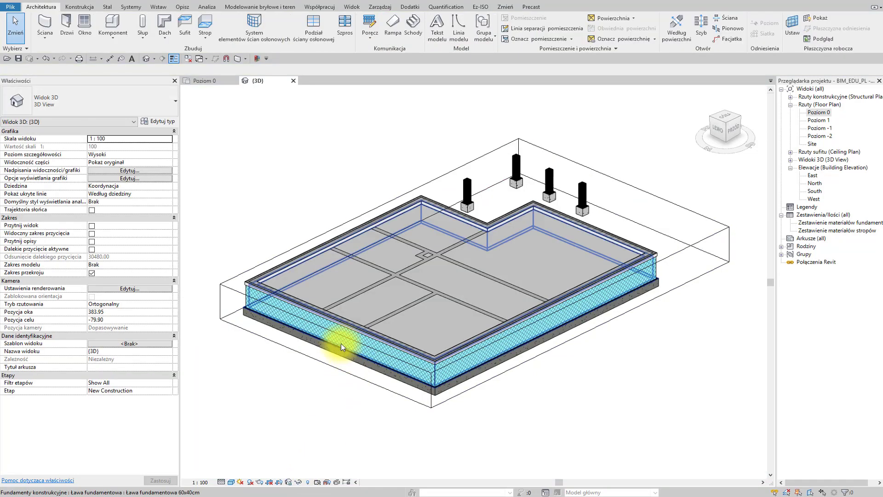
# Extend the section box upward until the full height of the exterior walls is shown, and switch the section box off for the 3D view.
pyautogui.click(236, 294)
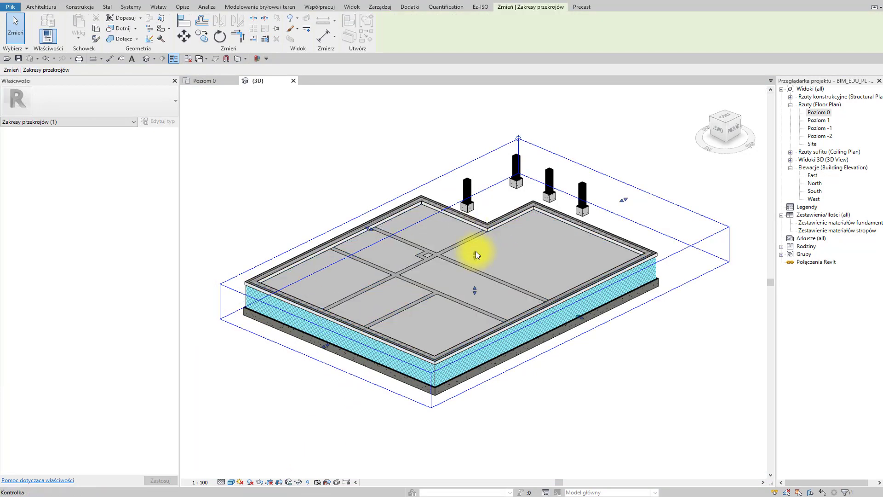
pyautogui.moveTo(476, 257); pyautogui.dragTo(479, 213)
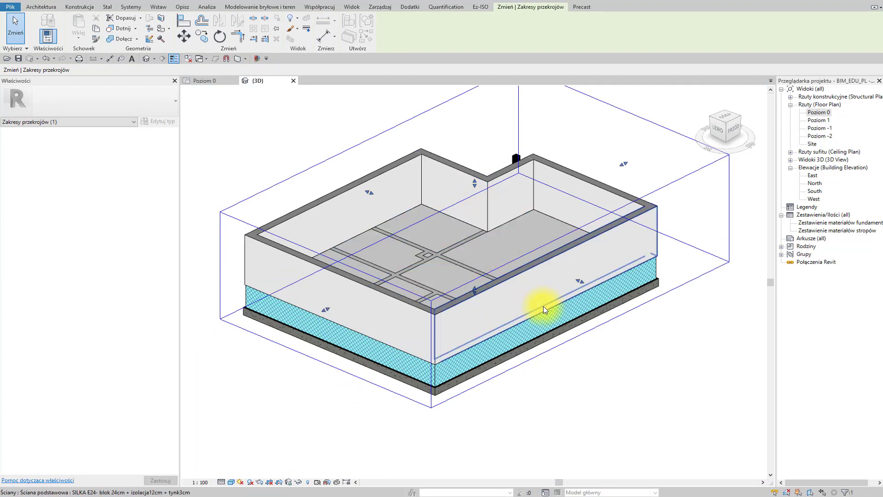
pyautogui.keyDown('shift'); pyautogui.moveTo(540, 305); pyautogui.dragTo(261, 422, button='middle'); pyautogui.keyUp('shift')
pyautogui.click(262, 420)
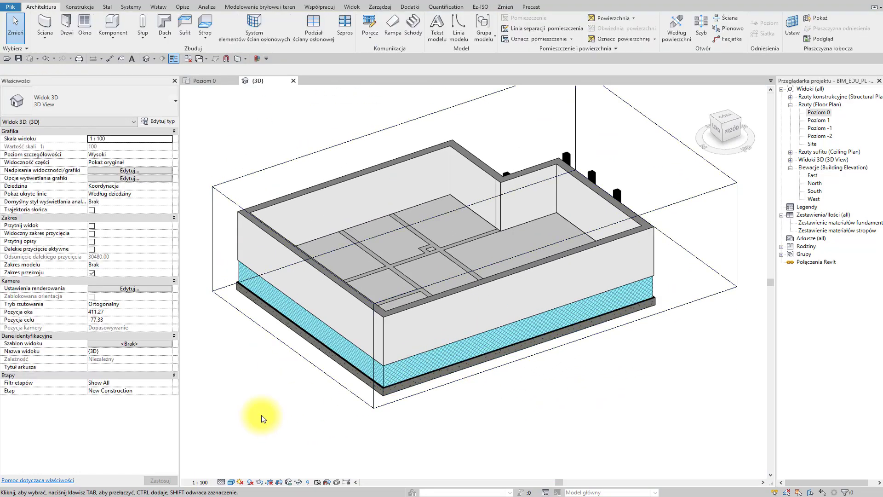
pyautogui.click(91, 272)
pyautogui.keyDown('shift'); pyautogui.moveTo(272, 385); pyautogui.dragTo(305, 292, button='middle'); pyautogui.keyUp('shift')
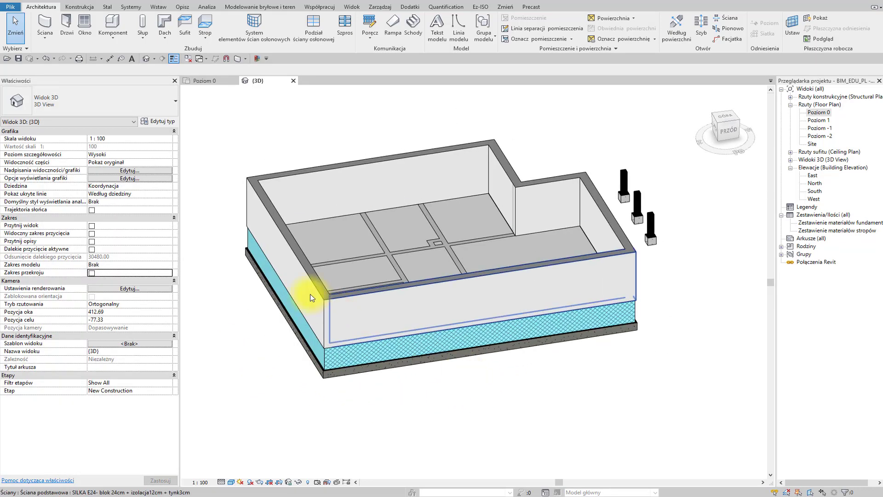
# Return to the Poziom 0 floor plan and start a wall of type SILKA E24- blok 24cm + tynk3cm.
pyautogui.click(193, 81)
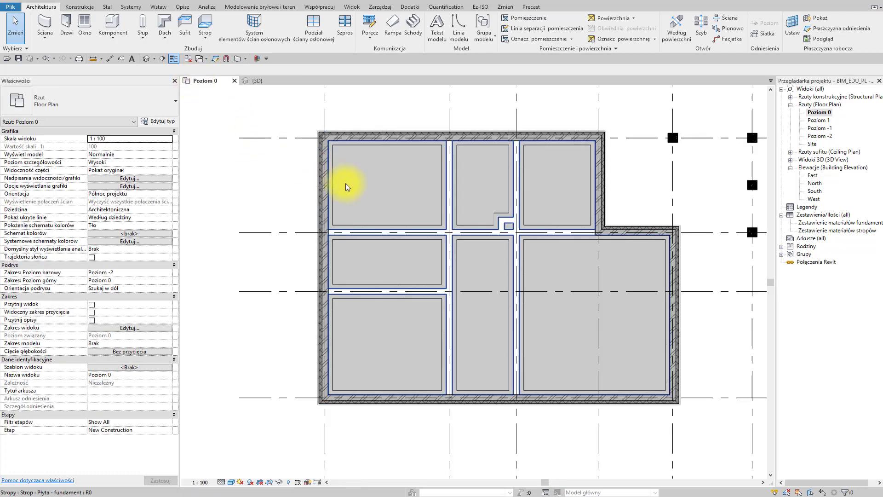
pyautogui.scroll(4, 339, 220)
pyautogui.scroll(-2, 374, 220)
pyautogui.moveTo(391, 238); pyautogui.dragTo(378, 266, button='middle')
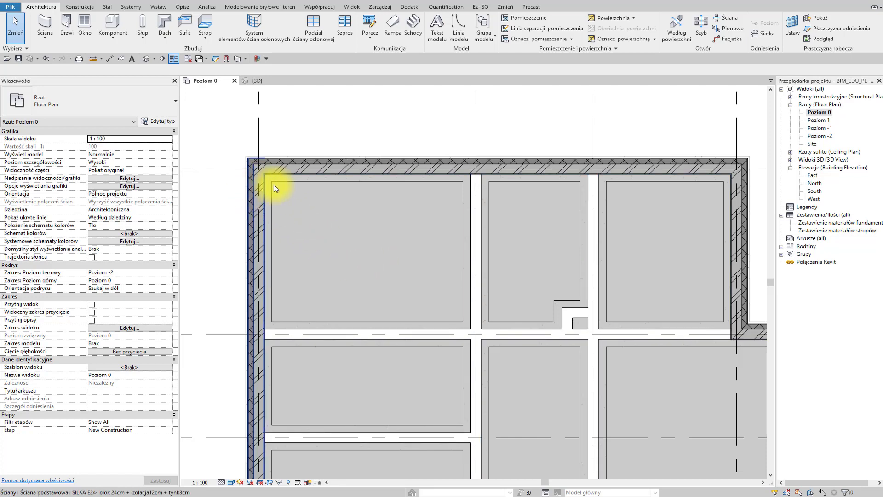
pyautogui.scroll(-2, 290, 193)
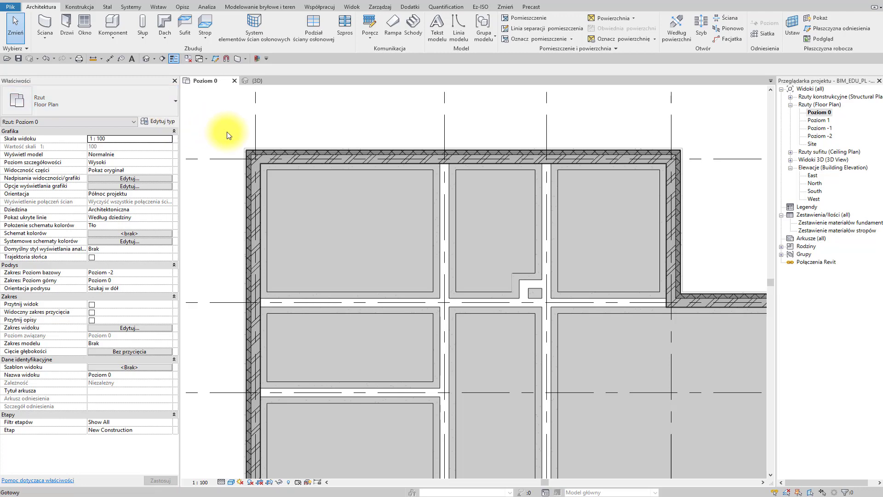
pyautogui.press('w')
pyautogui.press('a')
pyautogui.click(148, 114)
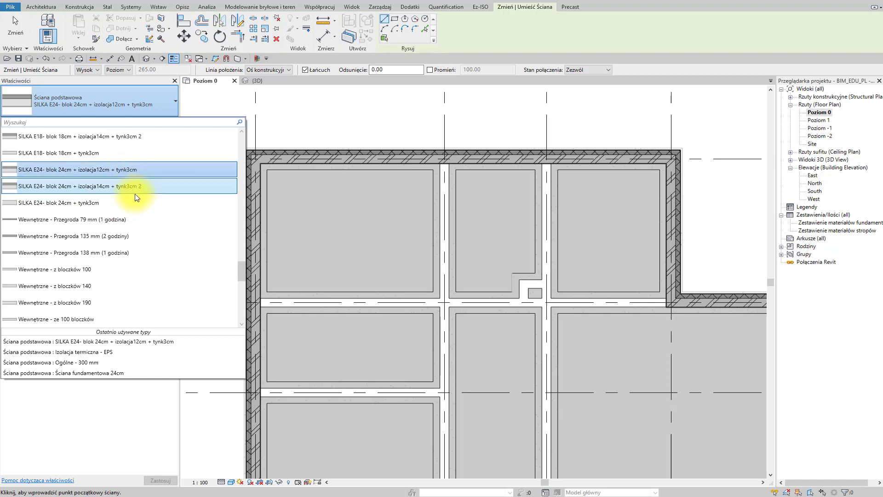
pyautogui.click(138, 203)
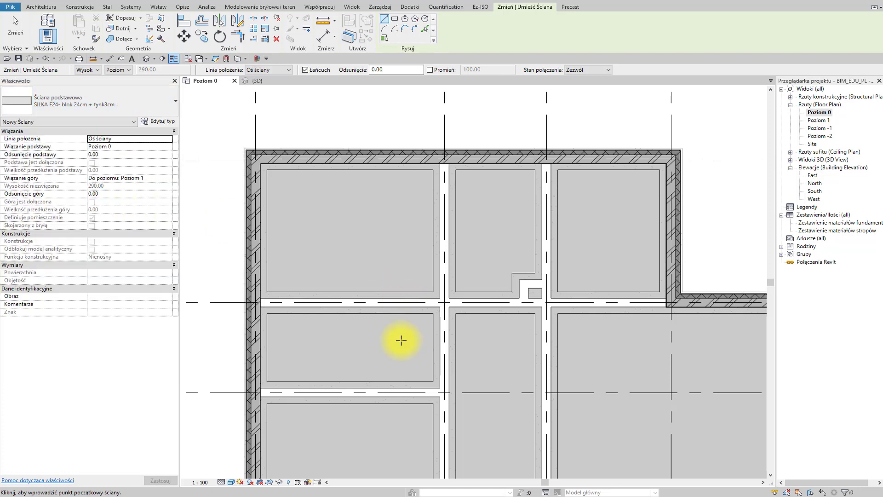
# Set the location line to Oś konstrukcyjna and draw a 488 cm interior wall along the grid axis below axis 2, from the exterior wall to axis B.
pyautogui.scroll(4, 311, 335)
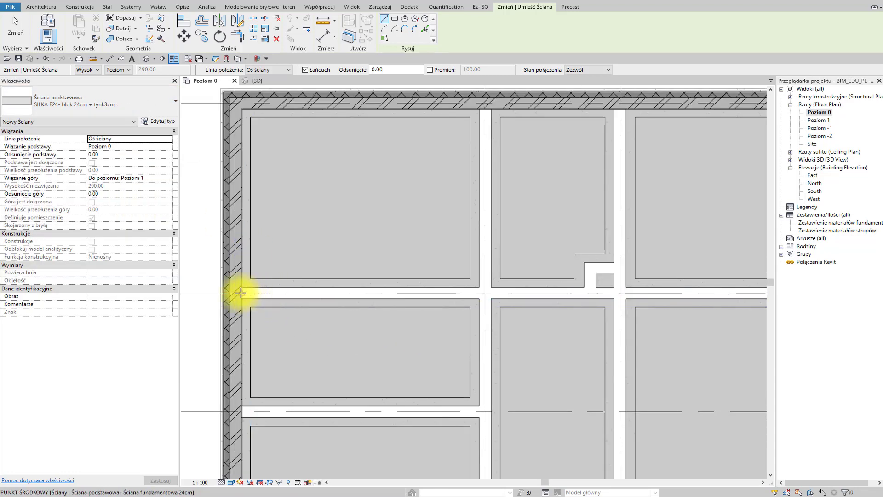
pyautogui.click(266, 70)
pyautogui.click(275, 84)
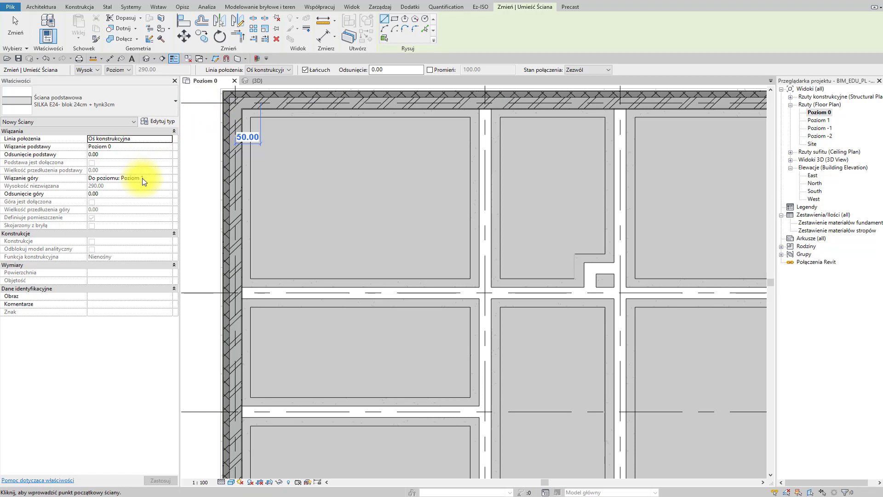
pyautogui.click(243, 410)
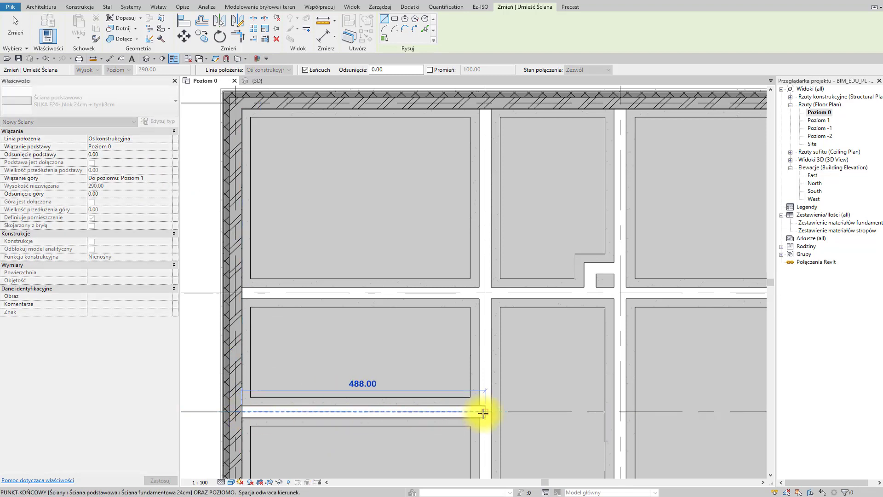
pyautogui.click(483, 413)
pyautogui.press('Escape')
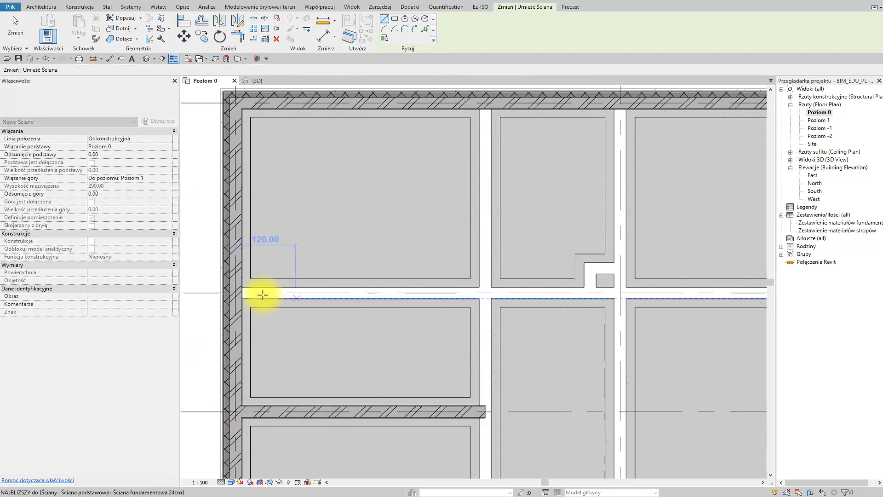
# Draw an interior wall along axis 2 from the exterior wall on axis A to the exterior wall on axis D.
pyautogui.click(242, 292)
pyautogui.moveTo(499, 307); pyautogui.dragTo(282, 347, button='middle')
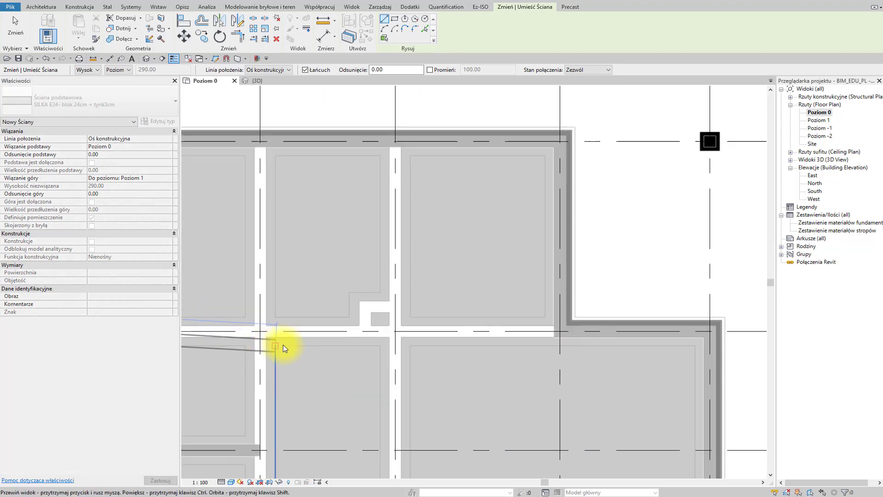
pyautogui.click(552, 330)
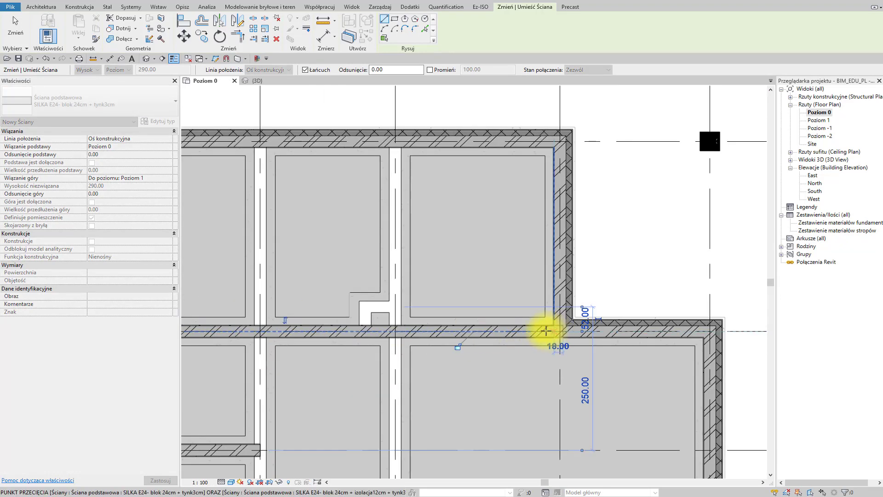
pyautogui.press('Escape')
pyautogui.scroll(4, 544, 337)
pyautogui.scroll(5, 611, 322)
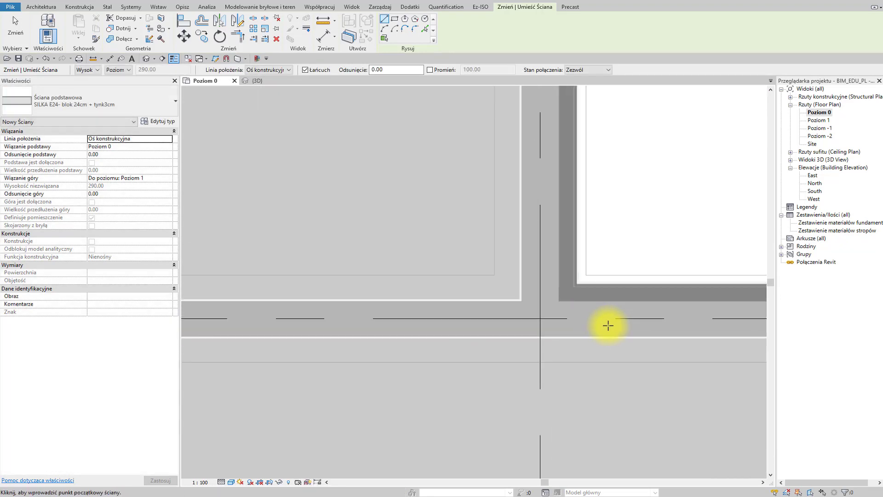
# Draw an interior wall along axis B from the exterior wall on axis 1 to the opposite exterior wall.
pyautogui.scroll(-8, 485, 361)
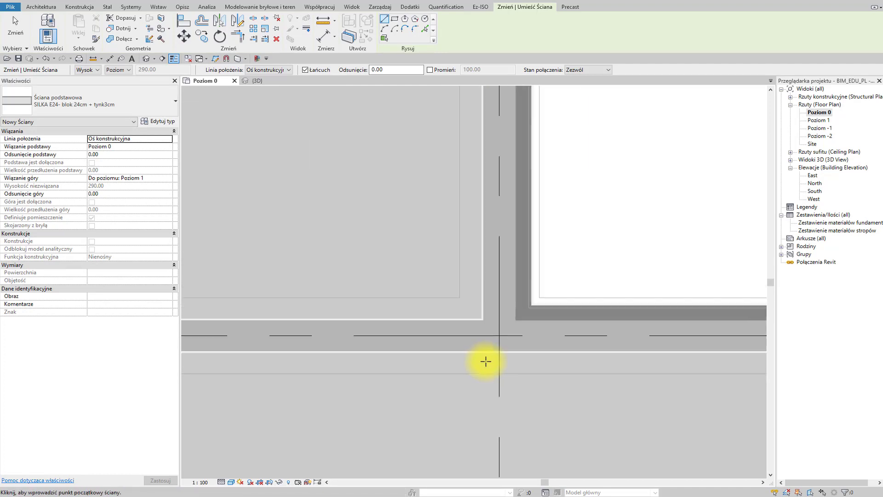
pyautogui.moveTo(445, 384); pyautogui.dragTo(511, 325, button='middle')
pyautogui.scroll(-6, 413, 389)
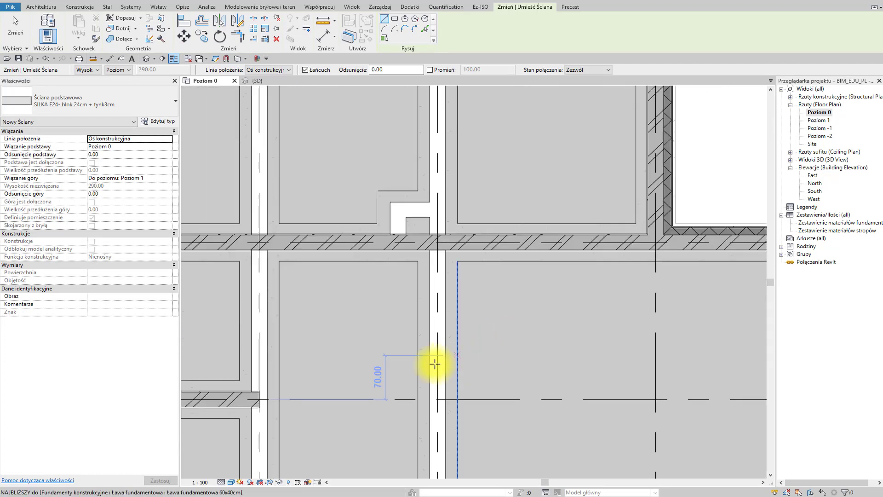
pyautogui.scroll(5, 420, 182)
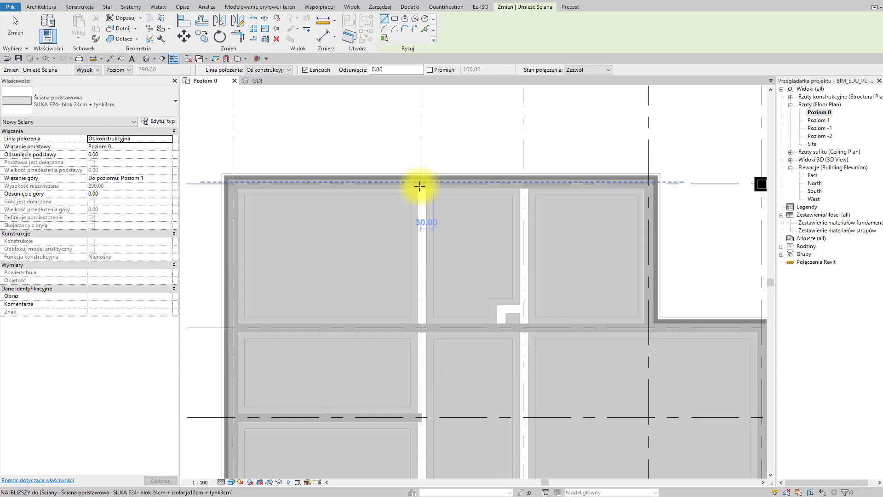
pyautogui.click(417, 191)
pyautogui.moveTo(457, 189); pyautogui.dragTo(460, 185, button='middle')
pyautogui.scroll(3, 451, 289)
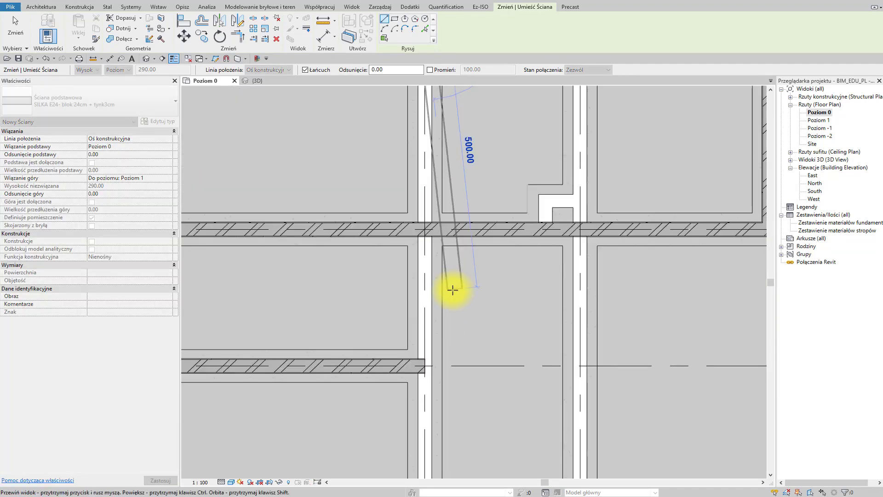
pyautogui.scroll(2, 451, 315)
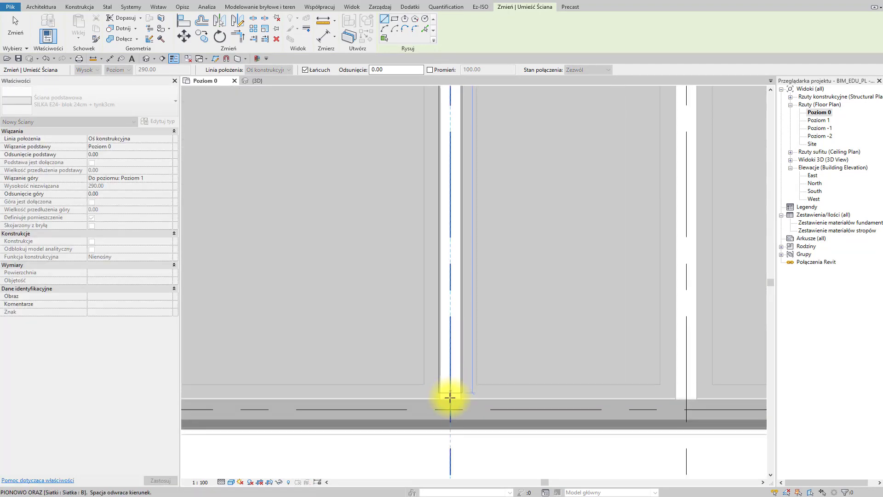
pyautogui.scroll(2, 449, 396)
pyautogui.click(450, 398)
pyautogui.press('Escape')
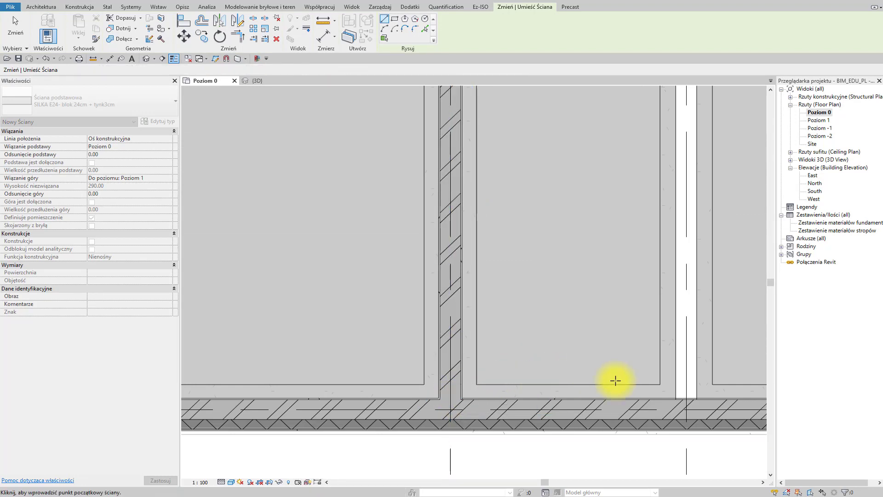
# Draw an interior wall along axis C between the two opposite exterior walls, ending at axis 1, and finish the Wall tool.
pyautogui.click(686, 401)
pyautogui.scroll(-5, 658, 291)
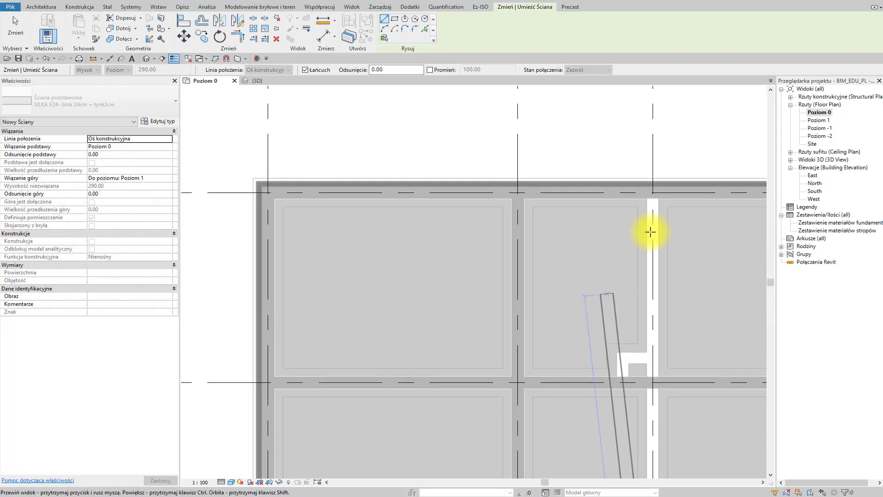
pyautogui.scroll(2, 650, 232)
pyautogui.press('Escape')
pyautogui.press('Escape')
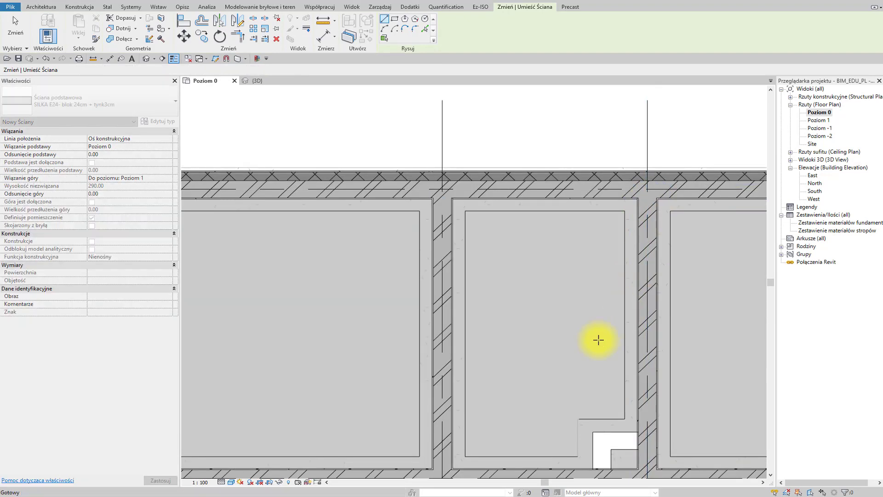
pyautogui.scroll(-2, 599, 340)
pyautogui.press('w')
pyautogui.press('a')
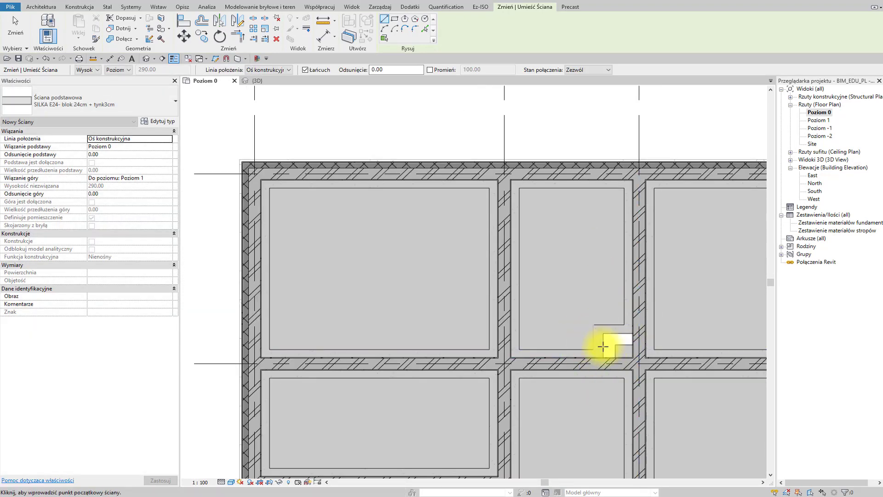
pyautogui.moveTo(571, 334); pyautogui.dragTo(578, 307, button='middle')
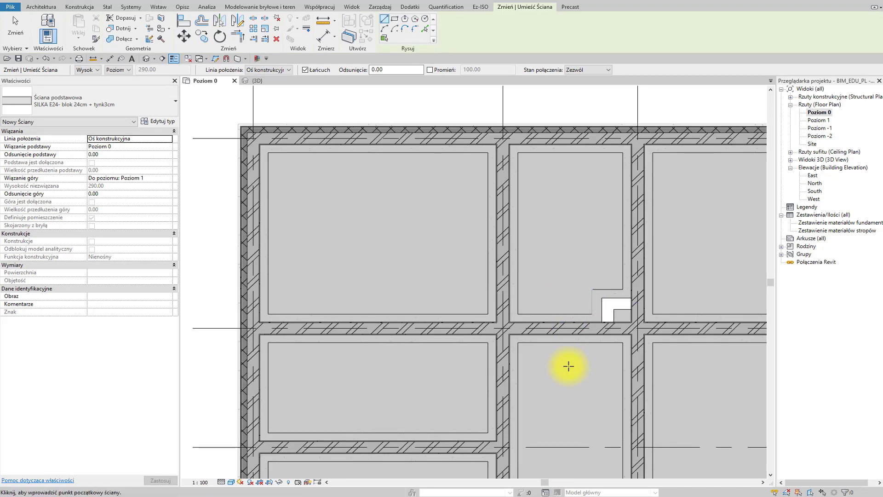
pyautogui.moveTo(568, 365); pyautogui.dragTo(563, 320, button='middle')
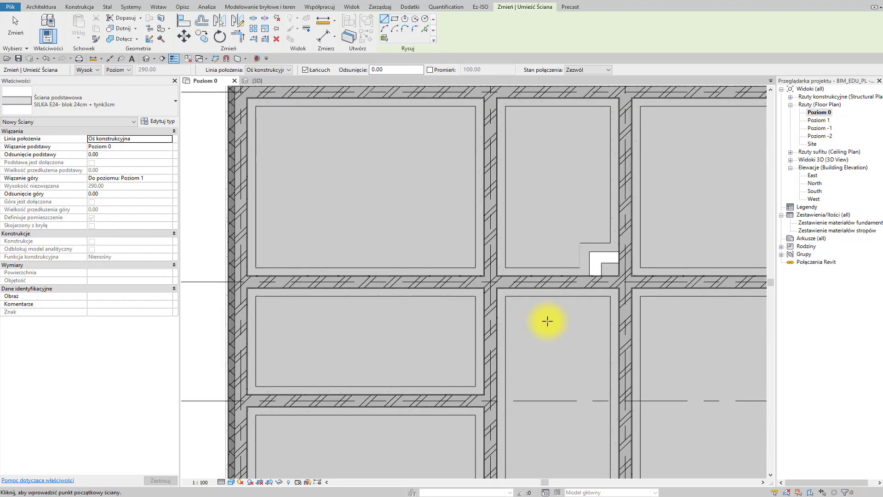
pyautogui.scroll(1, 548, 321)
pyautogui.press('Escape')
pyautogui.scroll(-1, 534, 364)
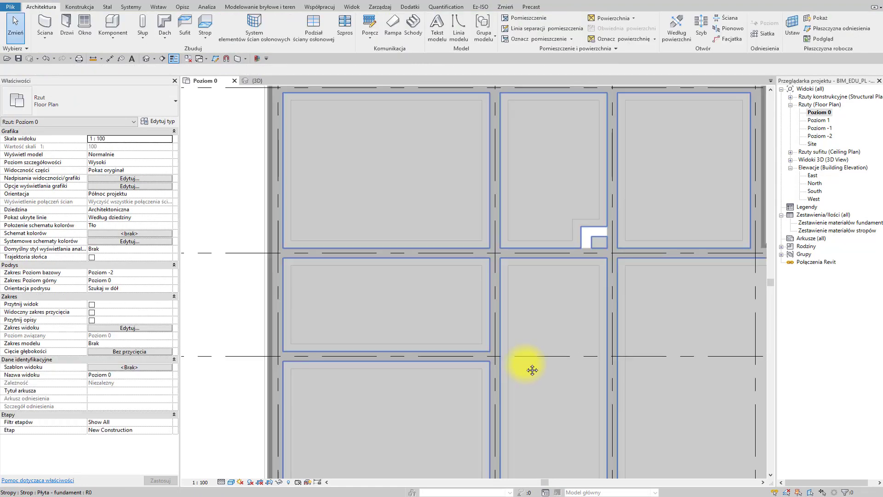
pyautogui.moveTo(533, 370); pyautogui.dragTo(538, 339, button='middle')
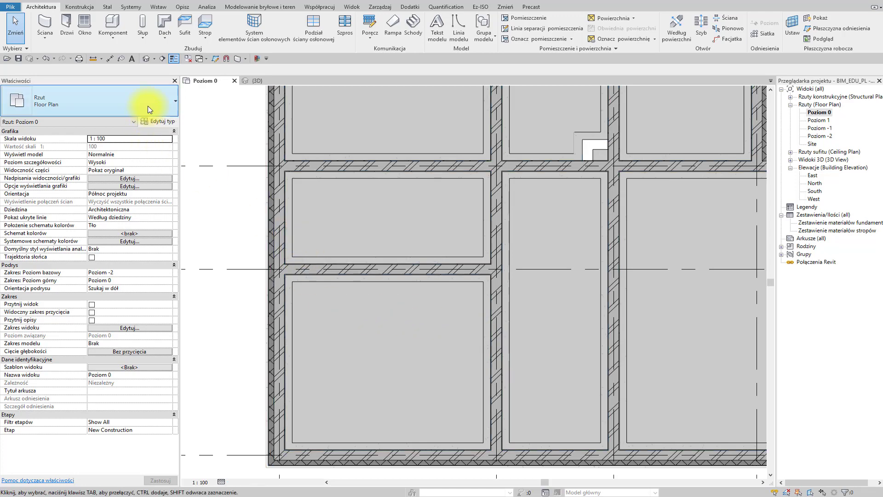
pyautogui.click(117, 115)
pyautogui.click(121, 114)
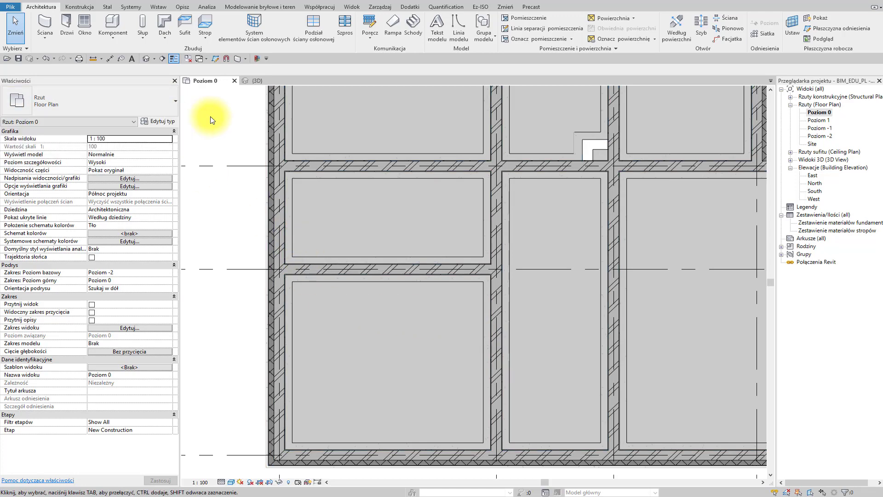
# Draw SILKA E12- działowa- blok 12cm + tynk3cm partitions 260 cm down from the wall below axis 2 and across to the exterior wall on axis A.
pyautogui.press('w')
pyautogui.press('a')
pyautogui.click(175, 110)
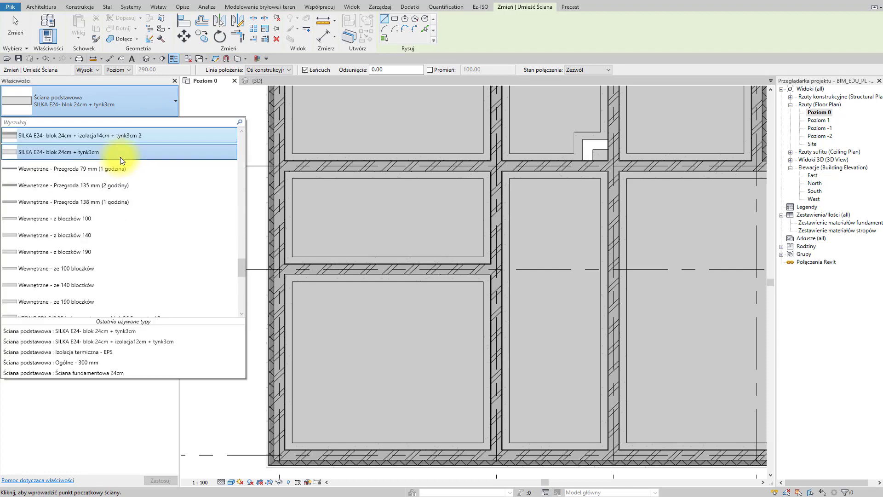
pyautogui.scroll(3, 130, 193)
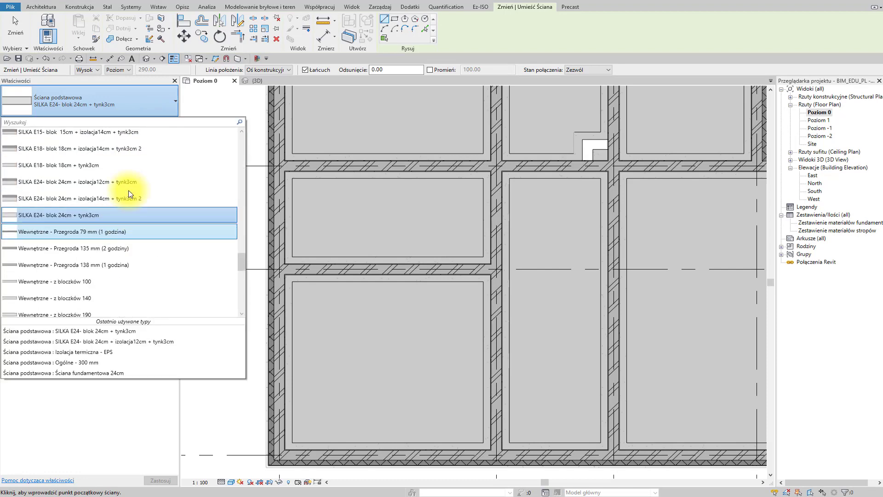
pyautogui.scroll(1, 130, 193)
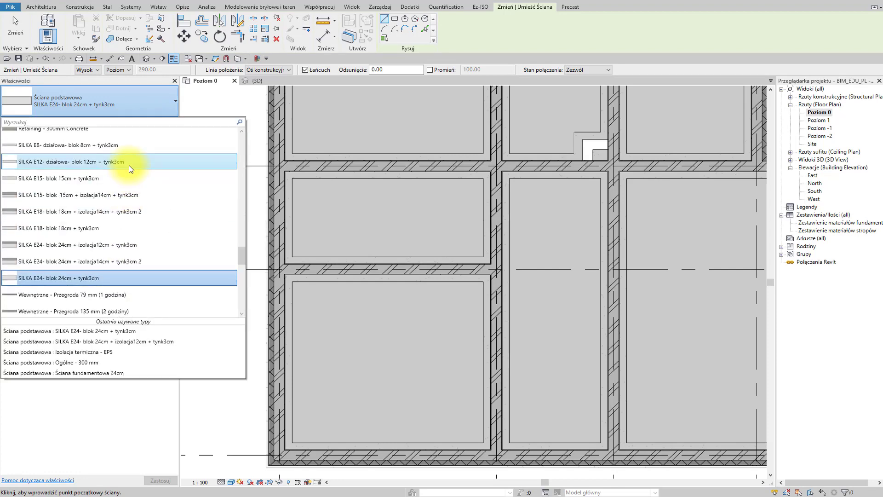
pyautogui.click(129, 164)
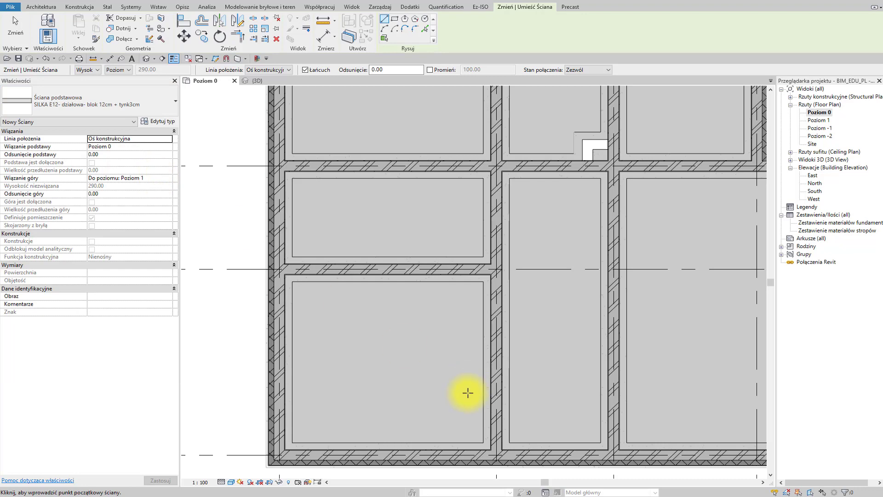
pyautogui.scroll(-2, 536, 454)
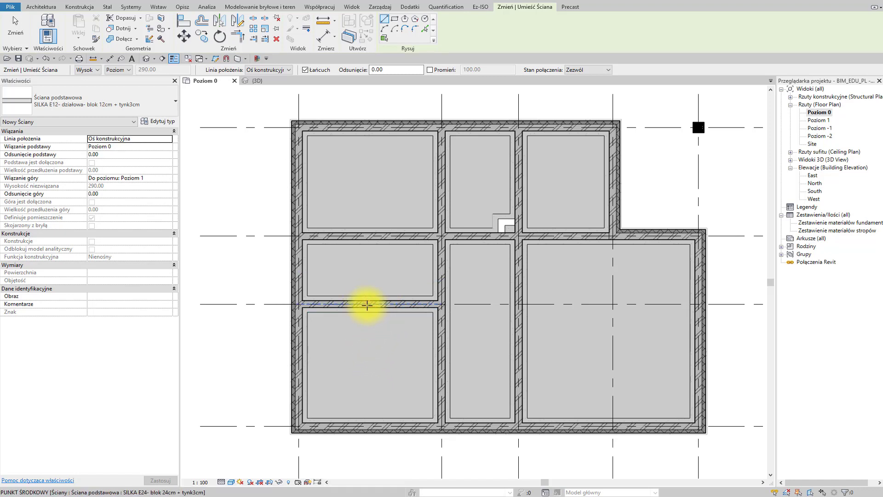
pyautogui.click(383, 304)
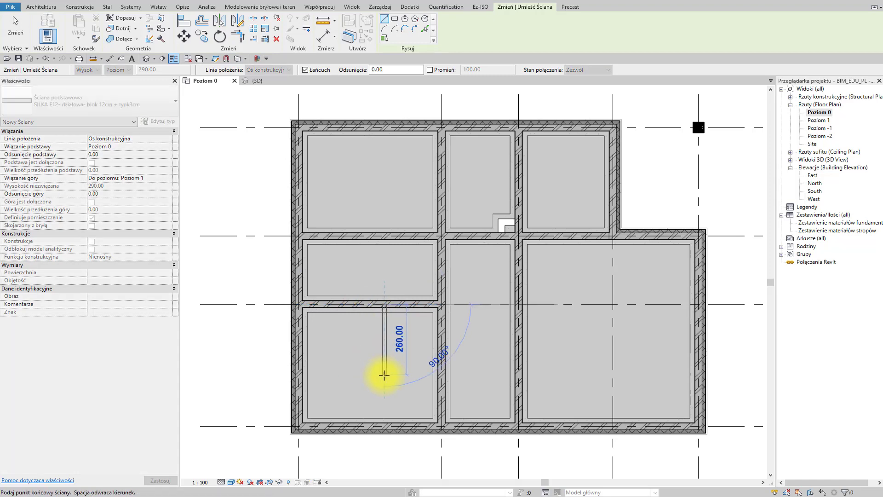
pyautogui.click(385, 374)
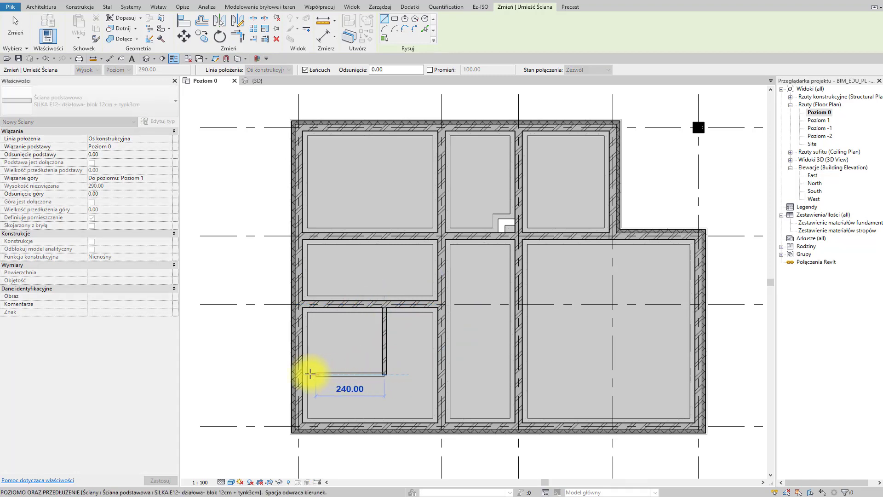
pyautogui.click(302, 374)
pyautogui.press('Escape')
pyautogui.press('Escape')
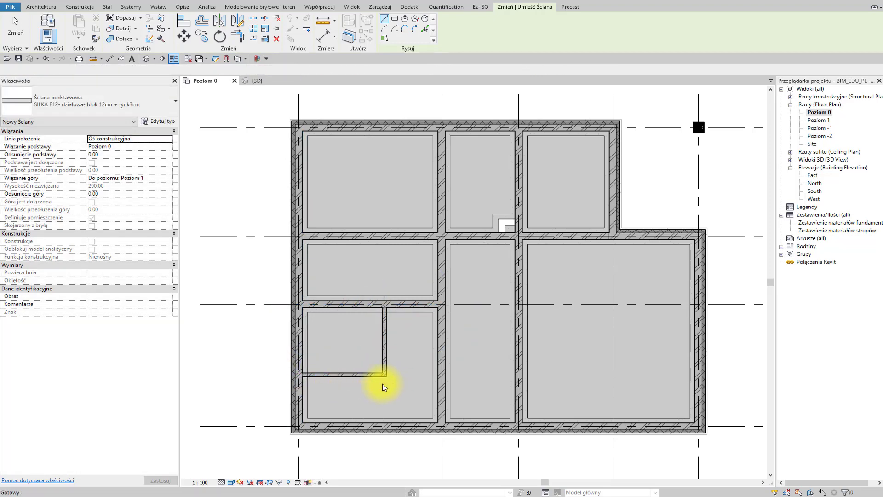
# Extend the horizontal partition from its corner with the short vertical partition to the load-bearing wall on axis B.
pyautogui.click(387, 380)
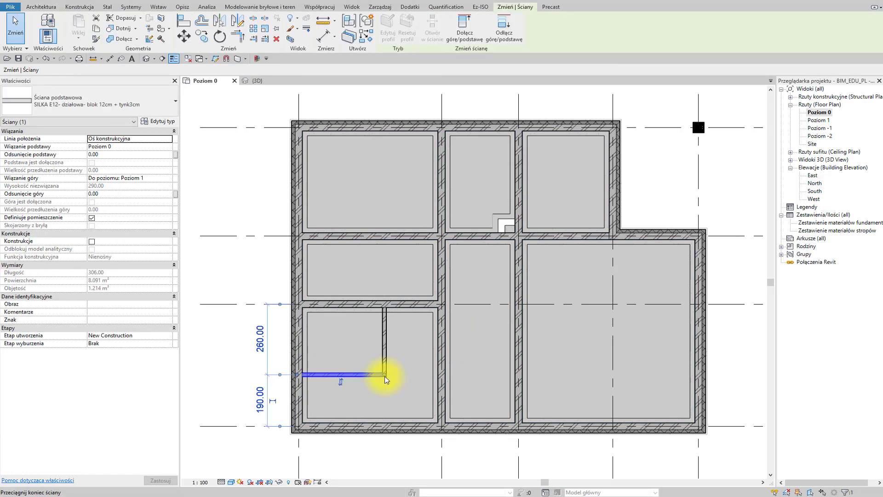
pyautogui.moveTo(385, 376); pyautogui.dragTo(440, 374)
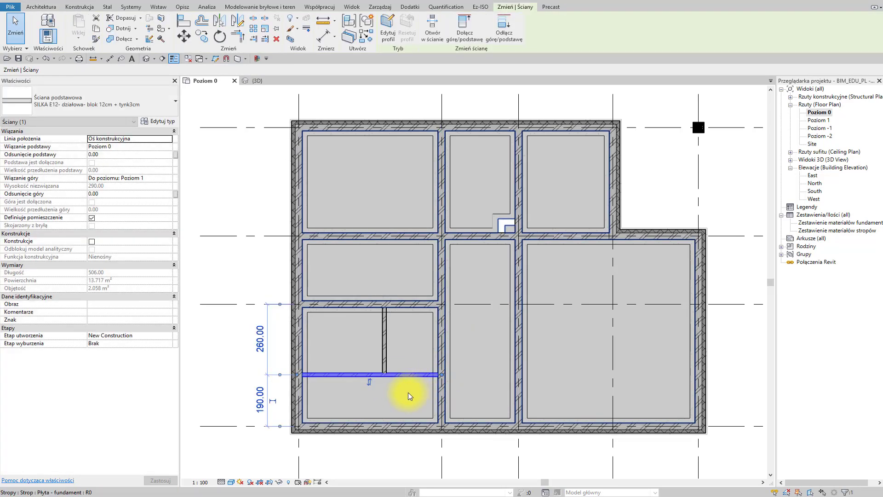
pyautogui.click(277, 383)
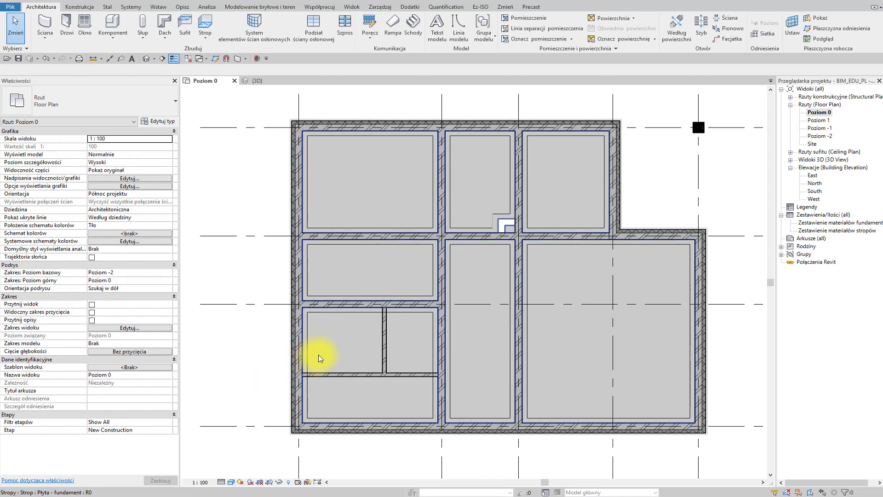
# Set the horizontal partition's distance from the axis of the lower exterior wall to 254.5 cm.
pyautogui.scroll(2, 338, 357)
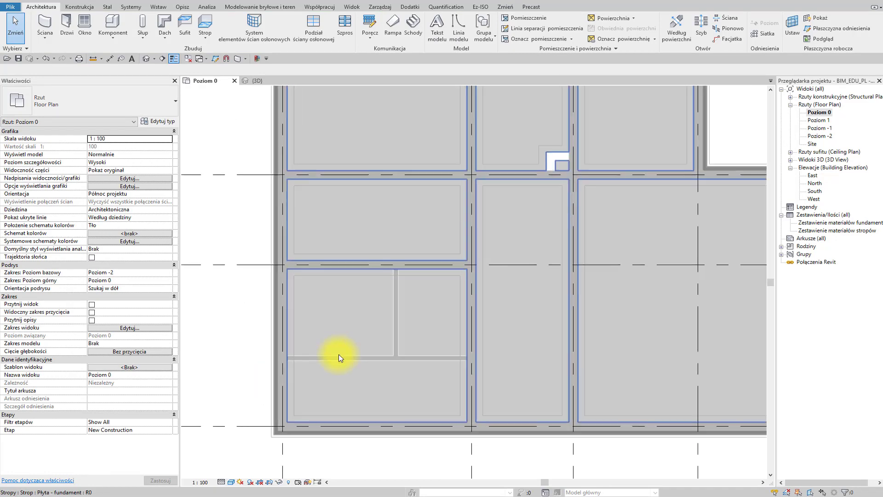
pyautogui.click(339, 358)
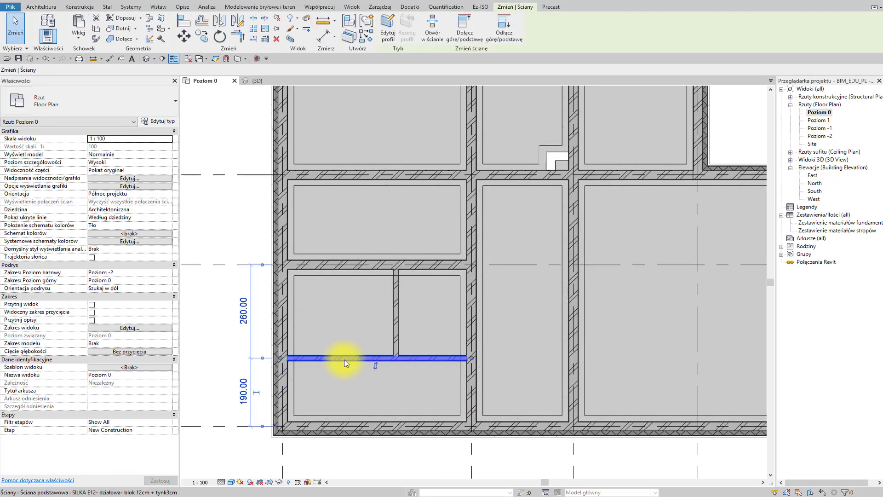
pyautogui.click(244, 395)
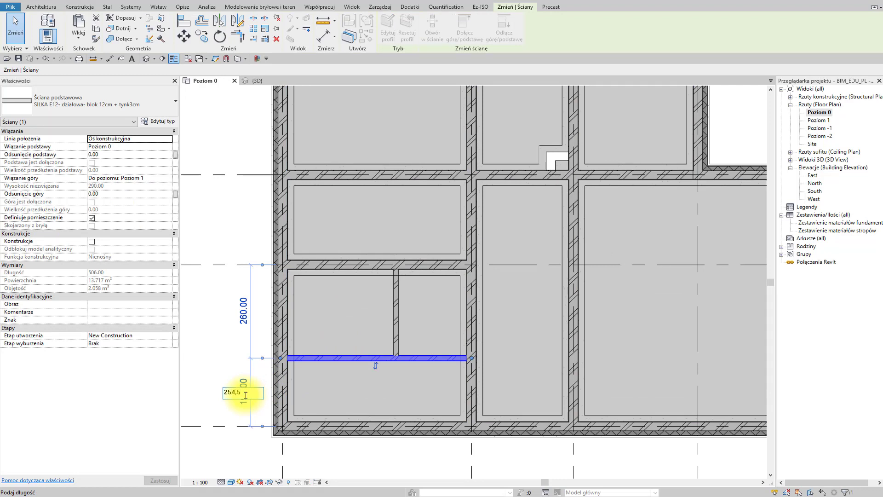
pyautogui.write('254,5')
pyautogui.press('Return')
pyautogui.press('Return')
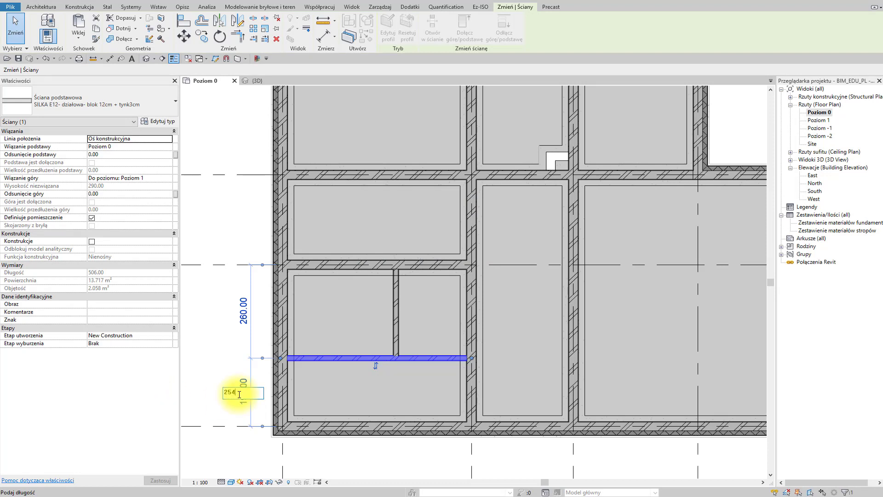
pyautogui.press('BackSpace')
pyautogui.press('BackSpace')
pyautogui.write('.5')
pyautogui.press('Return')
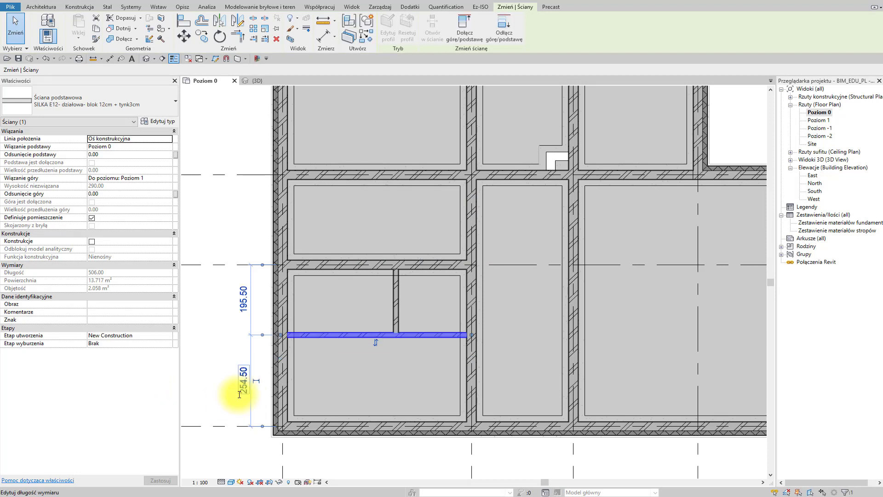
pyautogui.click(246, 335)
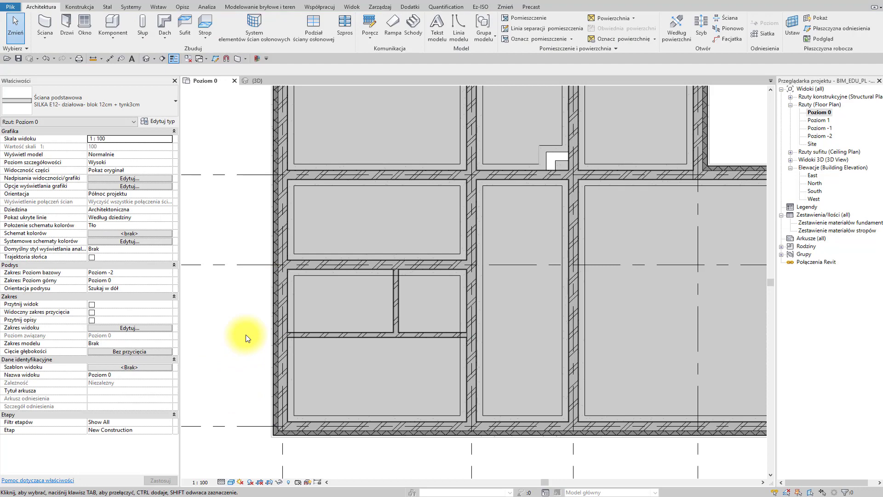
# Set the short vertical partition's distance from axis B to 171 cm.
pyautogui.click(398, 303)
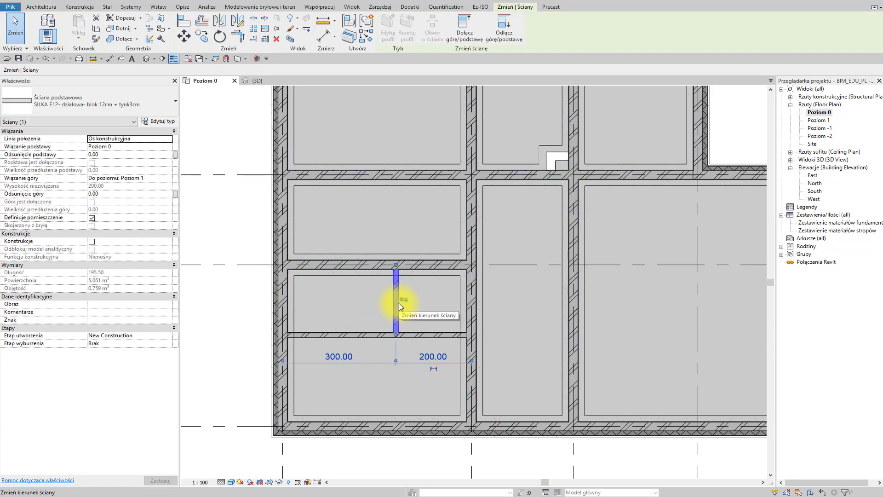
pyautogui.click(429, 362)
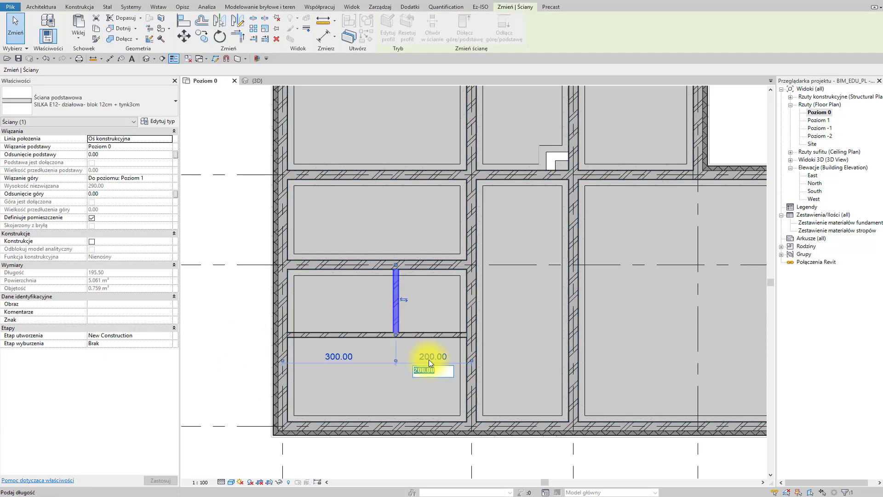
pyautogui.write('171')
pyautogui.press('Return')
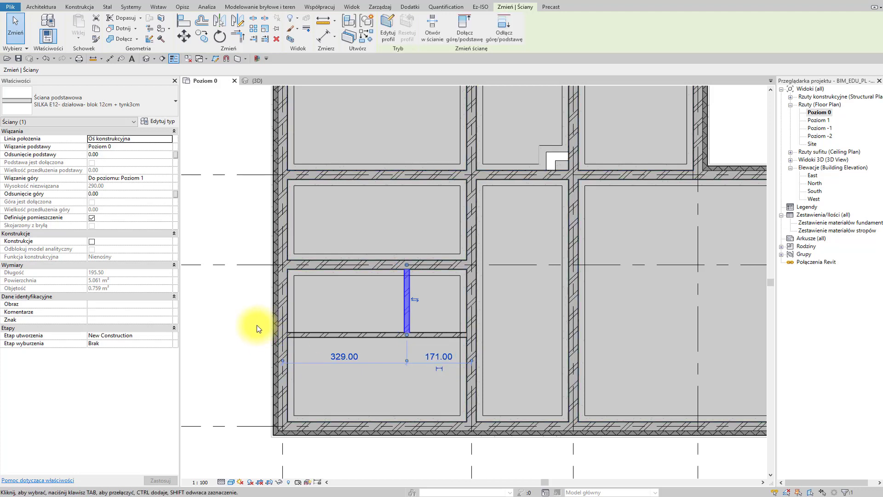
pyautogui.click(256, 325)
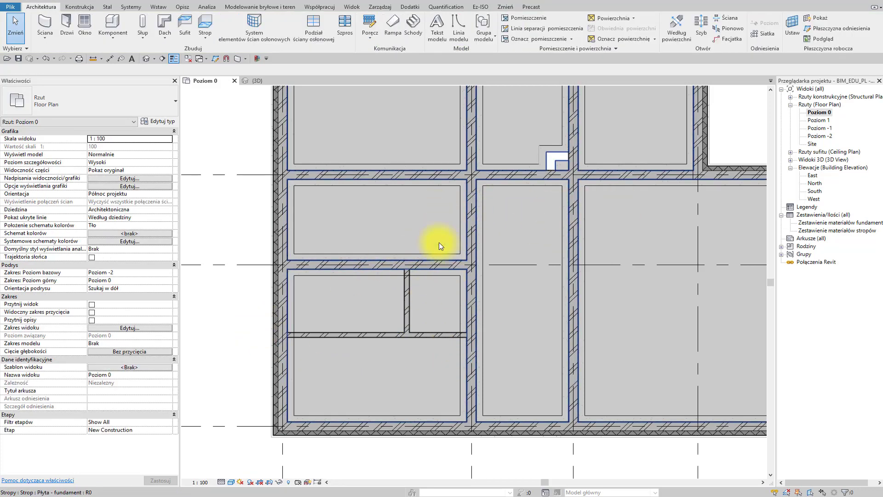
# Create a similar 12 cm partition along the grid axis below axis 2, between the walls on axes B and C.
pyautogui.click(407, 298)
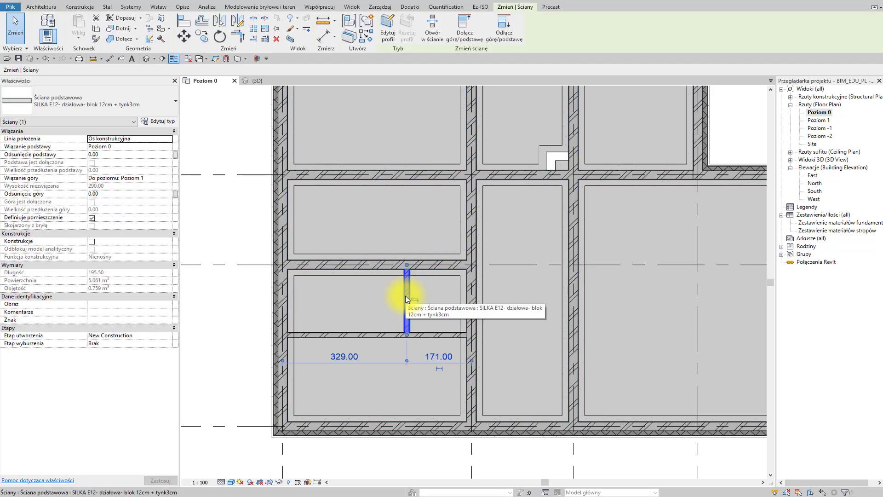
pyautogui.press('c')
pyautogui.press('s')
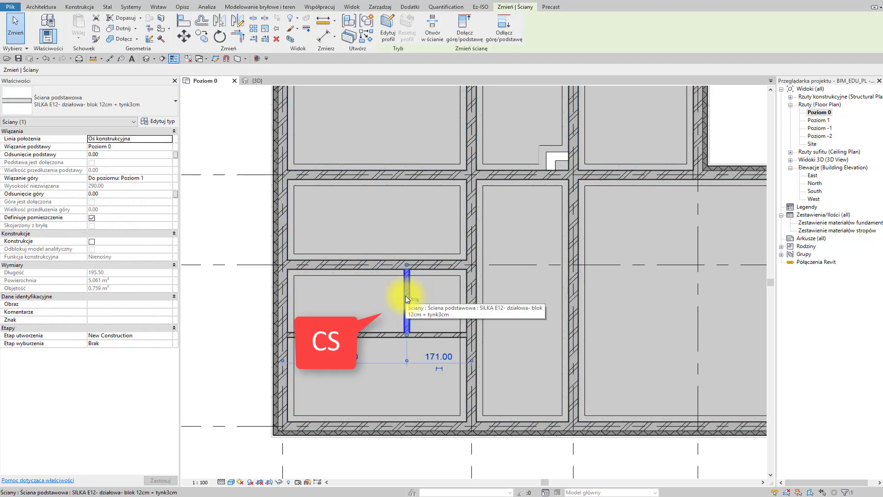
pyautogui.click(475, 264)
pyautogui.click(569, 264)
pyautogui.press('Escape')
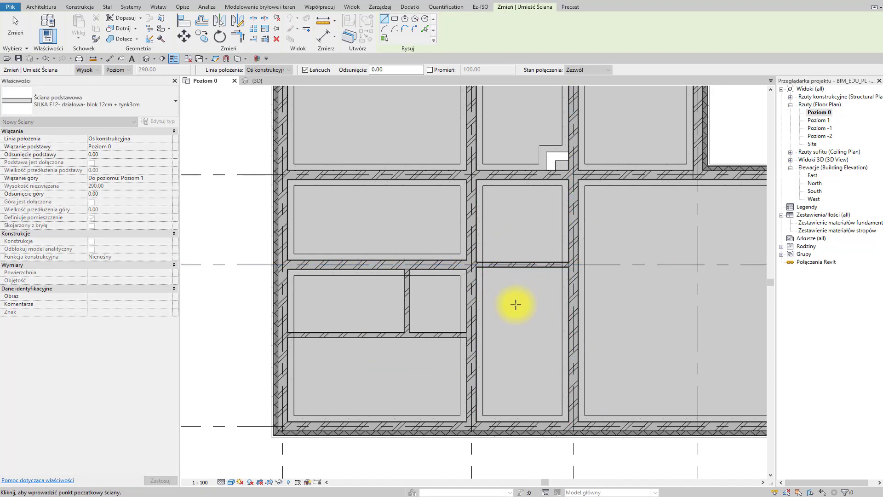
pyautogui.scroll(-3, 516, 304)
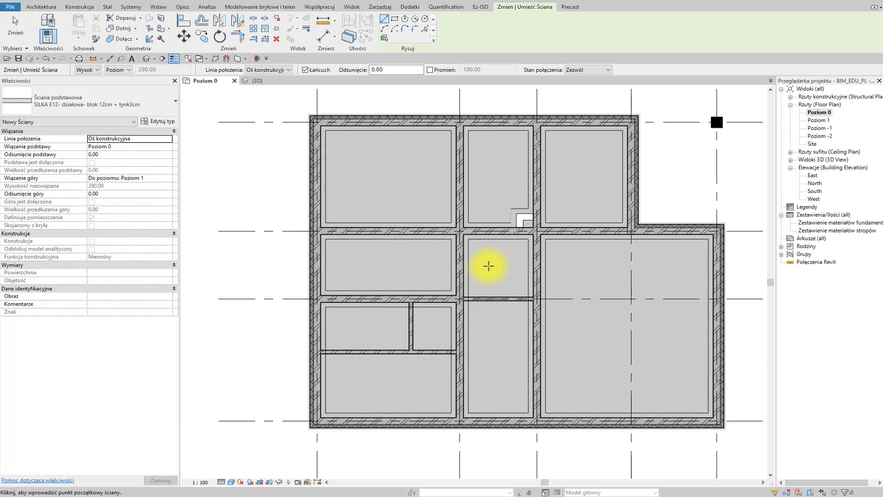
pyautogui.press('Escape')
pyautogui.press('Escape')
# Align the upper face of the partition between axes B and C with the upper face of the adjoining 24 cm wall.
pyautogui.scroll(4, 454, 273)
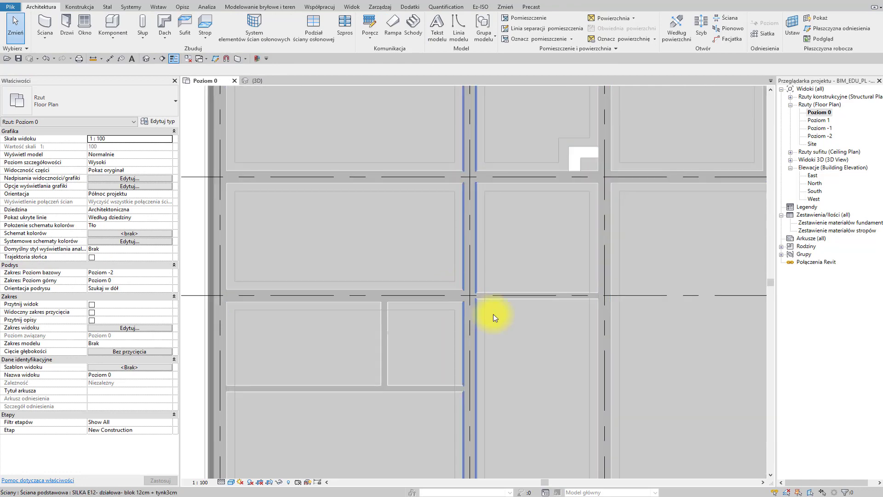
pyautogui.scroll(5, 495, 317)
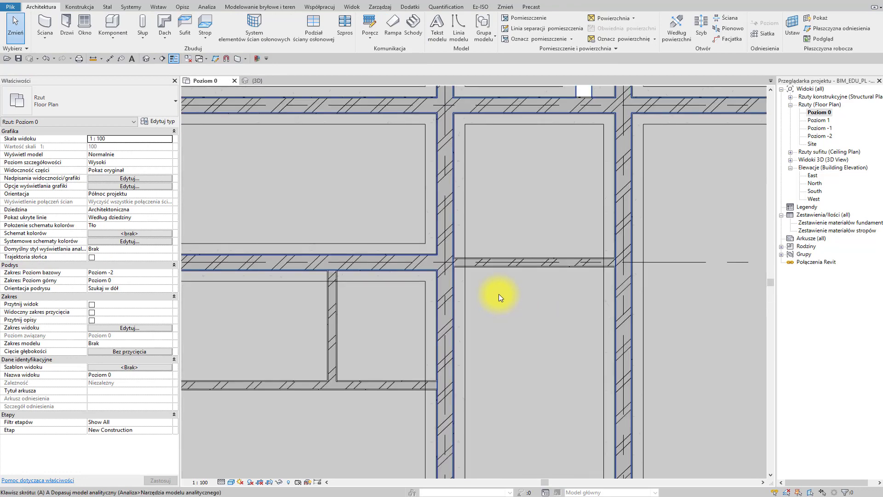
pyautogui.press('l')
pyautogui.scroll(2, 402, 245)
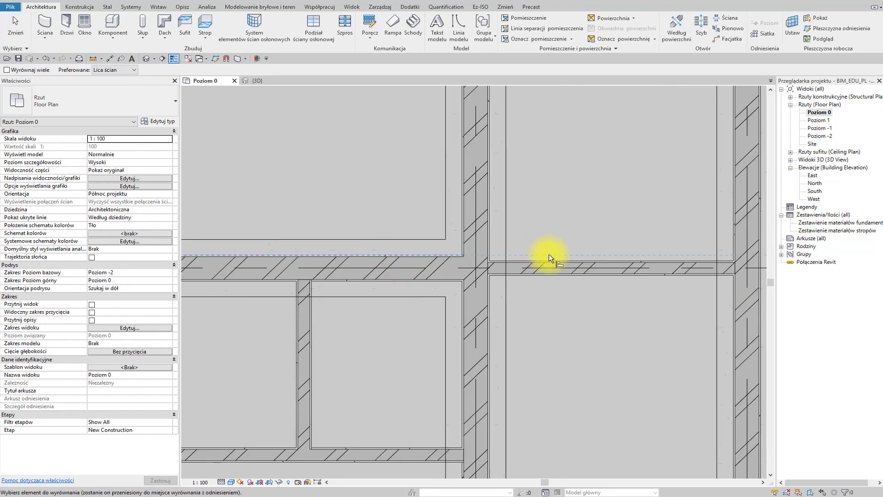
pyautogui.scroll(-2, 533, 303)
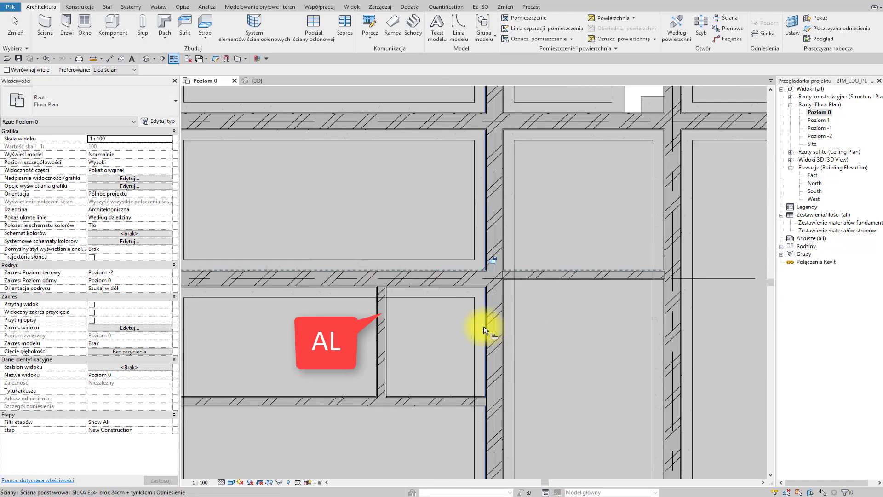
pyautogui.press('Escape')
# Shorten the 24 cm wall below axis 2 to about 420 cm, pulling its end away from the wall on axis B.
pyautogui.click(446, 284)
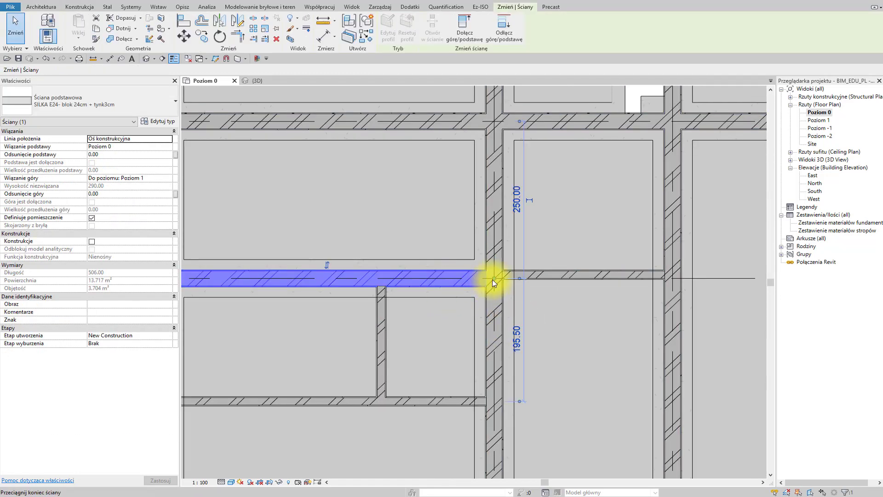
pyautogui.moveTo(492, 280); pyautogui.dragTo(438, 279)
pyautogui.scroll(-1, 448, 279)
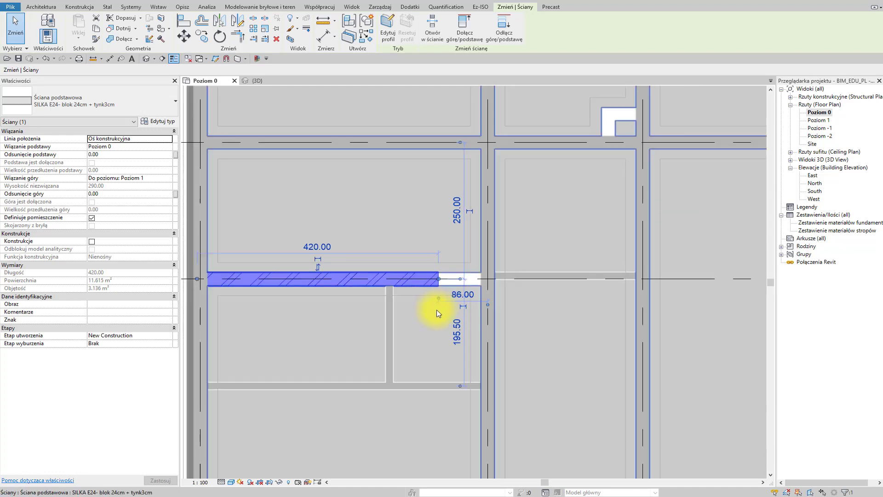
pyautogui.moveTo(437, 310); pyautogui.dragTo(477, 314, button='middle')
pyautogui.click(445, 315)
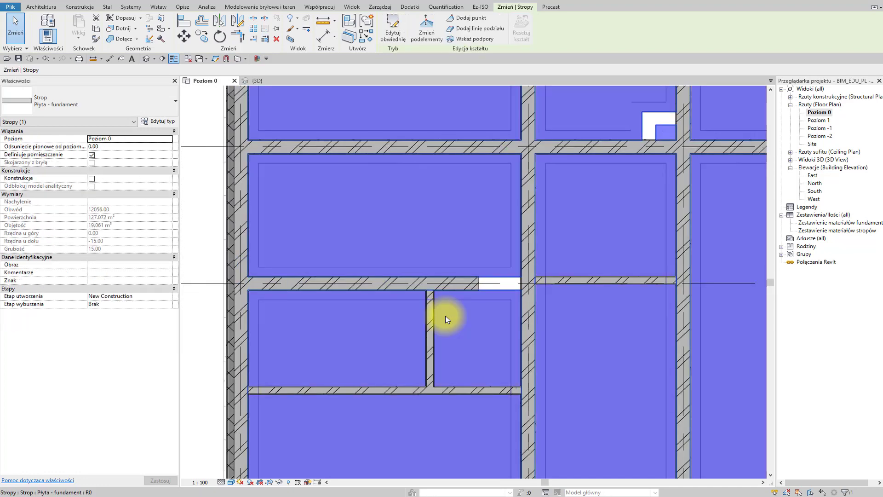
pyautogui.click(207, 325)
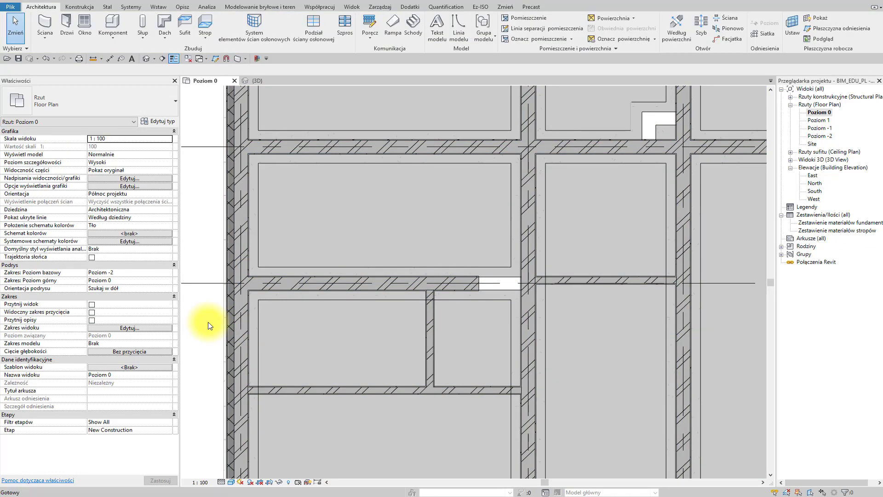
# Align the free end of the shortened 24 cm wall with the axis B side face of the short vertical partition.
pyautogui.press('a')
pyautogui.press('l')
pyautogui.scroll(3, 437, 312)
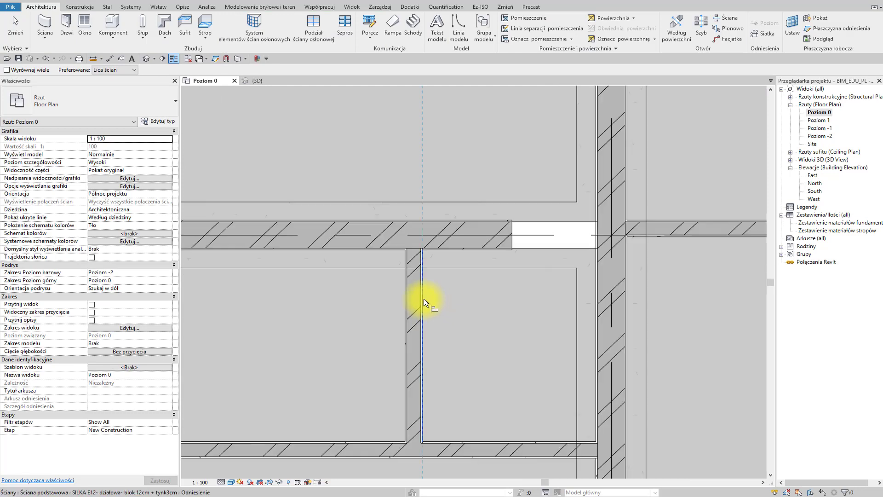
pyautogui.click(424, 298)
pyautogui.click(513, 236)
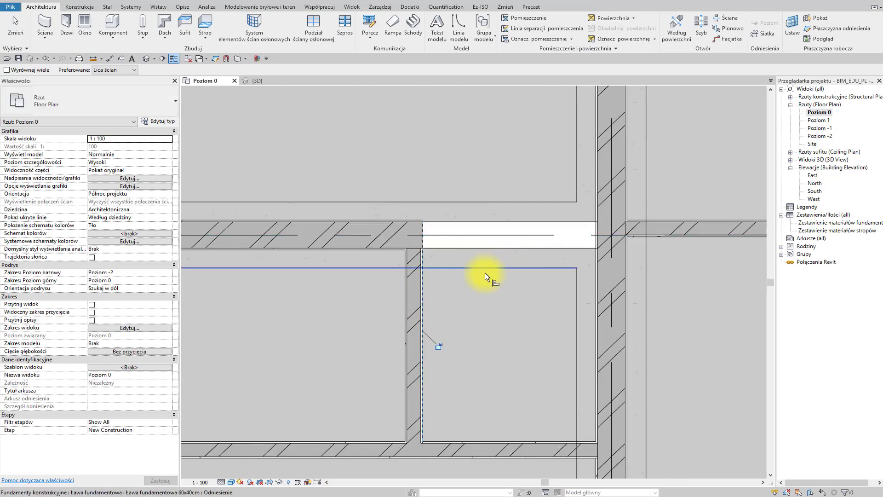
# Set the layer wrapping at wall ends to Zewnętrzna in the structure of the SILKA E24 24 cm wall type.
pyautogui.click(447, 281)
pyautogui.moveTo(417, 315); pyautogui.dragTo(480, 358, button='middle')
pyautogui.scroll(2, 462, 275)
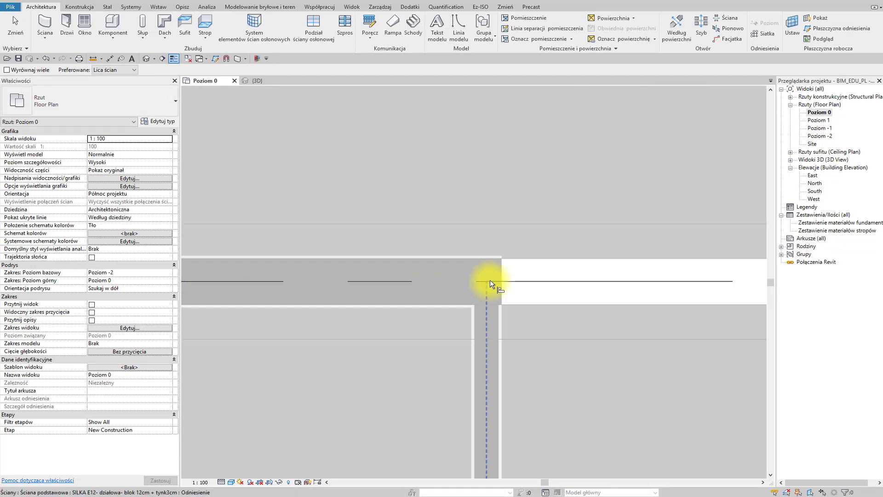
pyautogui.scroll(2, 519, 249)
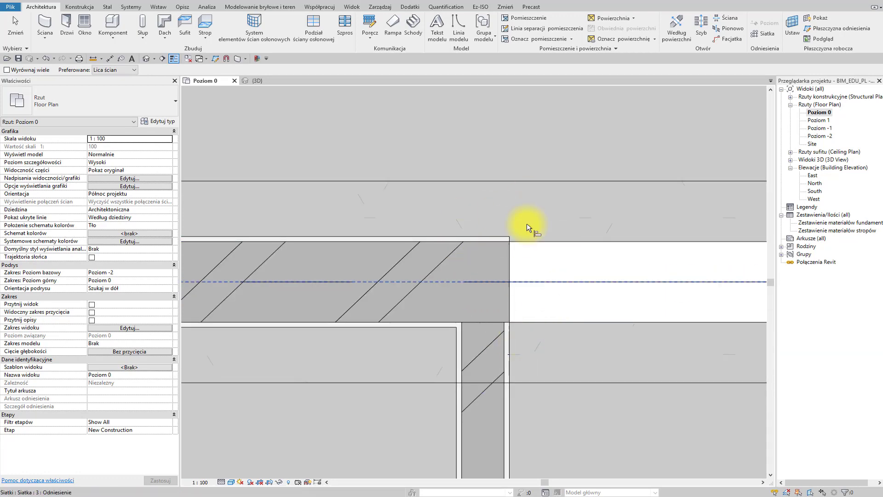
pyautogui.press('Escape')
pyautogui.press('Escape')
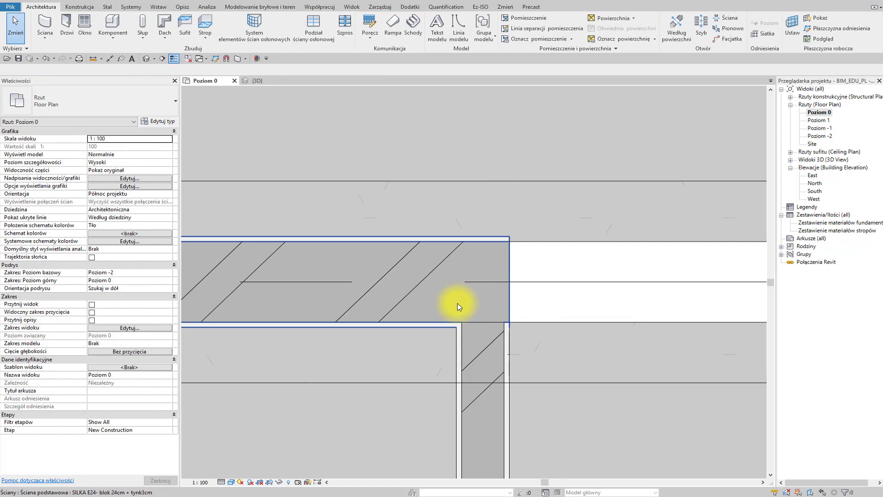
pyautogui.click(423, 250)
pyautogui.click(153, 121)
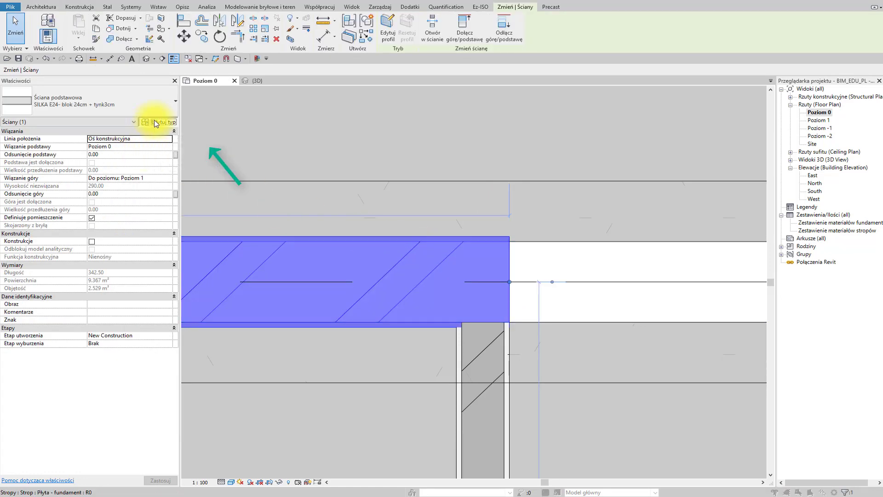
pyautogui.moveTo(229, 50); pyautogui.dragTo(443, 90)
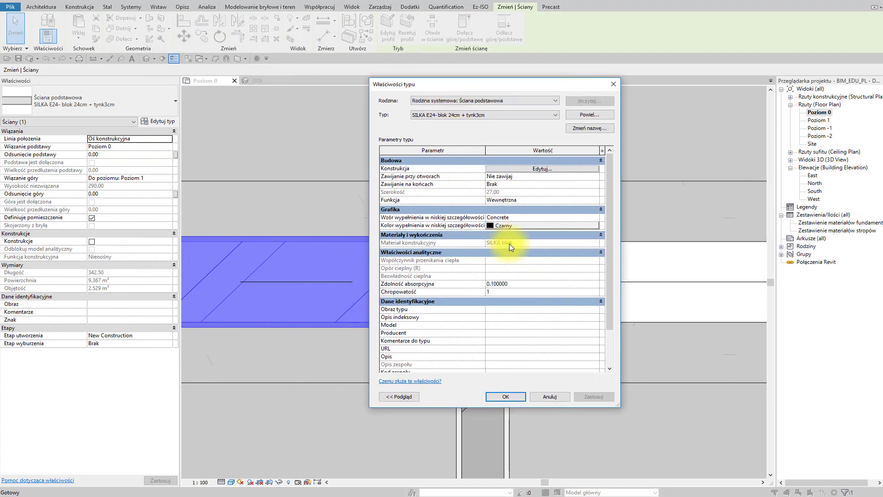
pyautogui.click(546, 169)
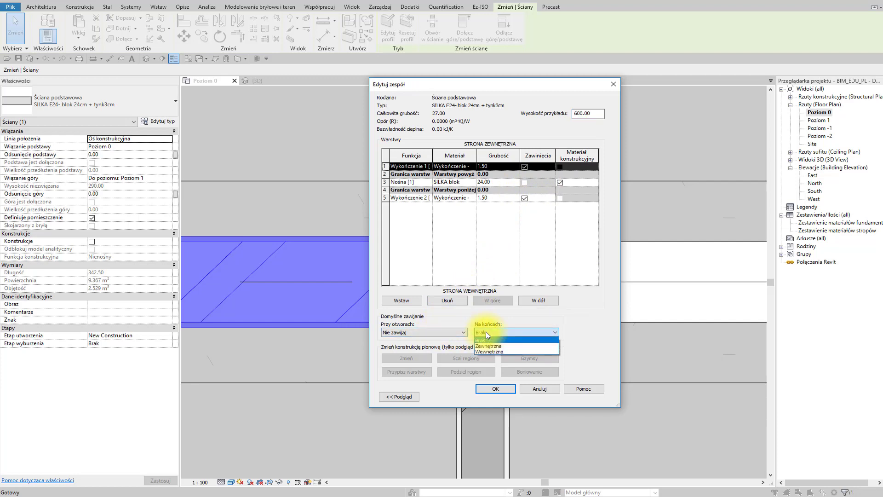
pyautogui.click(499, 347)
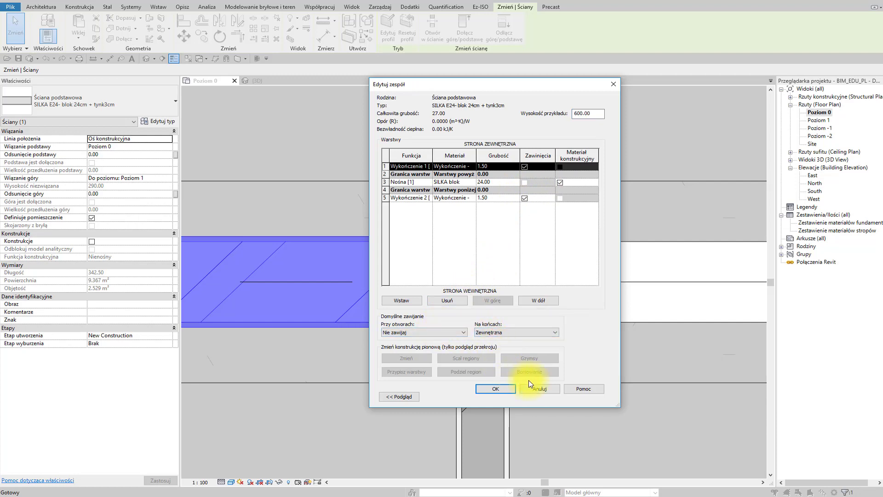
pyautogui.click(499, 389)
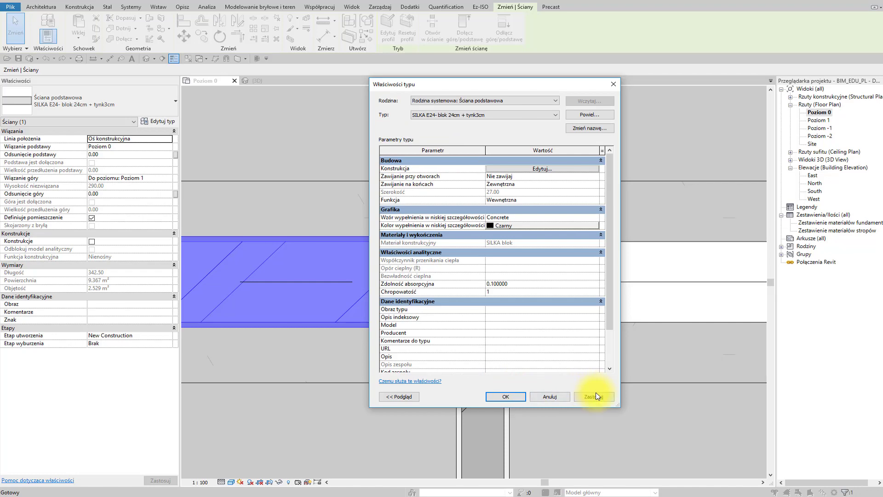
pyautogui.click(505, 396)
pyautogui.click(577, 361)
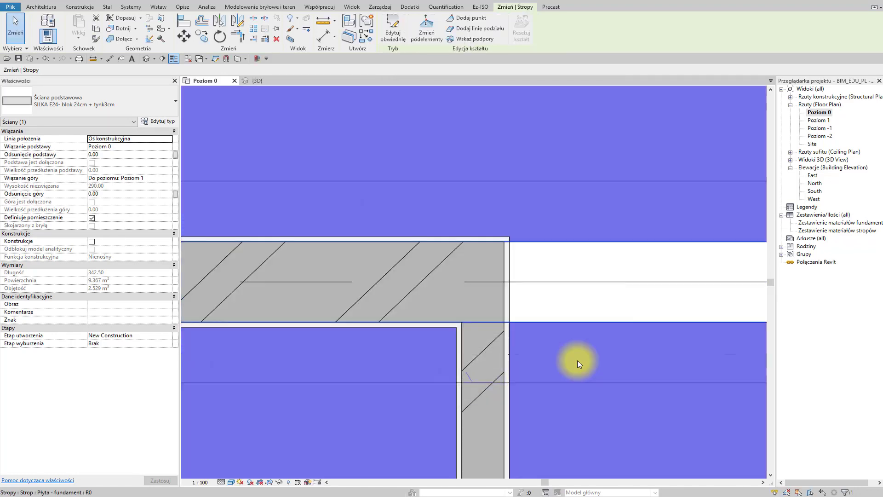
pyautogui.click(542, 293)
# Turn off the underlay of the Poziom 0 plan by setting its base level to Brak.
pyautogui.scroll(-4, 550, 274)
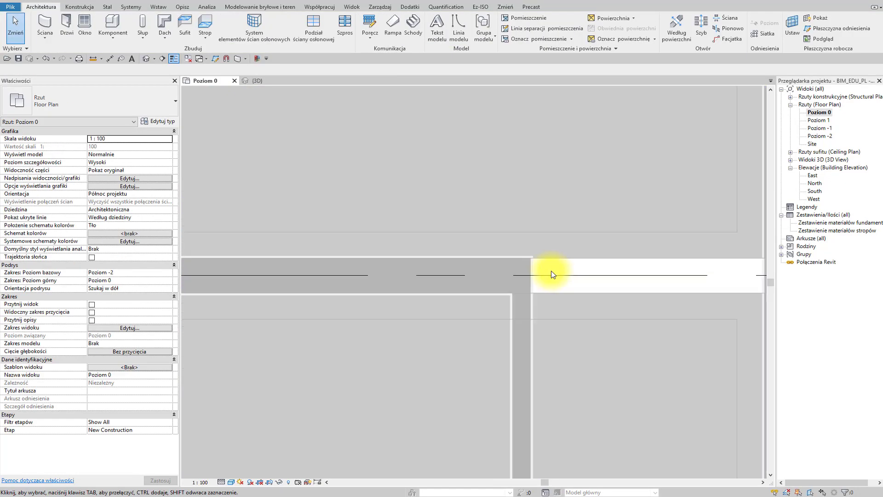
pyautogui.scroll(-5, 551, 274)
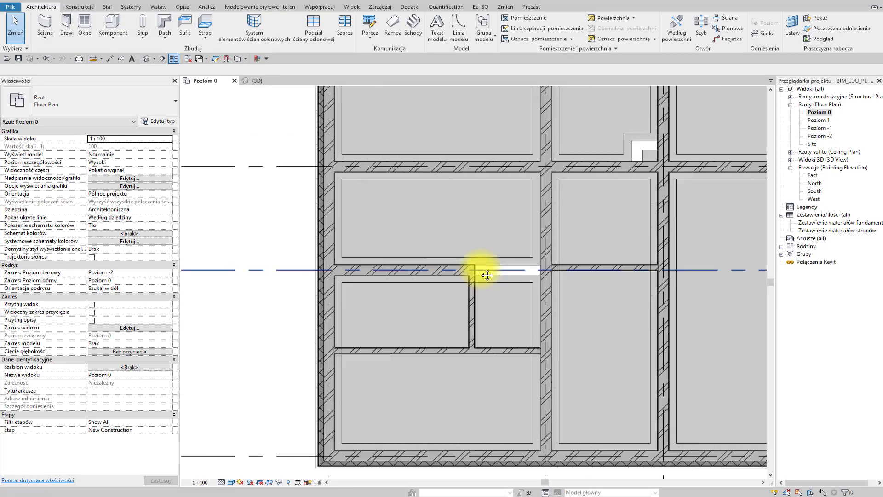
pyautogui.moveTo(467, 271); pyautogui.dragTo(414, 294, button='middle')
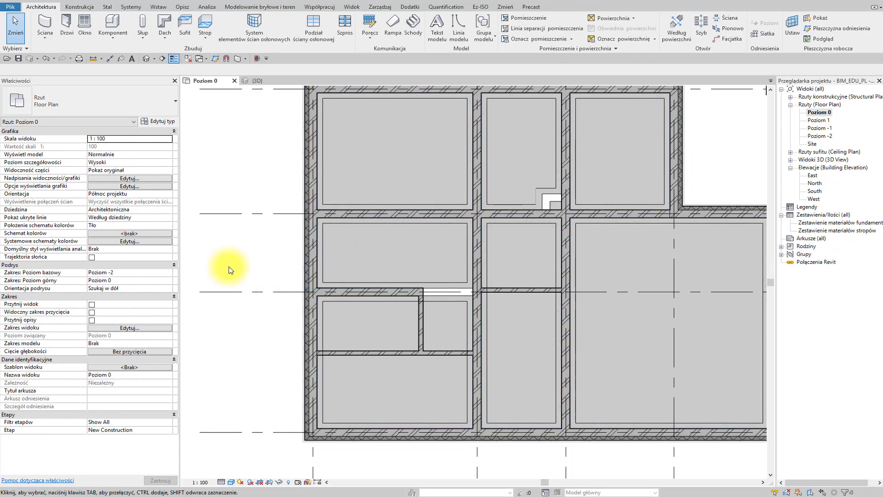
pyautogui.click(165, 272)
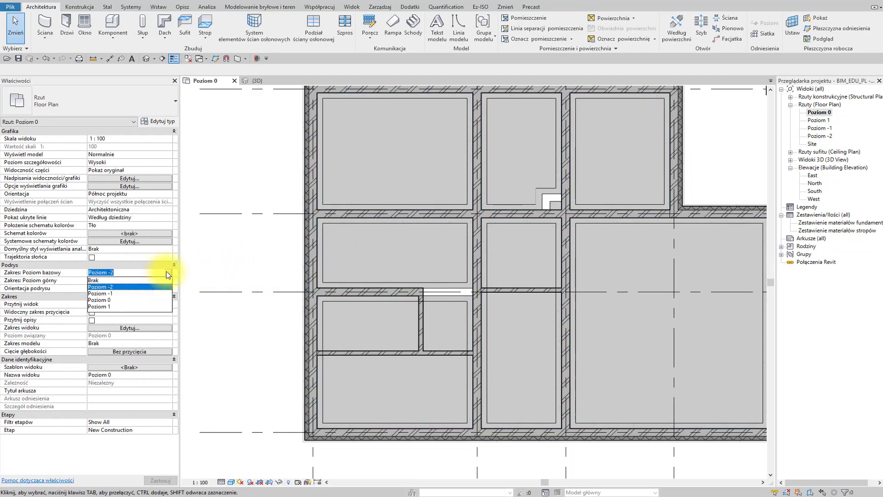
pyautogui.click(140, 281)
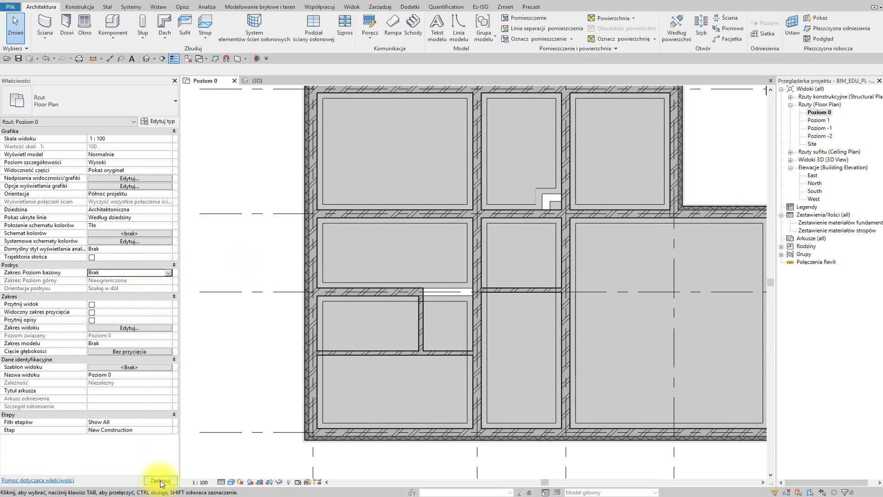
pyautogui.click(161, 481)
pyautogui.scroll(-2, 252, 367)
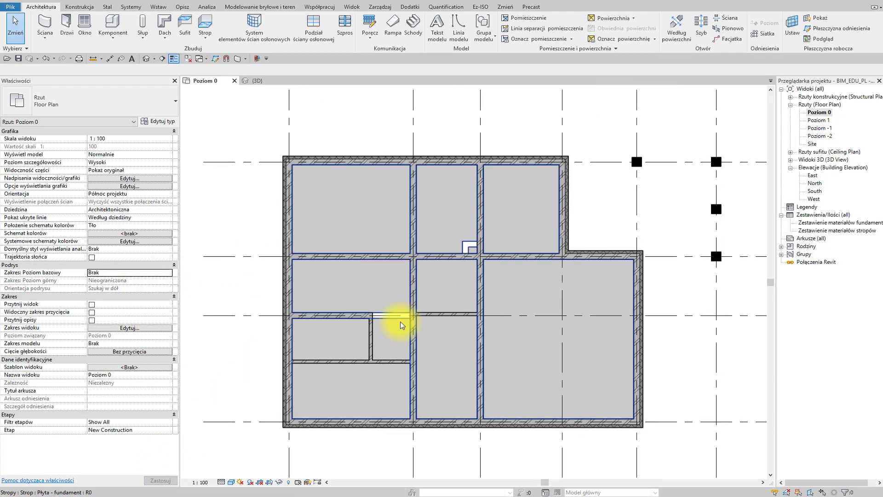
pyautogui.scroll(2, 365, 329)
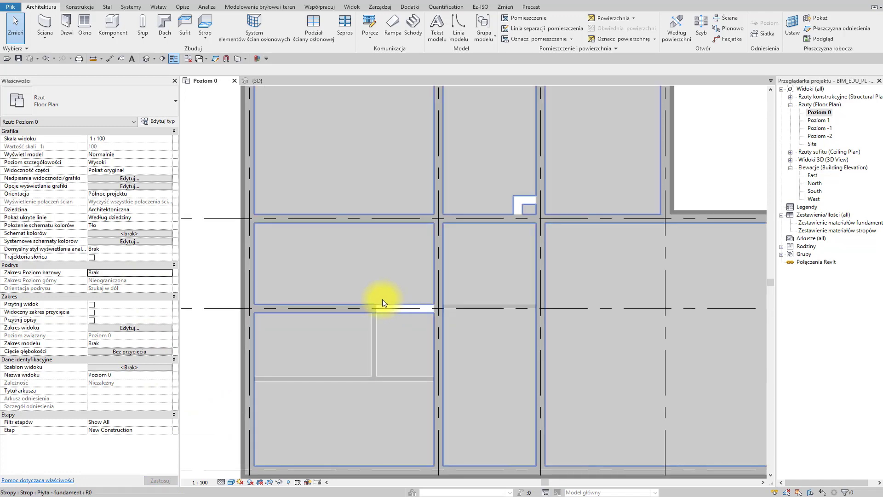
pyautogui.scroll(3, 380, 306)
pyautogui.scroll(-1, 400, 316)
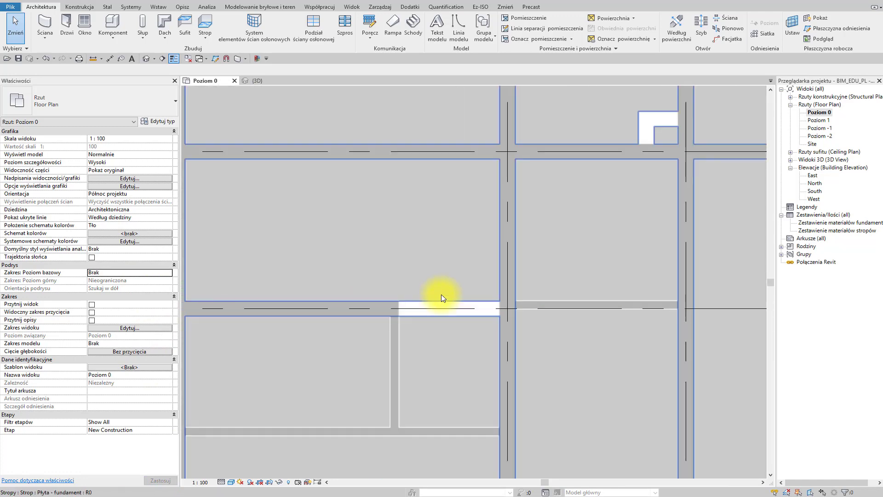
pyautogui.moveTo(442, 295); pyautogui.dragTo(390, 313, button='middle')
pyautogui.scroll(-2, 512, 239)
pyautogui.moveTo(512, 240); pyautogui.dragTo(490, 253, button='middle')
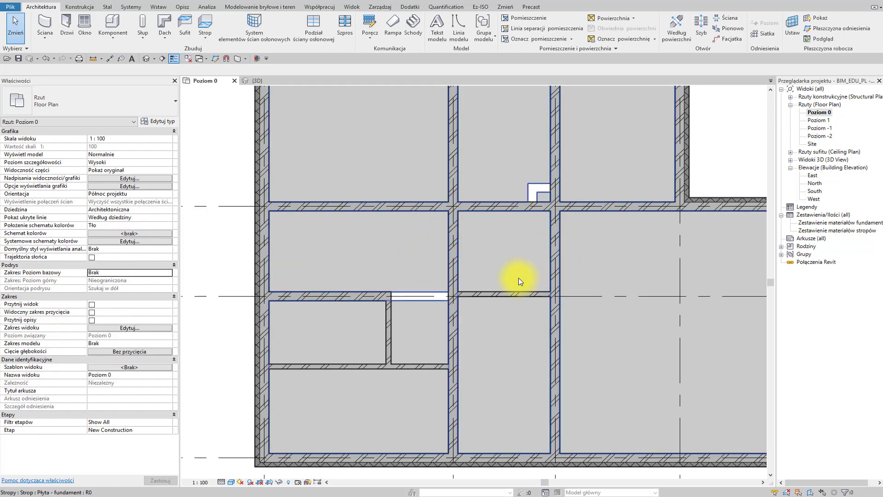
# Split the 24 cm walls on axes B and C between axis 2 and the partition below it.
pyautogui.scroll(-2, 572, 278)
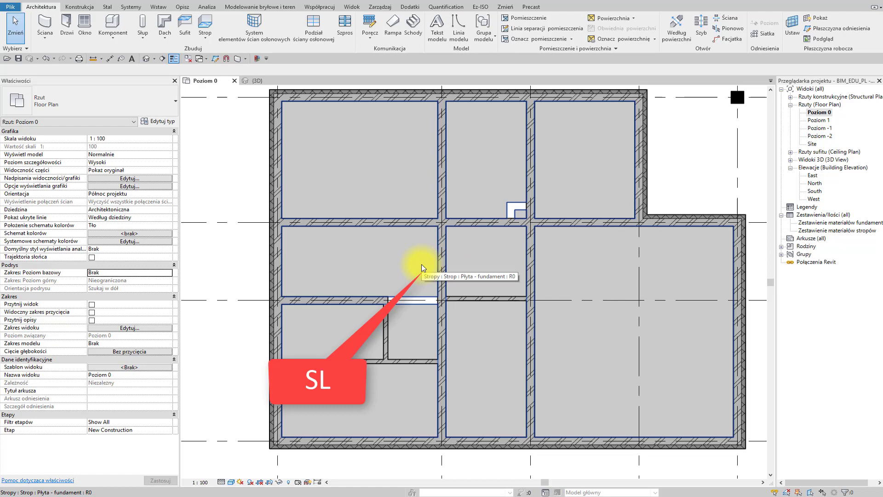
pyautogui.press('s')
pyautogui.press('l')
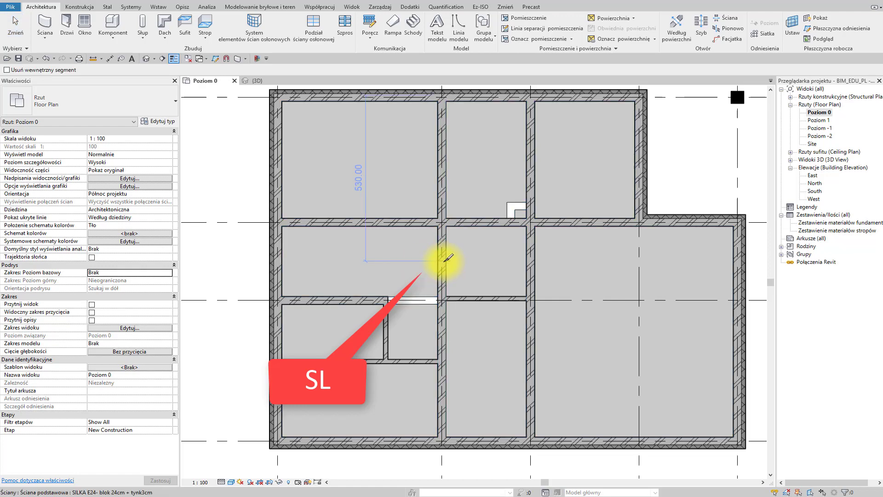
pyautogui.click(444, 260)
pyautogui.click(531, 258)
pyautogui.press('Escape')
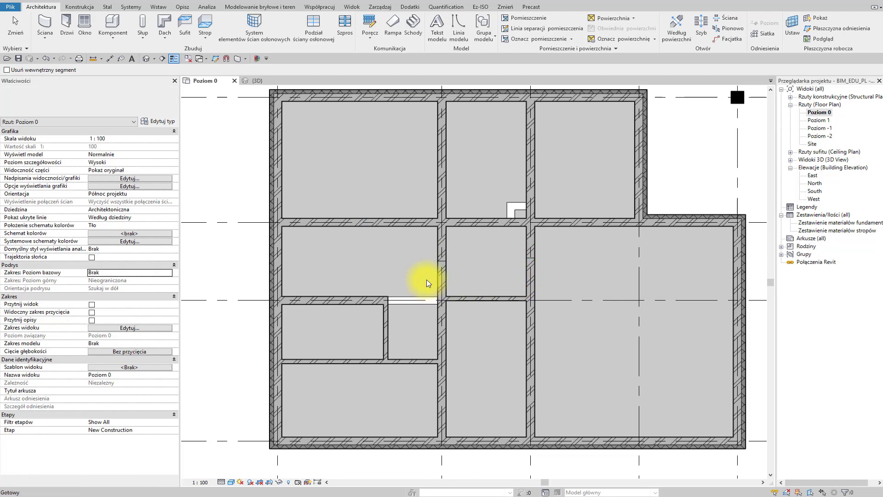
# Shorten the lower segments of the split walls on axes B and C to open gaps in both walls.
pyautogui.click(440, 276)
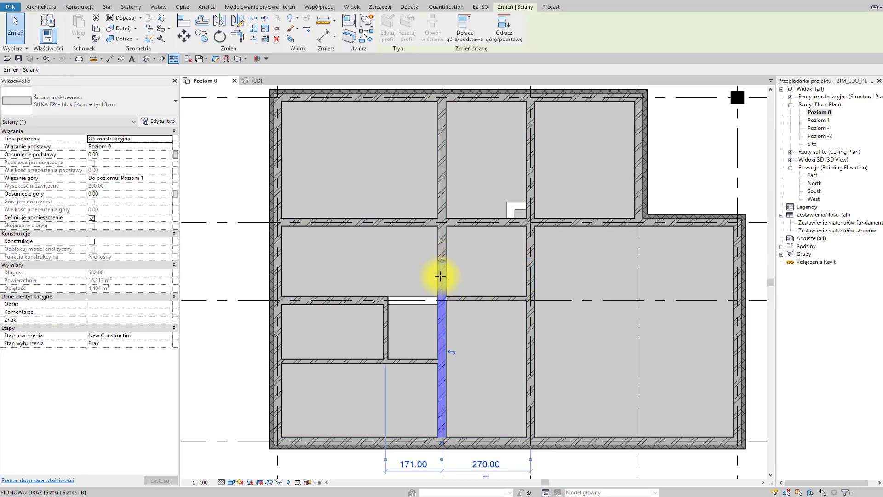
pyautogui.moveTo(442, 260); pyautogui.dragTo(441, 283)
pyautogui.click(531, 262)
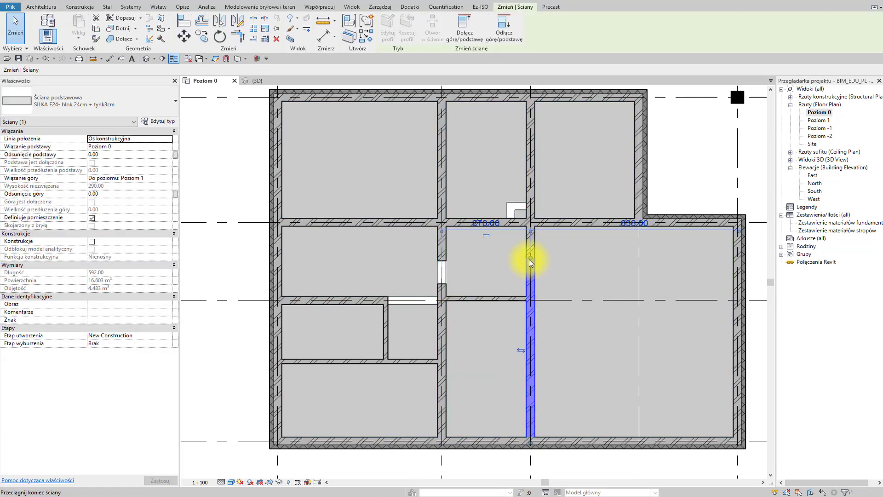
pyautogui.moveTo(531, 261); pyautogui.dragTo(530, 280)
pyautogui.click(491, 278)
pyautogui.press('Escape')
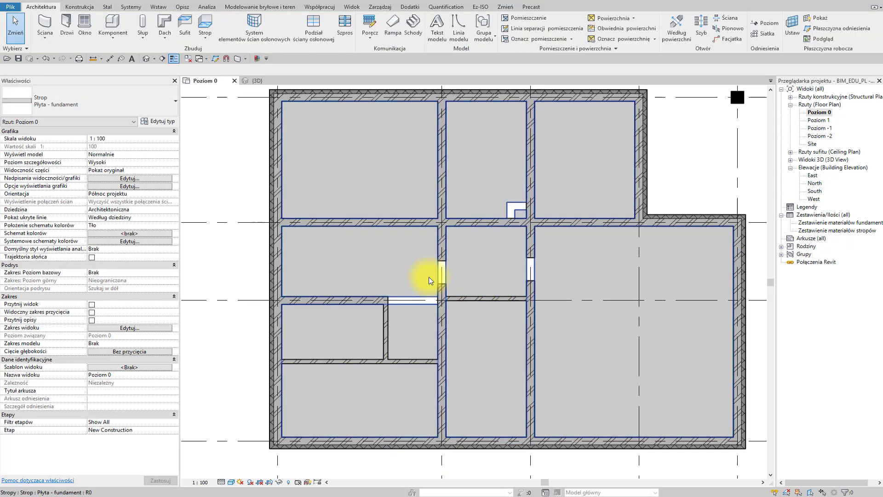
# Align the free ends of the lower wall segments on axes B and C with the upper face of the partition between them.
pyautogui.press('a')
pyautogui.press('l')
pyautogui.scroll(3, 437, 289)
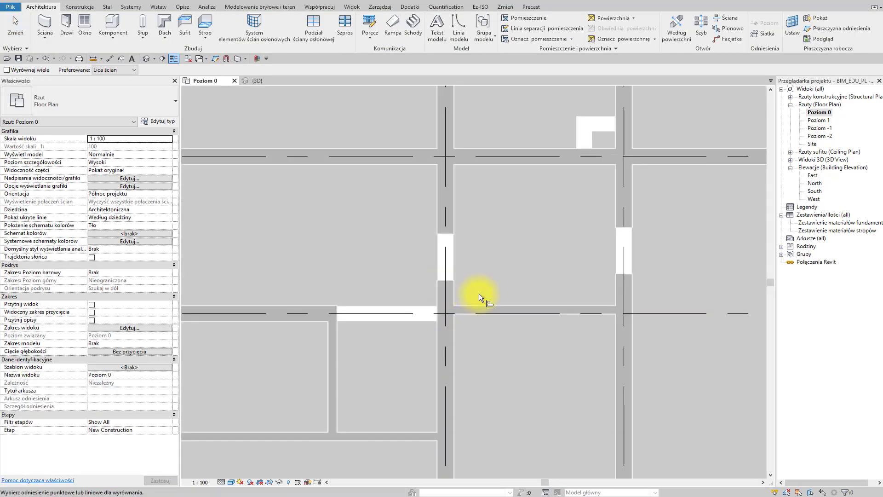
pyautogui.click(446, 279)
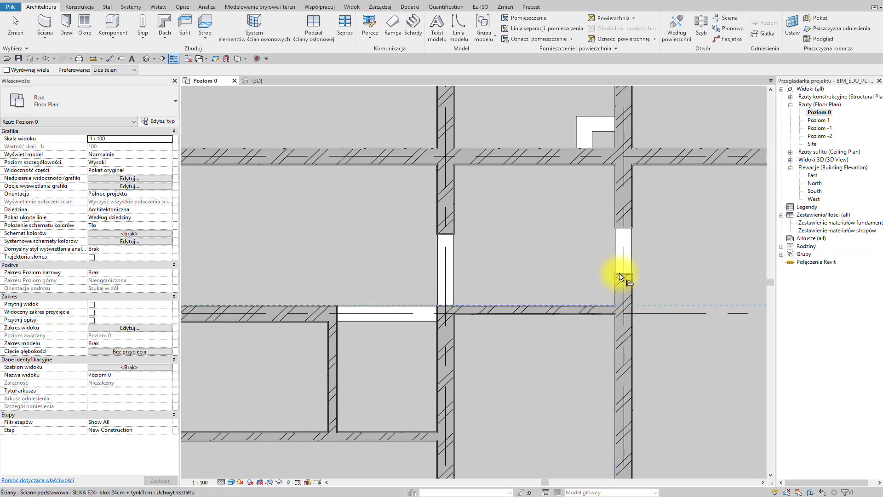
pyautogui.scroll(2, 622, 299)
pyautogui.click(621, 299)
# Align the free ends of the upper wall segments on axes B and C with the lower face of the axis 2 wall.
pyautogui.moveTo(487, 232); pyautogui.dragTo(483, 309, button='middle')
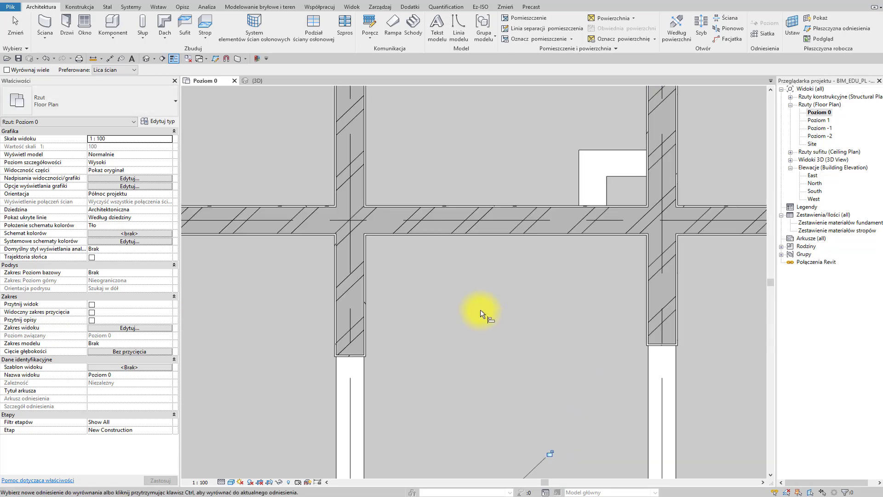
pyautogui.click(390, 235)
pyautogui.click(361, 355)
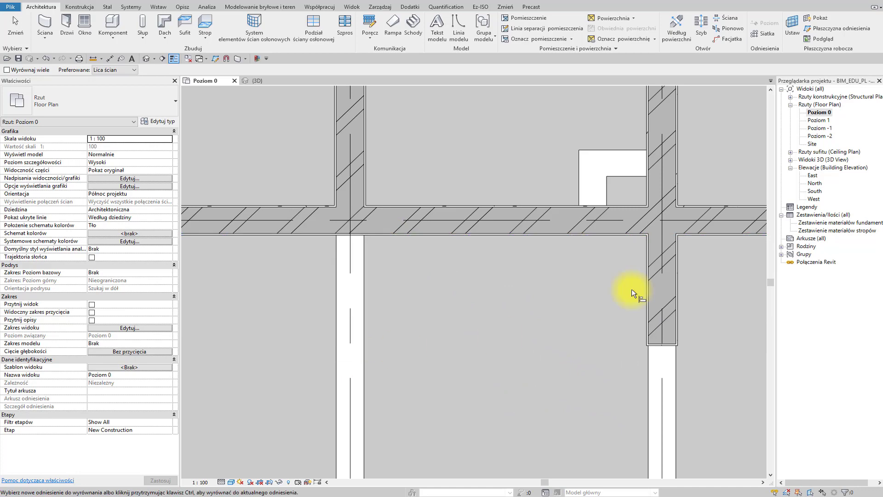
pyautogui.click(620, 238)
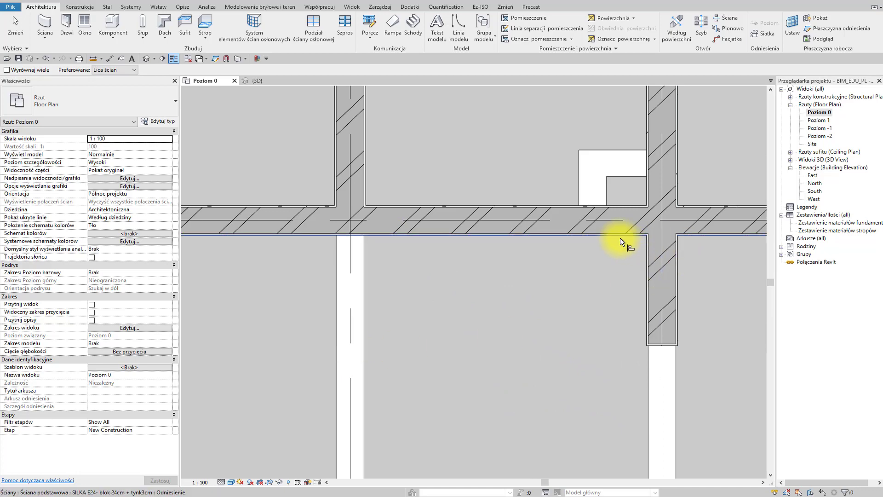
pyautogui.click(669, 342)
pyautogui.scroll(-5, 669, 340)
pyautogui.moveTo(584, 325); pyautogui.dragTo(567, 284, button='middle')
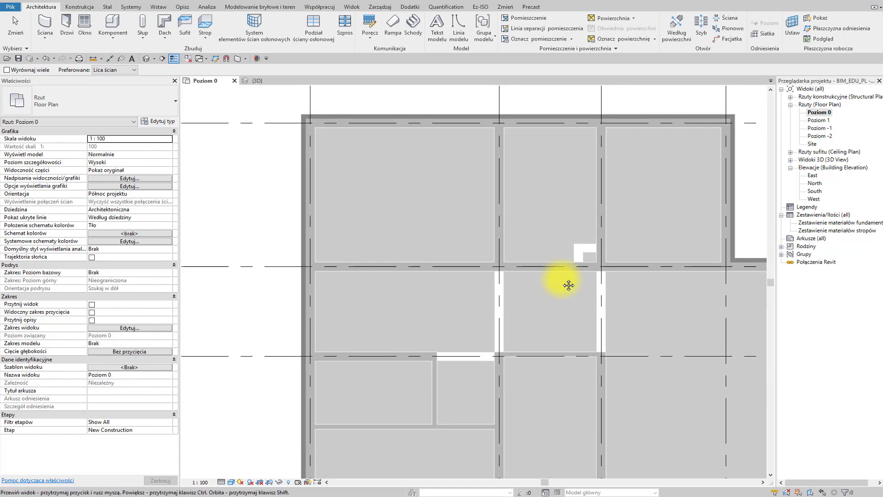
pyautogui.press('Escape')
pyautogui.scroll(-3, 565, 277)
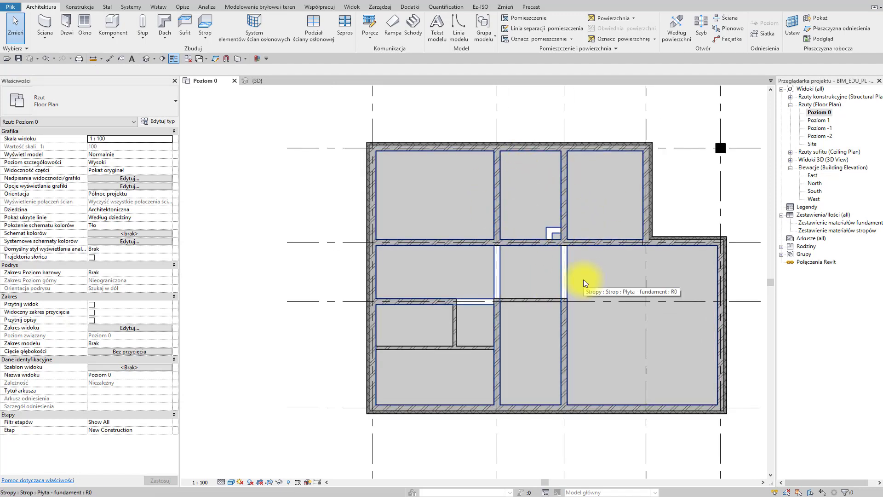
# In the 3D view, set the top offset of the four 24 cm wall segments on axes B and C to -35 cm.
pyautogui.hotkey('ctrl', 'Tab')
pyautogui.keyDown('shift'); pyautogui.moveTo(467, 309); pyautogui.dragTo(533, 361, button='middle'); pyautogui.keyUp('shift')
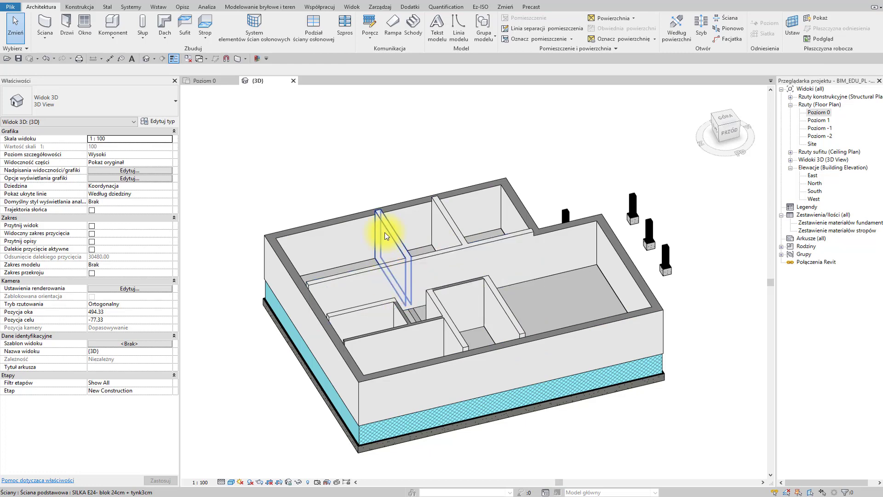
pyautogui.scroll(2, 385, 236)
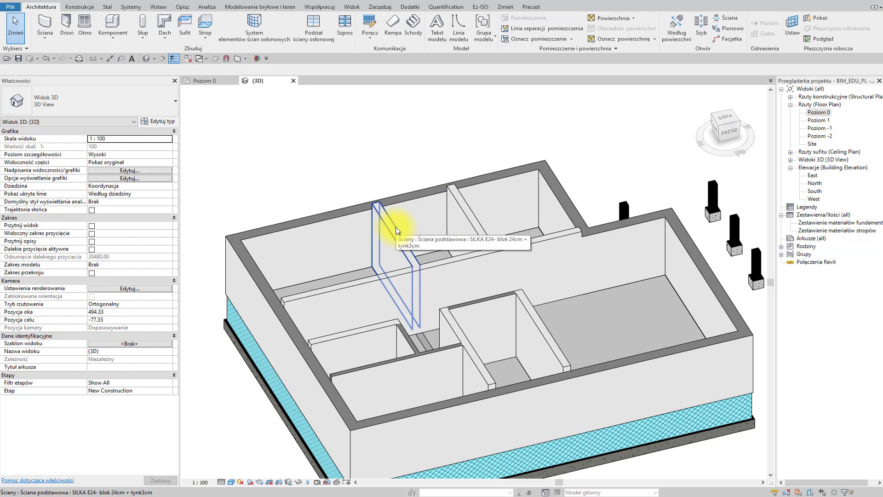
pyautogui.click(396, 228)
pyautogui.keyDown('ctrl'); pyautogui.click(475, 215); pyautogui.keyUp('ctrl')
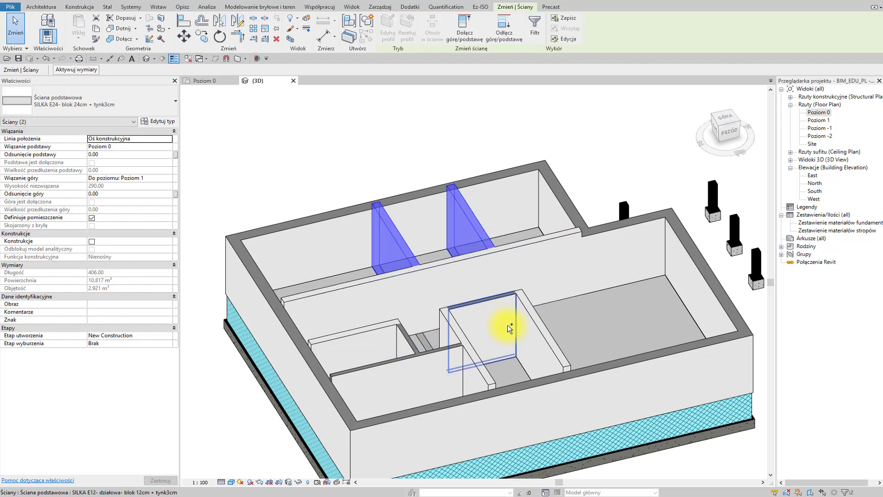
pyautogui.keyDown('ctrl'); pyautogui.click(535, 314); pyautogui.keyUp('ctrl')
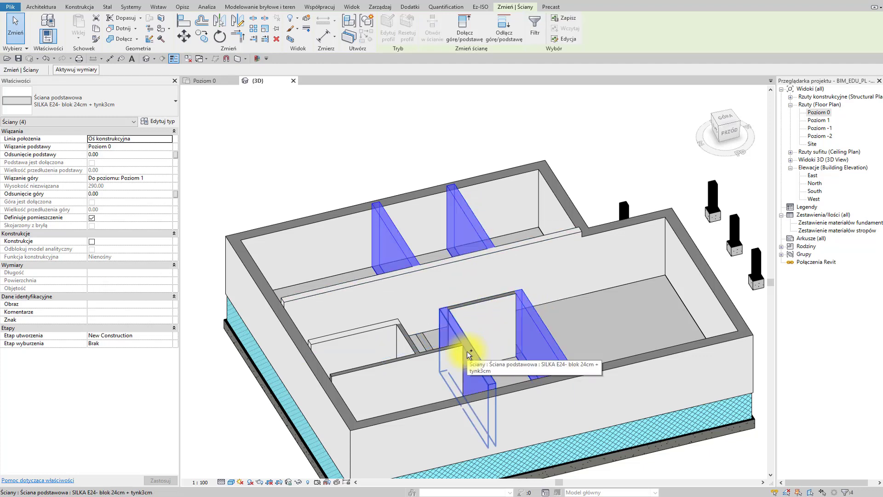
pyautogui.keyDown('ctrl'); pyautogui.click(468, 351); pyautogui.keyUp('ctrl')
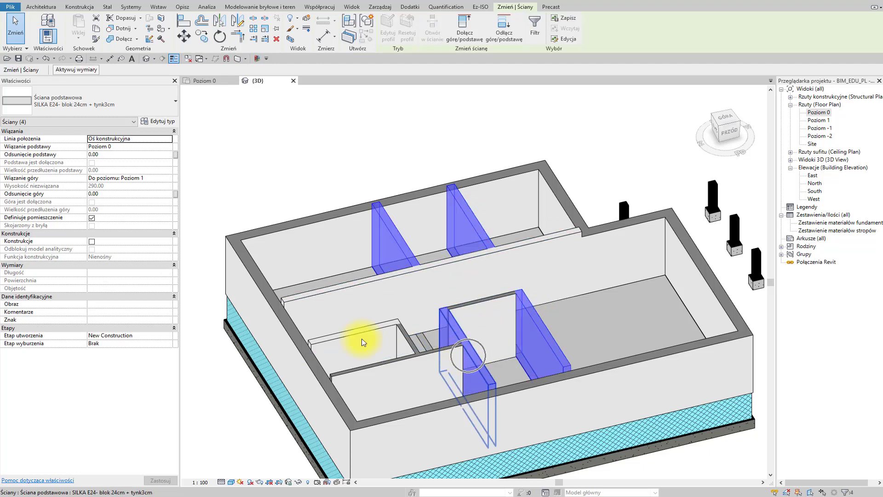
pyautogui.click(106, 196)
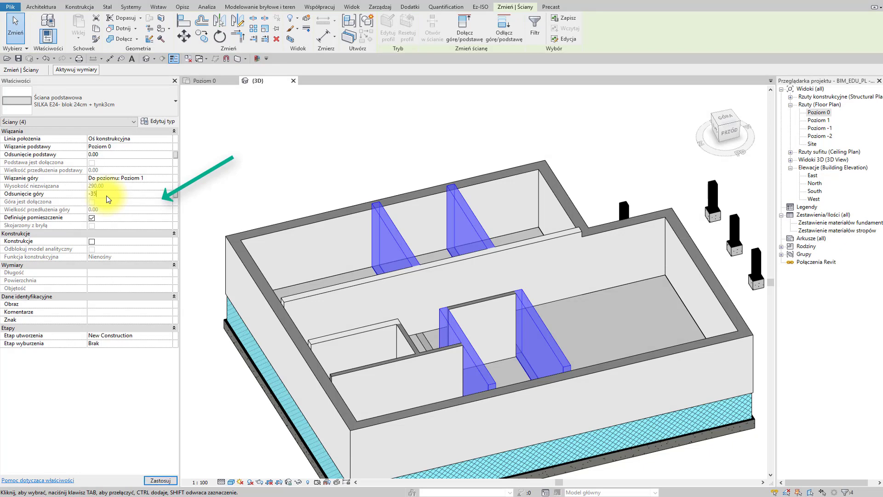
pyautogui.click(165, 481)
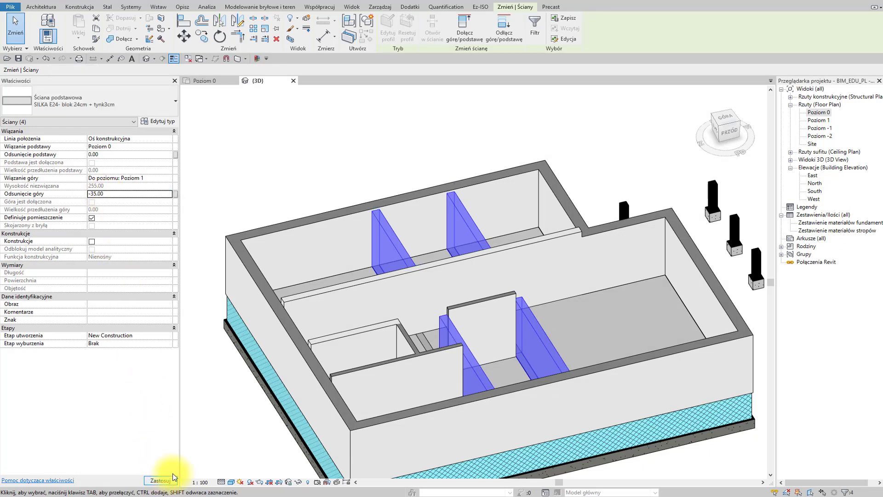
pyautogui.click(230, 414)
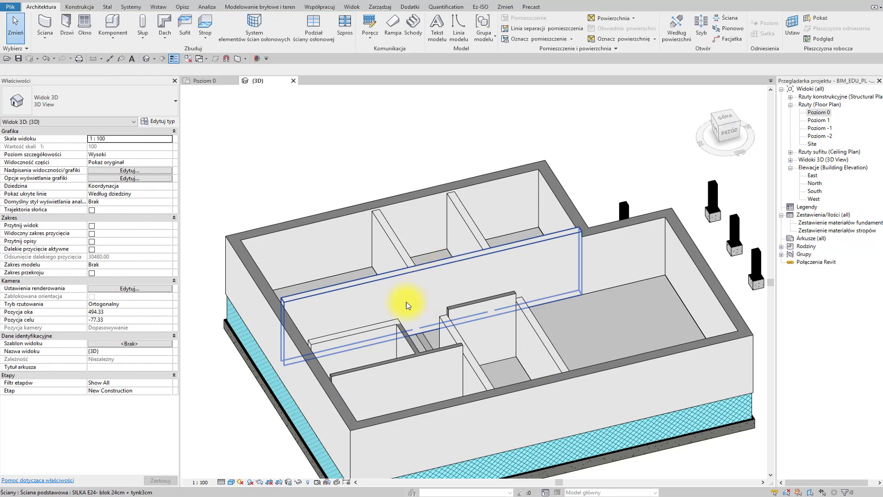
# Examine the lowered walls in the 3D view, and the wall junctions and gaps around the partitions in the Poziom 0 plan.
pyautogui.keyDown('shift'); pyautogui.moveTo(432, 305); pyautogui.dragTo(412, 299, button='middle'); pyautogui.keyUp('shift')
pyautogui.scroll(-1, 412, 299)
pyautogui.keyDown('shift'); pyautogui.moveTo(470, 343); pyautogui.dragTo(459, 397, button='middle'); pyautogui.keyUp('shift')
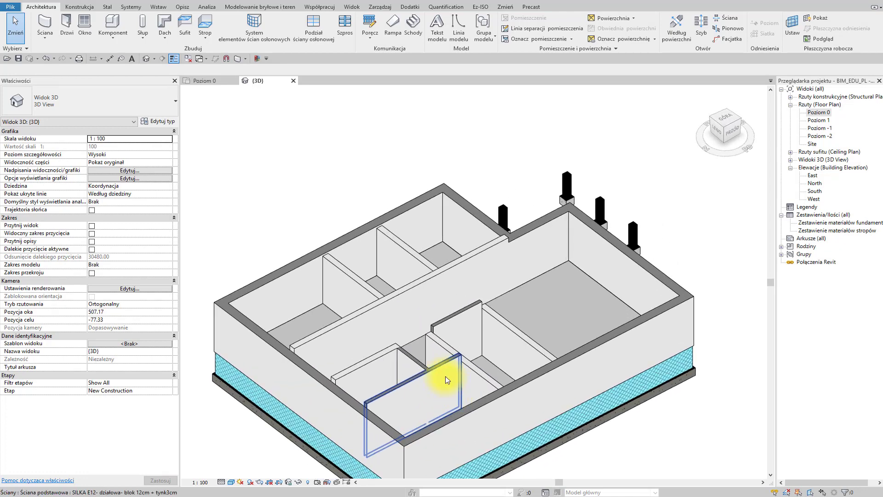
pyautogui.scroll(2, 444, 380)
pyautogui.scroll(-2, 458, 362)
pyautogui.click(212, 81)
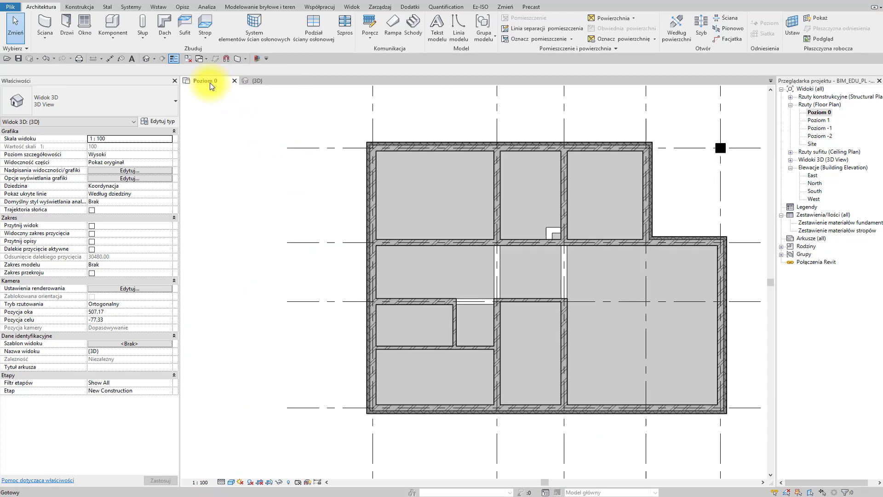
pyautogui.scroll(4, 478, 270)
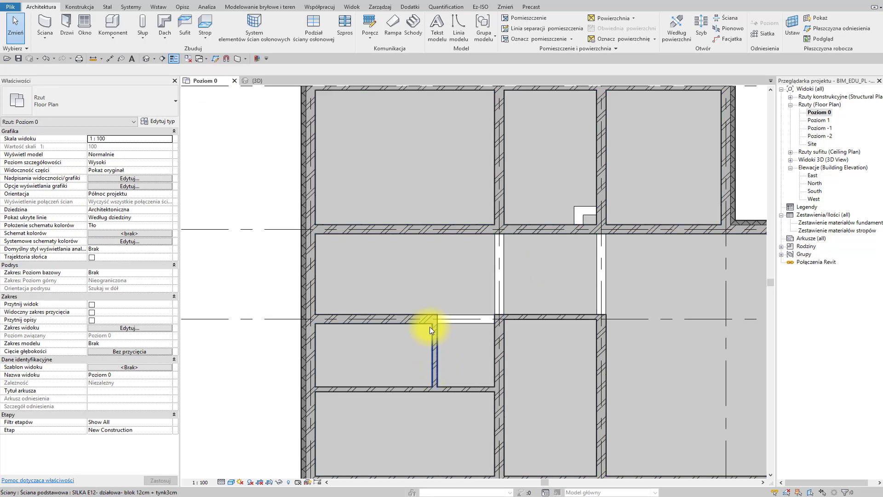
pyautogui.scroll(6, 429, 324)
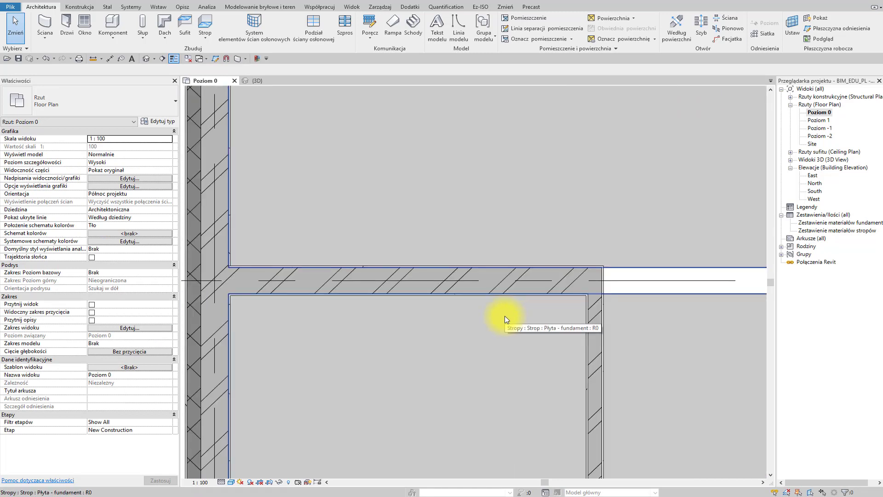
pyautogui.scroll(-3, 505, 315)
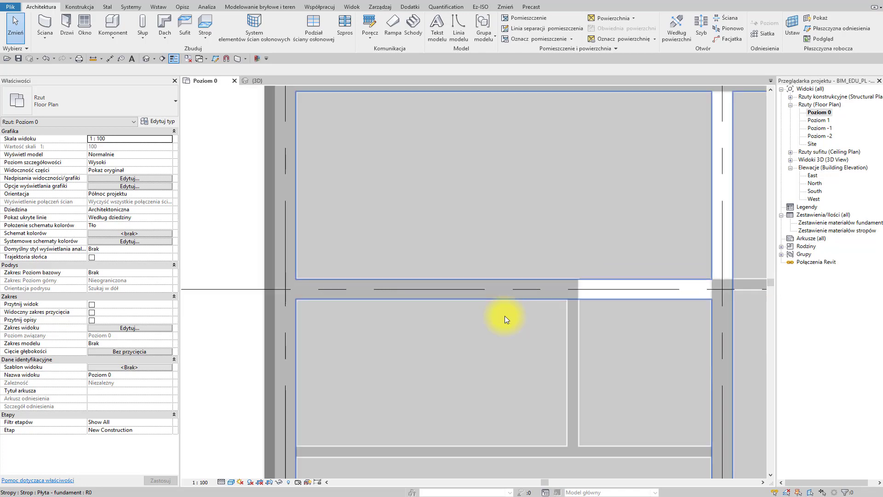
pyautogui.moveTo(504, 315); pyautogui.dragTo(473, 309, button='middle')
pyautogui.scroll(2, 418, 306)
pyautogui.click(418, 306)
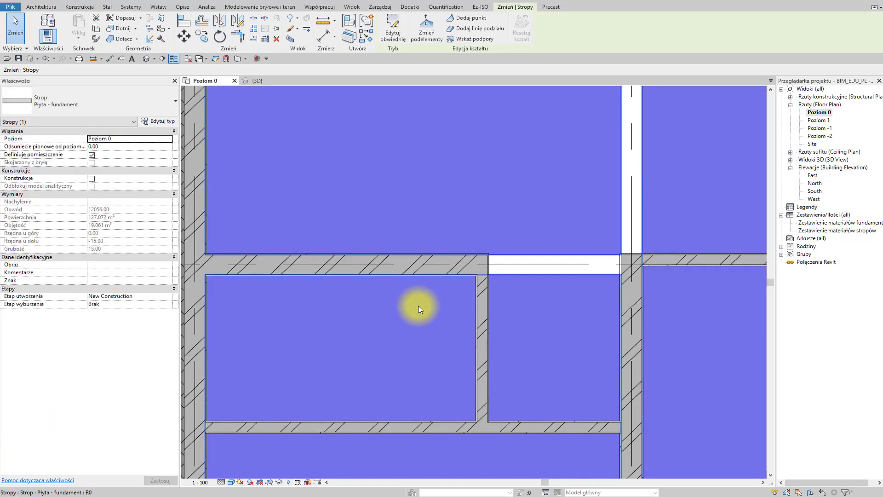
pyautogui.moveTo(327, 335); pyautogui.dragTo(381, 332, button='middle')
pyautogui.scroll(-1, 373, 327)
pyautogui.scroll(-1, 368, 329)
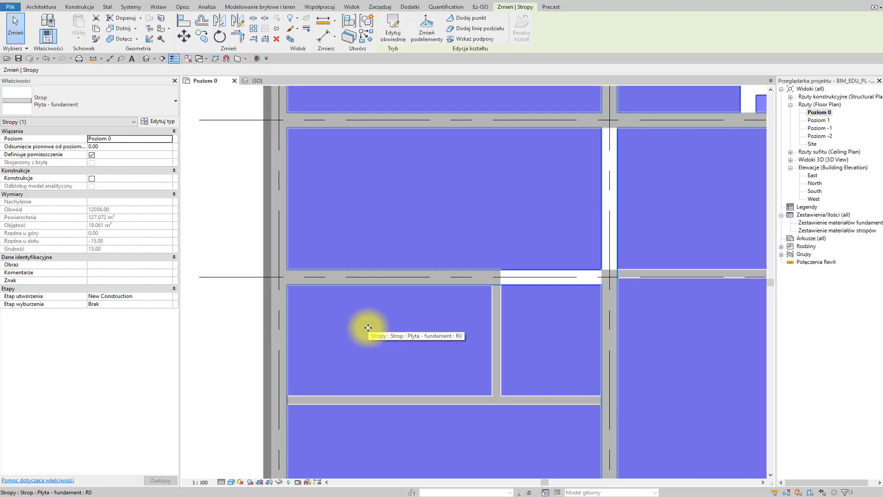
pyautogui.click(236, 325)
pyautogui.scroll(3, 511, 280)
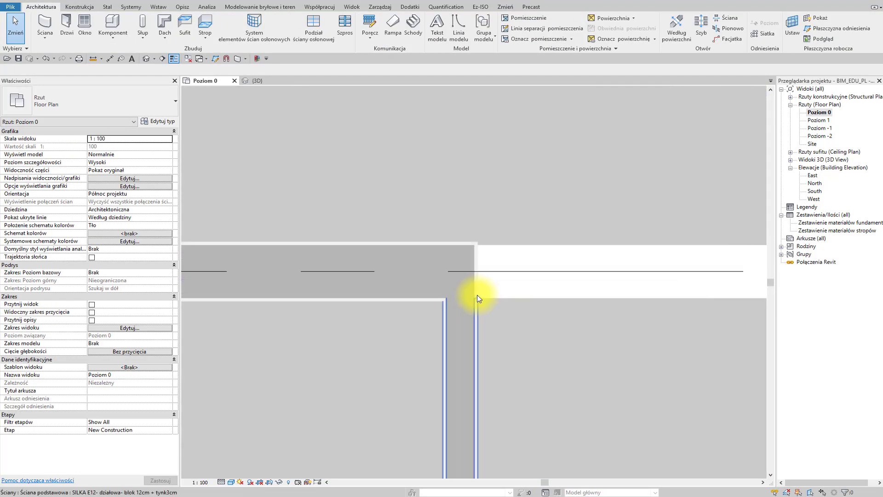
pyautogui.scroll(-2, 380, 368)
pyautogui.moveTo(366, 380); pyautogui.dragTo(474, 248, button='middle')
pyautogui.scroll(1, 469, 271)
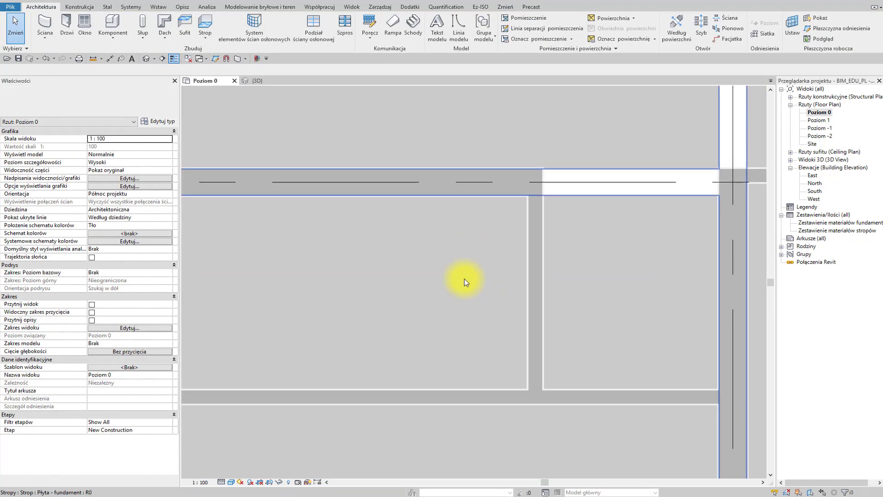
pyautogui.scroll(-3, 453, 301)
pyautogui.scroll(-1, 476, 299)
pyautogui.moveTo(476, 299); pyautogui.dragTo(430, 272, button='middle')
pyautogui.scroll(3, 537, 333)
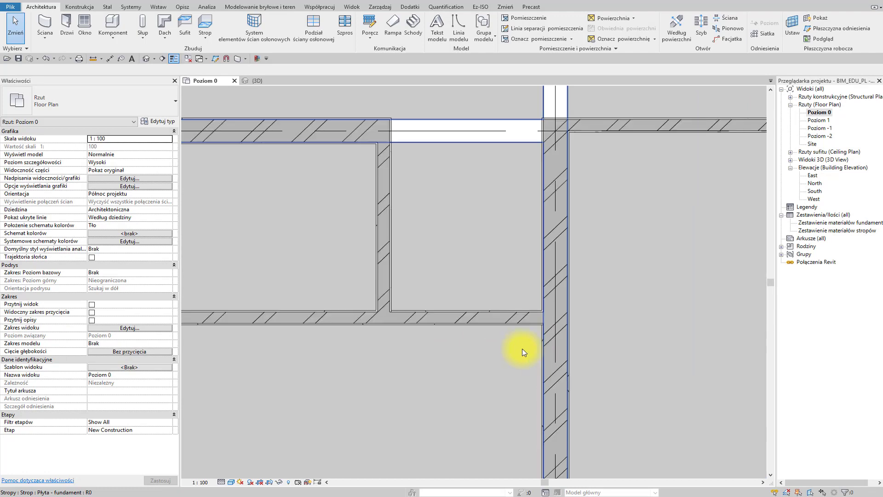
pyautogui.scroll(-4, 522, 349)
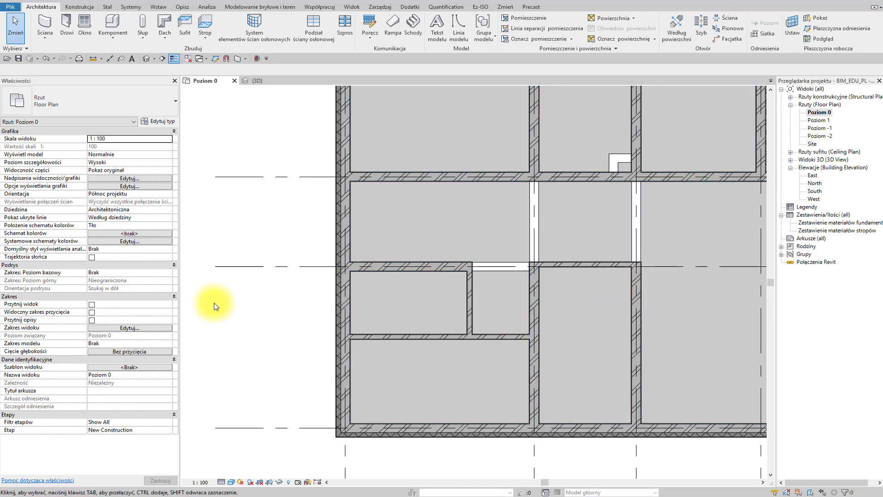
pyautogui.scroll(-1, 264, 320)
pyautogui.moveTo(287, 315); pyautogui.dragTo(231, 352, button='middle')
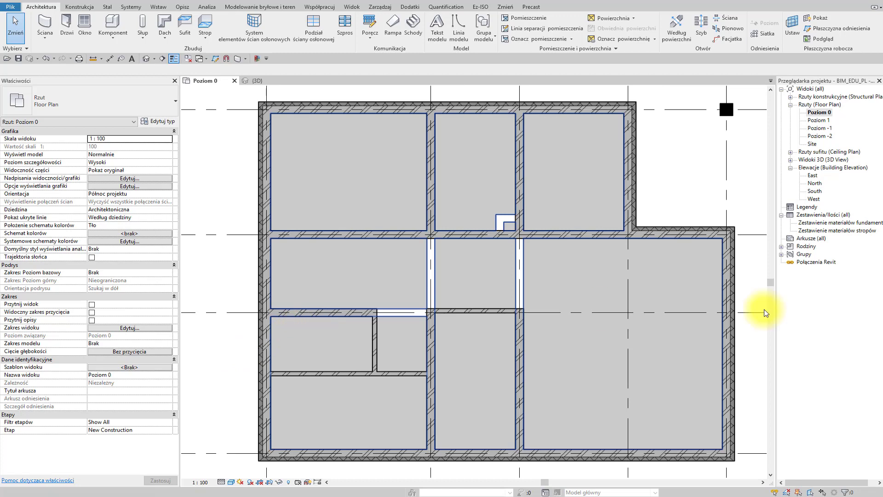
pyautogui.scroll(-2, 359, 291)
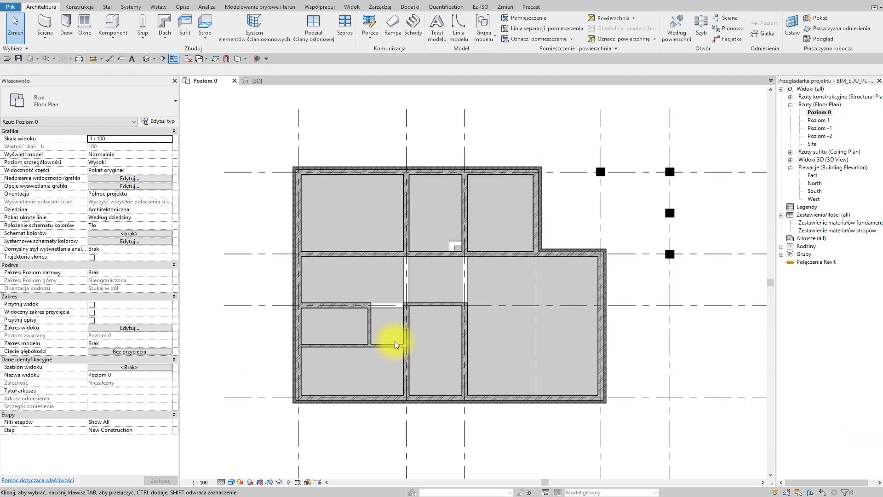
pyautogui.moveTo(427, 340); pyautogui.dragTo(418, 365, button='middle')
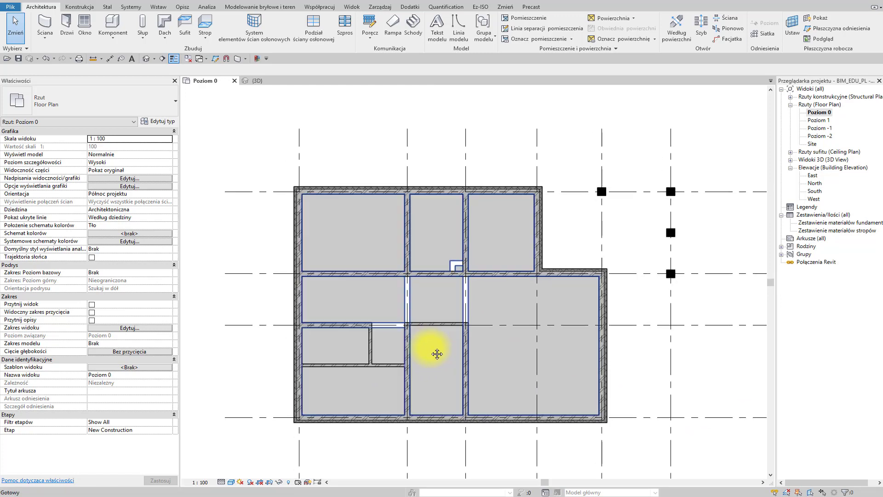
pyautogui.scroll(1, 424, 349)
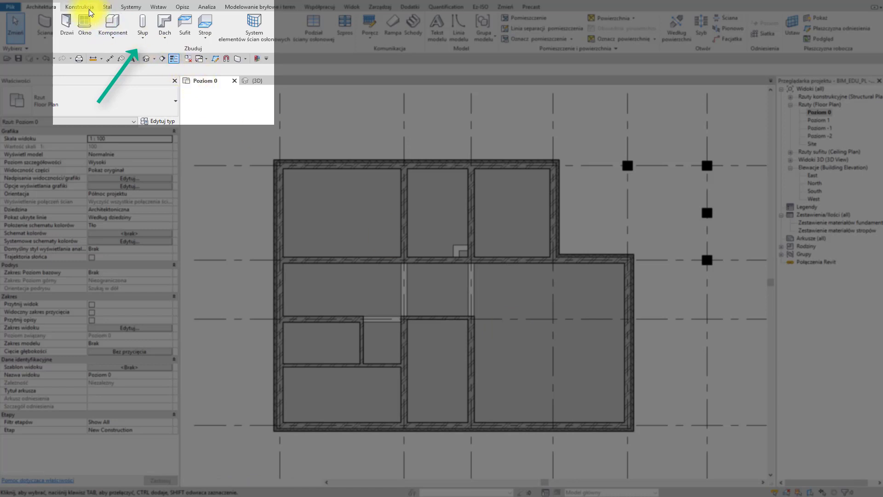
# Start the structural Beam command and load the Prostokątna-belka-betonowa_M family from the Rama konstrukcyjna, Beton library folder.
pyautogui.click(87, 8)
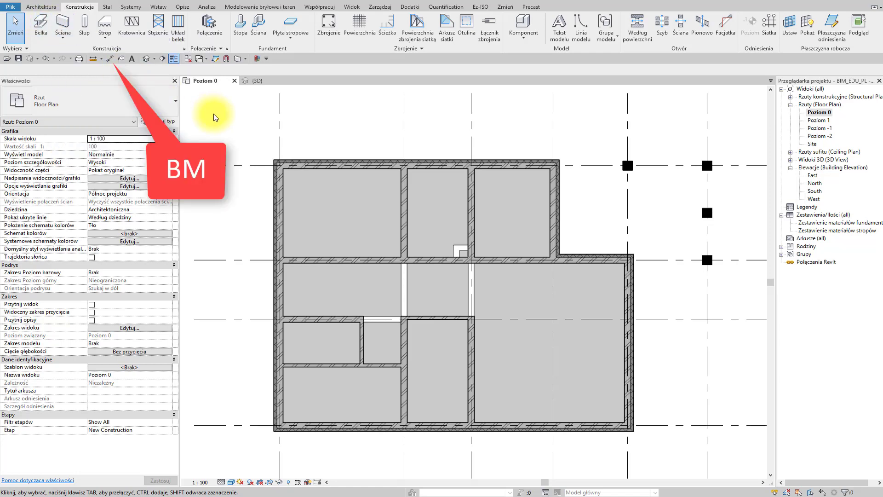
pyautogui.press('b')
pyautogui.press('m')
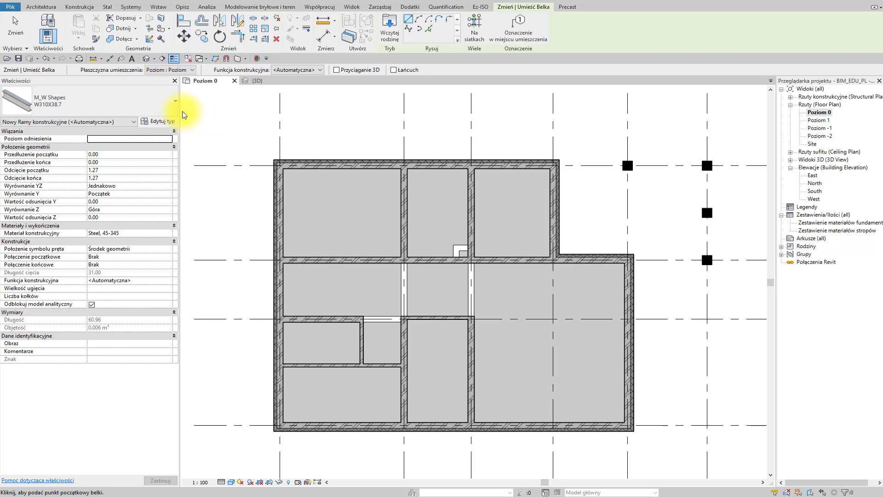
pyautogui.click(385, 35)
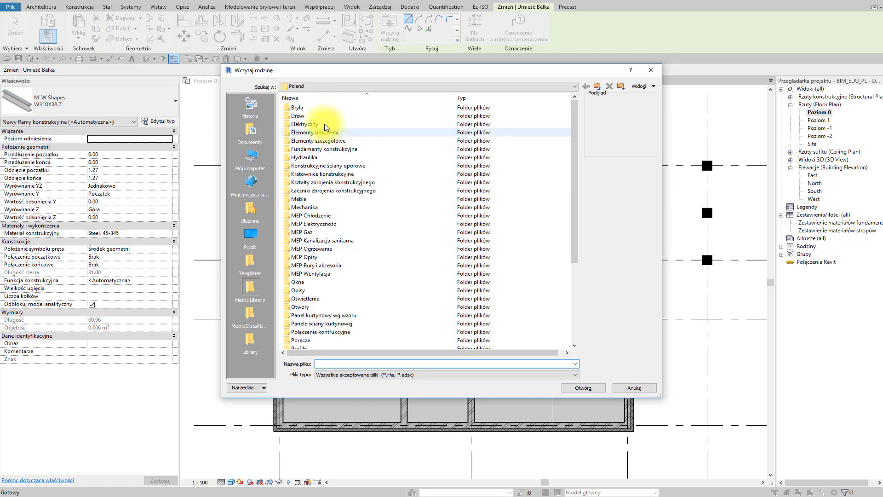
pyautogui.scroll(-5, 363, 188)
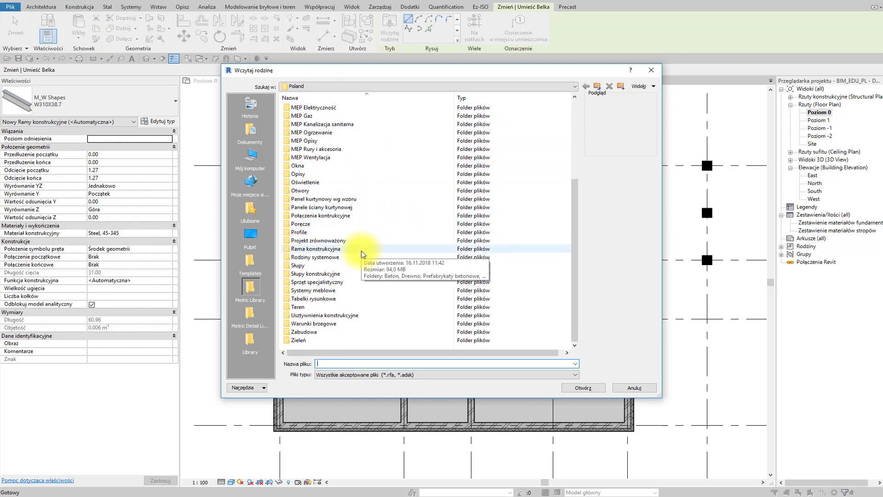
pyautogui.doubleClick(364, 249)
pyautogui.doubleClick(309, 107)
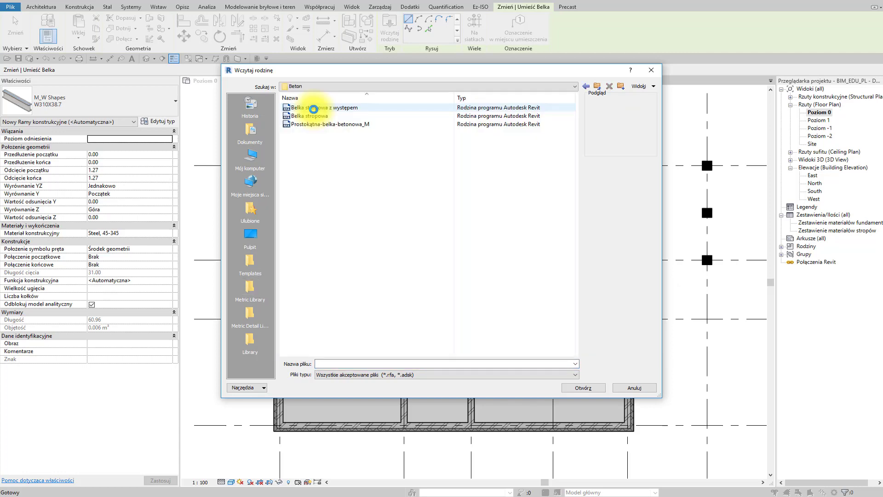
pyautogui.click(324, 125)
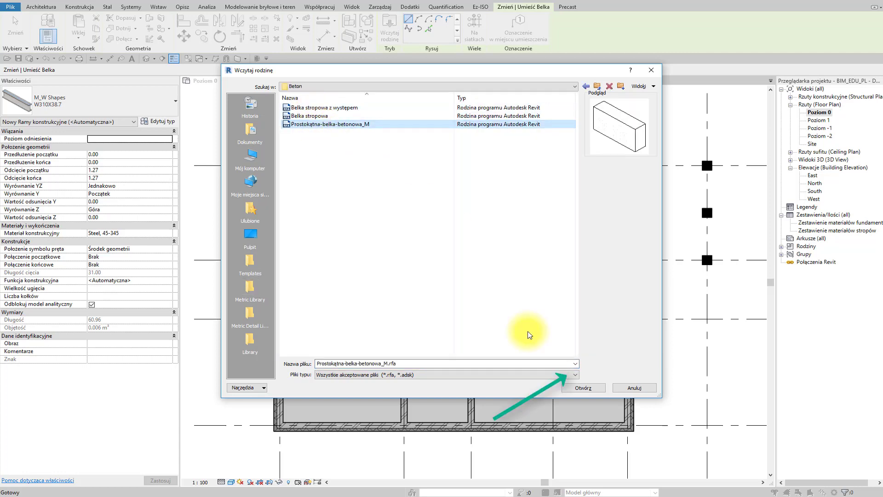
pyautogui.click(582, 388)
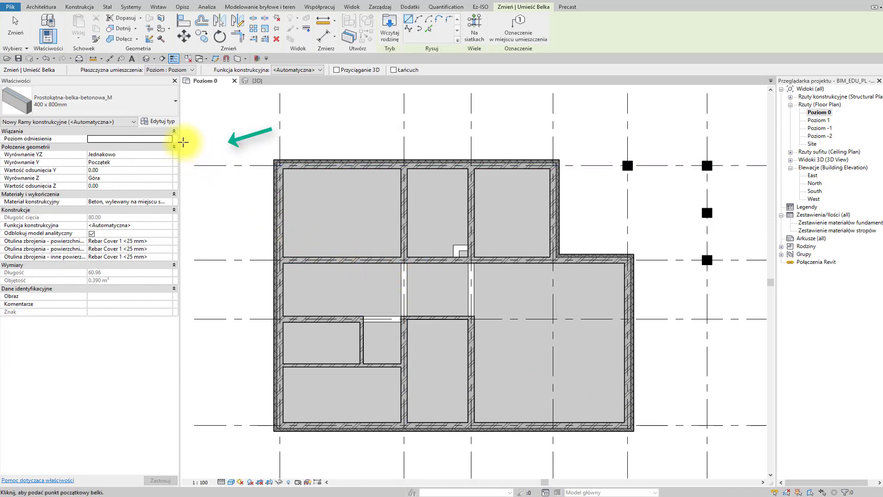
# Duplicate the rectangular concrete beam type as Wieniec 24cm x 25cm, with b set to 24 cm and h to 25 cm.
pyautogui.click(170, 124)
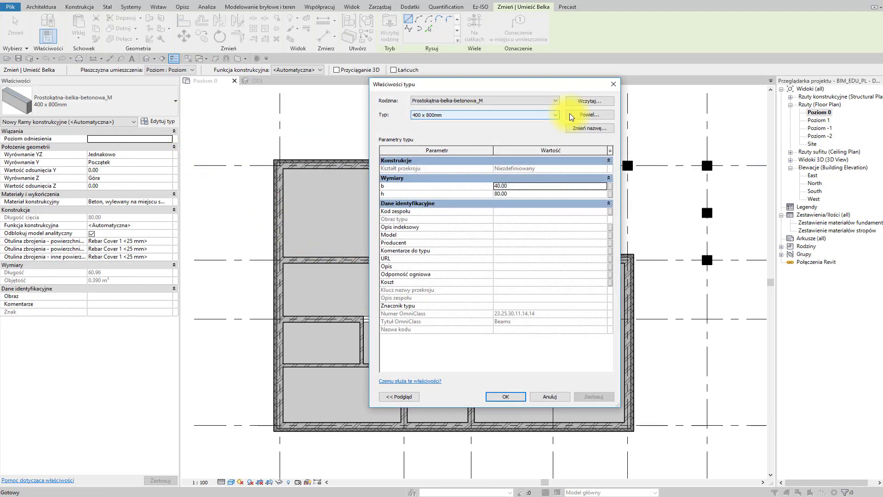
pyautogui.click(573, 114)
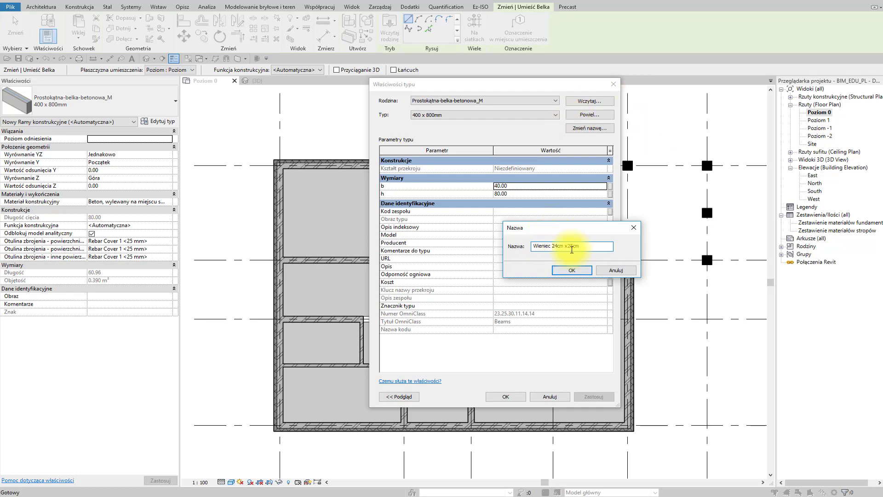
pyautogui.click(570, 269)
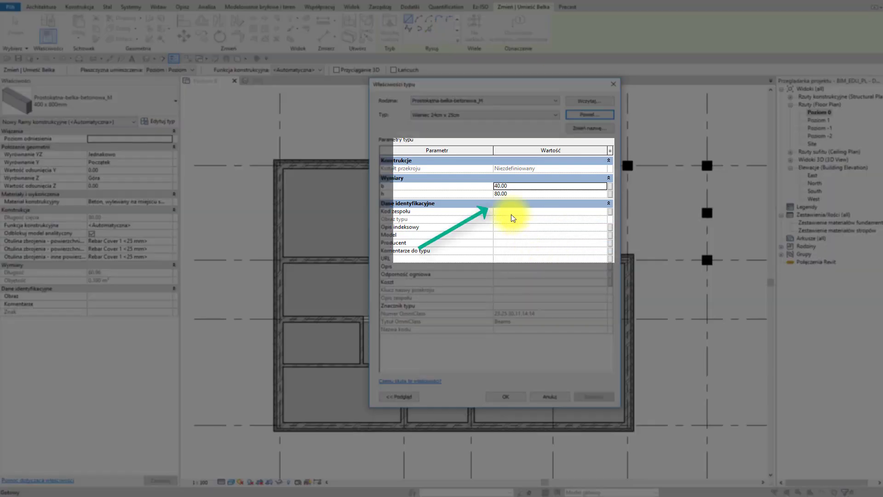
pyautogui.moveTo(508, 185); pyautogui.dragTo(490, 183)
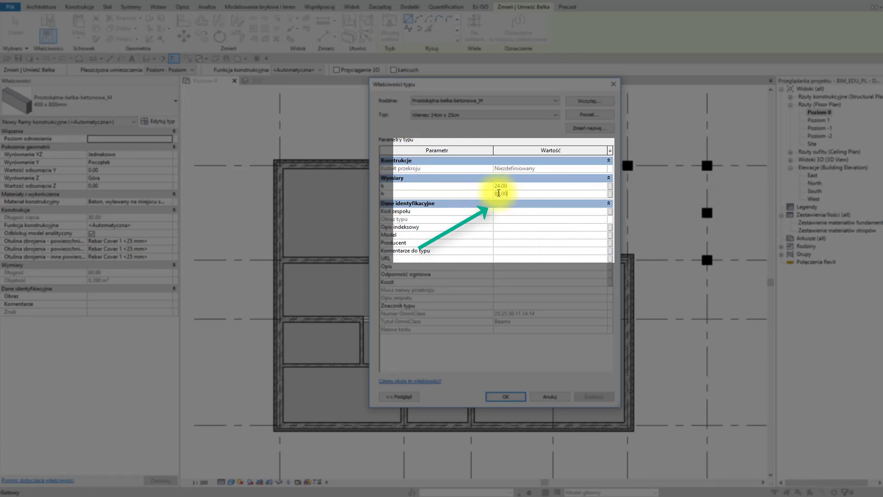
pyautogui.click(507, 193)
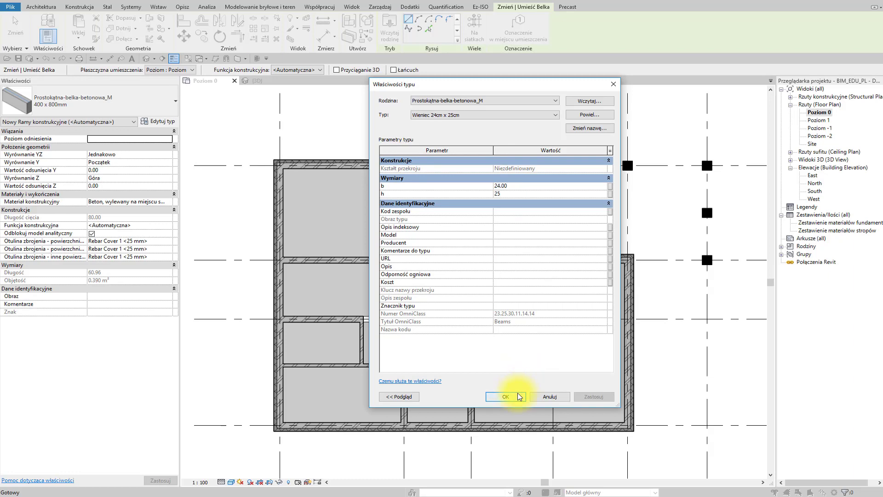
pyautogui.click(519, 396)
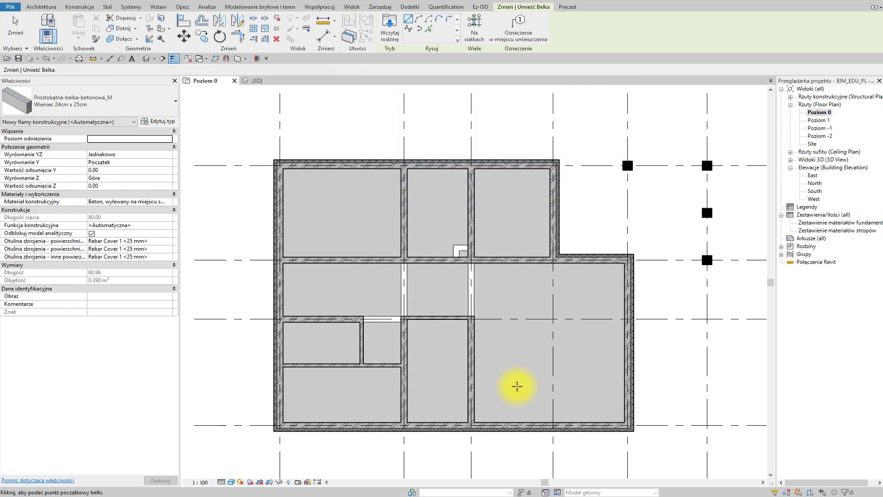
# Duplicate the ring beam type as Podciąg 24 cm x 35cm with h set to 35 cm, and leave the Beam command.
pyautogui.click(161, 122)
pyautogui.click(593, 115)
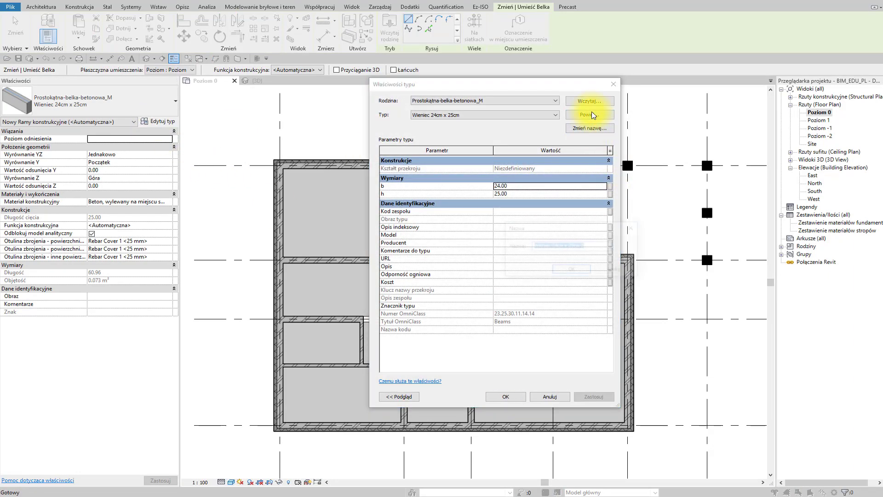
pyautogui.write('Podc')
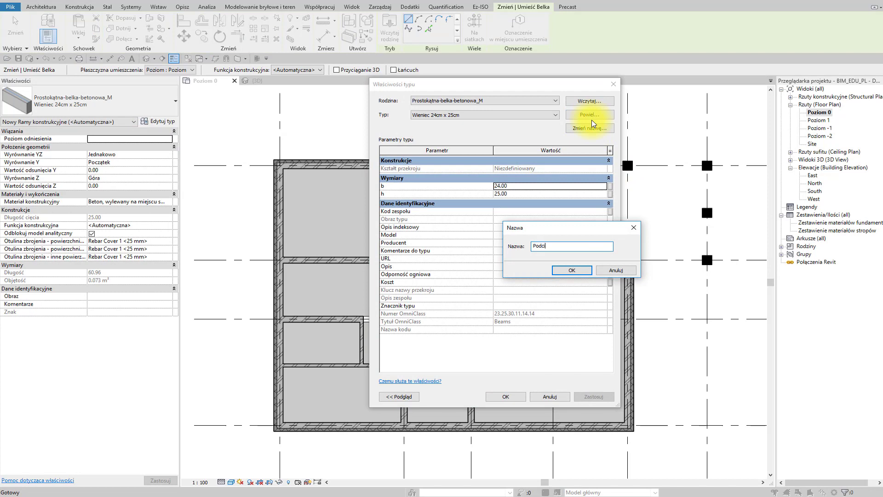
pyautogui.write('iąg 24 cm x 35cm')
pyautogui.click(579, 271)
pyautogui.click(521, 188)
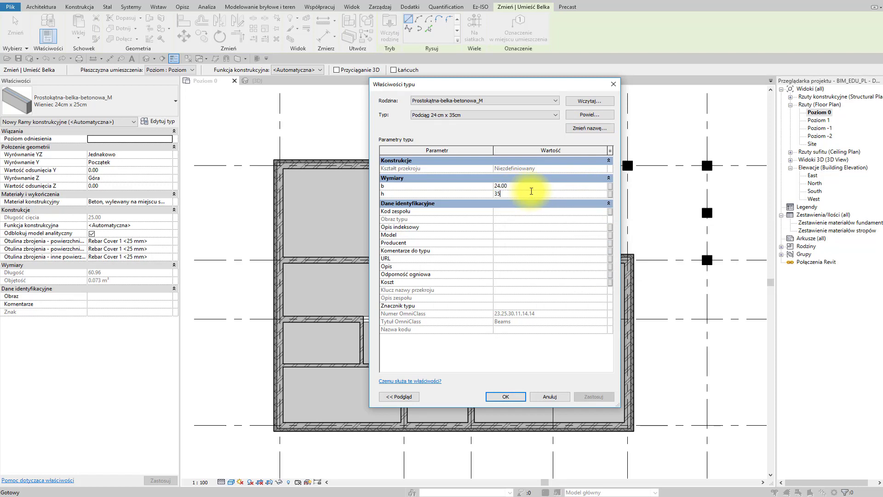
pyautogui.click(510, 397)
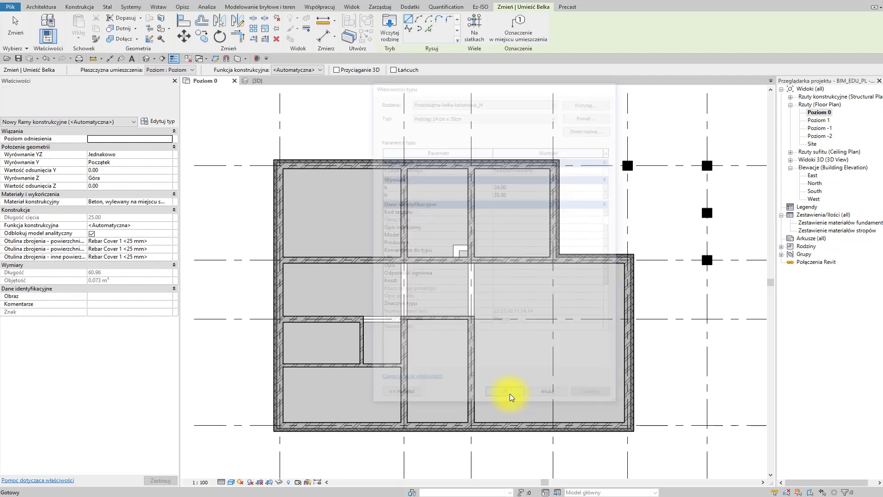
pyautogui.press('Escape')
pyautogui.press('Escape')
# Create a horizontal building section across the upper rooms from beyond axis A to beyond axis D, looking up the plan, and open its view.
pyautogui.scroll(-2, 448, 245)
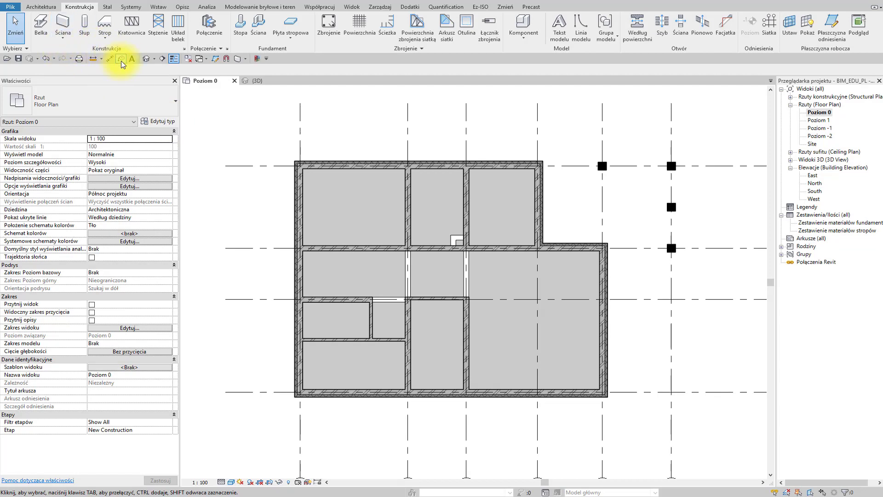
pyautogui.click(162, 60)
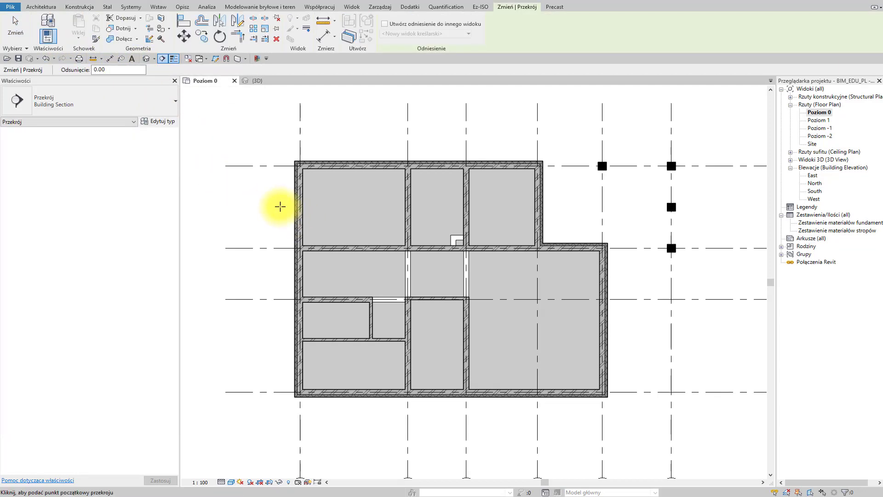
pyautogui.click(276, 200)
pyautogui.click(568, 200)
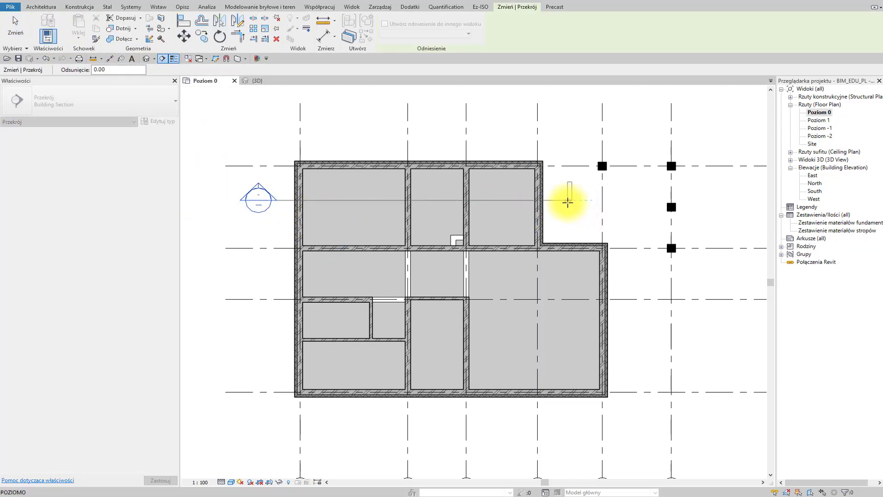
pyautogui.press('Escape')
pyautogui.press('Escape')
pyautogui.doubleClick(265, 189)
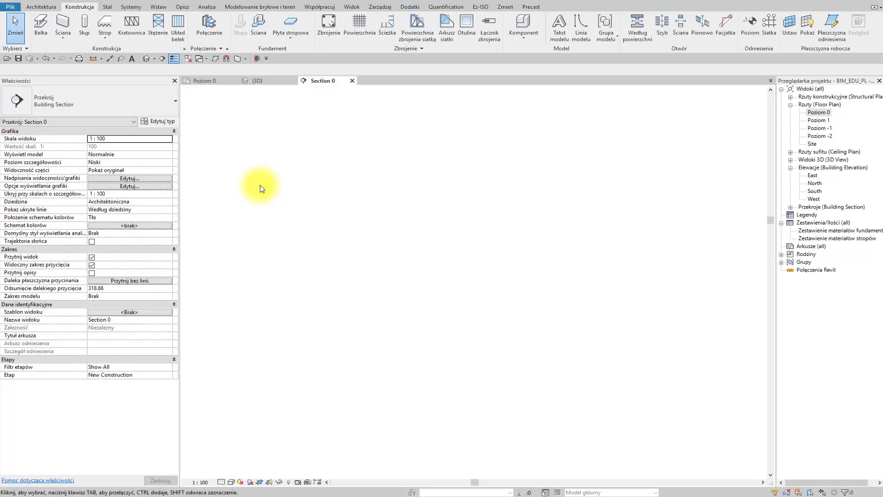
# Set the section view's detail level to Wysoki and its visual style to Spójne kolory.
pyautogui.click(221, 482)
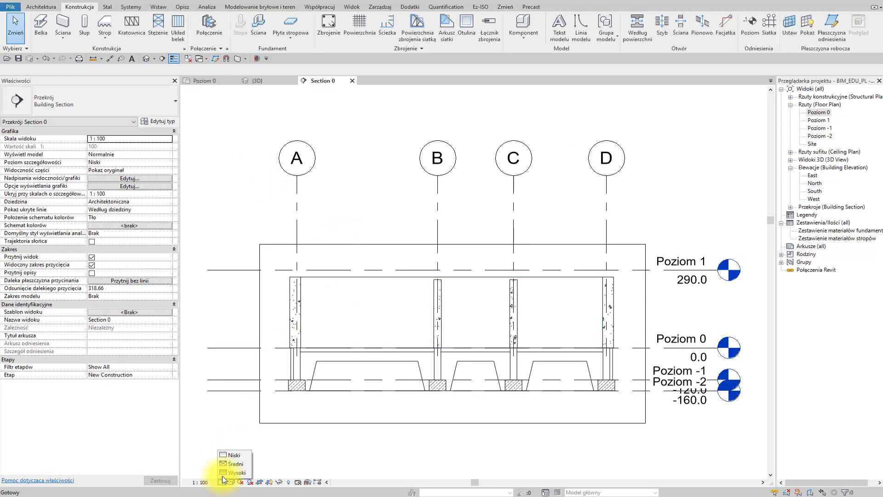
pyautogui.click(230, 473)
pyautogui.click(231, 482)
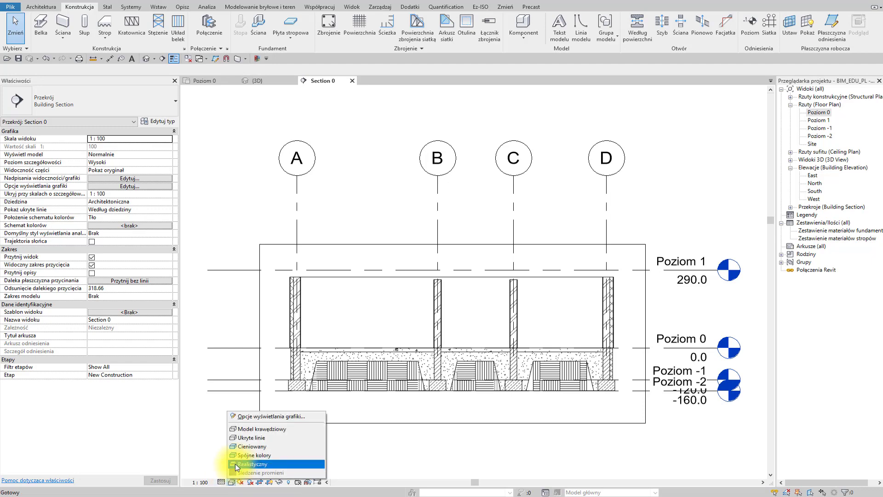
pyautogui.click(245, 451)
# Join the Izolacja przeciwwodna waterproofing layer with the SILKA E24 exterior wall above it on axis A.
pyautogui.scroll(6, 279, 372)
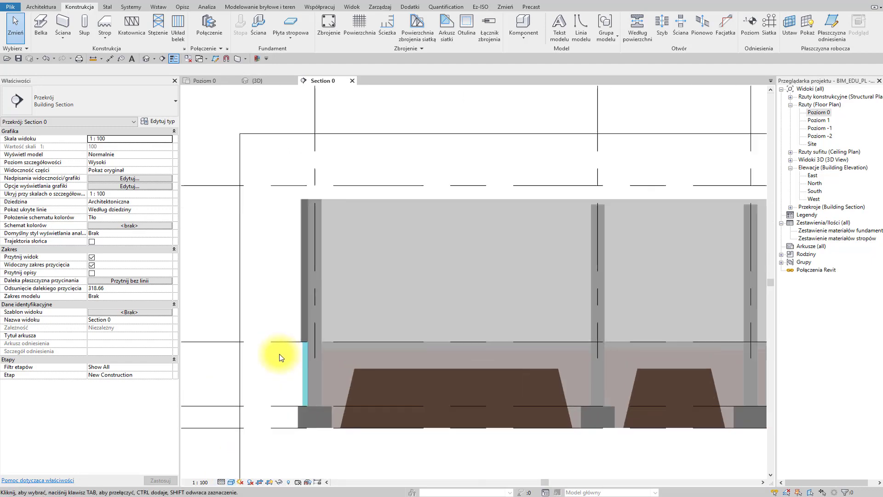
pyautogui.scroll(3, 376, 355)
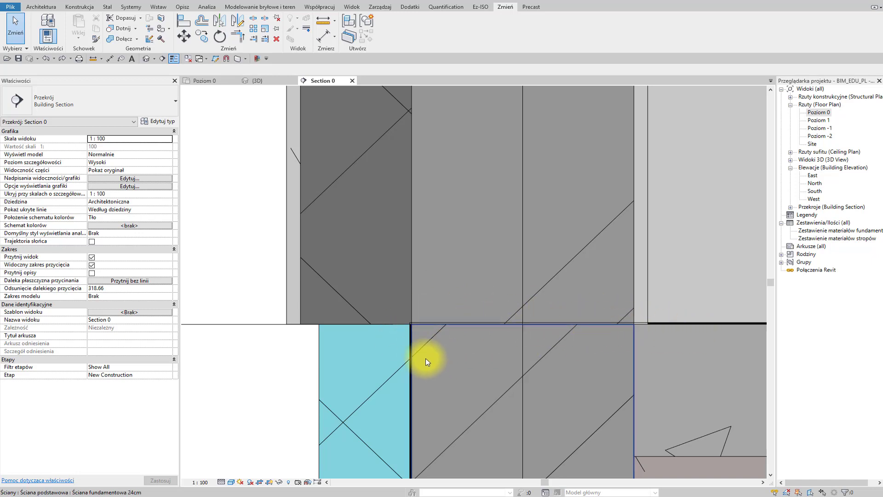
pyautogui.scroll(-3, 430, 346)
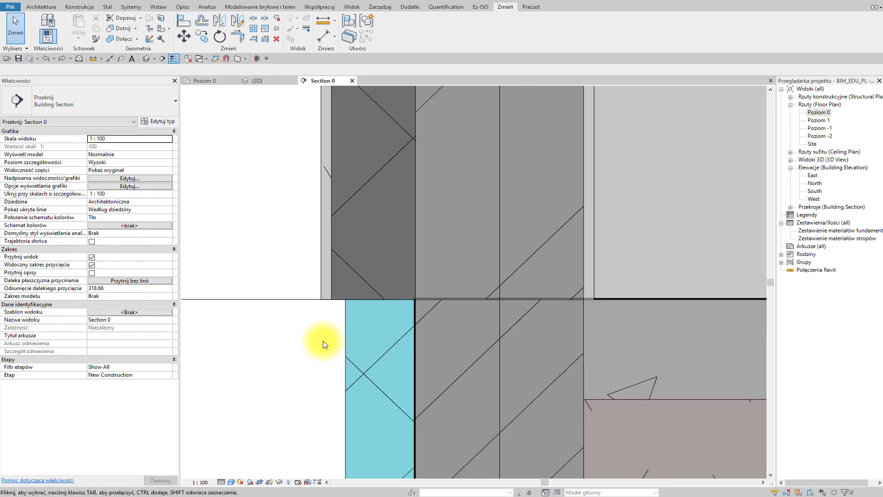
pyautogui.scroll(4, 352, 338)
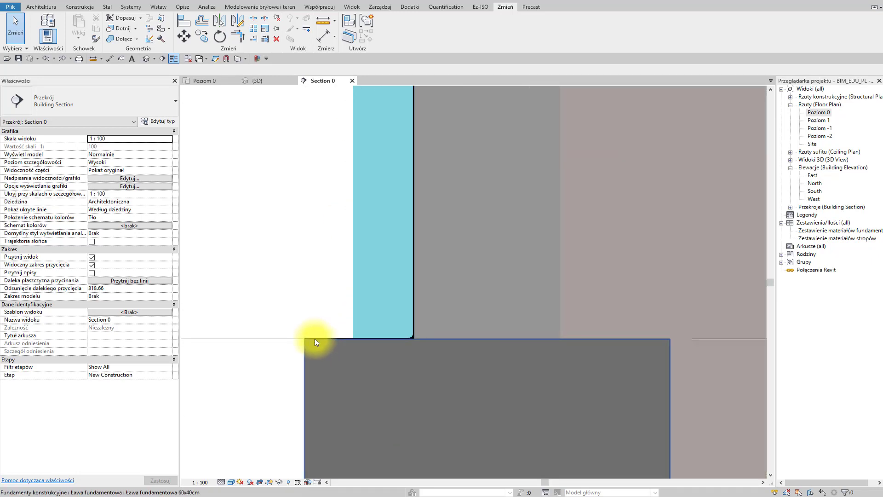
pyautogui.scroll(5, 294, 325)
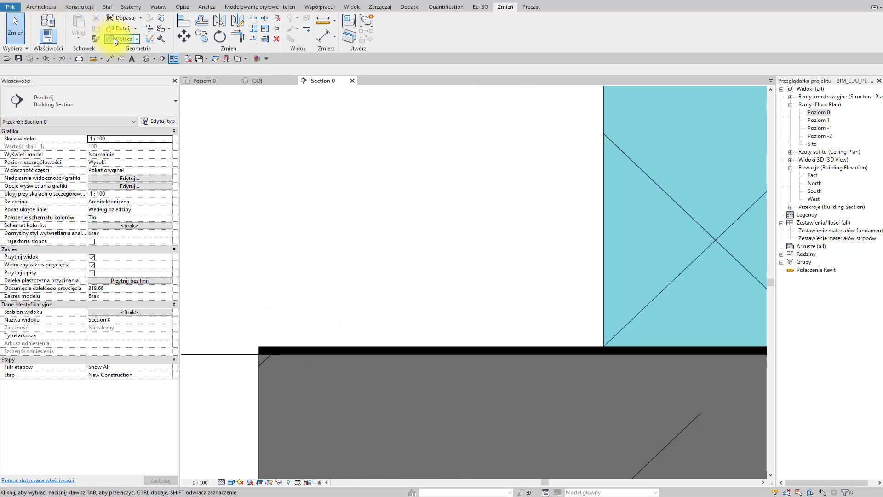
pyautogui.click(116, 41)
pyautogui.click(322, 347)
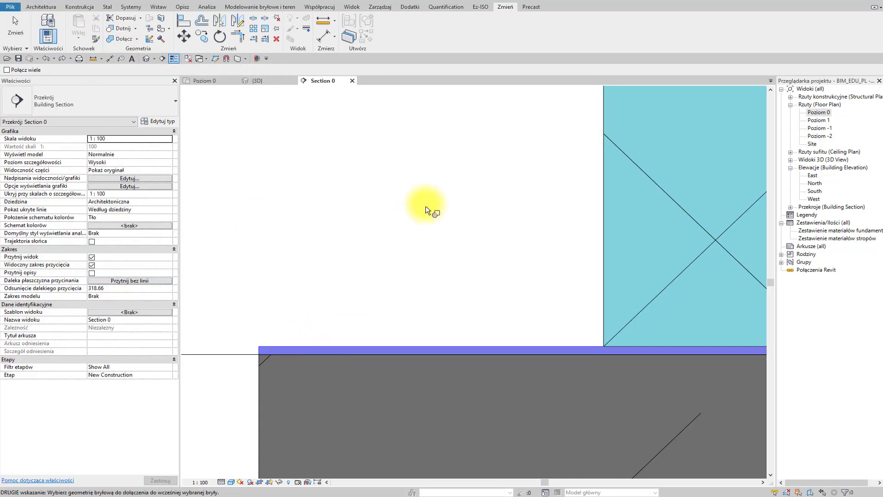
pyautogui.scroll(-5, 427, 205)
pyautogui.moveTo(447, 181); pyautogui.dragTo(463, 428, button='middle')
pyautogui.moveTo(454, 239); pyautogui.dragTo(427, 437, button='middle')
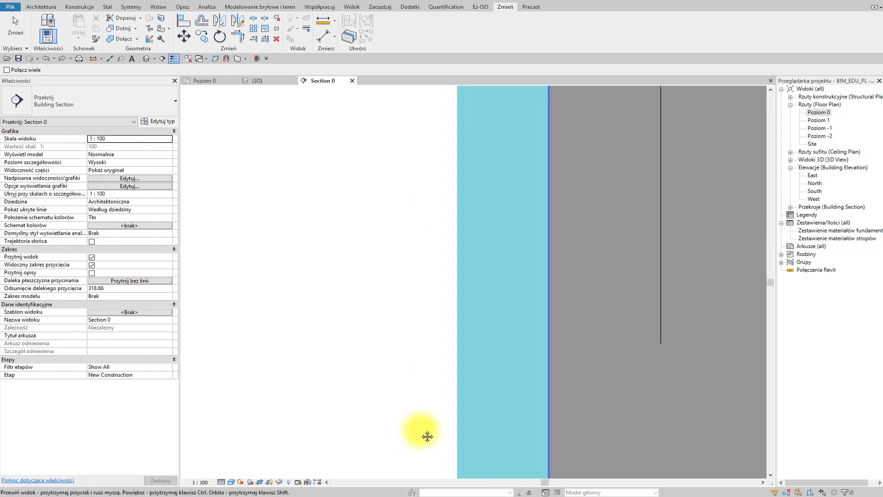
pyautogui.moveTo(416, 96); pyautogui.dragTo(354, 296, button='middle')
pyautogui.scroll(3, 646, 270)
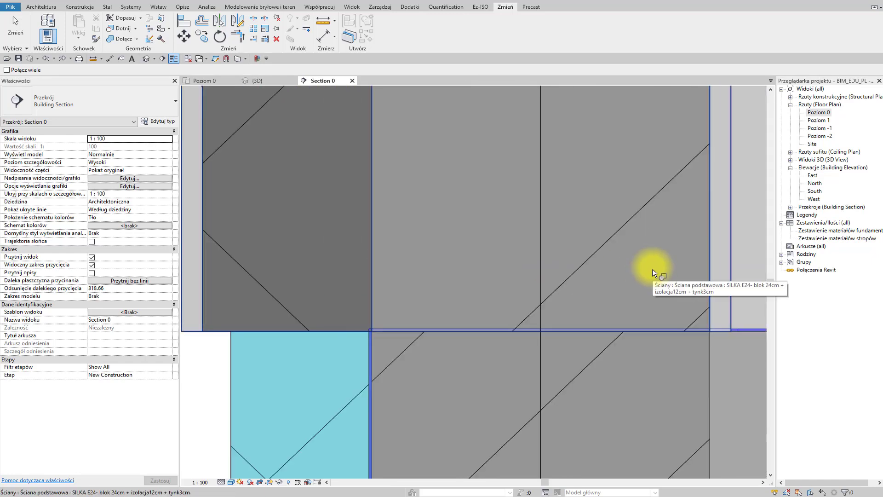
pyautogui.click(652, 268)
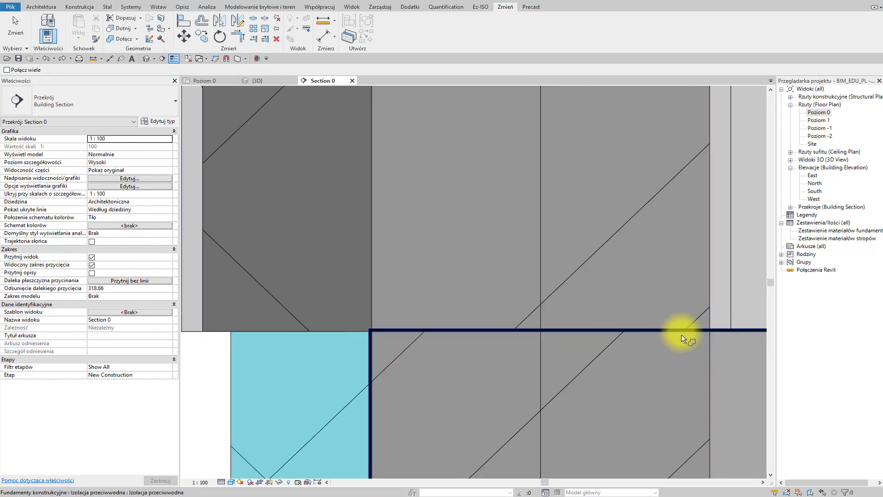
# Examine the wall, insulation, floor slab and footing junctions along the section from axis A to axis D.
pyautogui.scroll(-2, 681, 334)
pyautogui.scroll(-3, 445, 364)
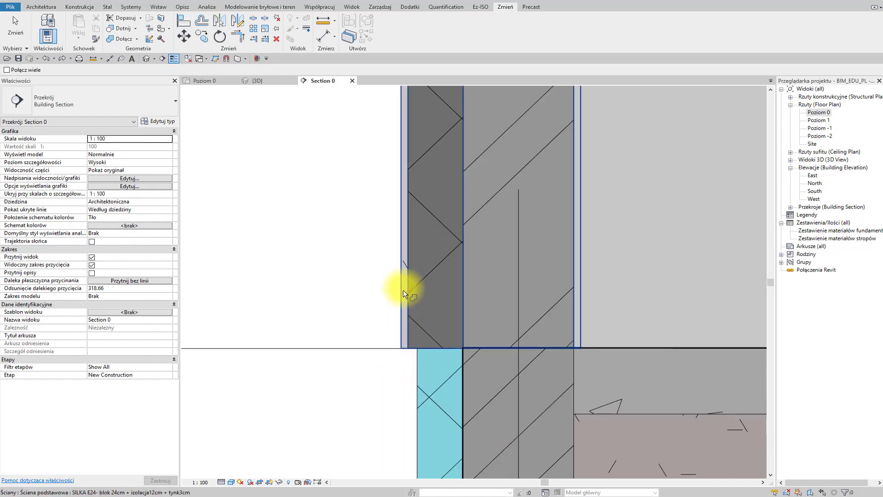
pyautogui.scroll(-2, 399, 392)
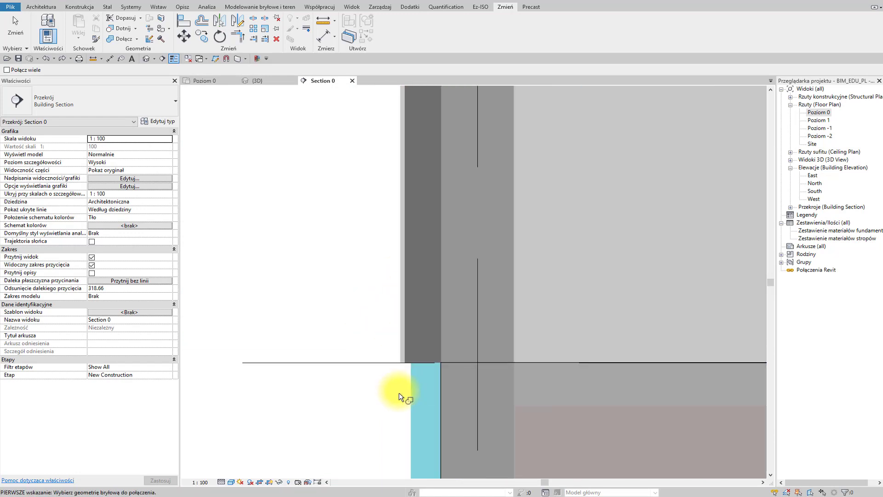
pyautogui.scroll(-3, 399, 392)
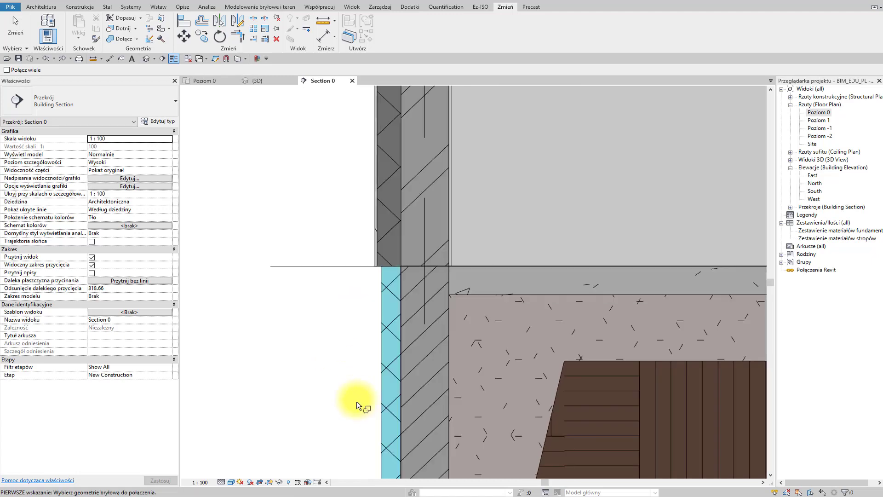
pyautogui.moveTo(357, 401); pyautogui.dragTo(366, 358, button='middle')
pyautogui.scroll(-1, 378, 395)
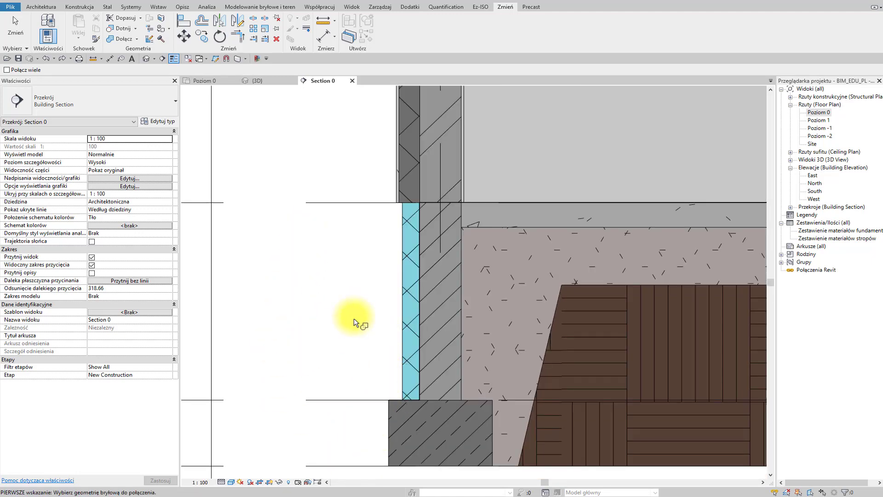
pyautogui.scroll(-1, 356, 322)
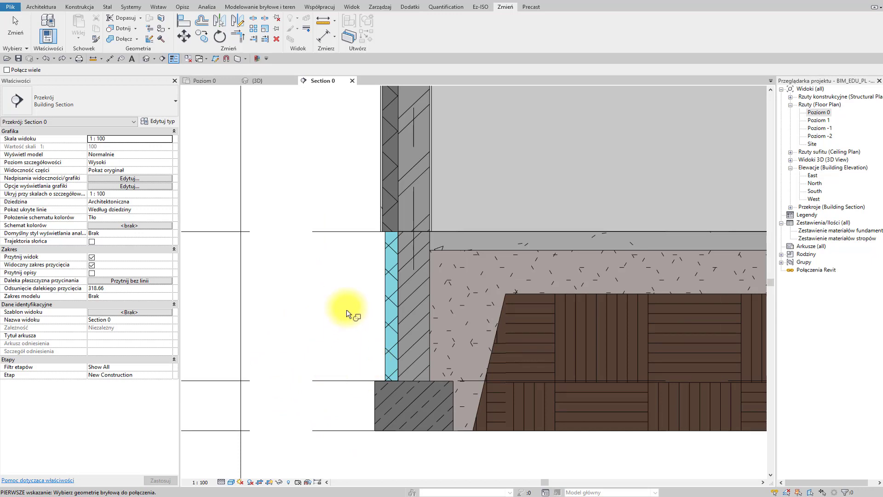
pyautogui.scroll(-1, 347, 311)
pyautogui.scroll(-1, 340, 281)
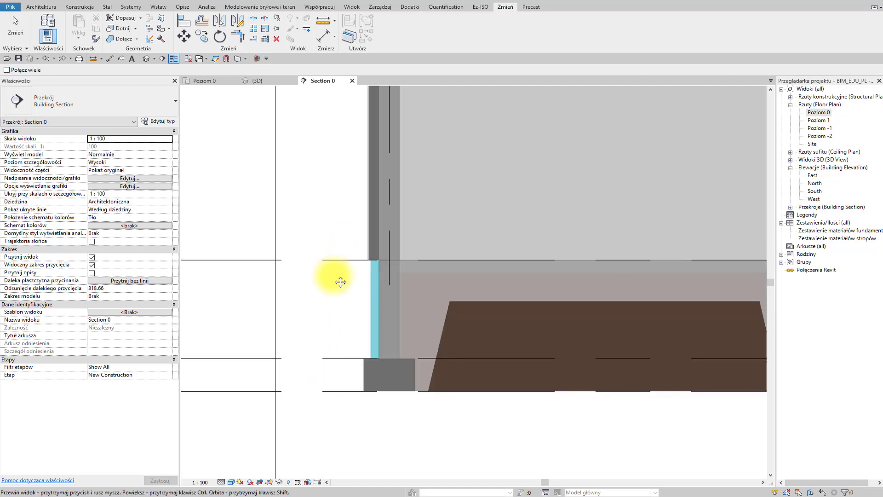
pyautogui.scroll(-1, 327, 296)
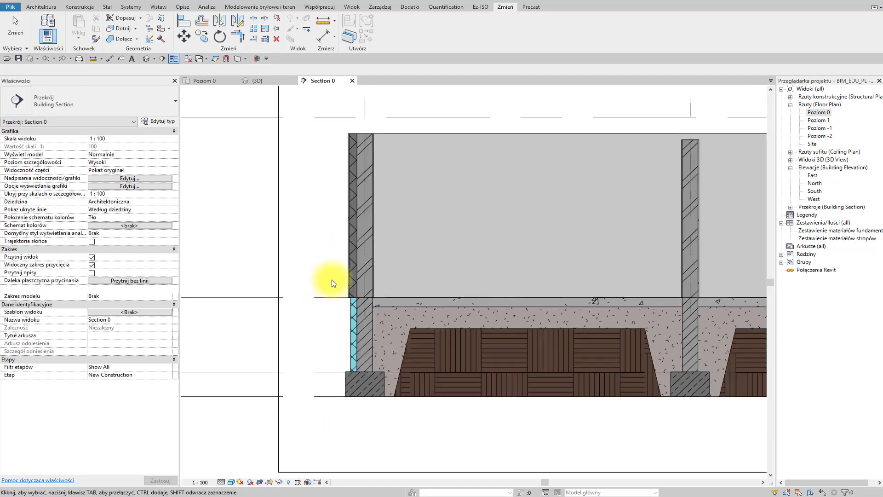
pyautogui.press('Escape')
pyautogui.scroll(-1, 334, 279)
pyautogui.scroll(6, 659, 291)
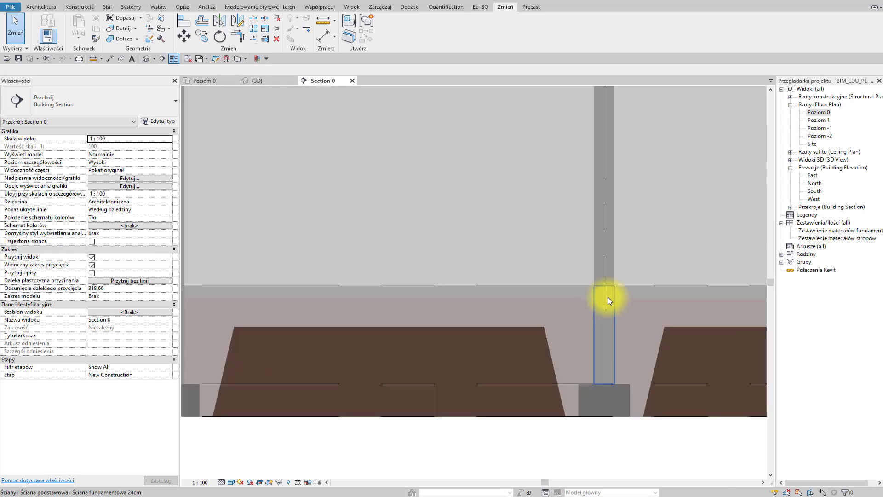
pyautogui.scroll(-2, 631, 301)
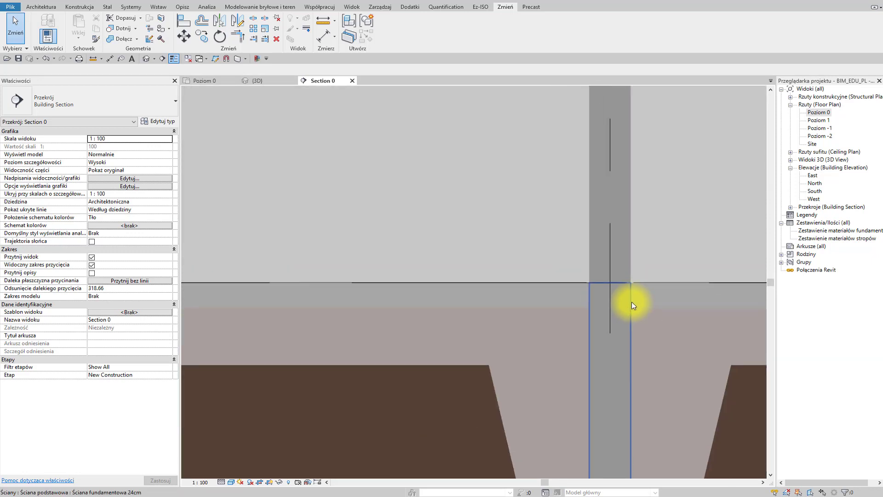
pyautogui.scroll(-2, 414, 311)
pyautogui.scroll(-2, 394, 292)
pyautogui.scroll(-2, 465, 329)
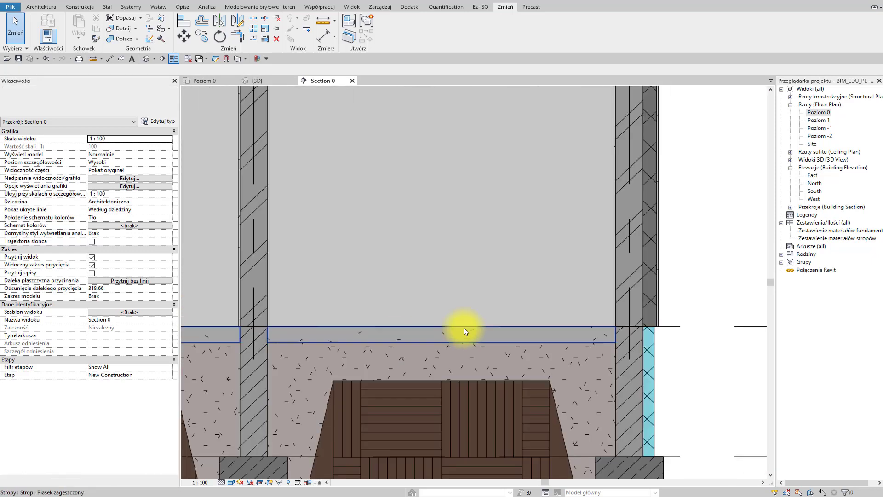
# Return to the Poziom 0 floor plan and check which structural plan views exist in the project.
pyautogui.scroll(-3, 438, 325)
pyautogui.moveTo(427, 322); pyautogui.dragTo(550, 351, button='middle')
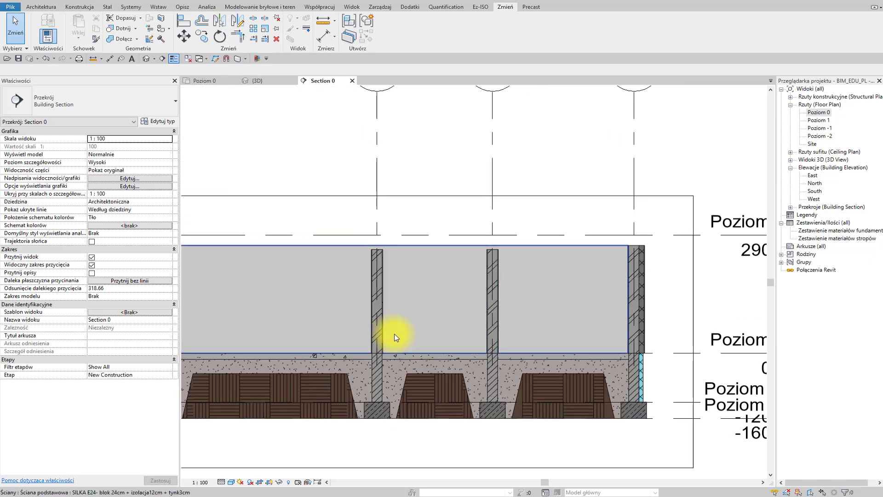
pyautogui.moveTo(391, 333); pyautogui.dragTo(498, 336, button='middle')
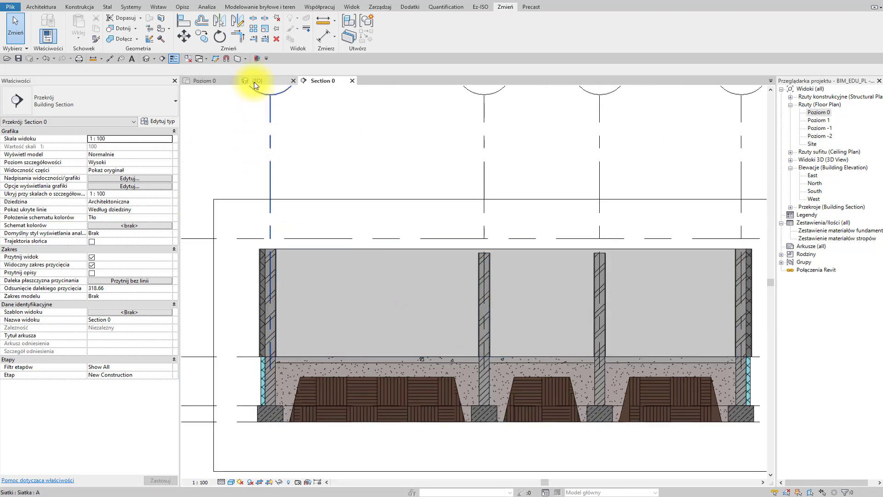
pyautogui.click(222, 80)
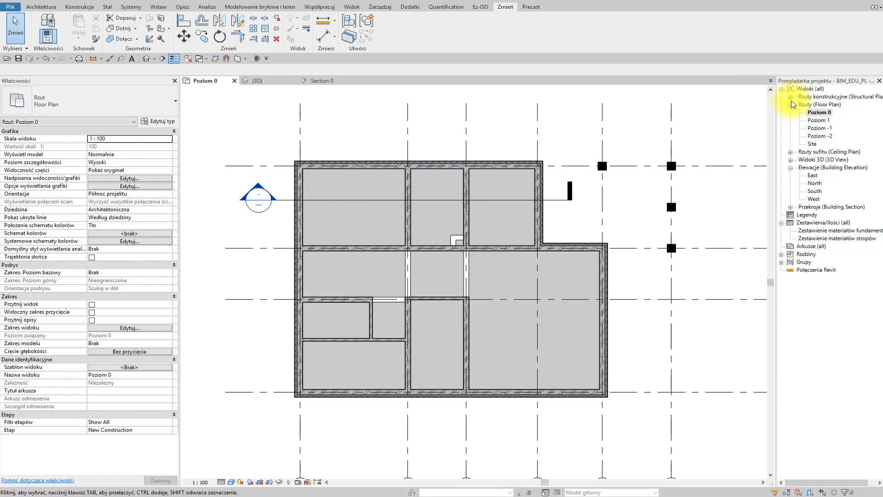
pyautogui.click(791, 97)
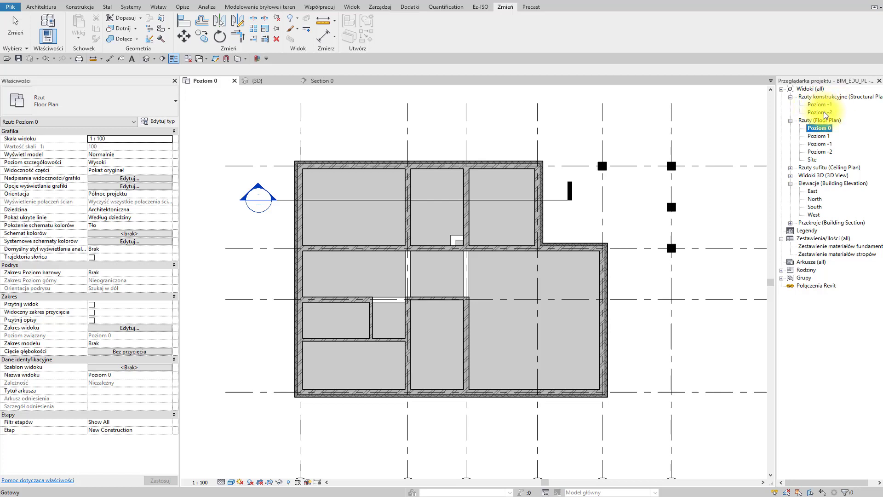
pyautogui.click(722, 136)
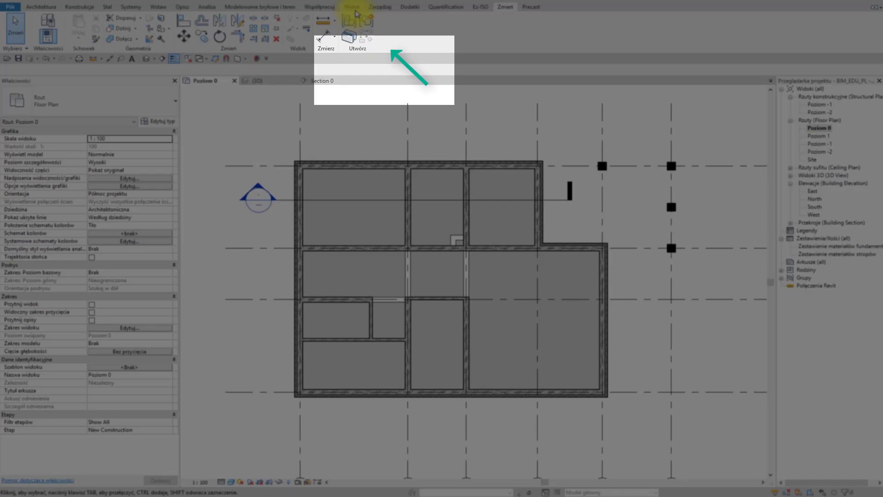
# Create new Structural Plan views for Poziom 0 and Poziom 1.
pyautogui.click(355, 10)
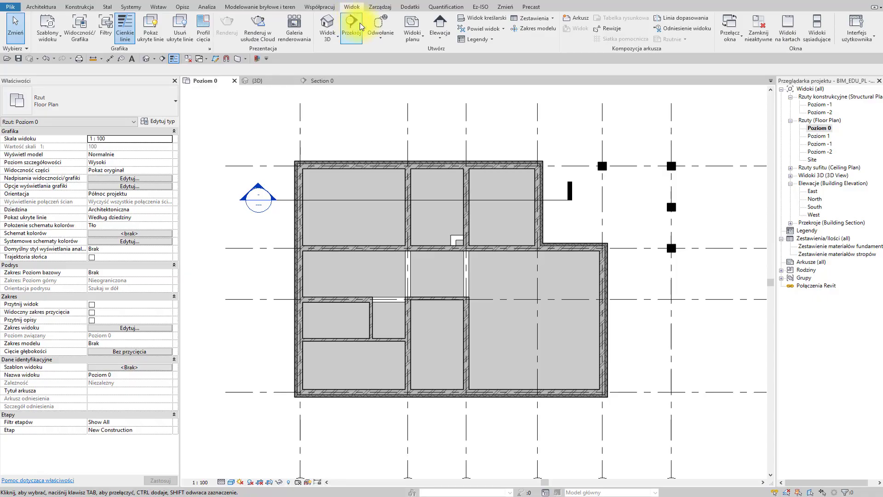
pyautogui.click(411, 38)
pyautogui.click(428, 87)
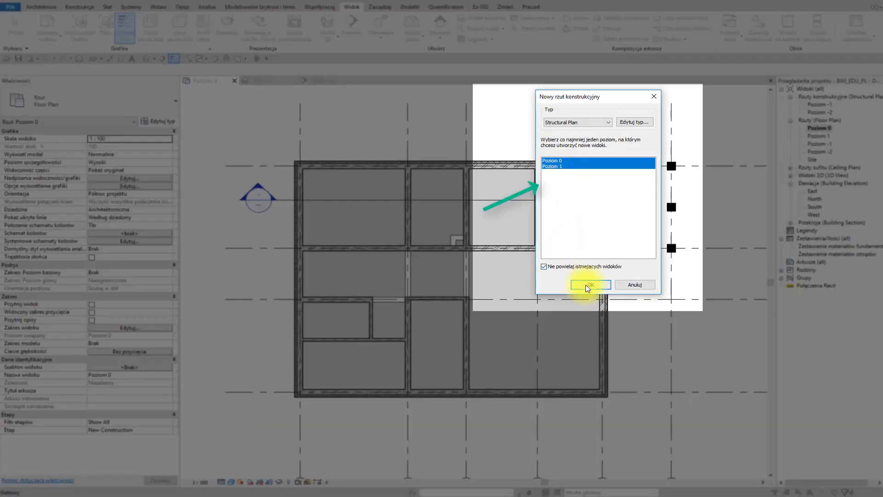
pyautogui.click(590, 285)
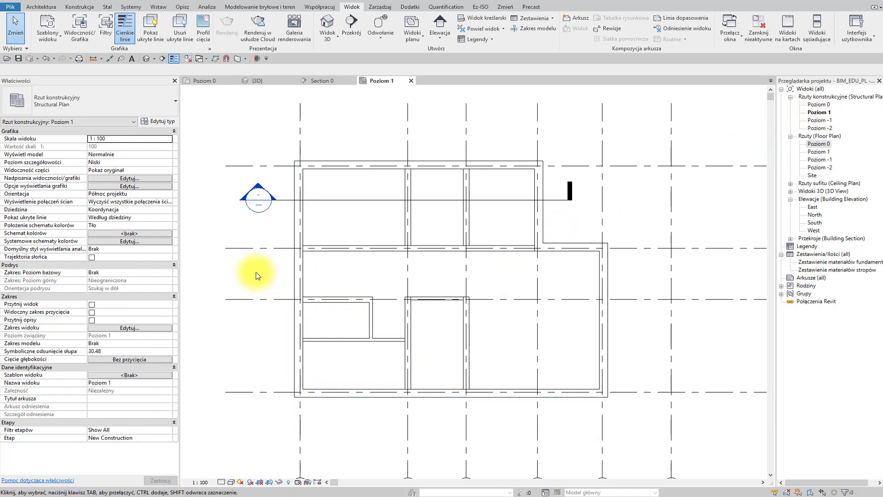
# Set the Poziom 1 structural plan's detail level to Wysoki and its visual style to Spójne kolory.
pyautogui.click(221, 482)
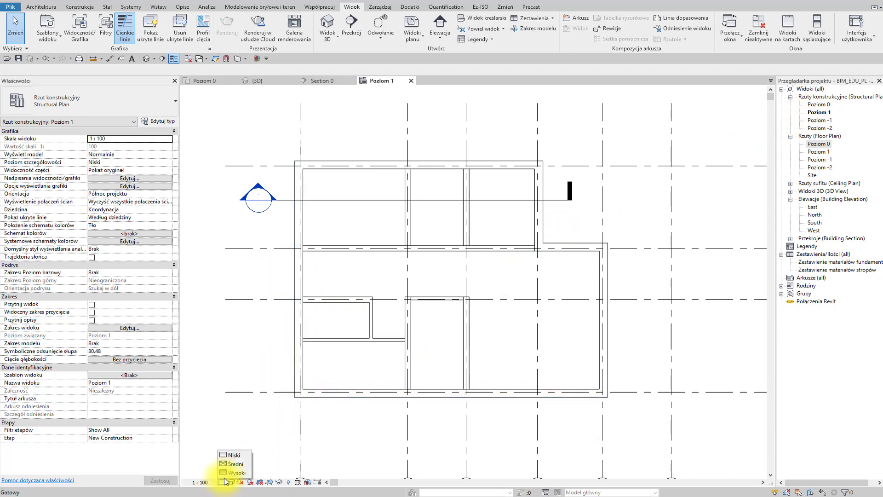
pyautogui.click(228, 471)
pyautogui.click(231, 482)
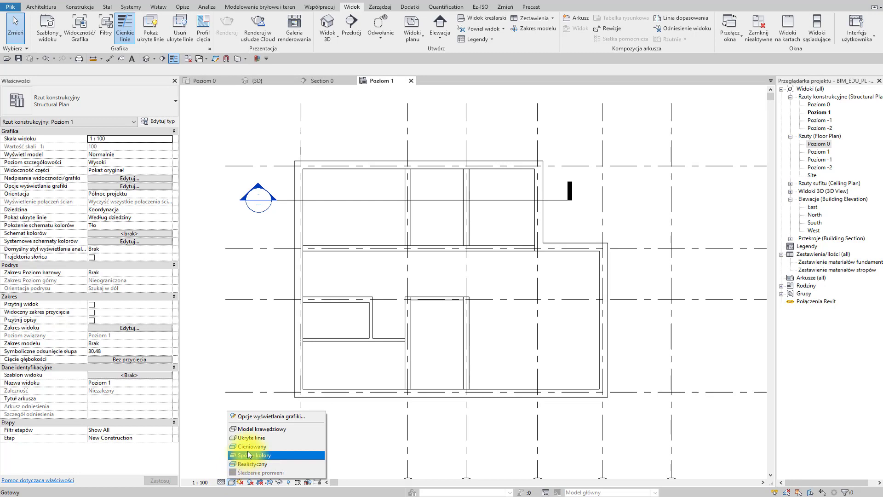
pyautogui.click(247, 455)
# Place a Podciąg 24 cm x 35cm concrete beam along axis B between the inner faces of the two opposite exterior walls.
pyautogui.moveTo(404, 283)
pyautogui.mouseDown(button='middle')
pyautogui.moveTo(374, 323)
pyautogui.moveTo(370, 280)
pyautogui.mouseUp(button='middle')
pyautogui.scroll(3, 361, 304)
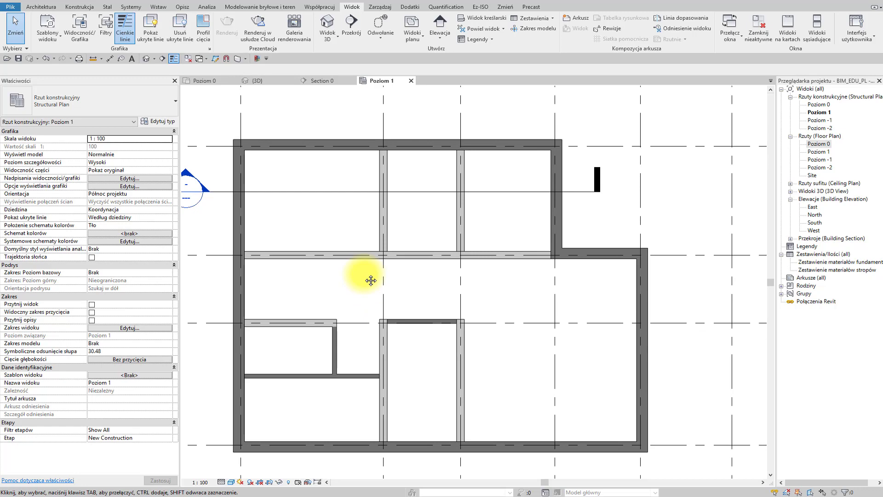
pyautogui.press('b')
pyautogui.press('m')
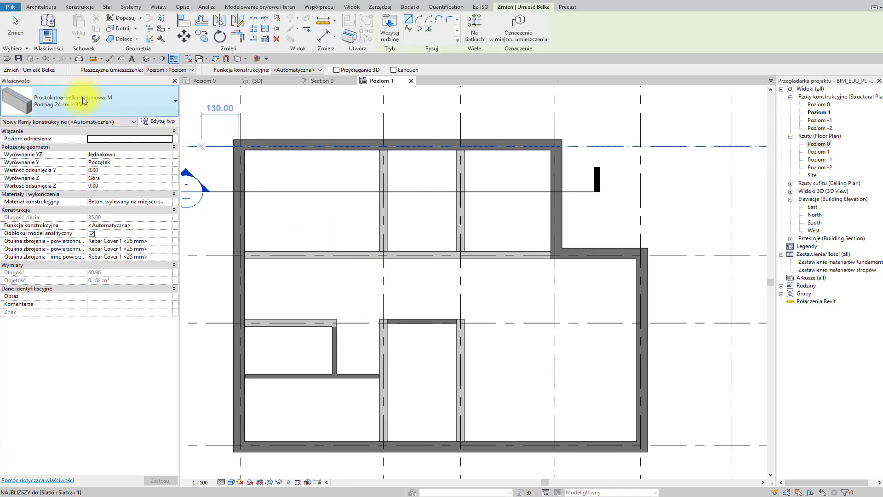
pyautogui.scroll(8, 382, 147)
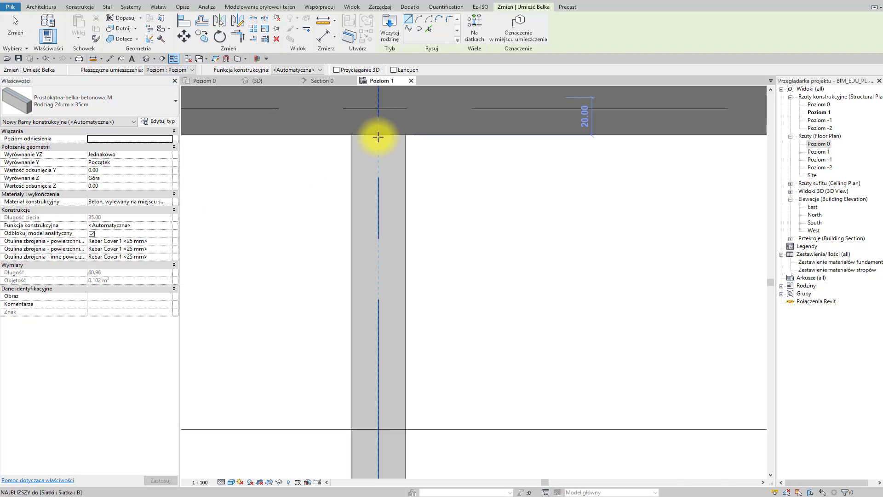
pyautogui.click(378, 135)
pyautogui.scroll(-4, 367, 238)
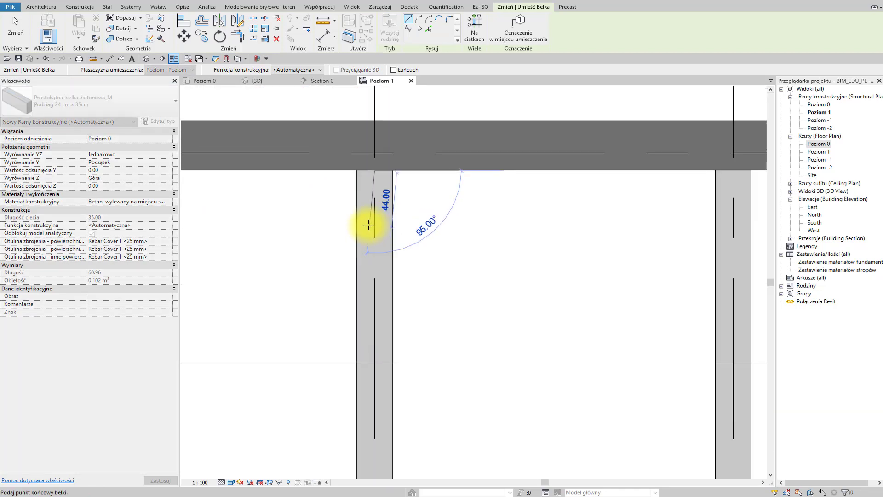
pyautogui.scroll(-4, 377, 293)
pyautogui.moveTo(381, 309); pyautogui.dragTo(405, 243, button='middle')
pyautogui.scroll(-1, 398, 359)
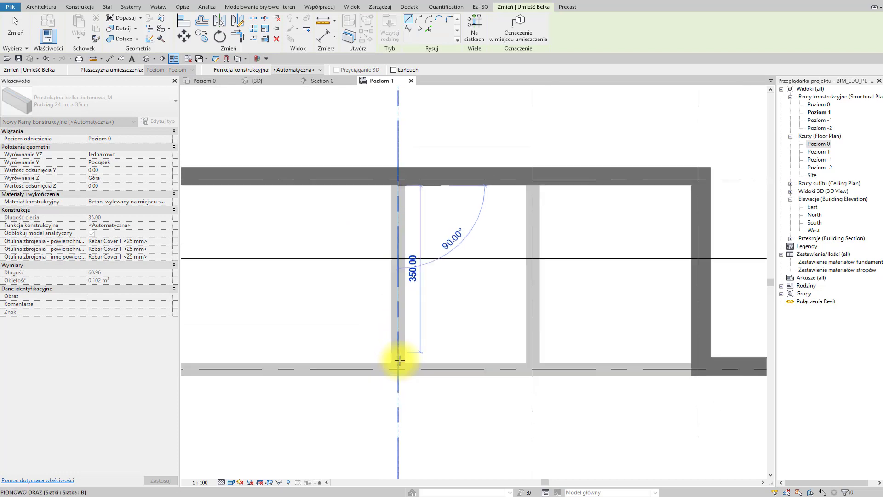
pyautogui.moveTo(399, 360); pyautogui.dragTo(402, 174, button='middle')
pyautogui.scroll(5, 422, 350)
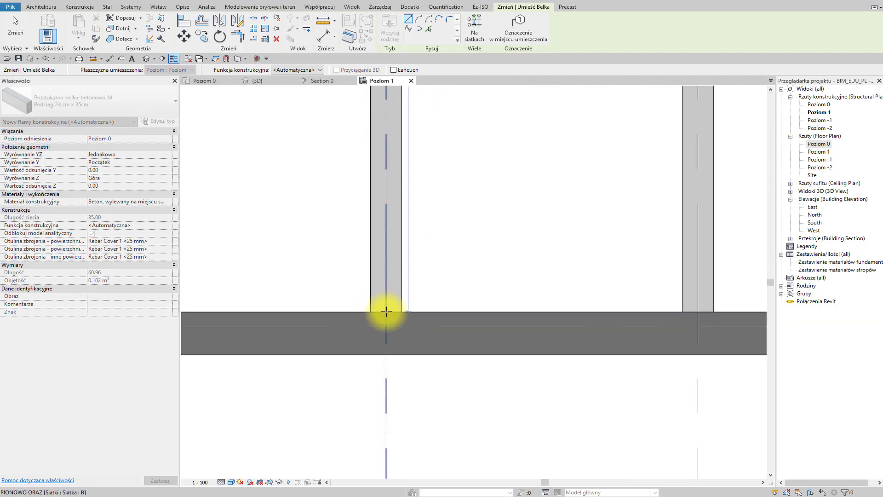
pyautogui.click(387, 311)
pyautogui.scroll(5, 385, 312)
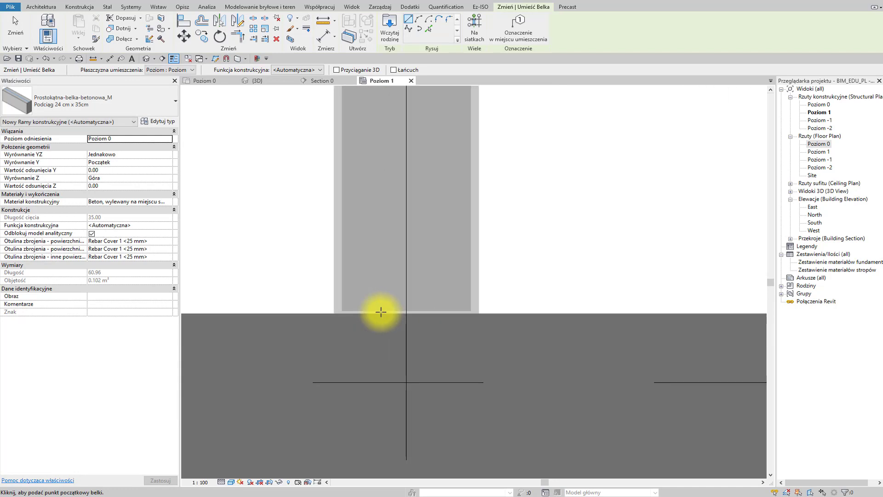
pyautogui.scroll(1, 381, 311)
pyautogui.press('Escape')
pyautogui.press('Escape')
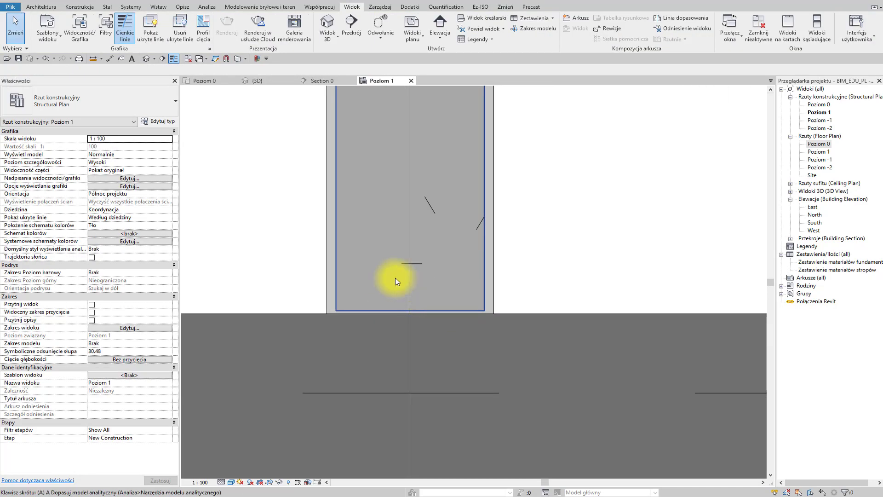
# Align the lower end of the axis B girder with the inner face of the lower exterior wall.
pyautogui.press('l')
pyautogui.click(487, 314)
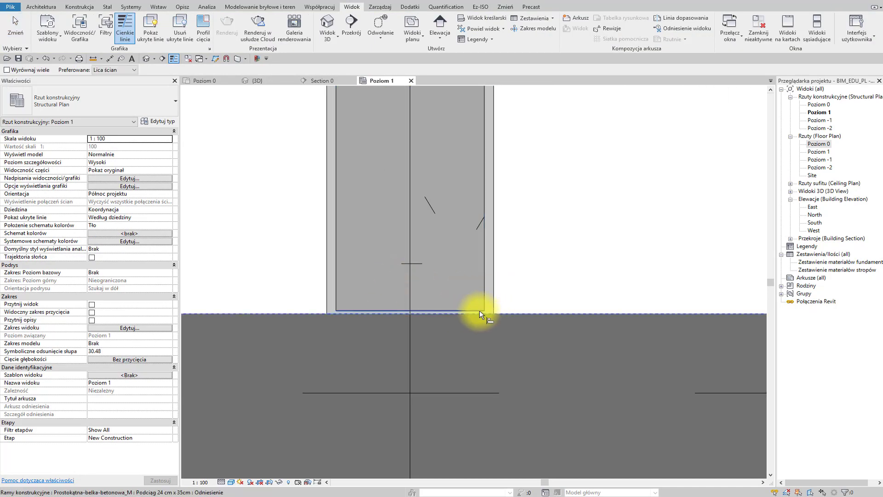
pyautogui.click(479, 311)
pyautogui.scroll(-5, 501, 268)
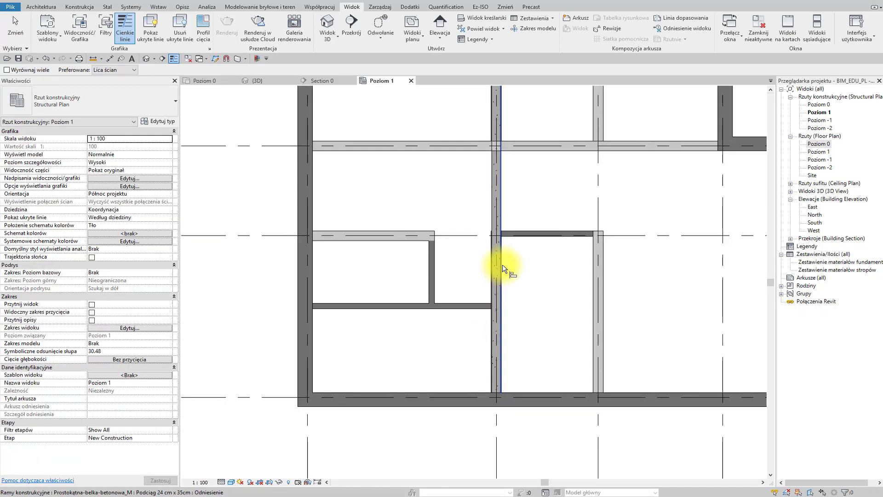
pyautogui.moveTo(510, 179); pyautogui.dragTo(521, 404, button='middle')
pyautogui.press('Escape')
pyautogui.press('Escape')
# Extend the upper end of the axis B girder to the inner face of the upper exterior wall.
pyautogui.scroll(8, 516, 242)
pyautogui.moveTo(538, 292); pyautogui.dragTo(556, 361, button='middle')
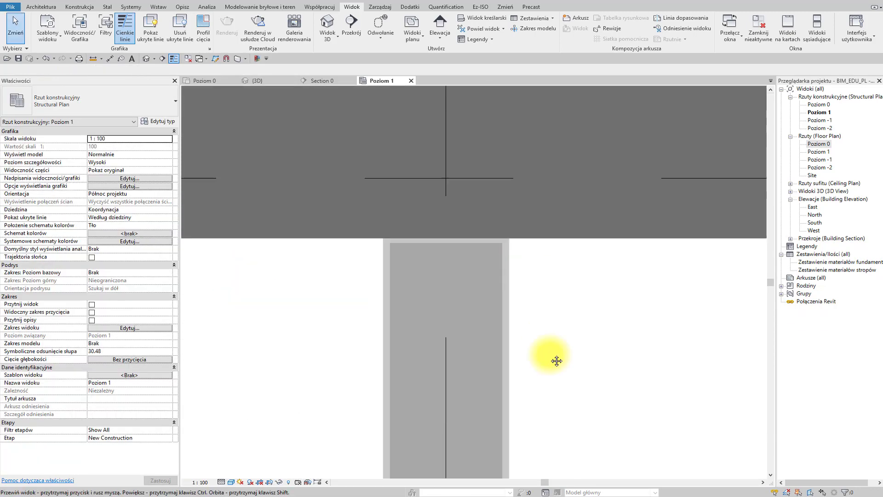
pyautogui.scroll(5, 522, 334)
pyautogui.scroll(3, 502, 282)
pyautogui.click(500, 282)
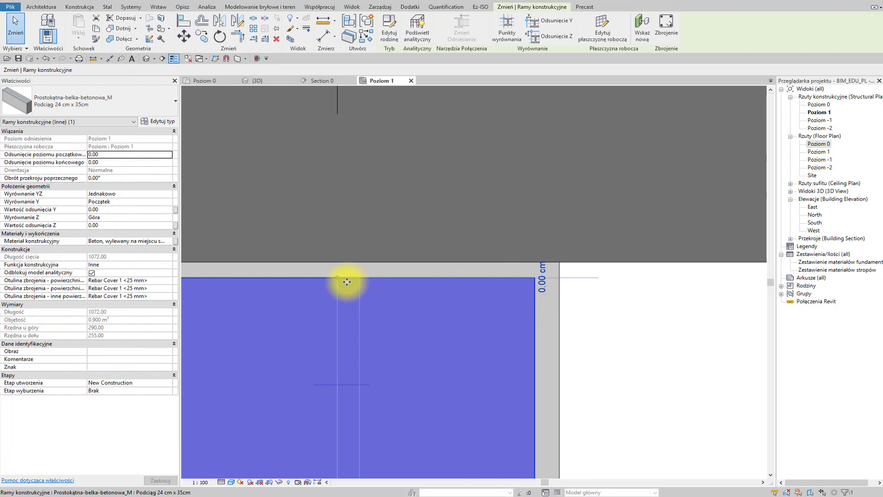
pyautogui.moveTo(337, 277); pyautogui.dragTo(339, 261)
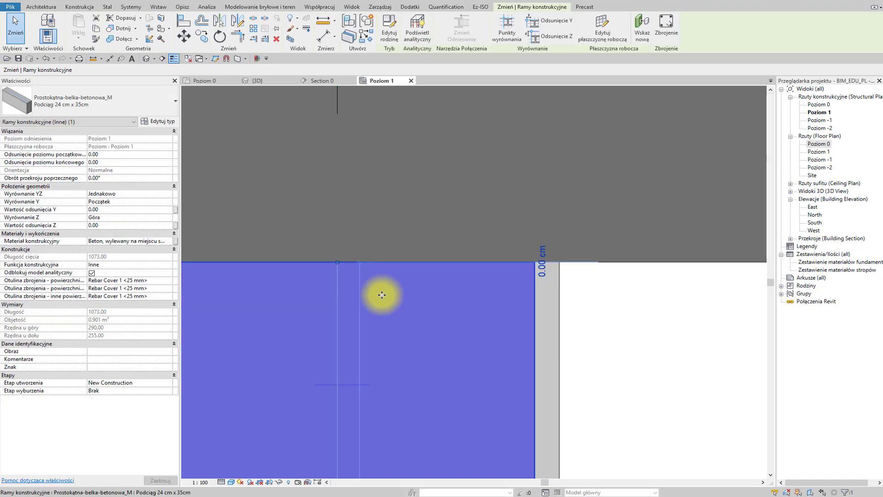
pyautogui.scroll(-10, 382, 295)
pyautogui.click(342, 359)
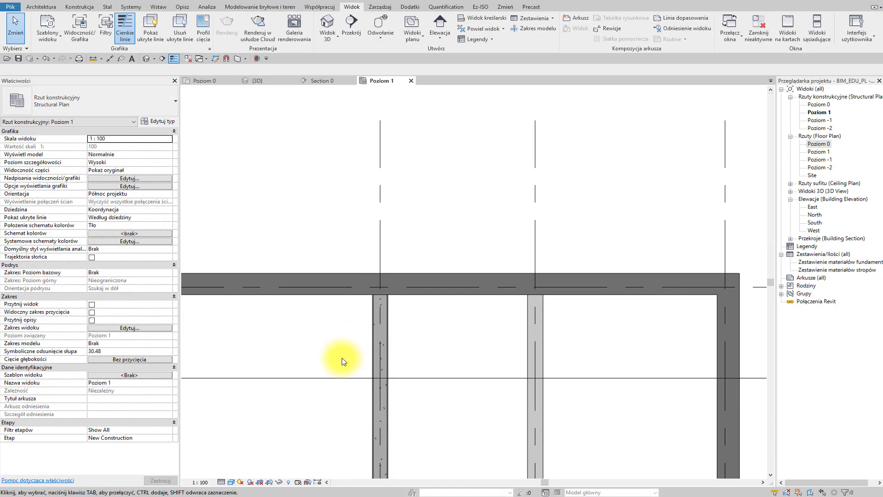
# Open the 3D view and examine where the axis B girder crosses the long interior wall.
pyautogui.hotkey('ctrl', 'Tab')
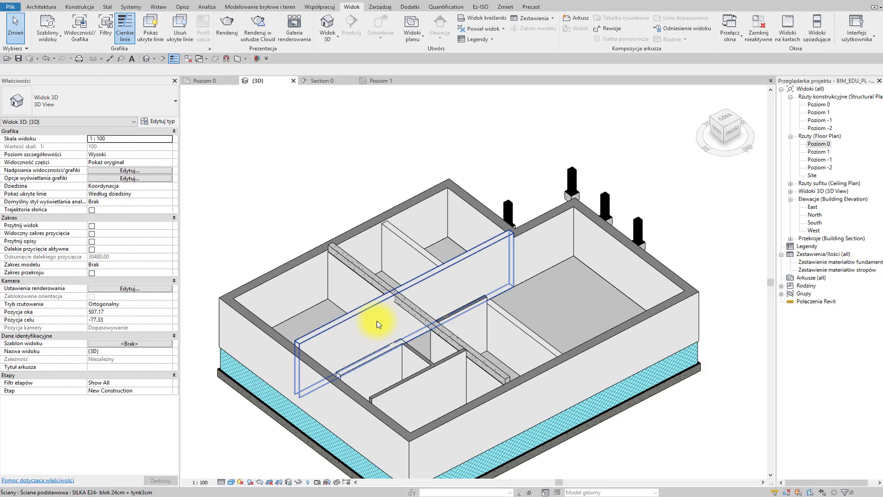
pyautogui.scroll(3, 382, 290)
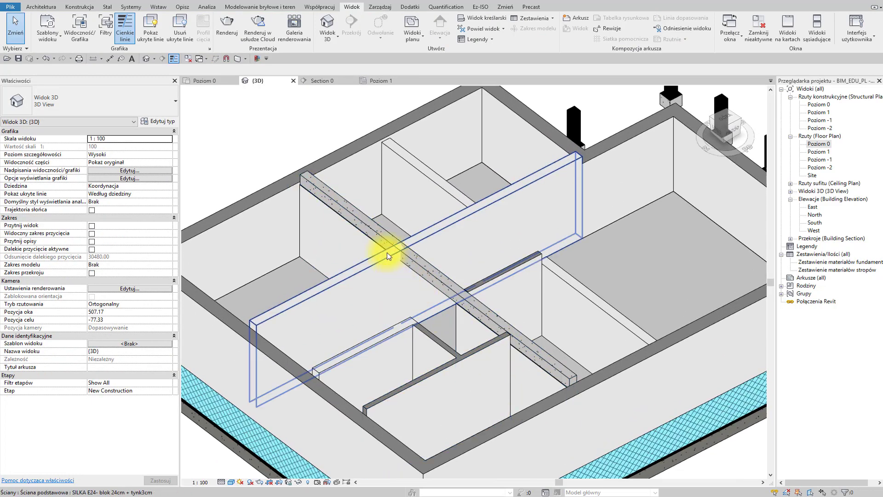
pyautogui.scroll(2, 396, 228)
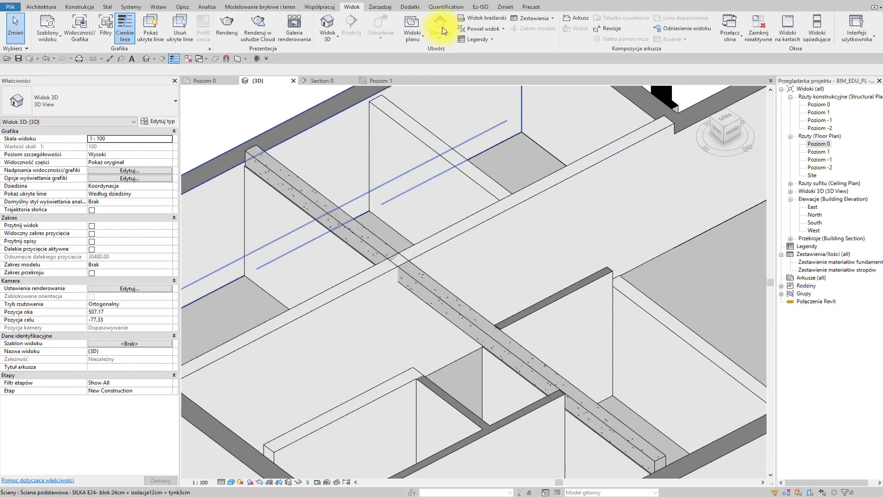
# Try joining the axis B girder with the long SILKA E24 interior wall it crosses, picking the girder first.
pyautogui.click(498, 7)
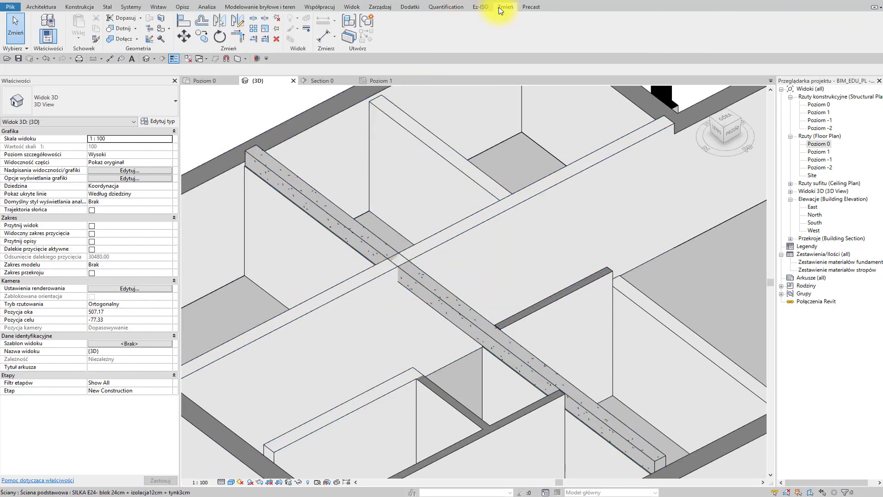
pyautogui.click(118, 41)
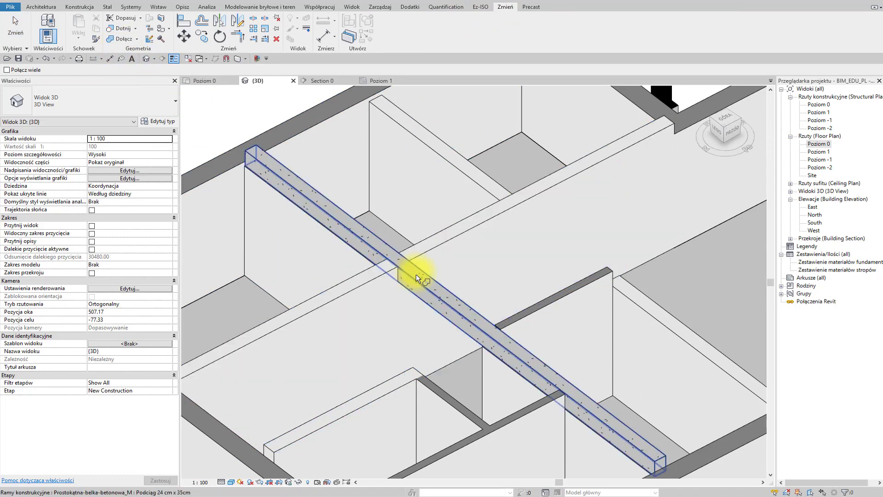
pyautogui.click(416, 274)
pyautogui.click(374, 308)
pyautogui.press('Escape')
pyautogui.click(374, 295)
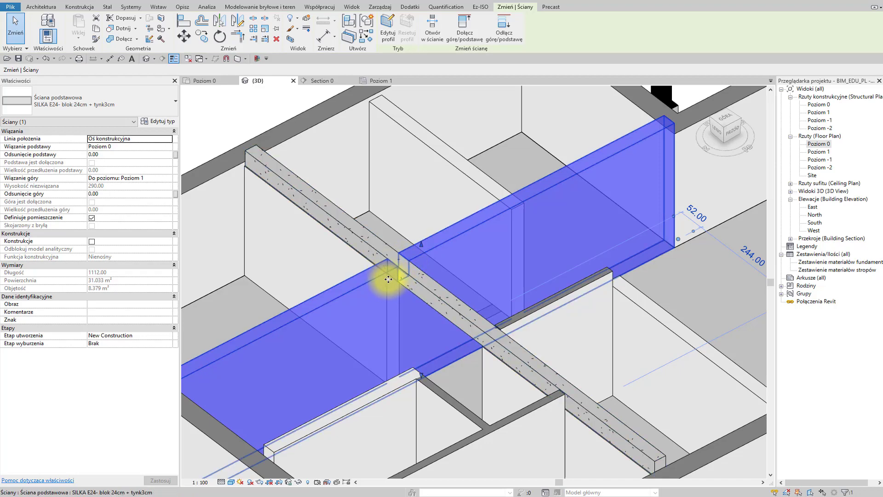
pyautogui.hotkey('ctrl', 'z')
# Join the long SILKA E24 interior wall with the crossing girder, comparing the wall's area and volume before and after.
pyautogui.click(360, 296)
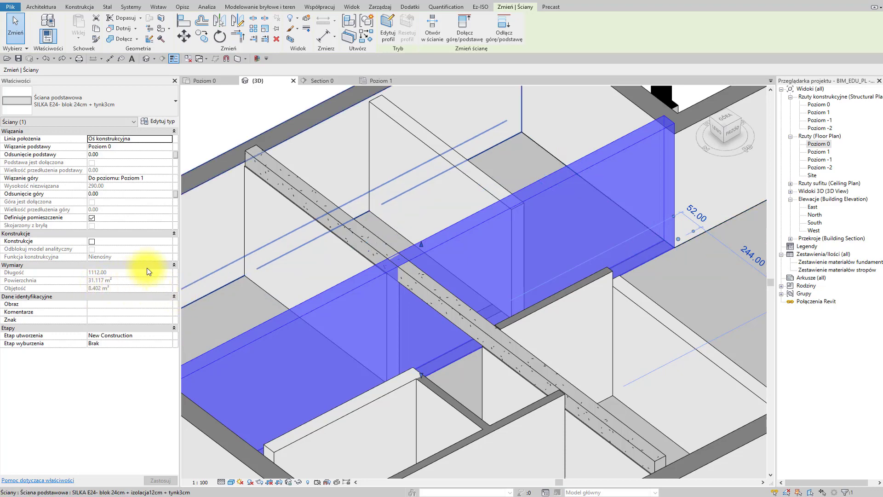
pyautogui.click(117, 39)
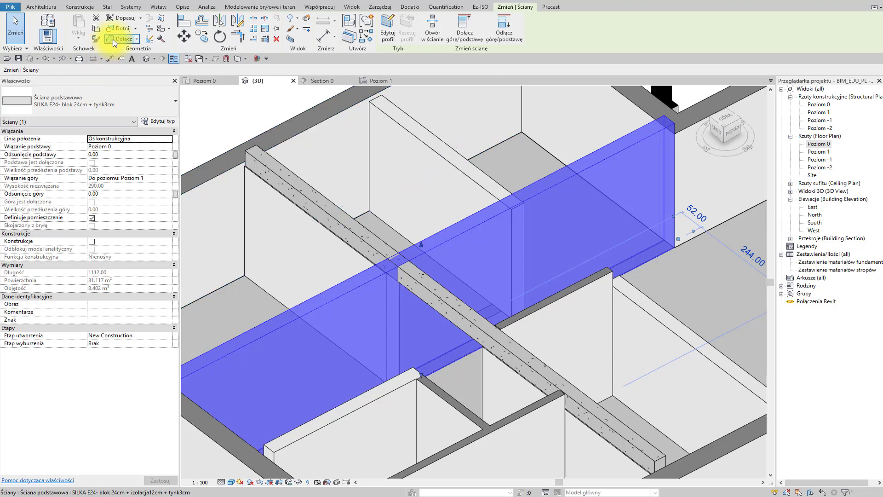
pyautogui.click(368, 282)
pyautogui.click(417, 277)
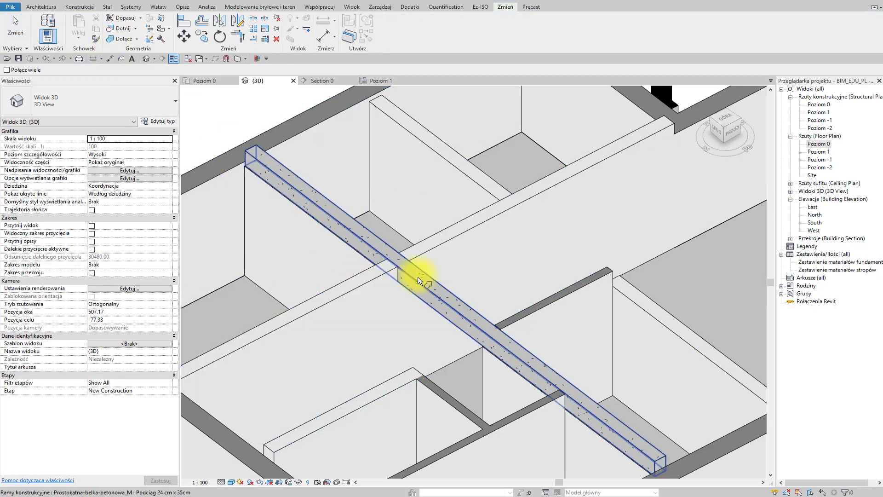
pyautogui.press('Escape')
pyautogui.click(360, 282)
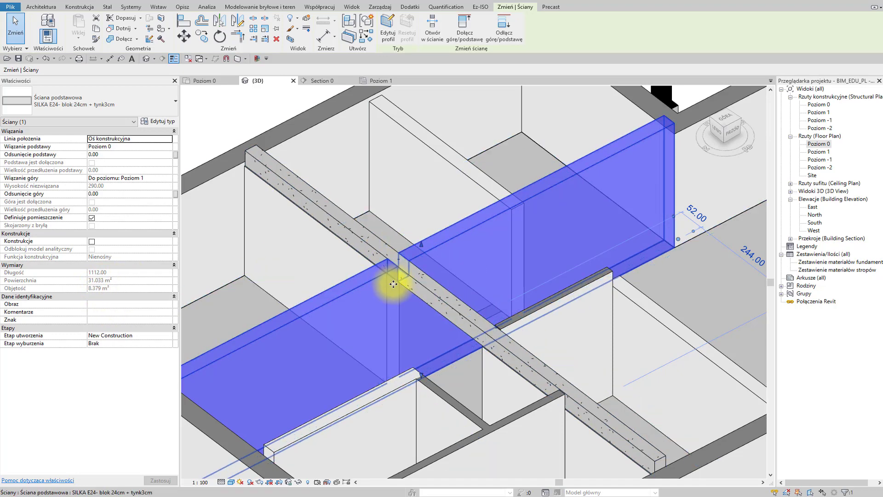
pyautogui.press('Escape')
pyautogui.keyDown('shift'); pyautogui.moveTo(404, 256); pyautogui.dragTo(432, 264, button='middle'); pyautogui.keyUp('shift')
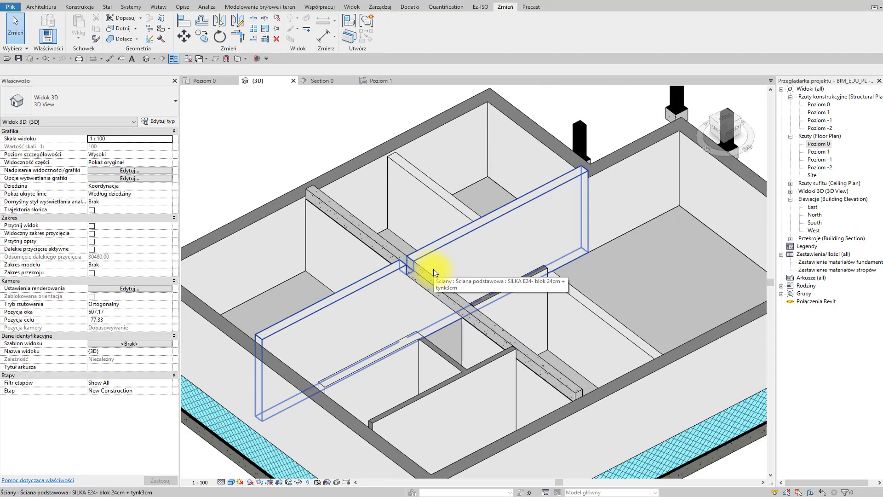
# On the Poziom 1 structural plan, copy the 24 x 35 cm girder from axis B onto the interior wall on axis C.
pyautogui.scroll(-3, 433, 266)
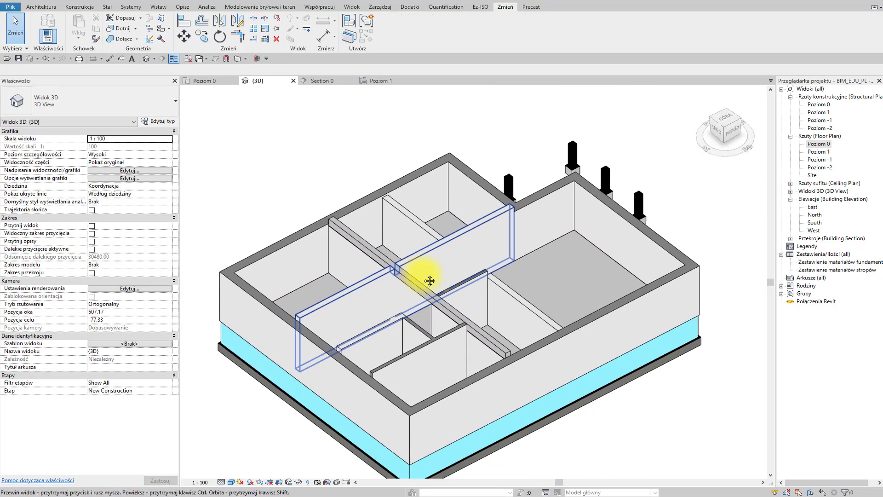
pyautogui.scroll(-1, 430, 276)
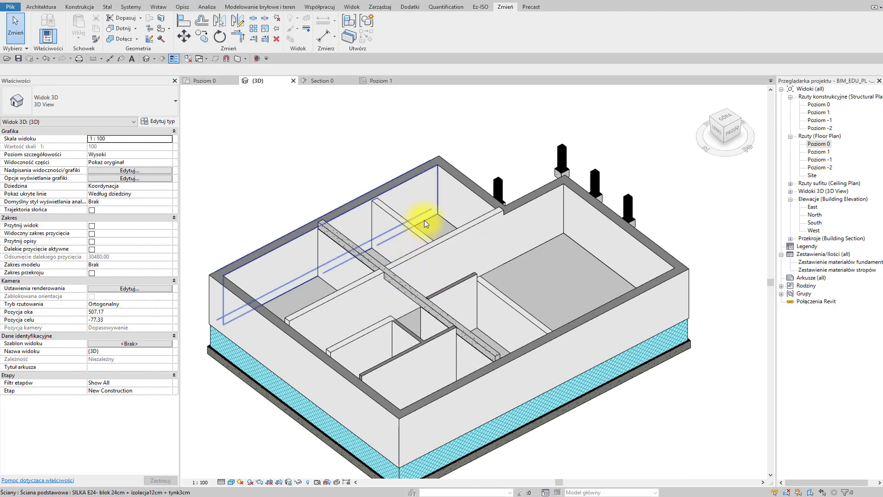
pyautogui.moveTo(424, 220); pyautogui.dragTo(403, 220, button='middle')
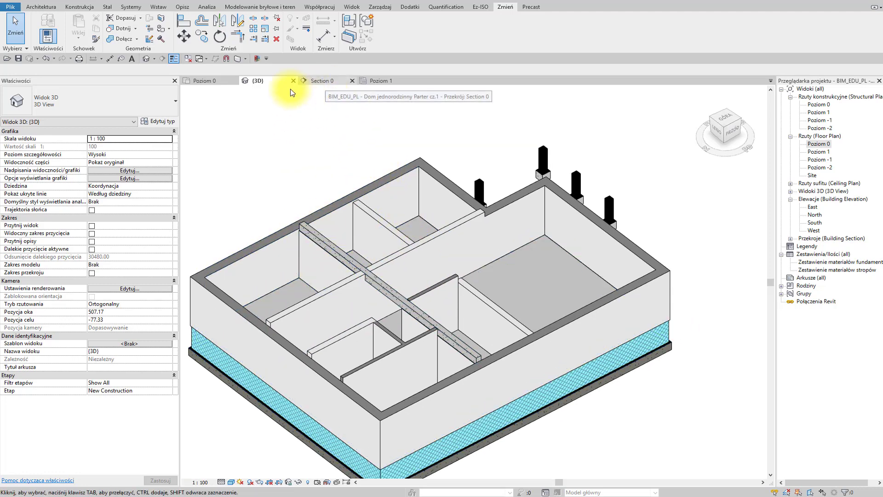
pyautogui.click(383, 82)
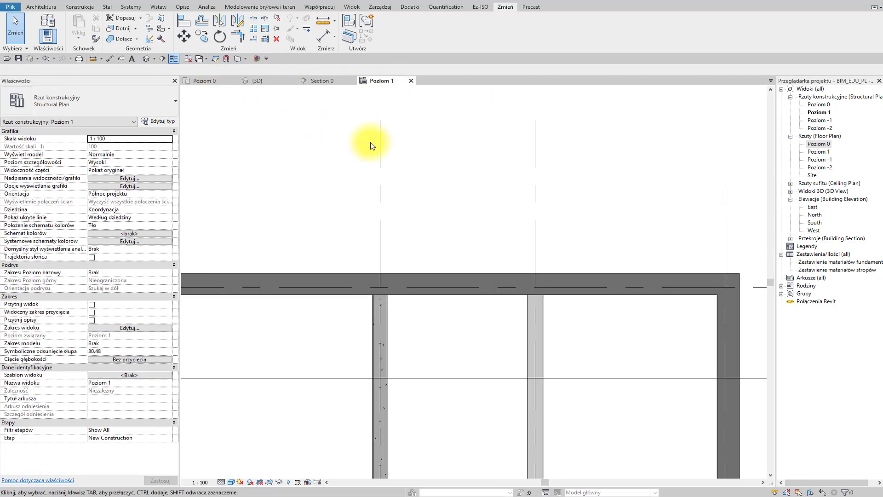
pyautogui.click(378, 266)
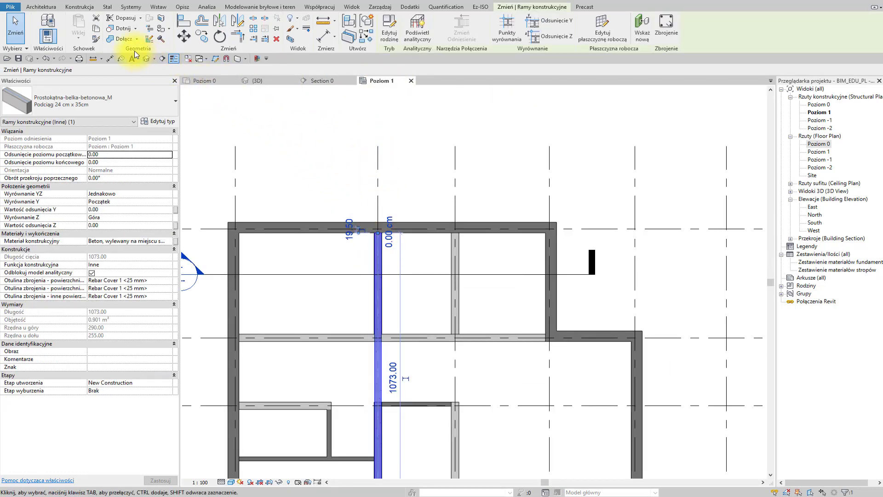
pyautogui.click(205, 40)
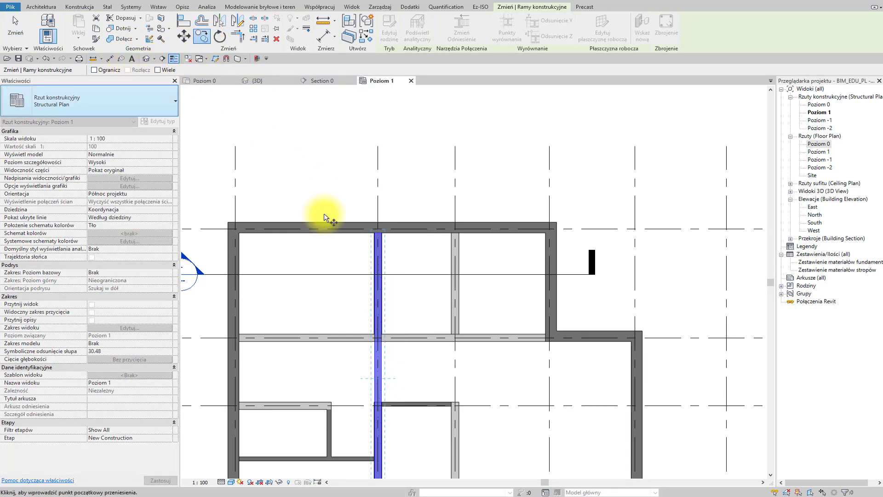
pyautogui.scroll(5, 377, 226)
pyautogui.click(391, 203)
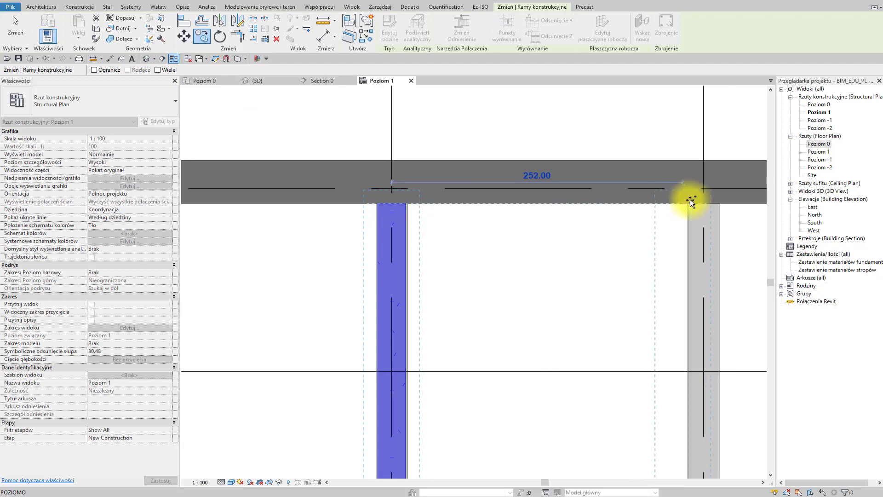
pyautogui.click(704, 203)
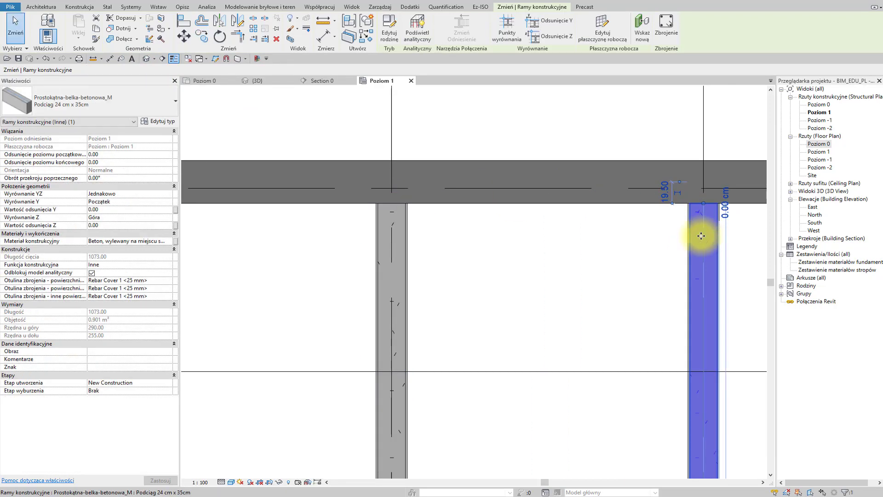
pyautogui.press('Escape')
pyautogui.scroll(-5, 620, 285)
# In the 3D view, join the long SILKA E24 interior wall with the copied axis C girder and check the wall's area and volume.
pyautogui.hotkey('ctrl', 'Tab')
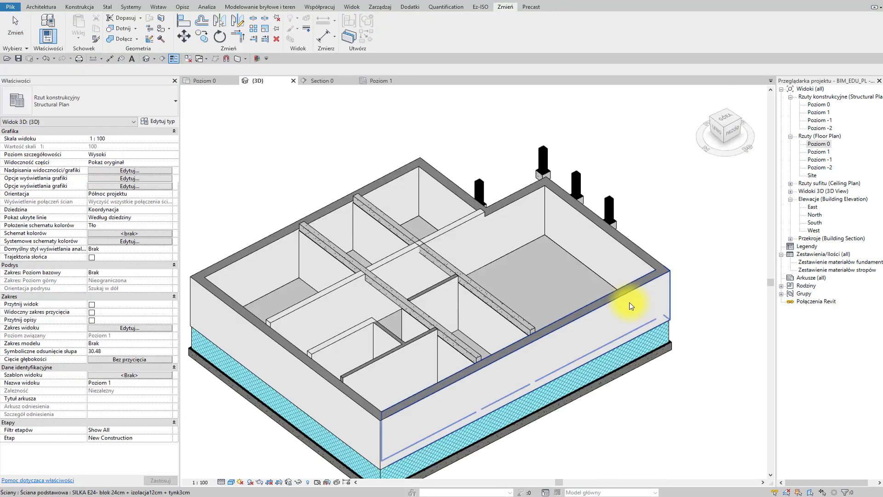
pyautogui.scroll(3, 414, 247)
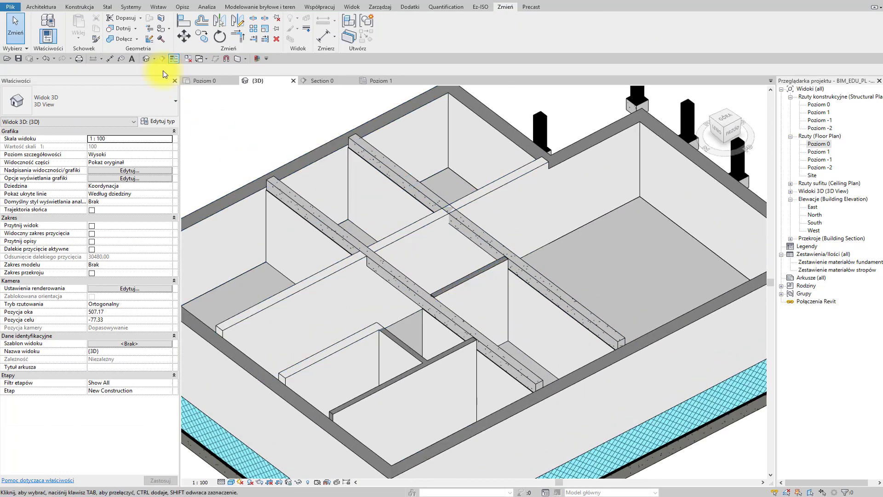
pyautogui.click(120, 39)
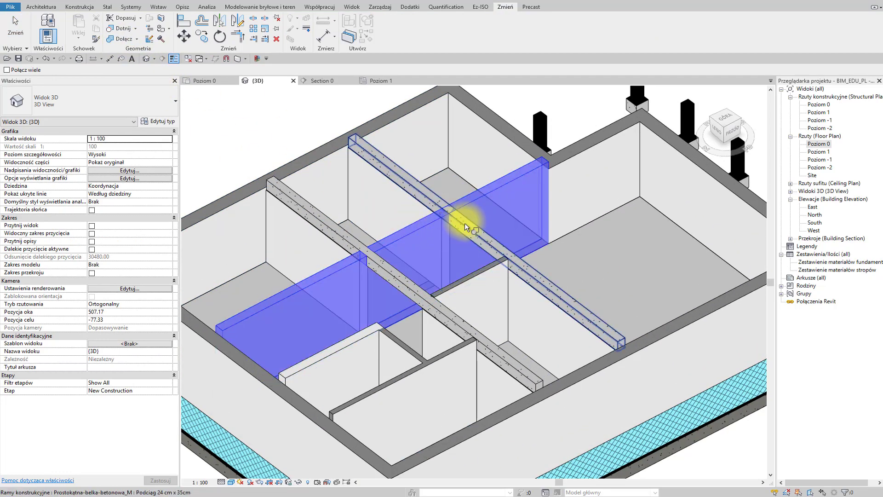
pyautogui.press('Escape')
pyautogui.click(416, 233)
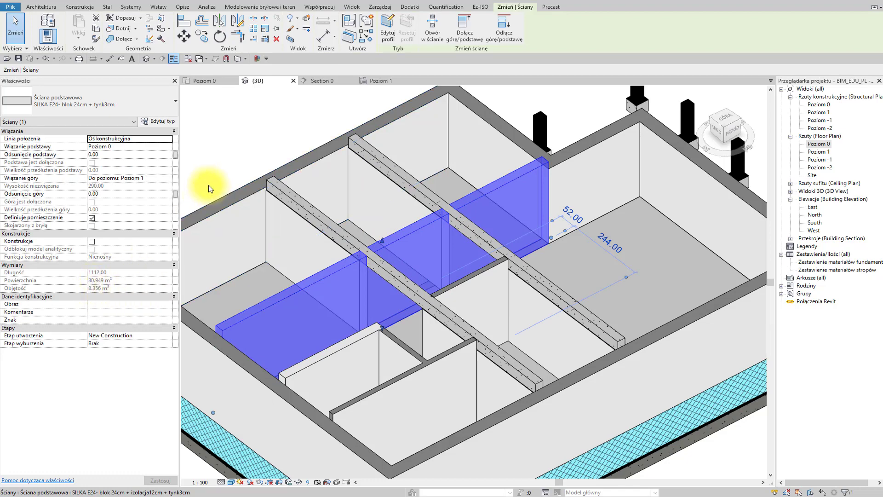
pyautogui.click(244, 151)
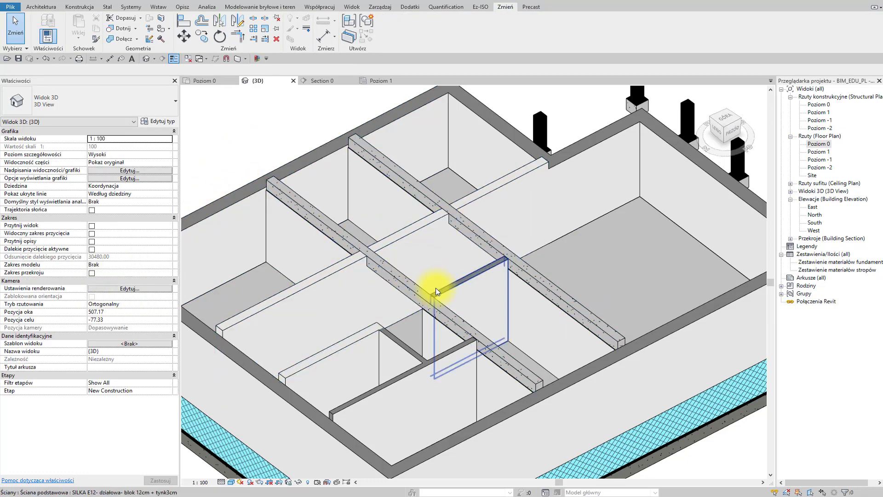
# Set up beam placement on the Poziom 1 structural plan with the type Wieniec 24cm x 25cm.
pyautogui.moveTo(425, 320)
pyautogui.mouseDown(button='middle')
pyautogui.moveTo(433, 299)
pyautogui.moveTo(404, 305)
pyautogui.moveTo(420, 270)
pyautogui.mouseUp(button='middle')
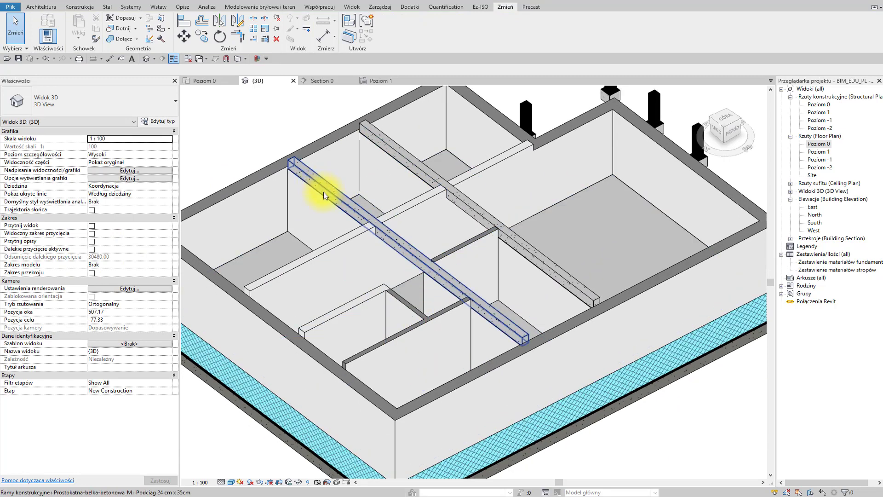
pyautogui.scroll(-3, 432, 169)
pyautogui.scroll(-4, 441, 290)
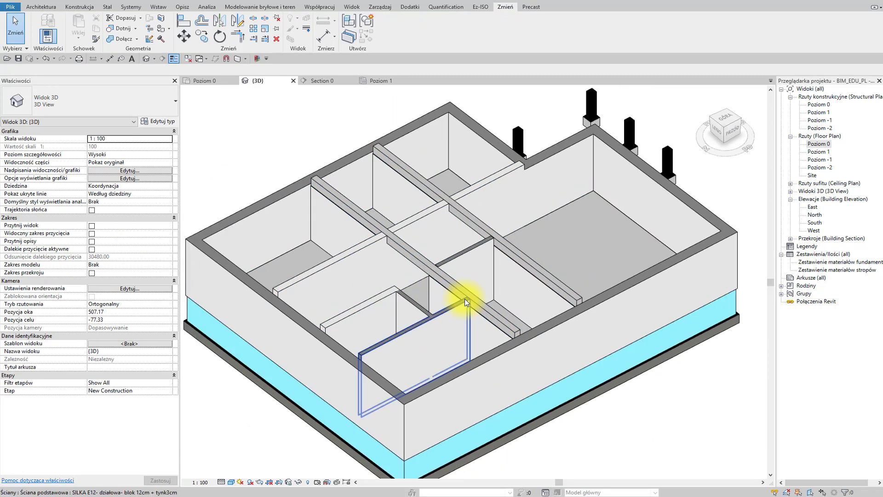
pyautogui.scroll(-1, 468, 287)
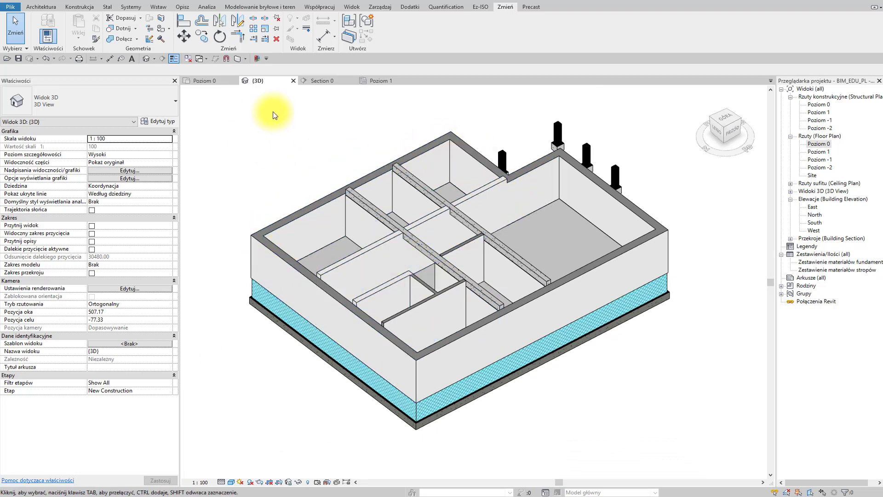
pyautogui.click(371, 82)
pyautogui.scroll(-2, 429, 236)
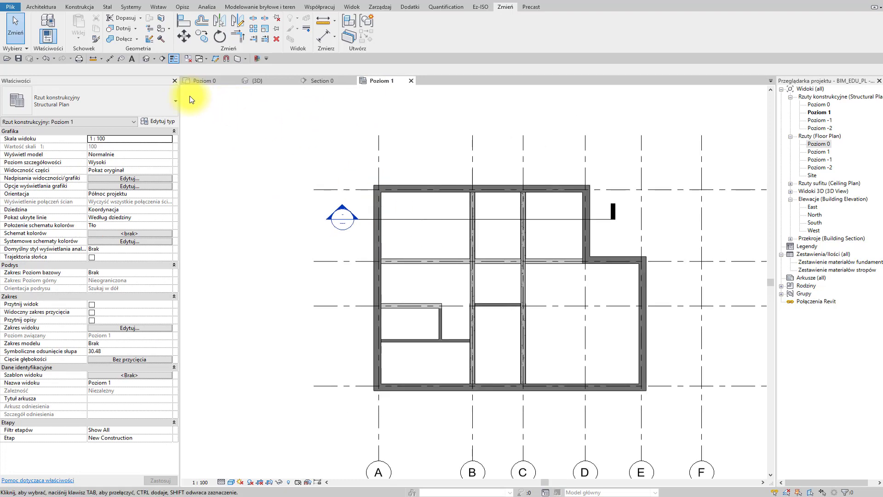
pyautogui.press('b')
pyautogui.press('m')
pyautogui.moveTo(250, 144); pyautogui.dragTo(218, 136, button='middle')
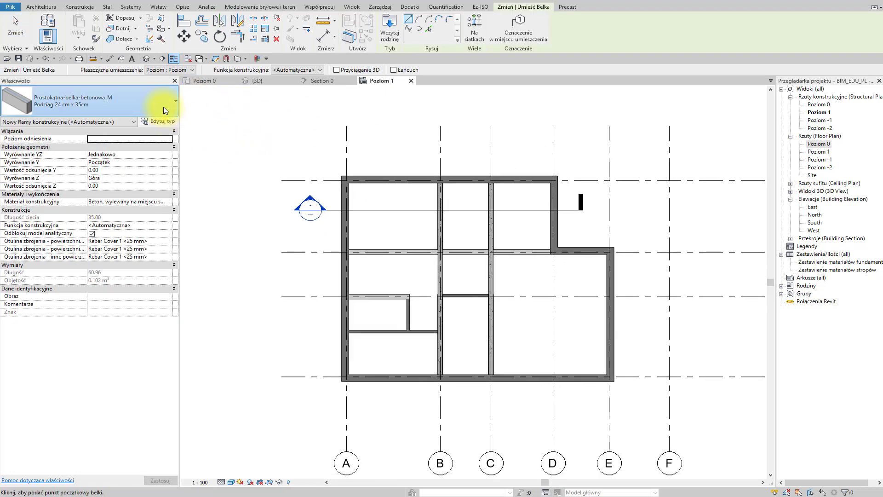
pyautogui.click(161, 110)
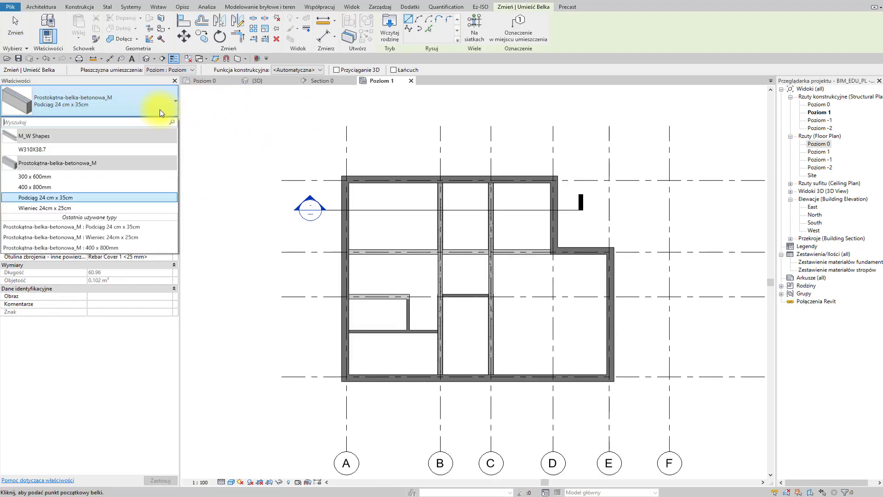
pyautogui.click(107, 208)
# Place a ring beam over the exterior wall along axis A, from axis 1 to axis 4.
pyautogui.scroll(6, 355, 179)
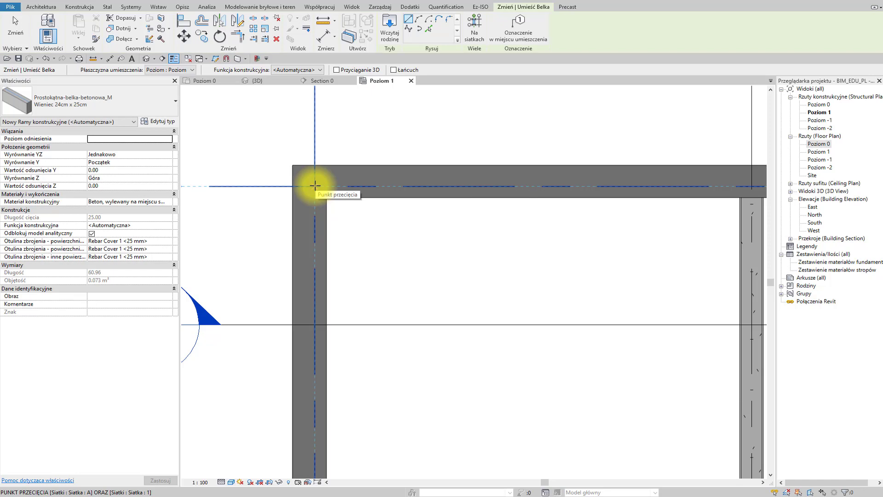
pyautogui.click(315, 185)
pyautogui.scroll(-5, 270, 426)
pyautogui.scroll(4, 364, 392)
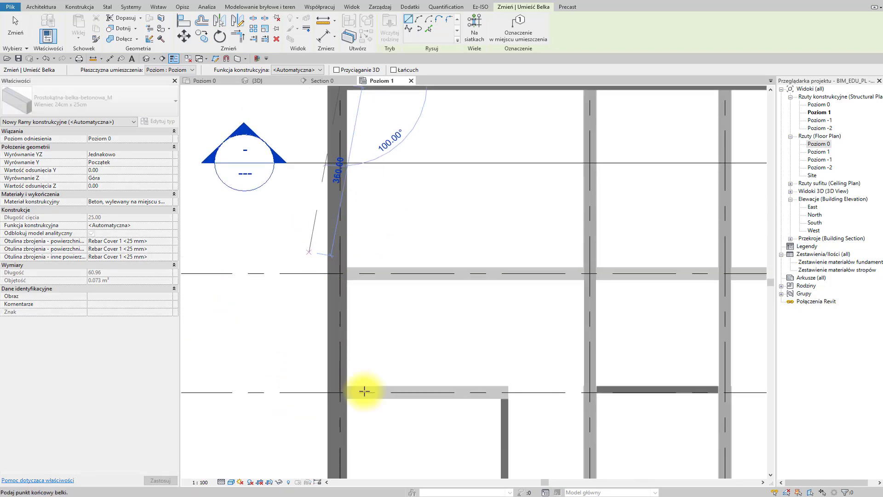
pyautogui.scroll(-3, 346, 346)
pyautogui.scroll(5, 331, 315)
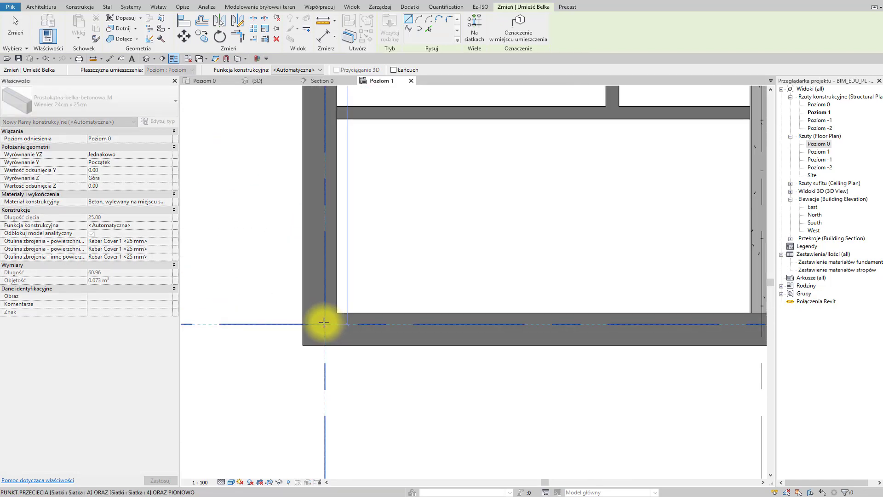
pyautogui.click(562, 323)
pyautogui.scroll(-3, 467, 331)
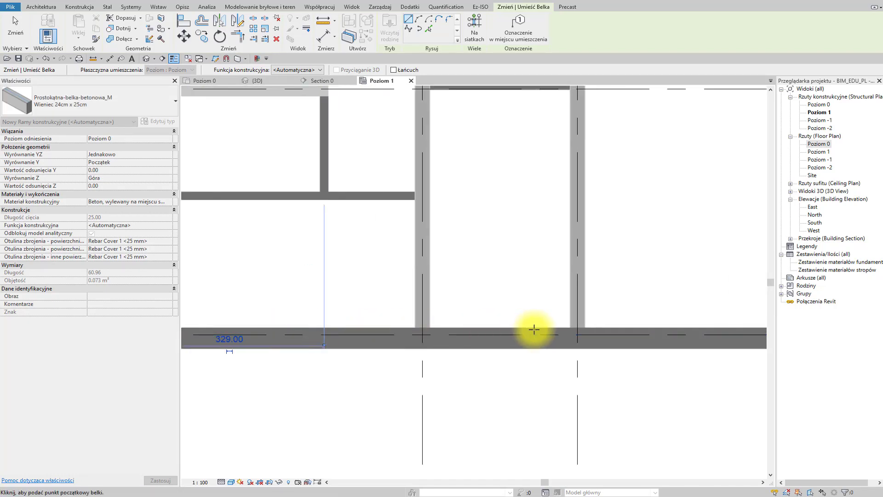
# Place a ring beam over the exterior wall along axis E, from axis 4 to the wall corner at axis 2.
pyautogui.moveTo(650, 326); pyautogui.dragTo(509, 327, button='middle')
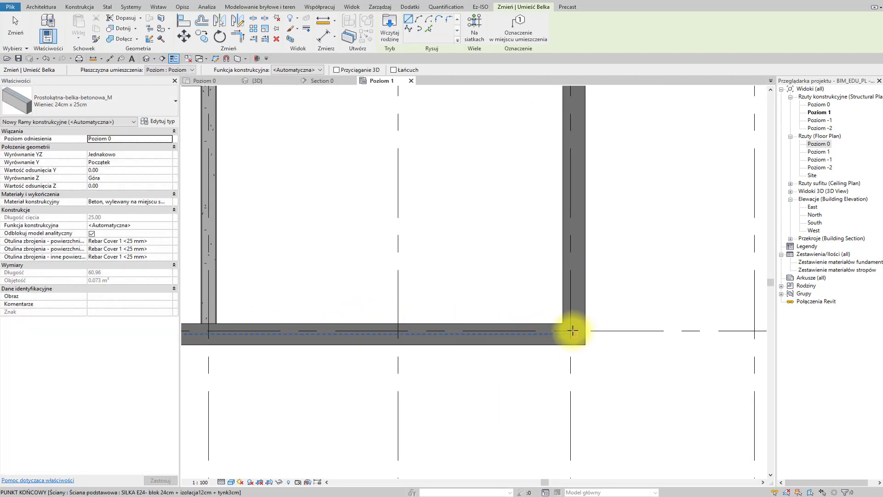
pyautogui.click(571, 330)
pyautogui.moveTo(617, 304); pyautogui.dragTo(627, 404, button='middle')
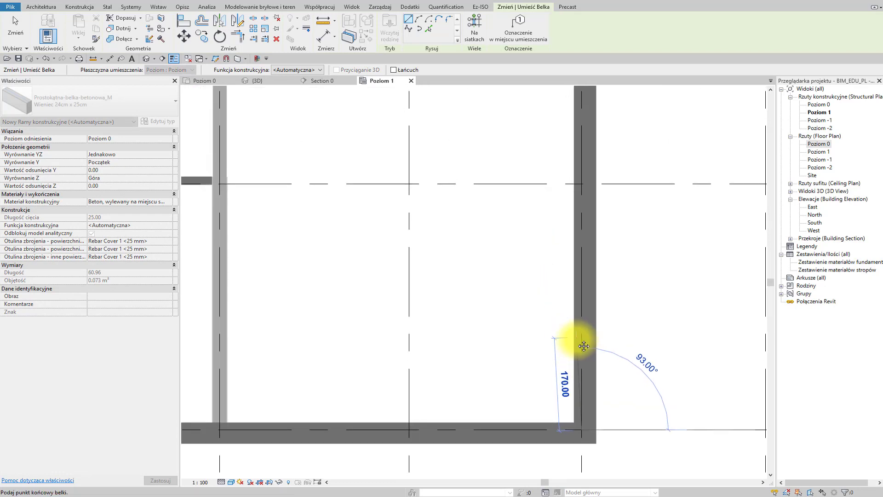
pyautogui.scroll(-2, 597, 298)
pyautogui.scroll(3, 624, 286)
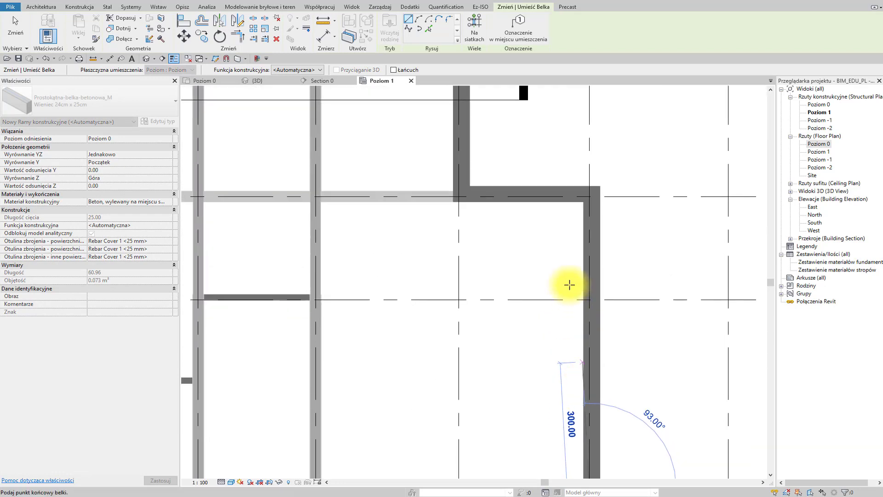
pyautogui.click(591, 245)
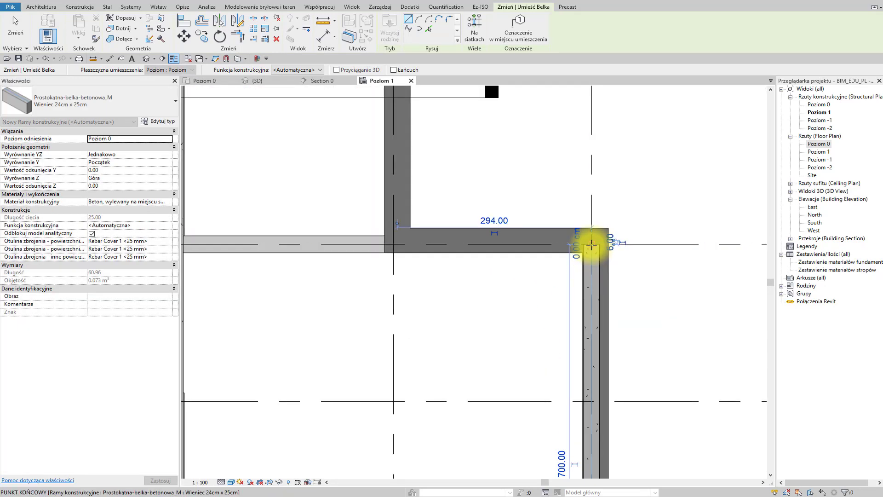
# Place ring beams around the building's recessed corner, along axis 2 from E to D and along axis D up to axis 1.
pyautogui.click(592, 245)
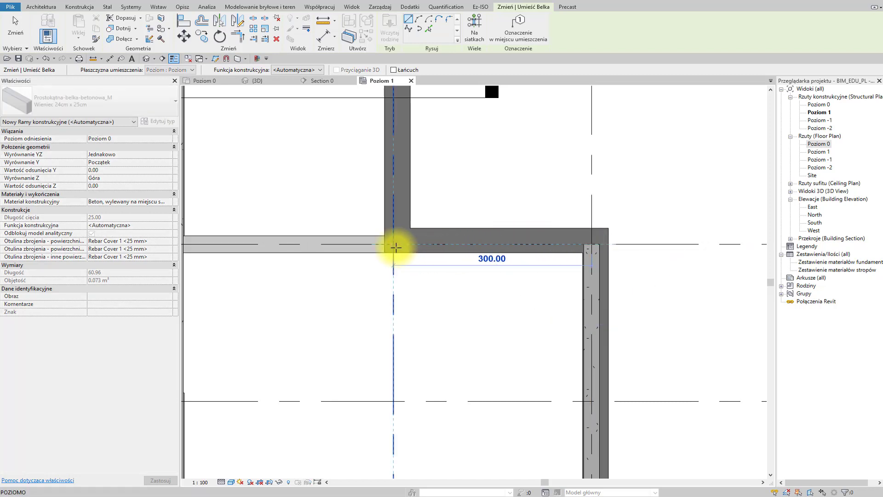
pyautogui.click(393, 237)
pyautogui.moveTo(394, 266); pyautogui.dragTo(405, 385, button='middle')
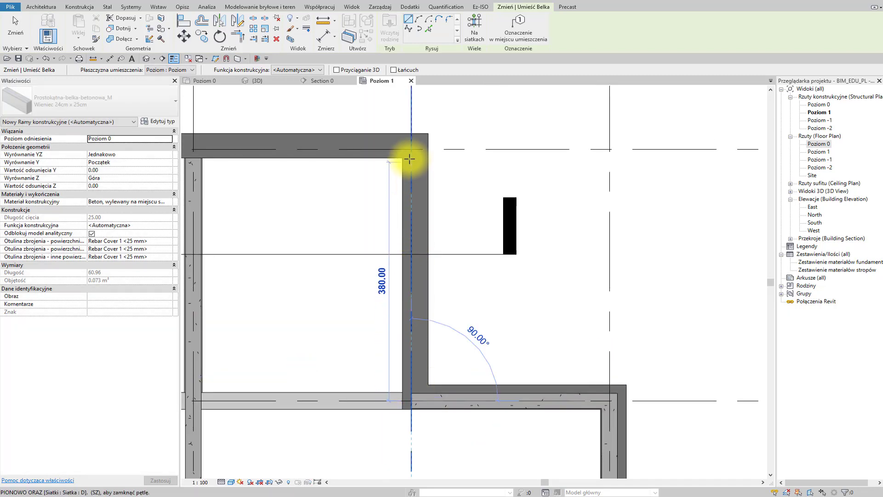
pyautogui.click(411, 149)
# Place a ring beam over the exterior wall along axis 1, from axis D to axis A.
pyautogui.click(410, 149)
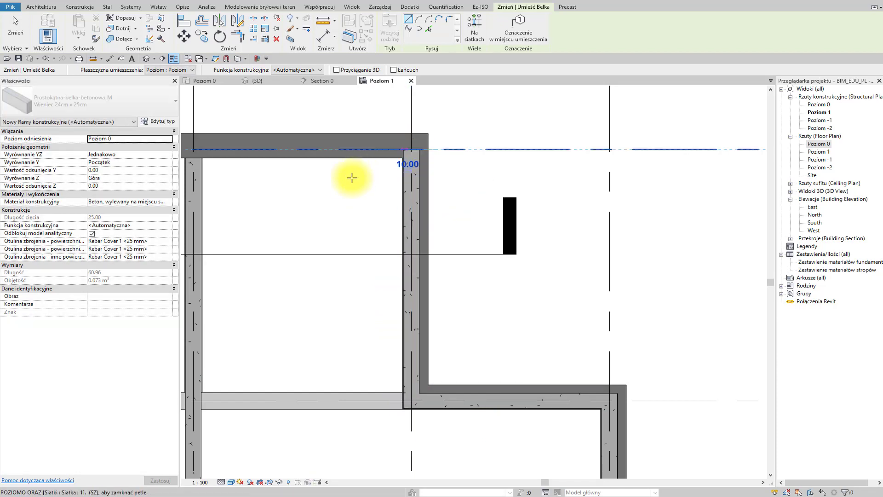
pyautogui.scroll(-2, 341, 266)
pyautogui.moveTo(339, 284); pyautogui.dragTo(508, 275, button='middle')
pyautogui.moveTo(426, 256); pyautogui.dragTo(622, 330, button='middle')
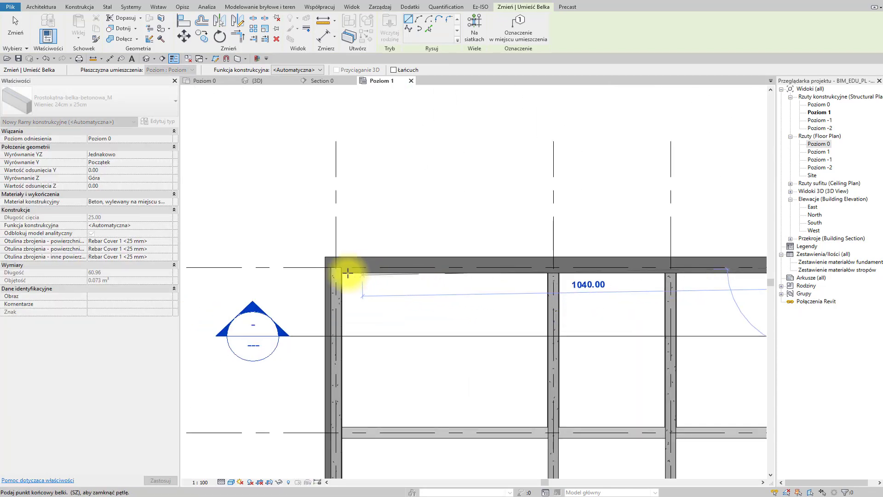
pyautogui.scroll(3, 329, 266)
pyautogui.click(326, 266)
# Place the closing ring beam along axis 4 from axis A to axis E, end beam placement and open the 3D view.
pyautogui.scroll(-1, 420, 412)
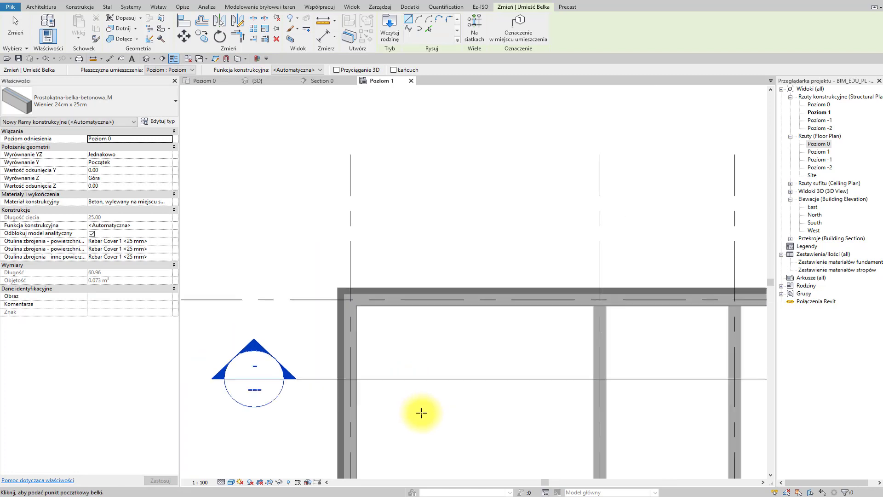
pyautogui.moveTo(420, 412)
pyautogui.mouseDown(button='middle')
pyautogui.moveTo(400, 377)
pyautogui.moveTo(305, 357)
pyautogui.mouseUp(button='middle')
pyautogui.scroll(1, 237, 347)
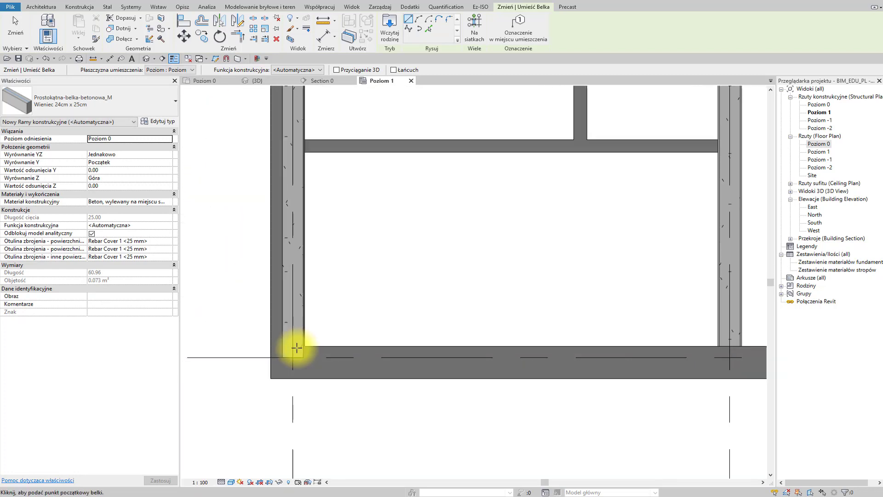
pyautogui.click(292, 357)
pyautogui.scroll(1, 292, 357)
pyautogui.scroll(-3, 545, 344)
pyautogui.moveTo(577, 345); pyautogui.dragTo(333, 351, button='middle')
pyautogui.moveTo(758, 352); pyautogui.dragTo(468, 361, button='middle')
pyautogui.scroll(4, 552, 373)
pyautogui.click(559, 373)
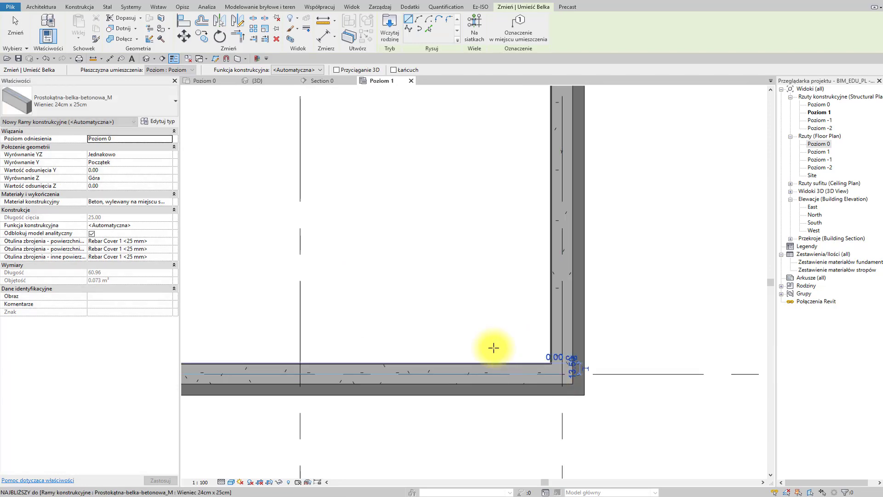
pyautogui.press('Escape')
pyautogui.press('Escape')
pyautogui.hotkey('ctrl', 'Tab')
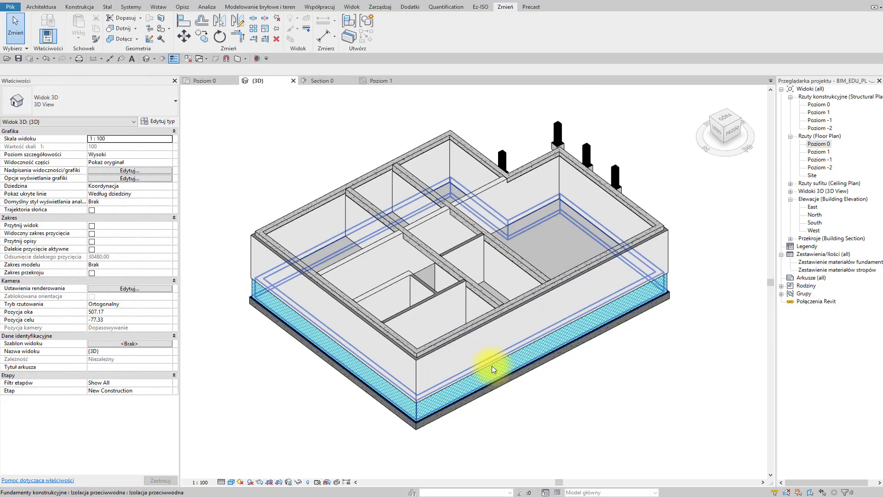
# Examine in 3D how the girders and ring beams meet the interior and exterior walls.
pyautogui.keyDown('shift'); pyautogui.moveTo(537, 299); pyautogui.dragTo(449, 181, button='middle'); pyautogui.keyUp('shift')
pyautogui.scroll(2, 431, 148)
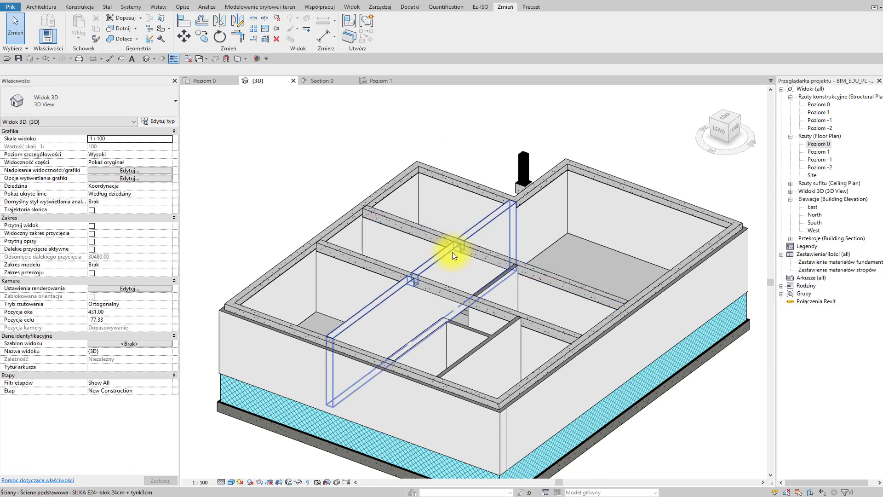
pyautogui.scroll(2, 345, 249)
pyautogui.scroll(2, 335, 249)
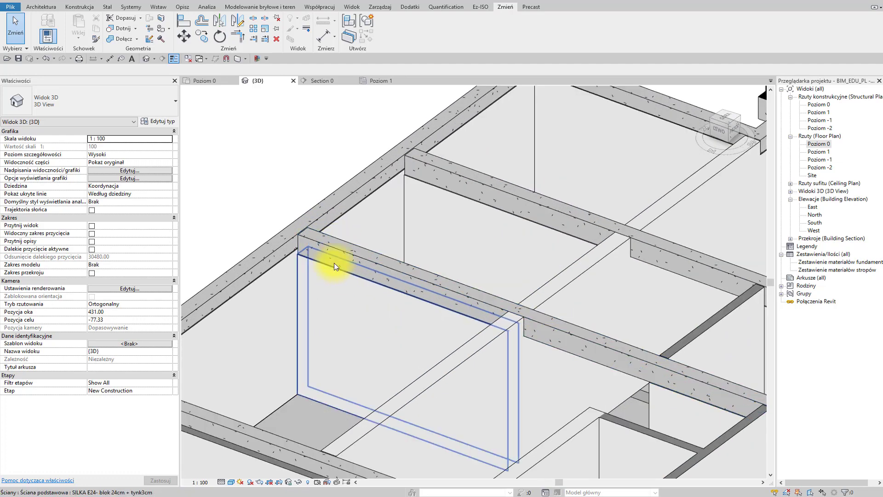
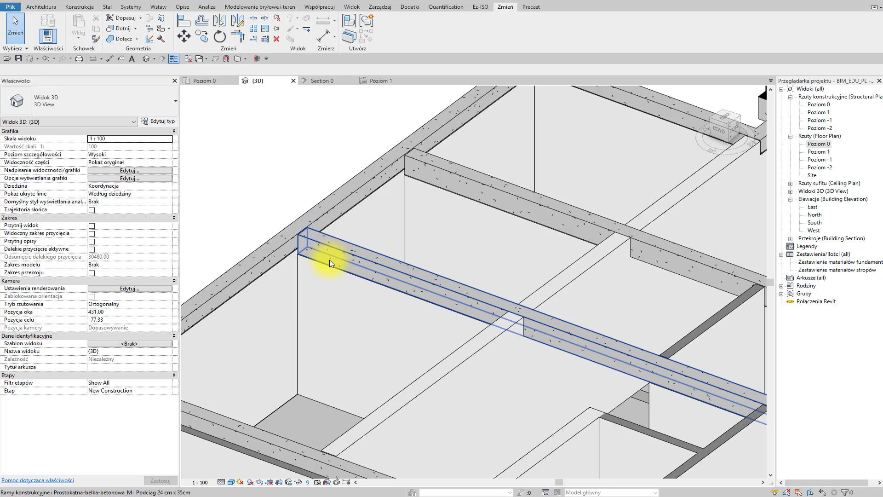
pyautogui.scroll(-4, 355, 290)
pyautogui.scroll(4, 384, 375)
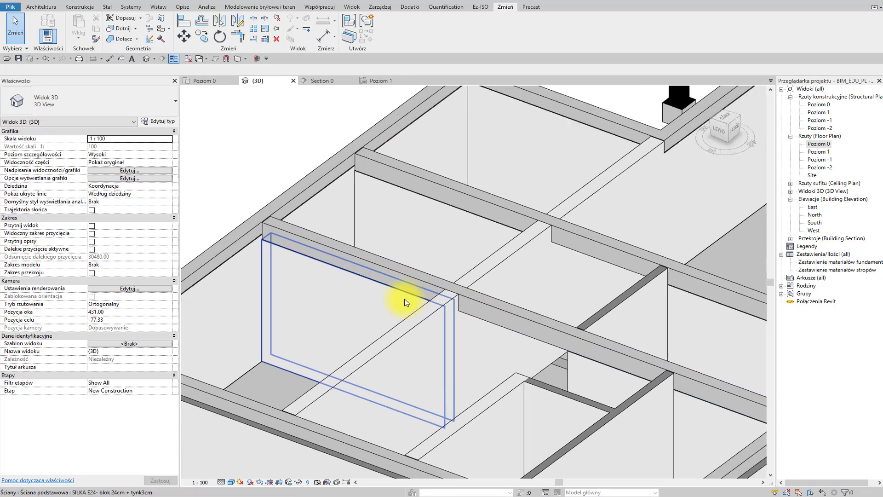
pyautogui.scroll(-1, 406, 297)
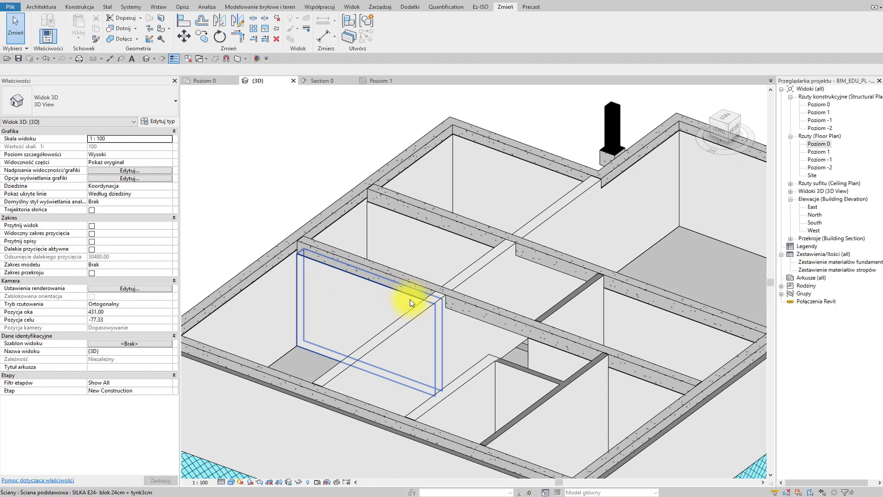
pyautogui.moveTo(459, 318)
pyautogui.mouseDown(button='middle')
pyautogui.moveTo(434, 310)
pyautogui.moveTo(451, 310)
pyautogui.mouseUp(button='middle')
pyautogui.scroll(-1, 466, 315)
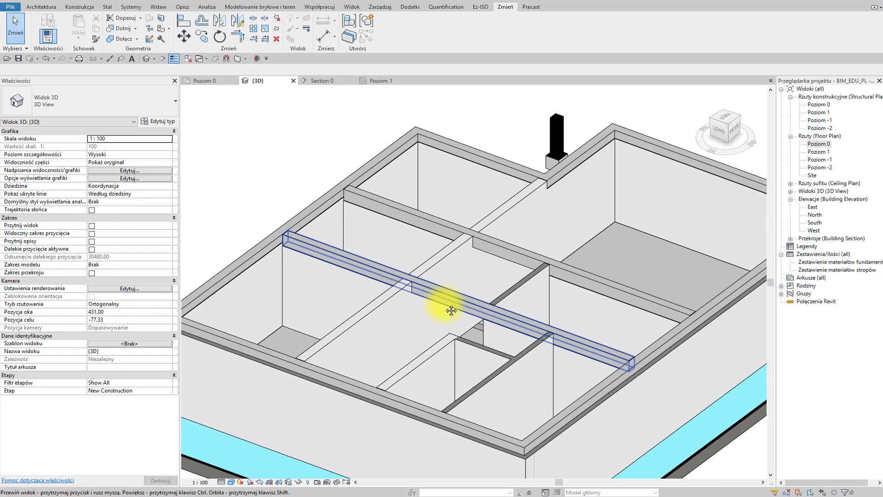
pyautogui.scroll(-1, 445, 302)
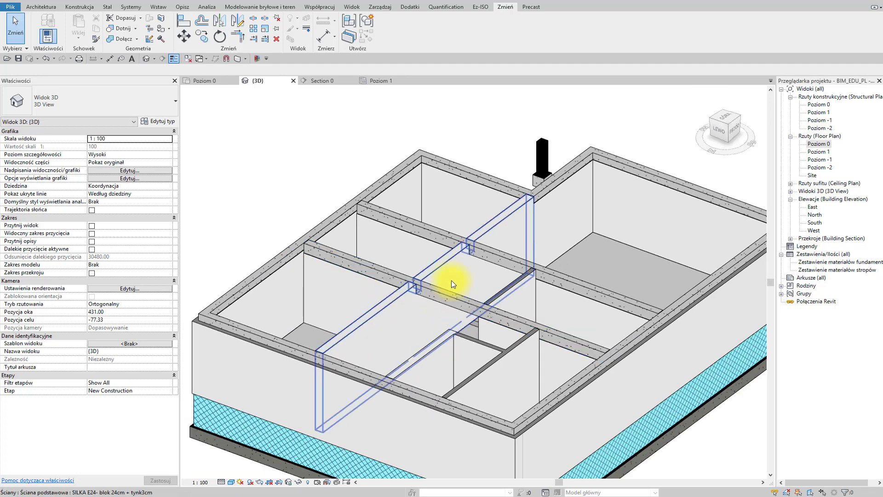
pyautogui.moveTo(495, 285); pyautogui.dragTo(469, 278, button='middle')
pyautogui.scroll(-1, 475, 275)
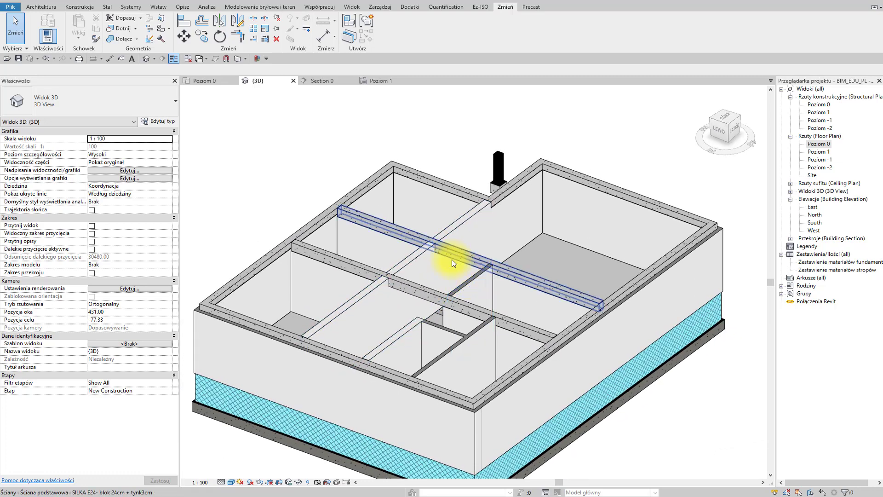
pyautogui.scroll(-3, 414, 244)
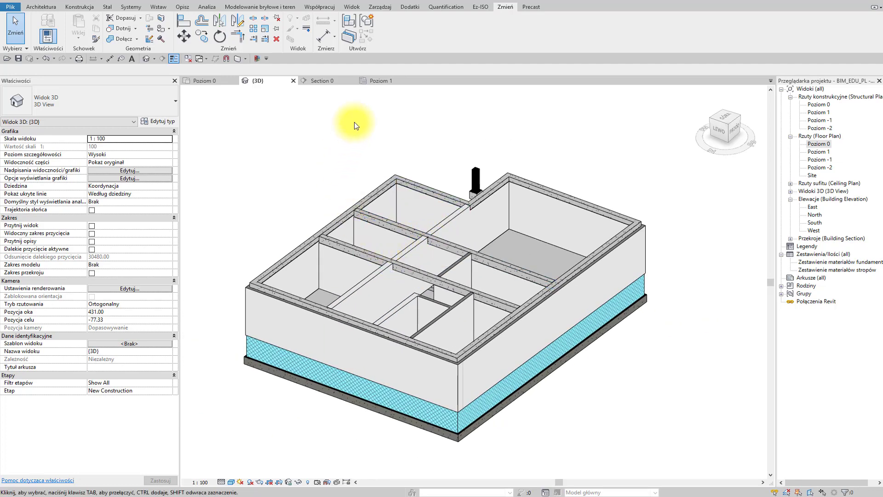
# Open the Poziom 1 structural plan and start a wall with the type SILKA E12- działowa- blok 12cm + tynk3cm.
pyautogui.click(389, 77)
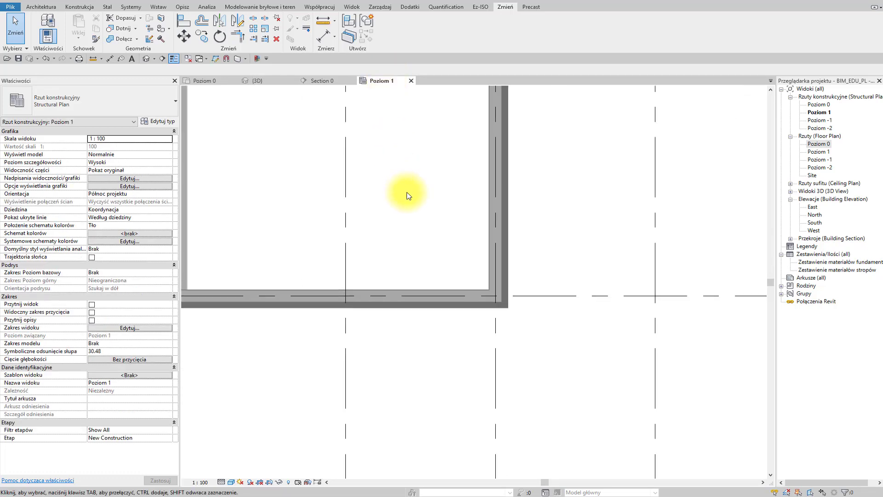
pyautogui.scroll(-6, 403, 191)
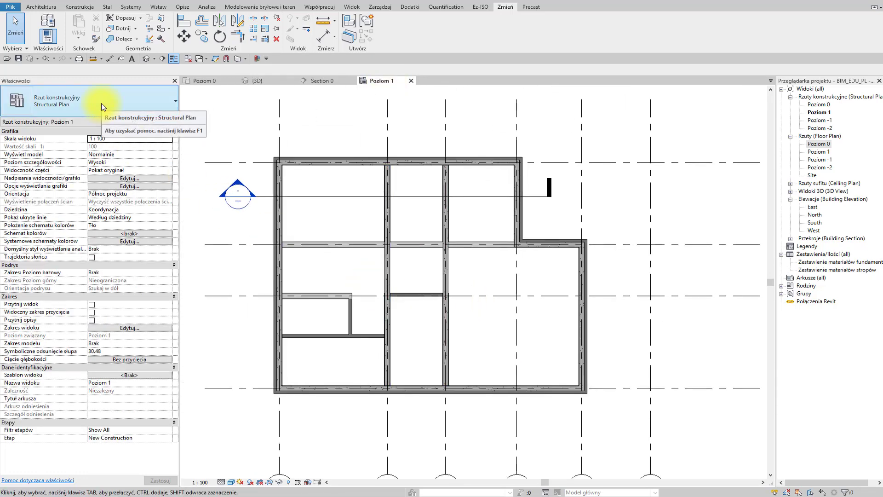
pyautogui.press('w')
pyautogui.press('a')
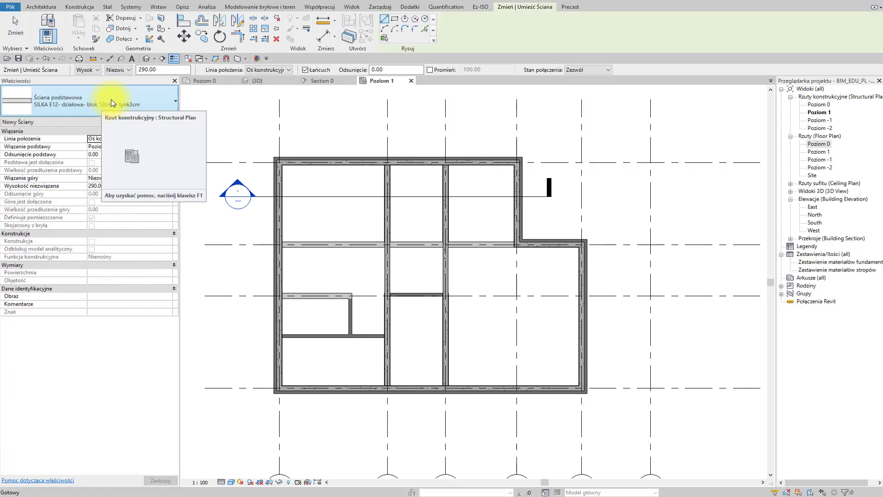
pyautogui.click(113, 103)
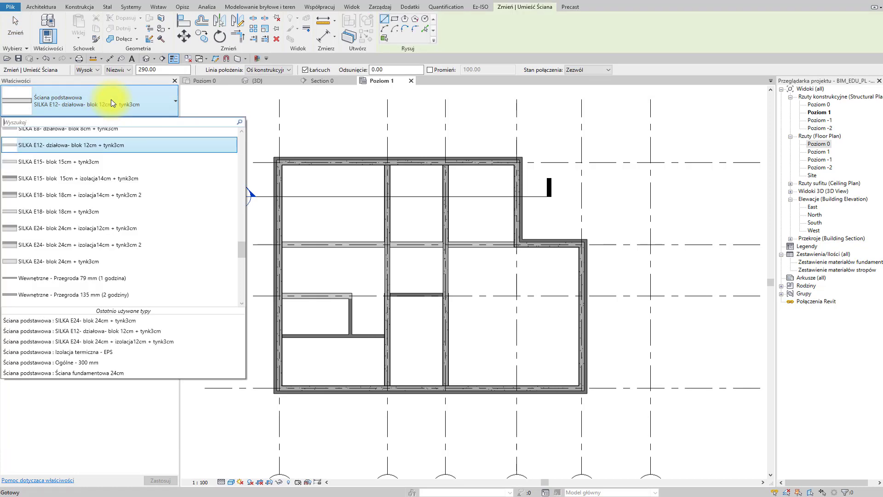
pyautogui.scroll(1, 103, 150)
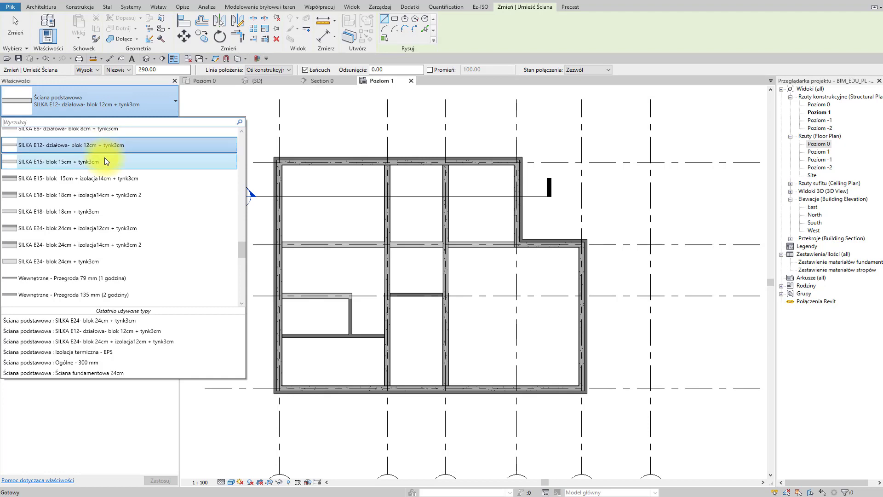
pyautogui.click(105, 164)
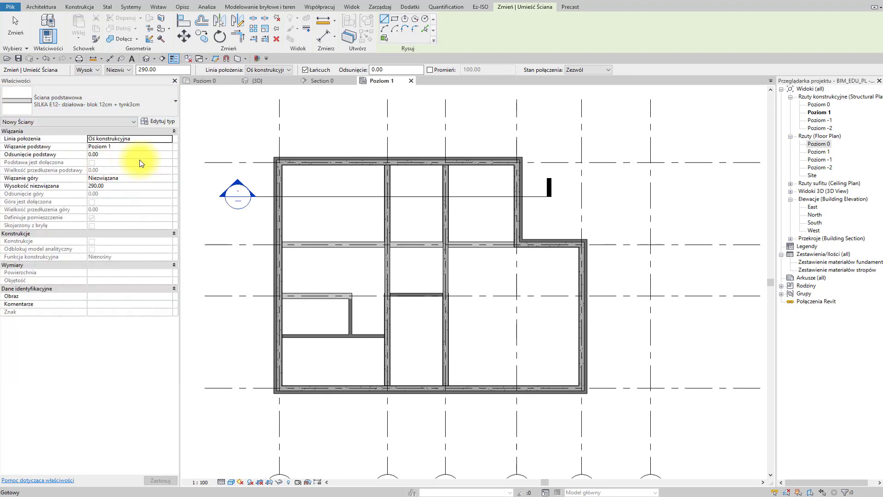
pyautogui.moveTo(351, 142); pyautogui.dragTo(338, 176, button='middle')
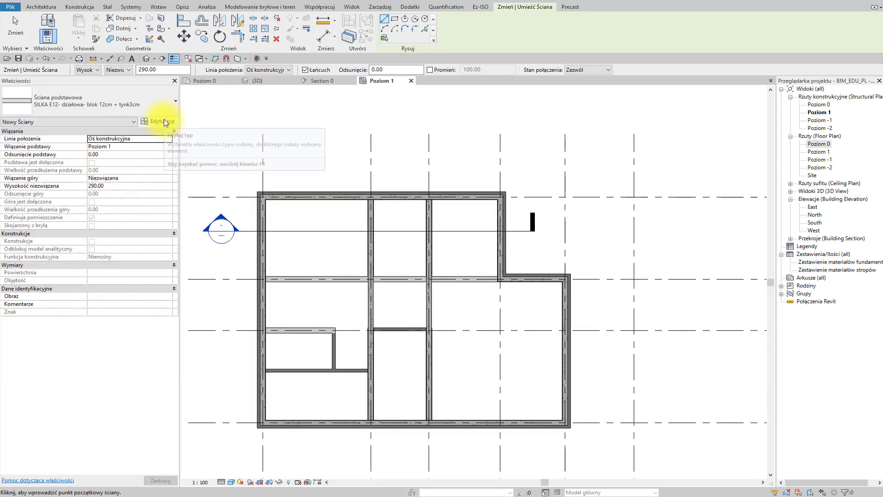
# Duplicate the wall type under the name "Tynk 1.5cm".
pyautogui.click(165, 121)
pyautogui.click(587, 113)
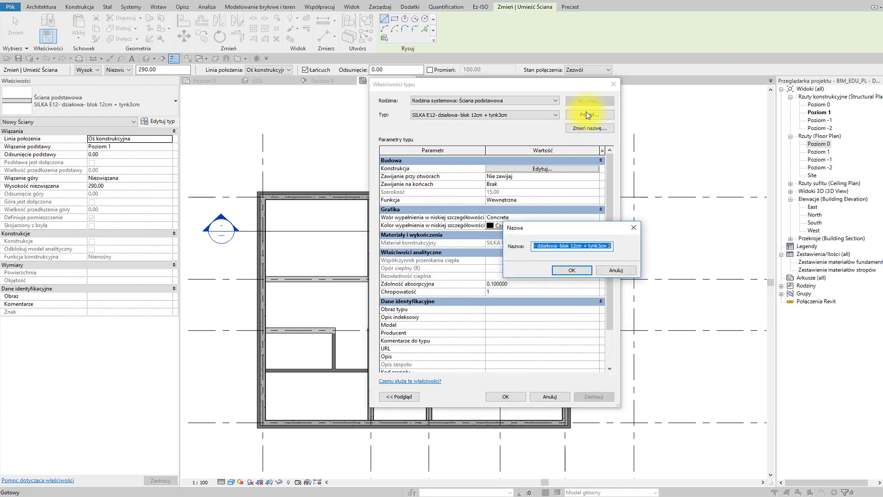
pyautogui.write('Tynk 1')
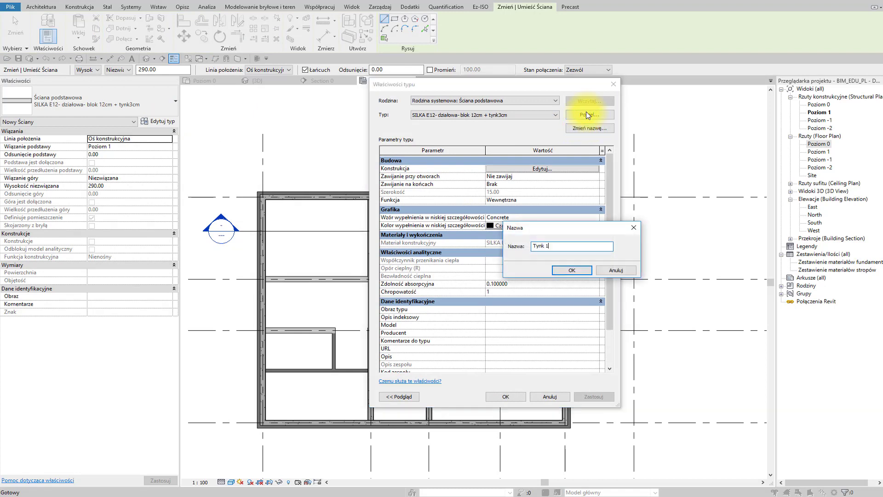
pyautogui.write('.5cm')
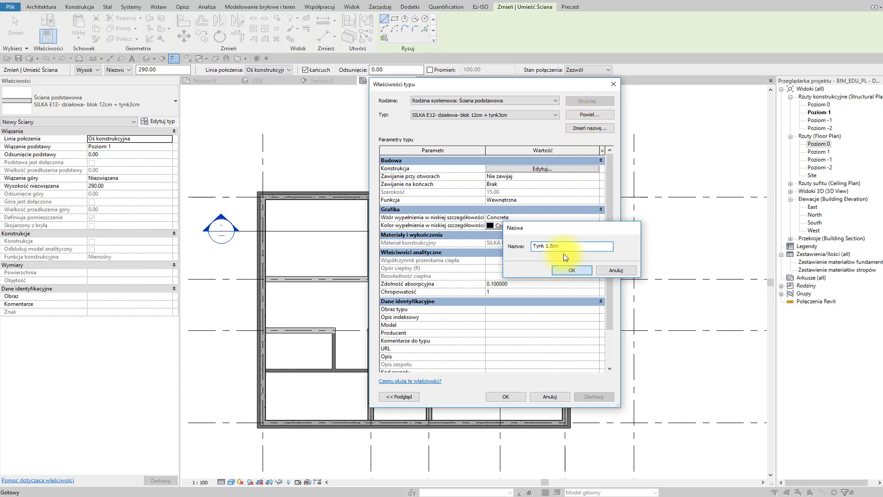
pyautogui.click(570, 270)
# Reduce the Tynk 1.5cm structure to one 1.50 finish layer within the core boundaries, deleting the SILKA block and second finish layers.
pyautogui.click(542, 170)
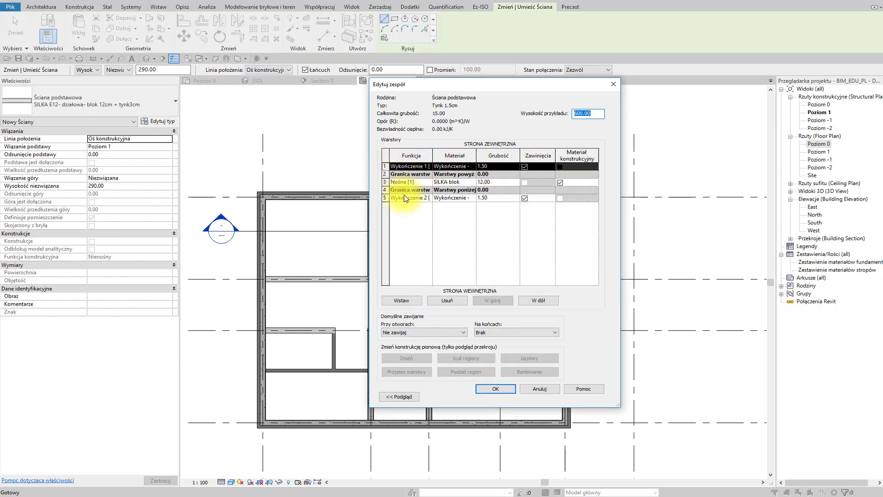
pyautogui.click(539, 301)
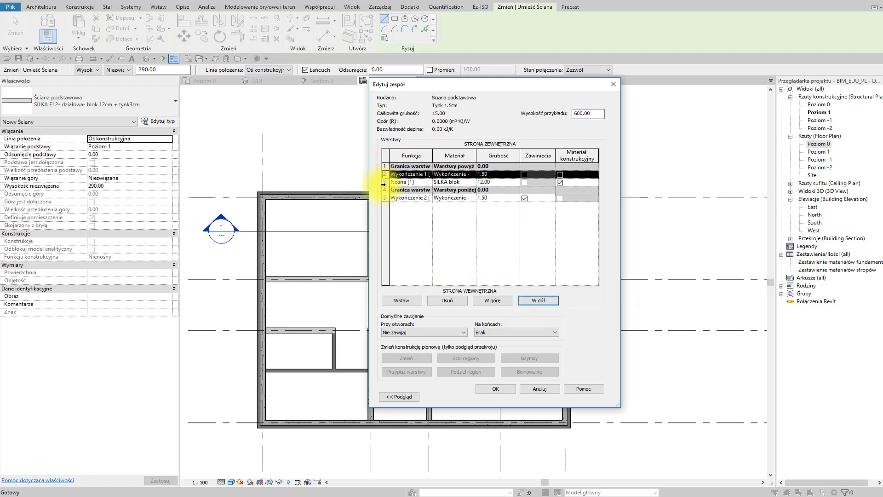
pyautogui.click(384, 182)
pyautogui.click(463, 301)
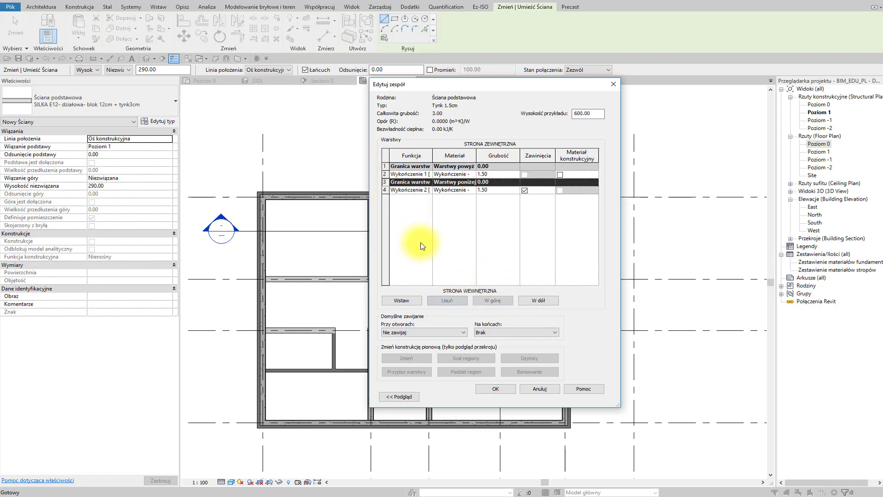
pyautogui.click(386, 189)
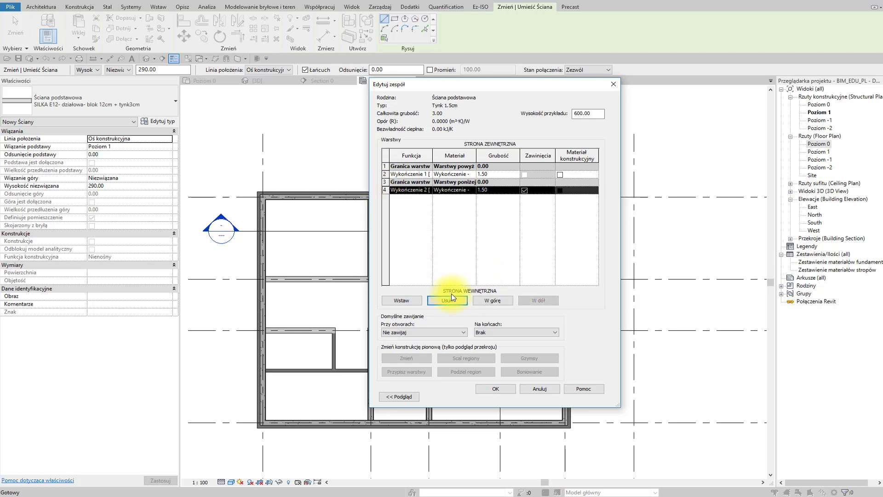
pyautogui.click(451, 300)
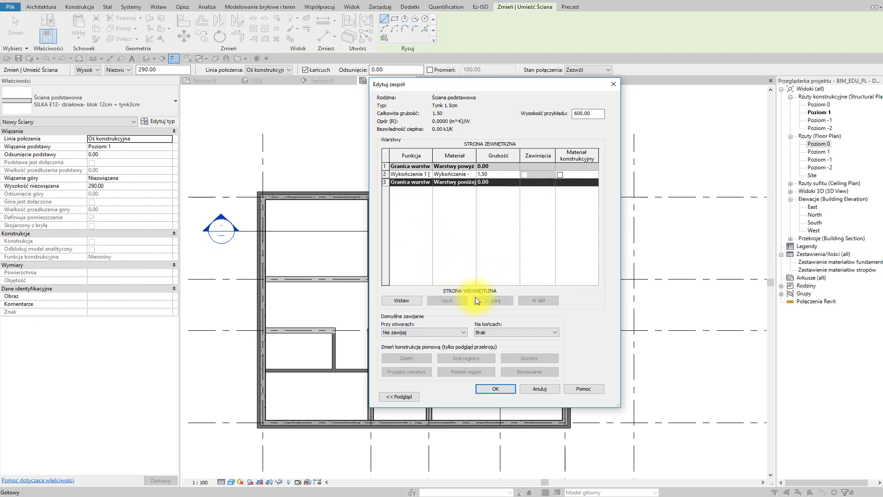
pyautogui.click(496, 389)
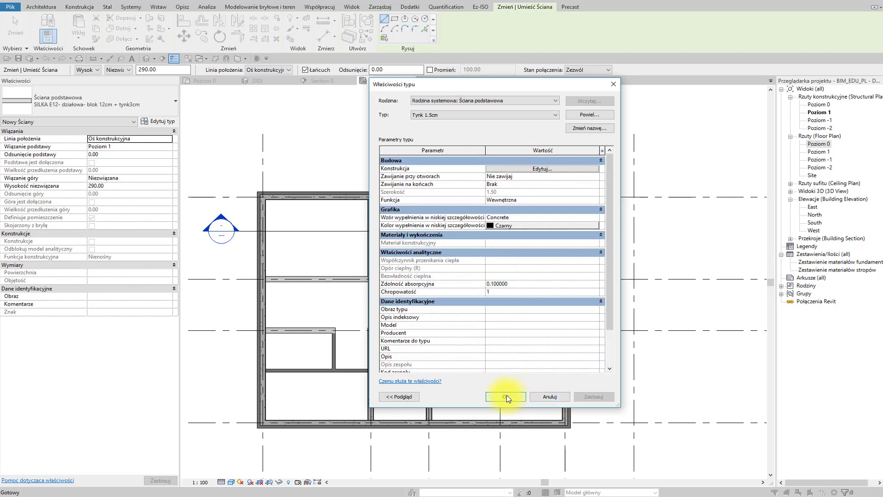
pyautogui.click(506, 397)
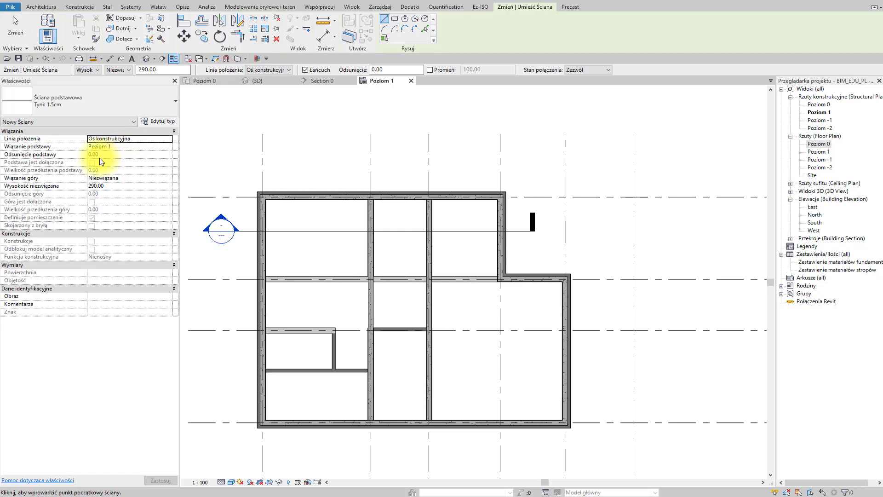
# Set the new wall's base offset to -25, top constraint to Poziom 1 and location line to the exterior face (Lico zewnętrzne).
pyautogui.scroll(3, 260, 196)
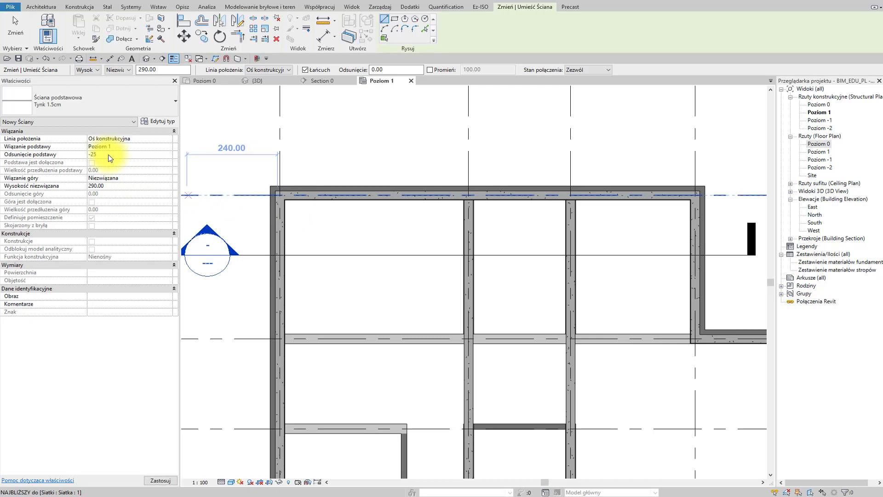
pyautogui.click(168, 179)
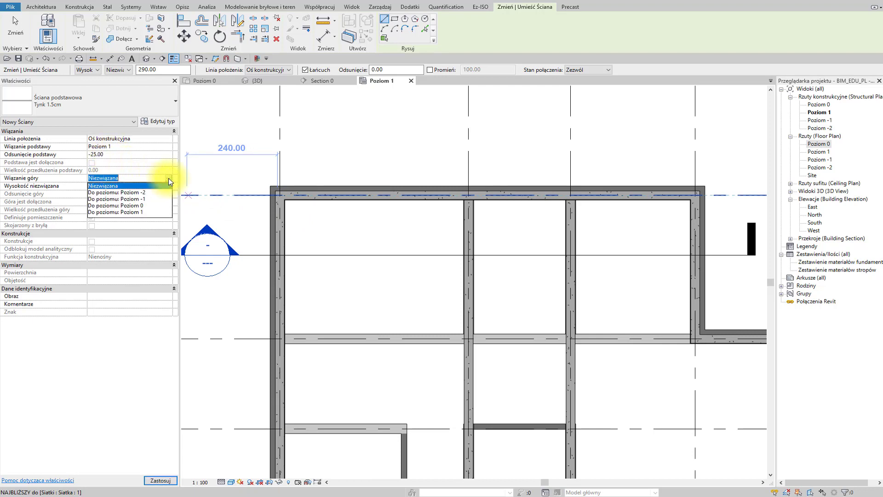
pyautogui.click(141, 211)
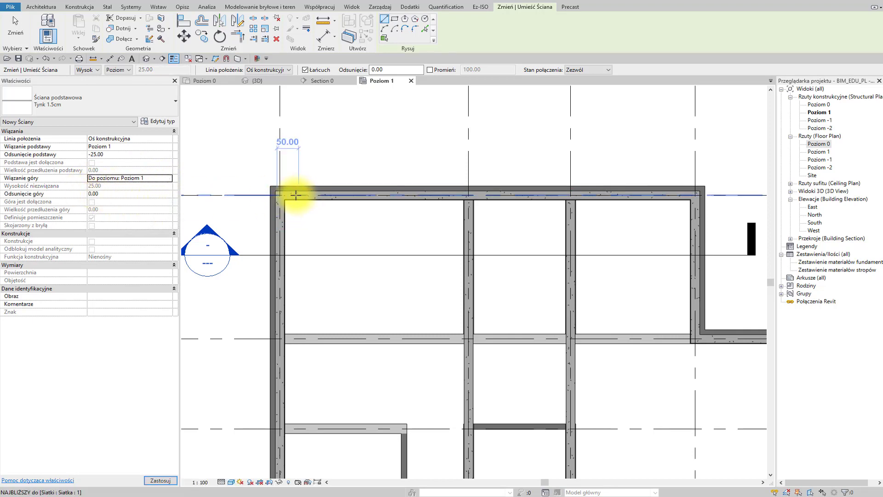
pyautogui.scroll(8, 280, 197)
pyautogui.moveTo(282, 207); pyautogui.dragTo(320, 183, button='middle')
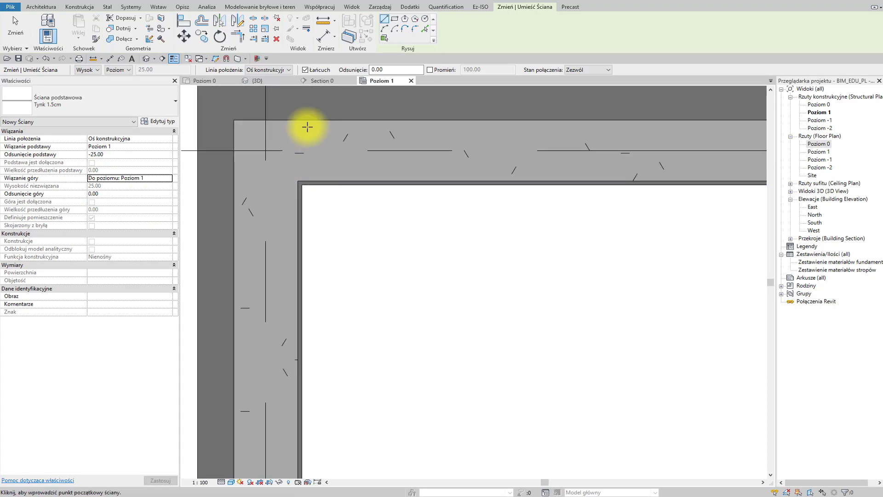
pyautogui.click(283, 70)
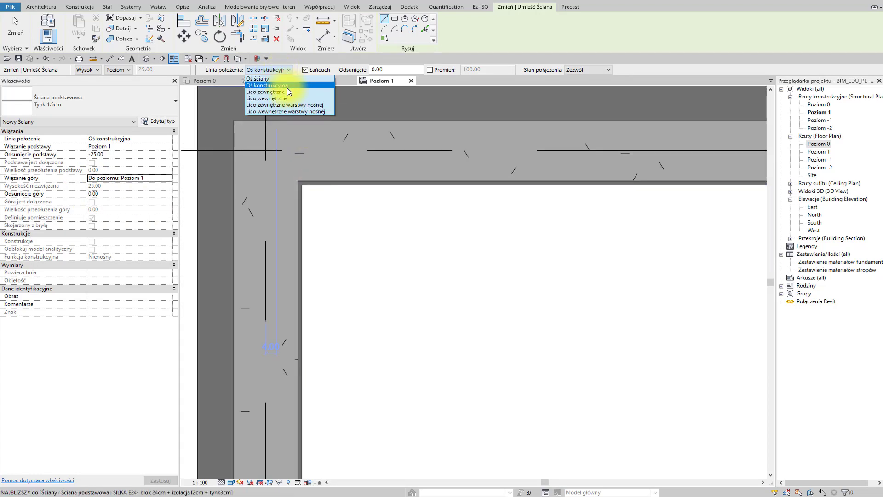
pyautogui.click(289, 92)
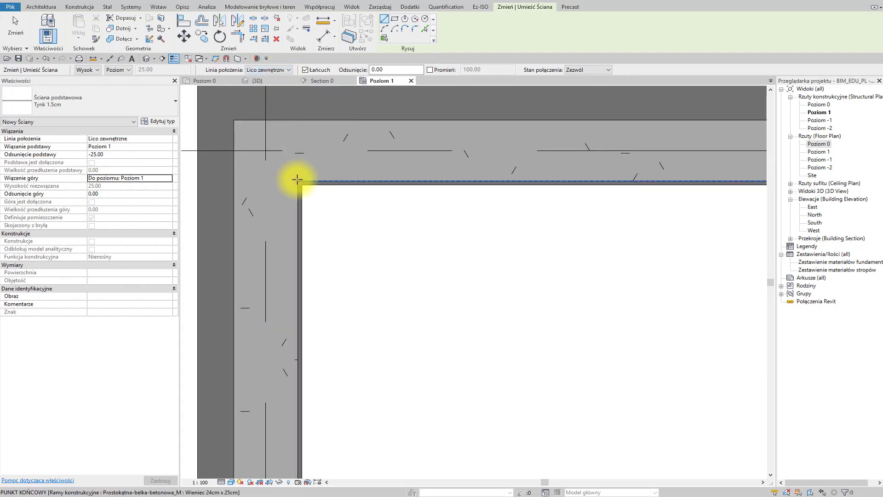
# Draw a Tynk 1.5cm wall along the left ring beam's inner face, from the upper inner corner to the lower inner corner.
pyautogui.click(296, 180)
pyautogui.scroll(-3, 300, 341)
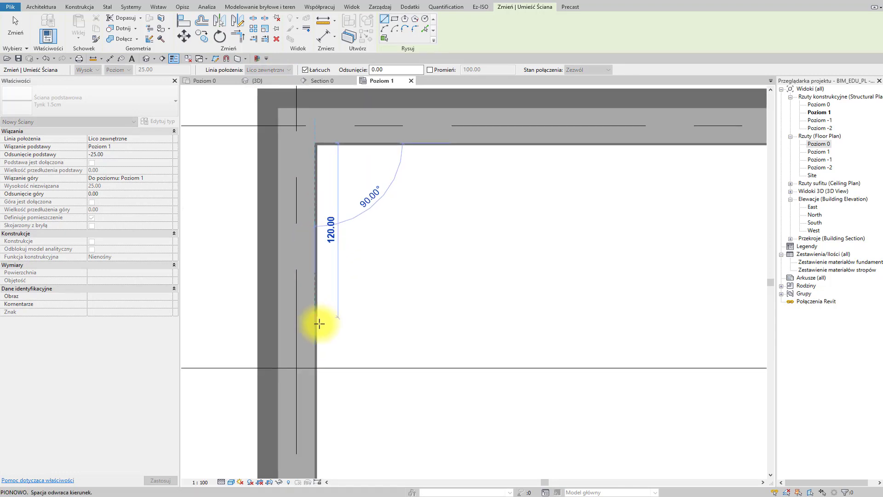
pyautogui.moveTo(320, 323); pyautogui.dragTo(332, 200, button='middle')
pyautogui.moveTo(316, 349); pyautogui.dragTo(319, 246, button='middle')
pyautogui.scroll(2, 325, 329)
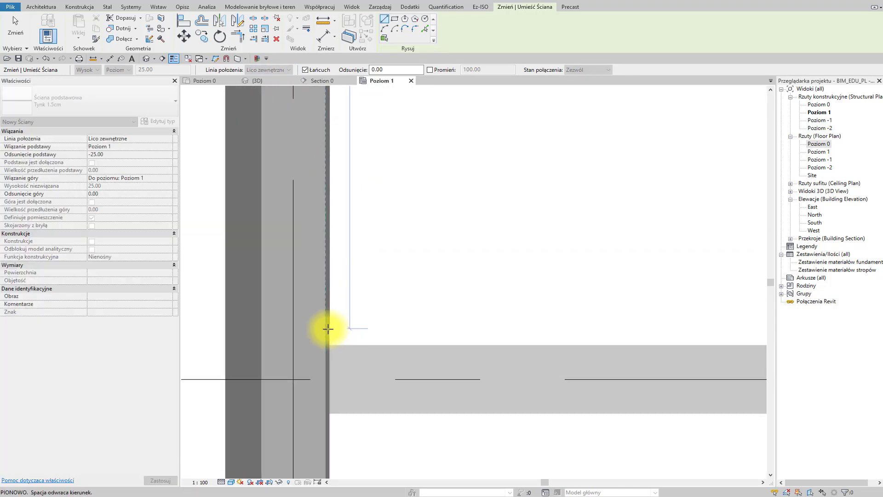
pyautogui.scroll(1, 328, 328)
pyautogui.moveTo(351, 337); pyautogui.dragTo(329, 262, button='middle')
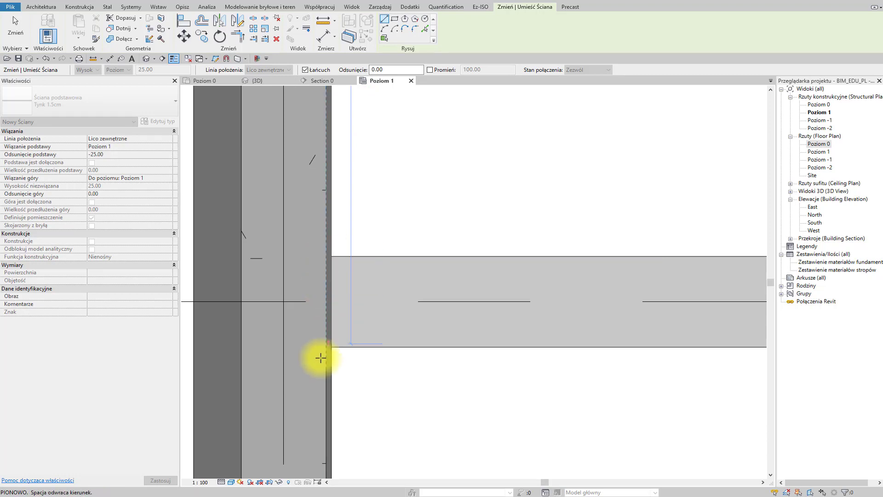
pyautogui.scroll(-2, 321, 358)
pyautogui.moveTo(336, 366); pyautogui.dragTo(380, 200, button='middle')
pyautogui.moveTo(363, 363); pyautogui.dragTo(368, 161, button='middle')
pyautogui.click(353, 336)
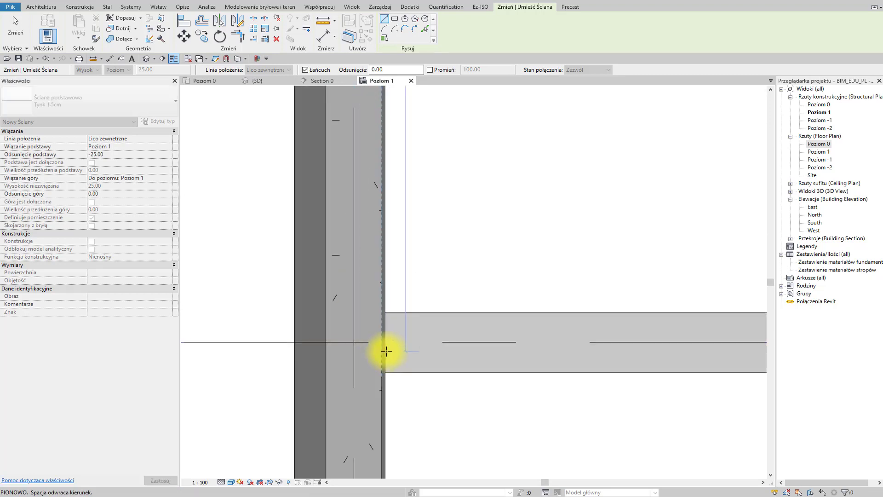
pyautogui.moveTo(386, 351); pyautogui.dragTo(390, 222, button='middle')
pyautogui.scroll(-1, 415, 197)
pyautogui.moveTo(401, 372); pyautogui.dragTo(399, 248, button='middle')
pyautogui.scroll(-1, 395, 295)
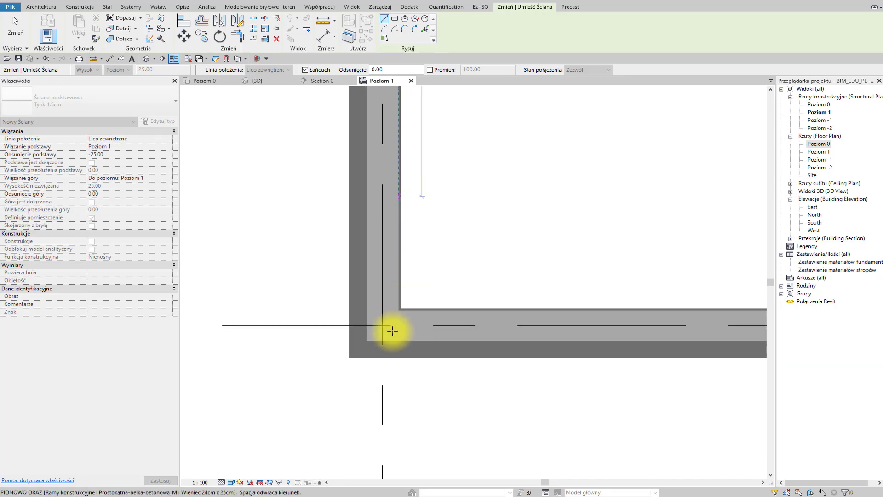
pyautogui.scroll(4, 398, 305)
pyautogui.click(408, 296)
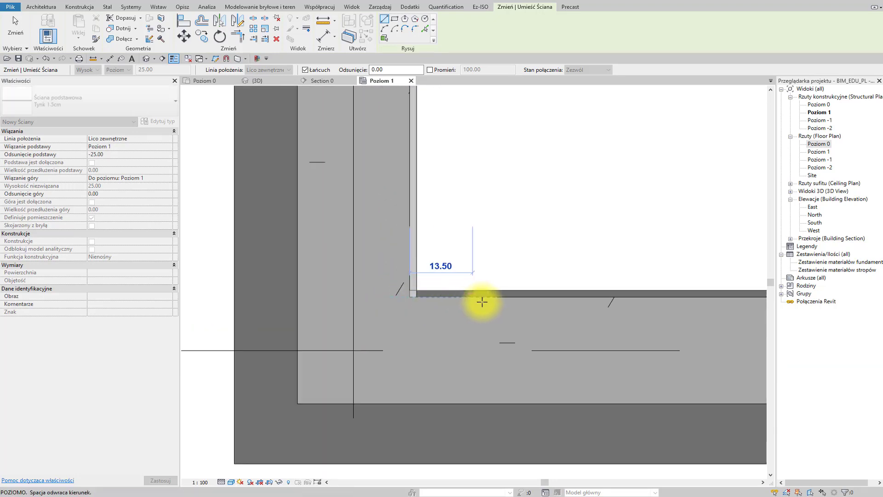
# Continue the plaster wall along the lower ring beam's inner face up to the first cross wall and end the chain there.
pyautogui.scroll(-3, 572, 310)
pyautogui.moveTo(558, 310); pyautogui.dragTo(420, 307, button='middle')
pyautogui.scroll(2, 536, 310)
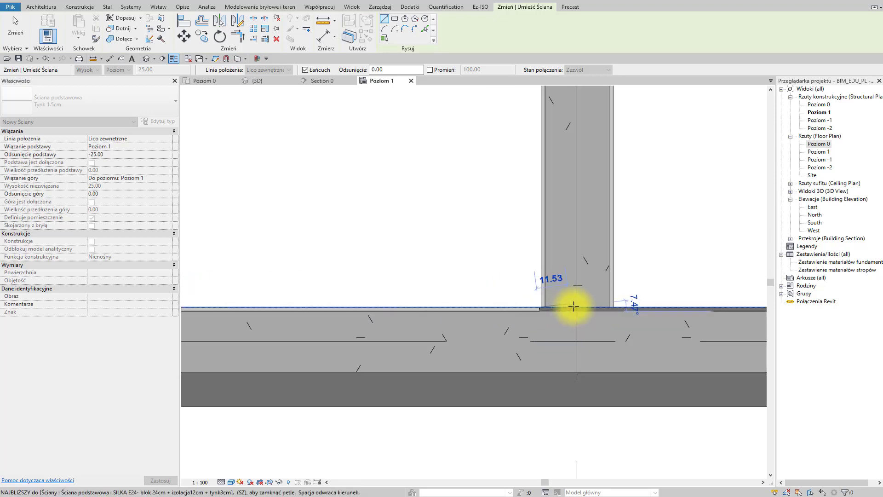
pyautogui.press('Escape')
# Draw a plaster wall segment along the lower ring beam between the first and second cross walls.
pyautogui.click(609, 310)
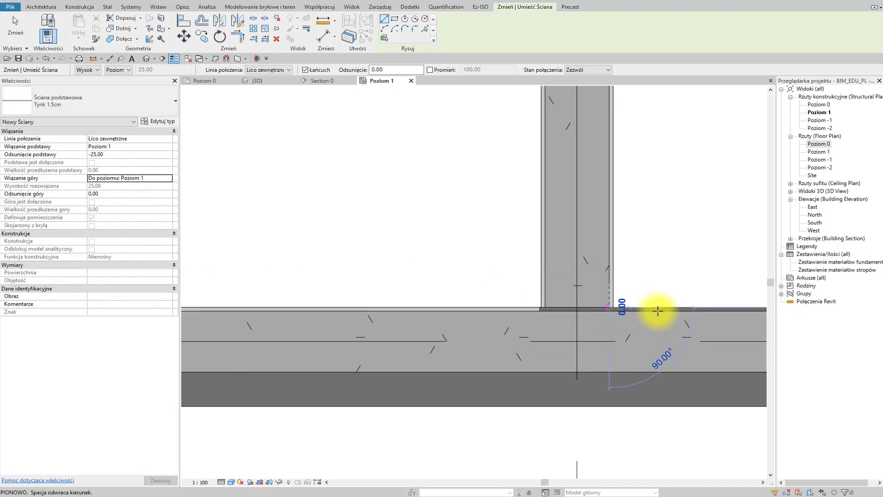
pyautogui.scroll(-2, 680, 309)
pyautogui.moveTo(694, 291)
pyautogui.mouseDown(button='middle')
pyautogui.moveTo(330, 280)
pyautogui.moveTo(548, 299)
pyautogui.moveTo(355, 300)
pyautogui.mouseUp(button='middle')
pyautogui.scroll(1, 355, 293)
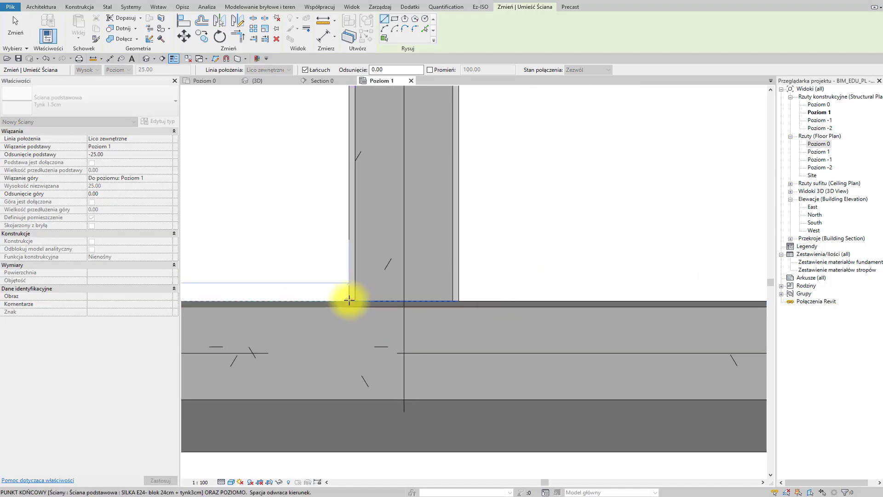
pyautogui.click(355, 300)
pyautogui.press('Escape')
# Draw the last lower plaster wall segment from the second cross wall to the lower-right inner corner and finish placing walls.
pyautogui.scroll(1, 457, 299)
pyautogui.click(457, 300)
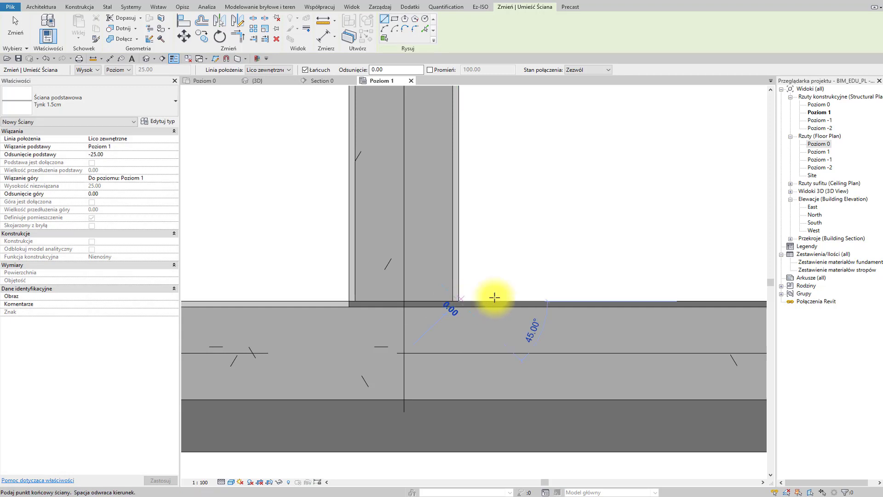
pyautogui.scroll(-1, 600, 296)
pyautogui.moveTo(599, 295); pyautogui.dragTo(341, 337, button='middle')
pyautogui.moveTo(555, 336); pyautogui.dragTo(337, 333, button='middle')
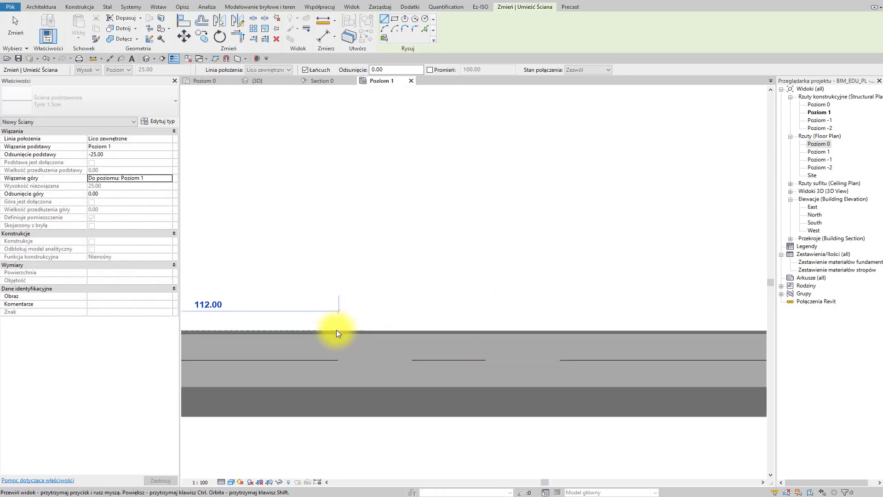
pyautogui.moveTo(487, 331); pyautogui.dragTo(316, 330, button='middle')
pyautogui.scroll(-1, 315, 330)
pyautogui.moveTo(591, 328); pyautogui.dragTo(301, 345, button='middle')
pyautogui.moveTo(727, 336); pyautogui.dragTo(450, 332, button='middle')
pyautogui.scroll(2, 579, 343)
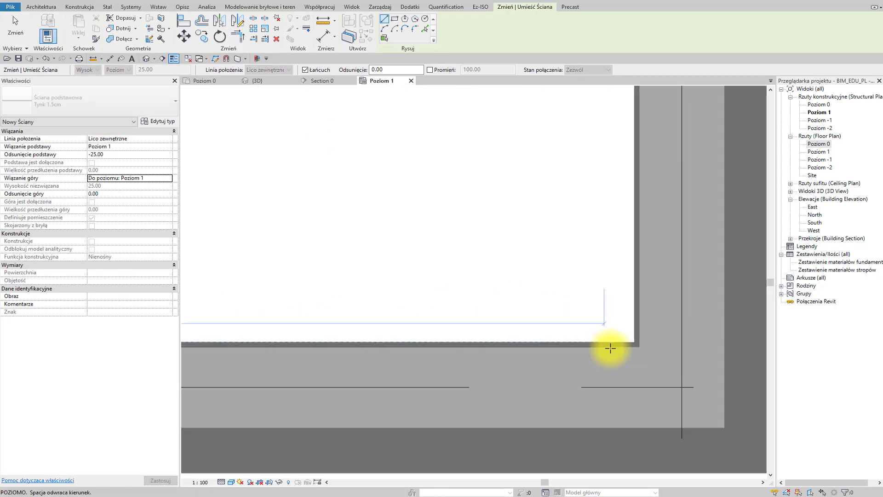
pyautogui.click(633, 342)
pyautogui.press('Escape')
pyautogui.press('Escape')
# Examine the plaster layer on the inner faces of the ring beams in the 3D view.
pyautogui.scroll(-1, 616, 286)
pyautogui.moveTo(641, 296); pyautogui.dragTo(441, 297, button='middle')
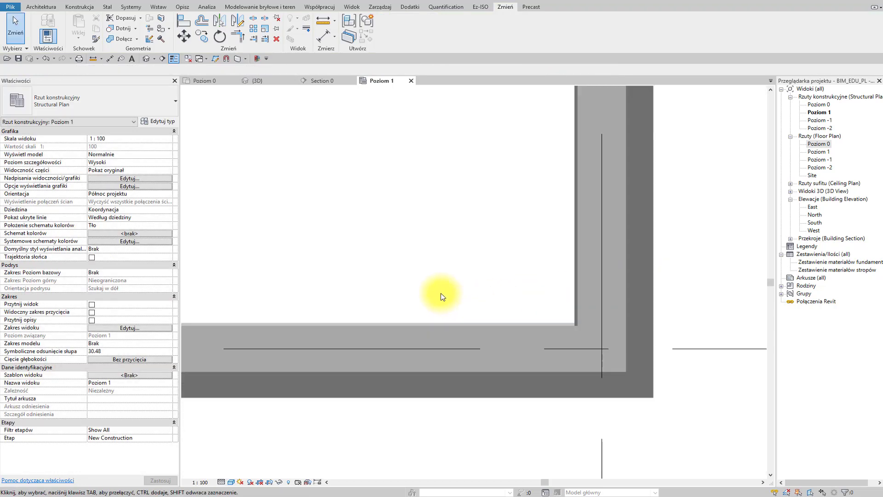
pyautogui.scroll(-1, 435, 296)
pyautogui.hotkey('ctrl', 'Tab')
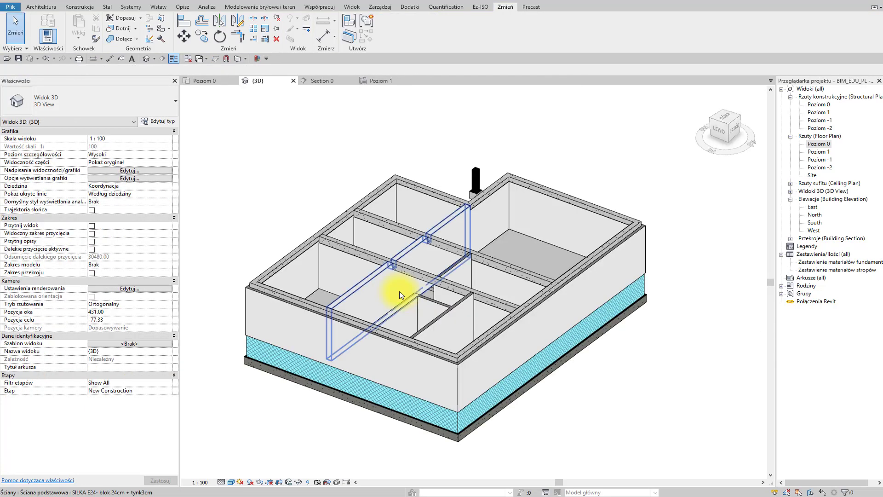
pyautogui.keyDown('shift'); pyautogui.moveTo(571, 286); pyautogui.dragTo(256, 309, button='middle'); pyautogui.keyUp('shift')
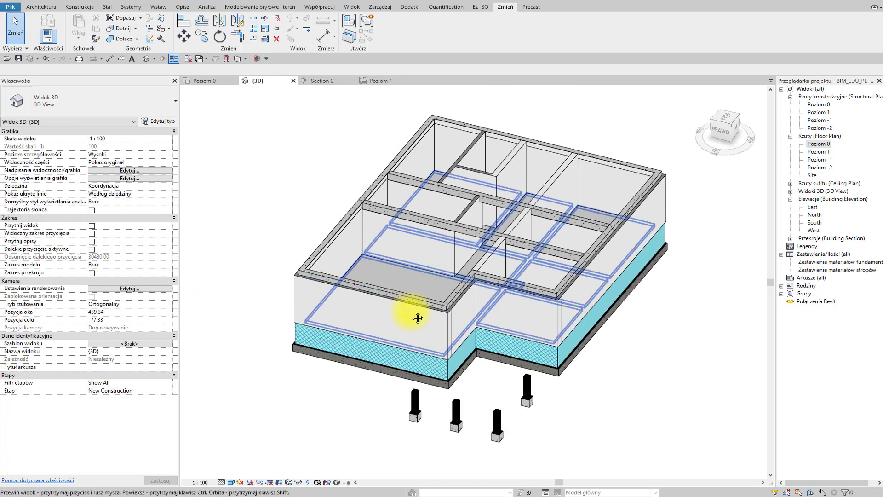
pyautogui.scroll(5, 410, 310)
pyautogui.scroll(6, 355, 215)
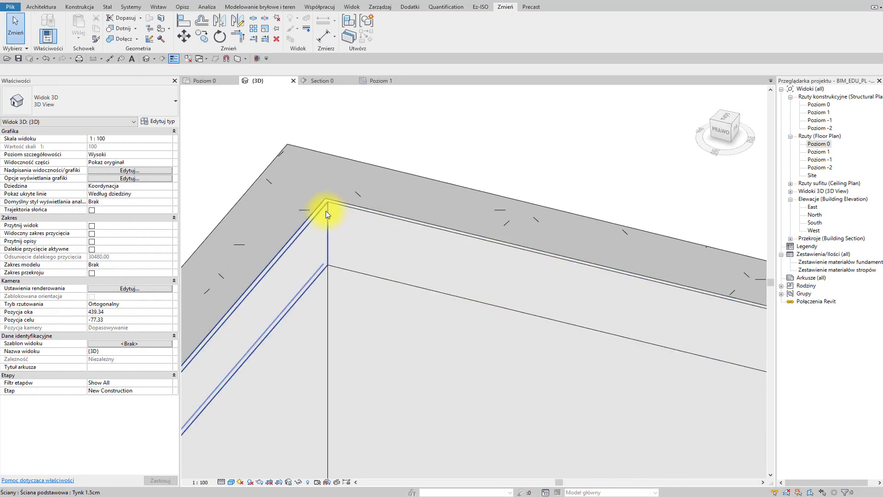
pyautogui.scroll(-2, 375, 286)
pyautogui.moveTo(522, 304); pyautogui.dragTo(404, 299, button='middle')
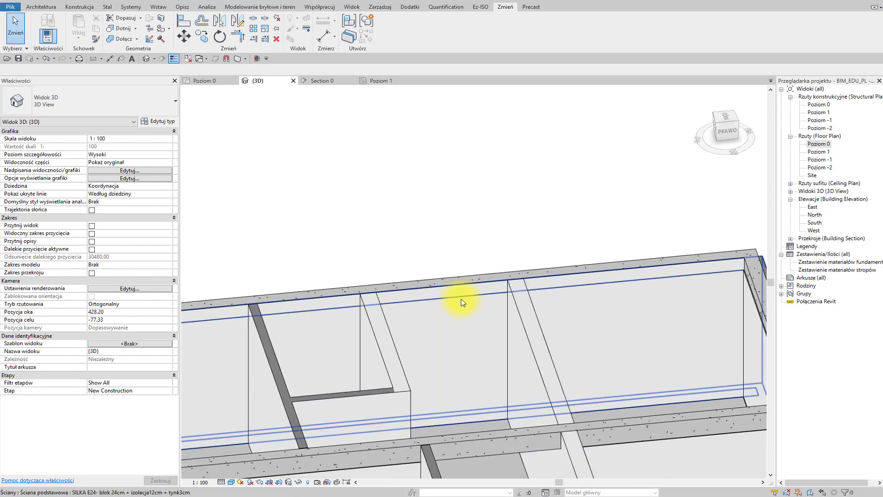
# Compare the junction of the left exterior wall and the horizontal interior wall in the Poziom 1 and Poziom 0 plans.
pyautogui.click(377, 83)
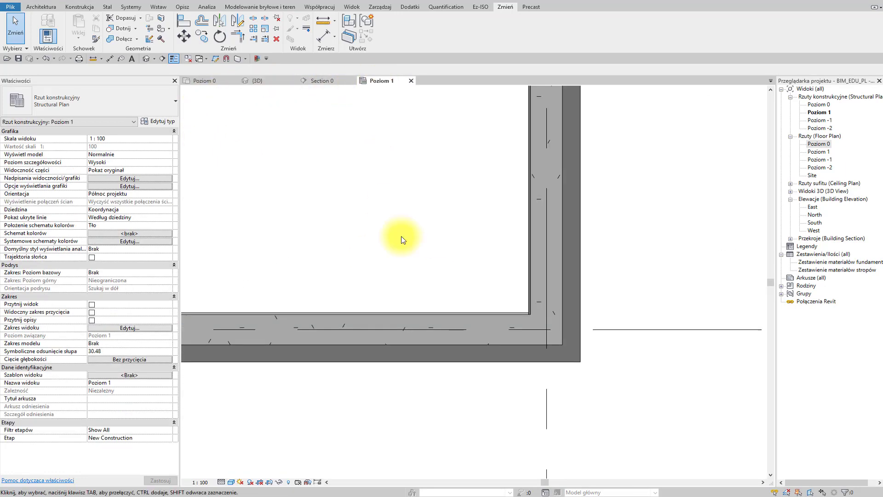
pyautogui.scroll(-5, 412, 270)
pyautogui.moveTo(518, 349); pyautogui.dragTo(447, 328, button='middle')
pyautogui.scroll(10, 355, 271)
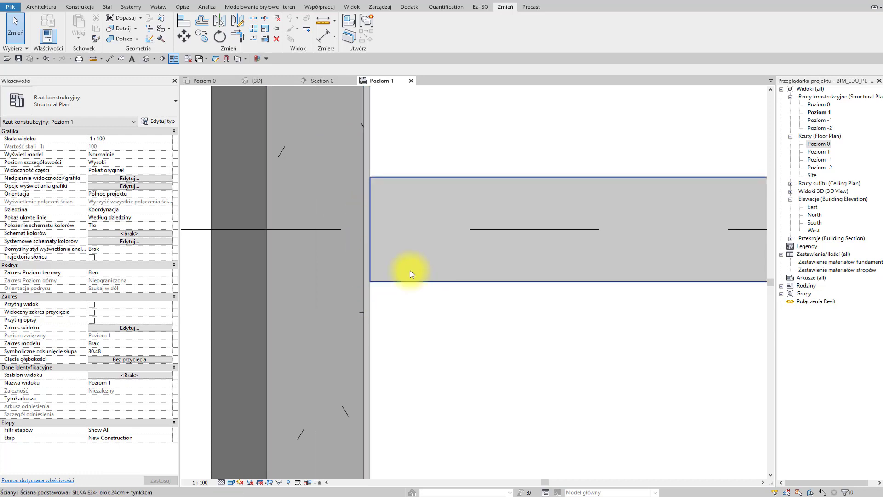
pyautogui.click(208, 80)
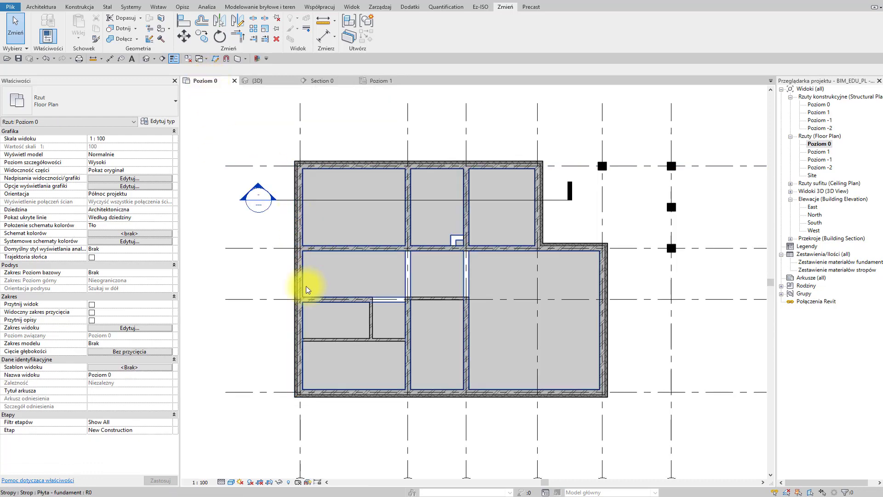
pyautogui.scroll(5, 299, 303)
pyautogui.scroll(3, 317, 297)
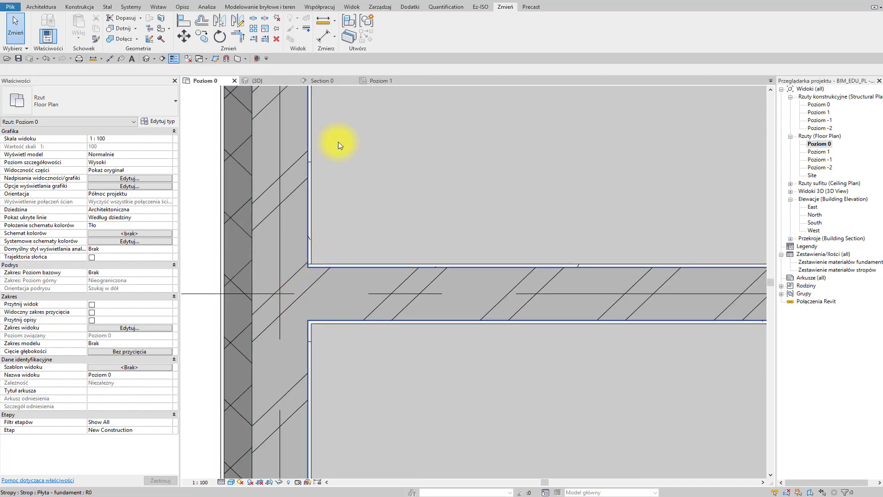
# Split the left Tynk 1.5cm wall in the Poziom 1 plan just above its junction with the horizontal interior wall.
pyautogui.click(375, 80)
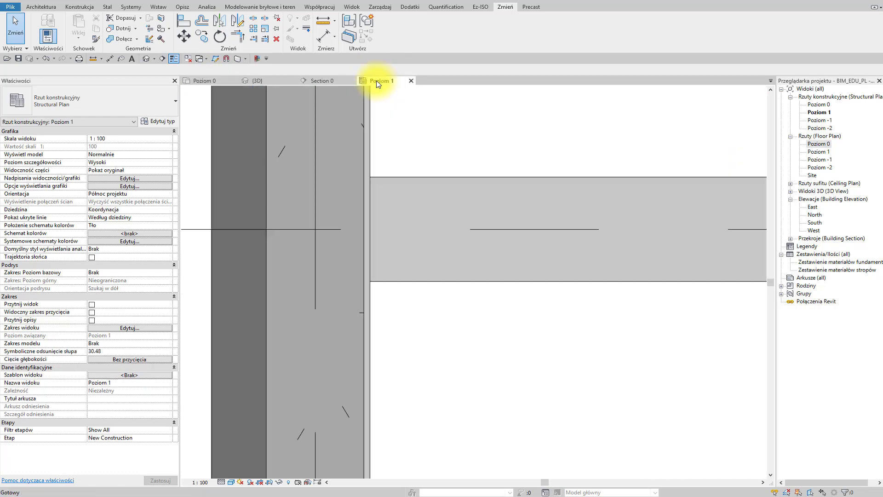
pyautogui.click(369, 166)
pyautogui.scroll(-2, 415, 297)
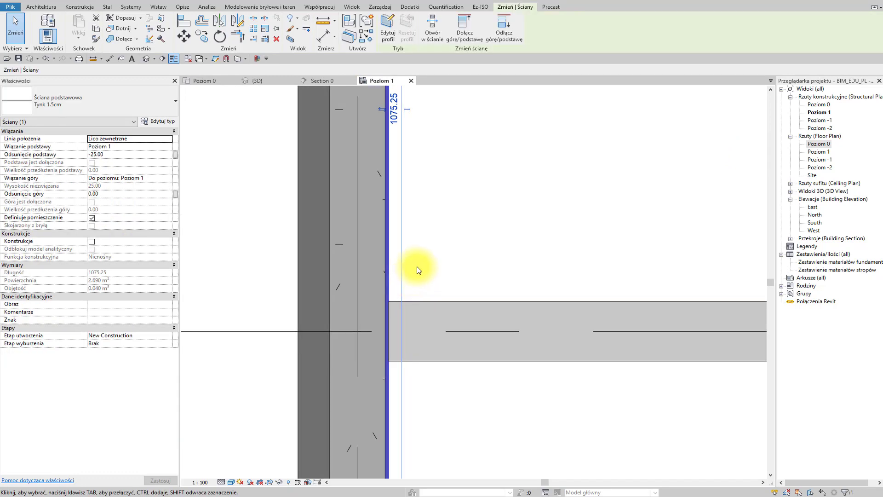
pyautogui.press('s')
pyautogui.press('l')
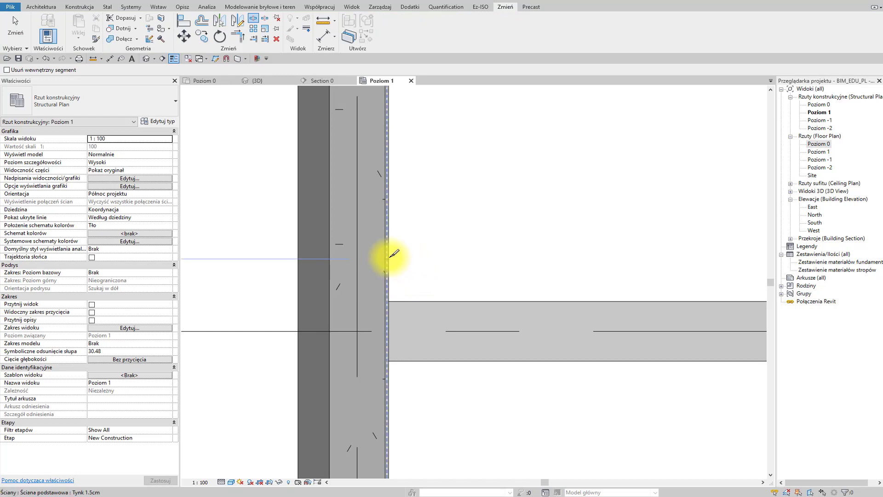
pyautogui.click(388, 256)
pyautogui.press('Escape')
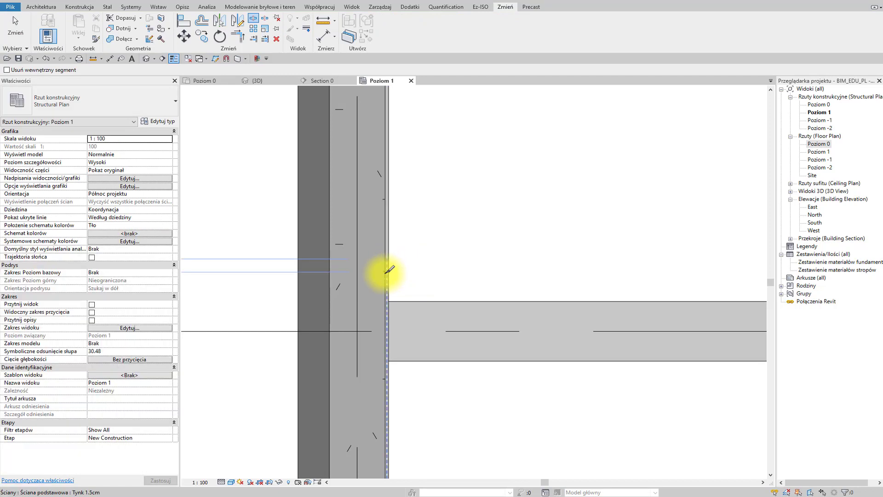
# Split the Tynk 1.5cm plaster wall at the 24 cm cross wall and pull both cut ends clear of the junction.
pyautogui.click(385, 274)
pyautogui.moveTo(388, 262); pyautogui.dragTo(385, 376)
pyautogui.press('Escape')
pyautogui.click(381, 250)
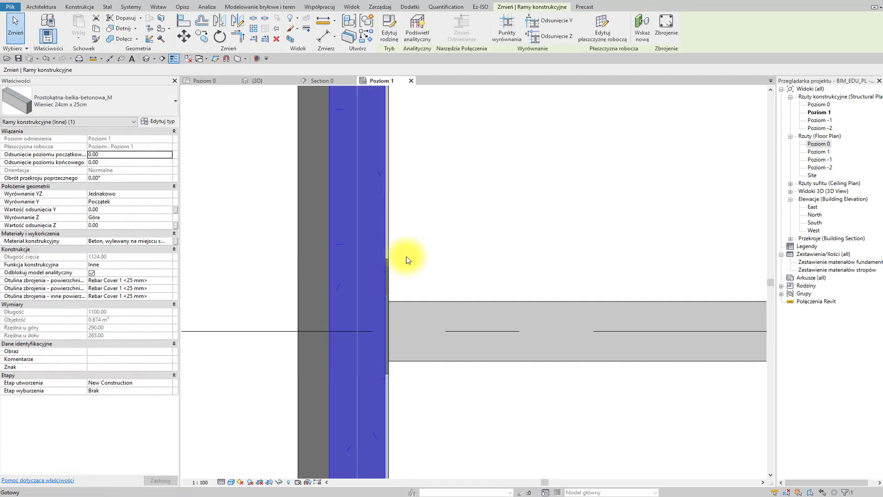
pyautogui.press('Escape')
pyautogui.scroll(3, 407, 259)
pyautogui.click(358, 200)
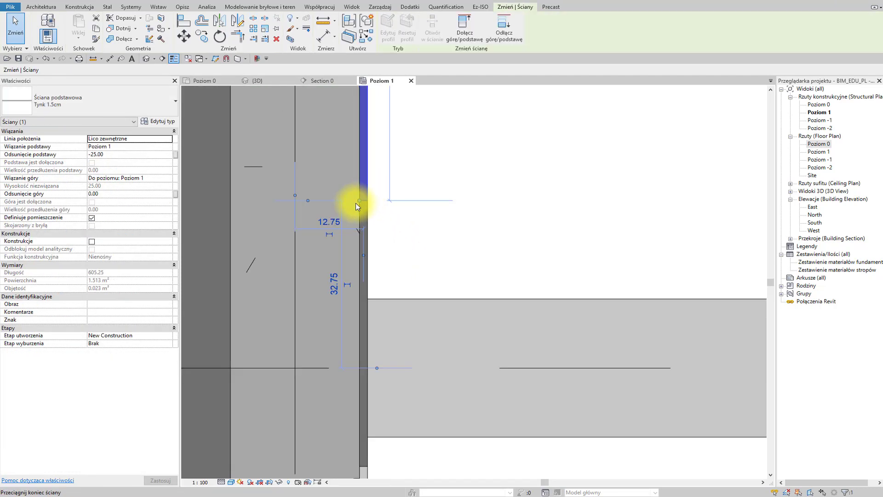
pyautogui.moveTo(360, 246); pyautogui.dragTo(361, 287)
pyautogui.press('Escape')
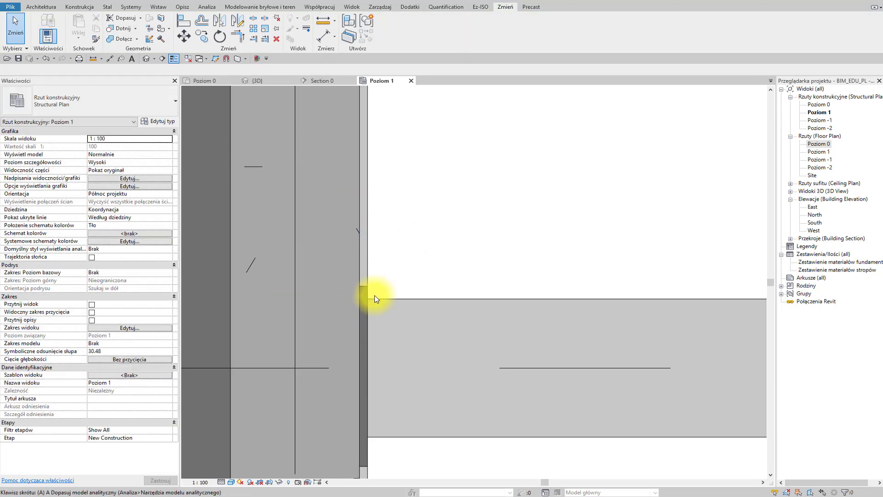
# Align the two plaster wall ends with the opposite faces of the 24 cm cross wall.
pyautogui.click(398, 368)
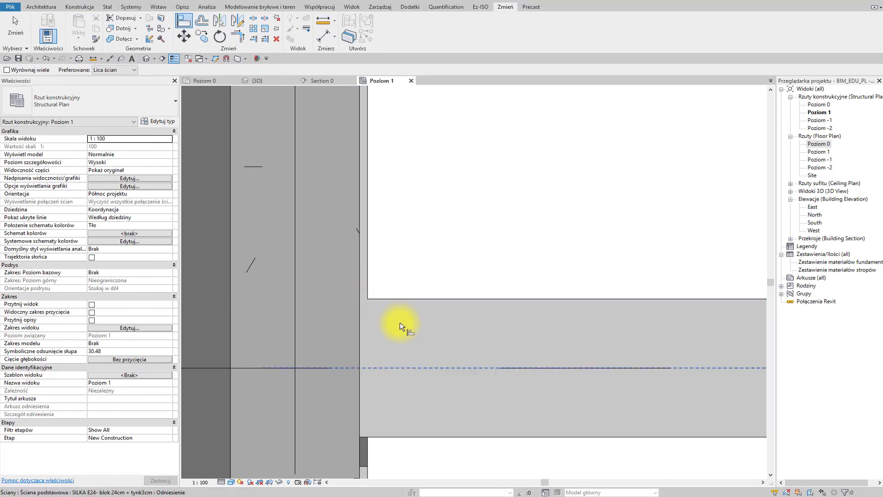
pyautogui.moveTo(399, 326); pyautogui.dragTo(386, 154, button='middle')
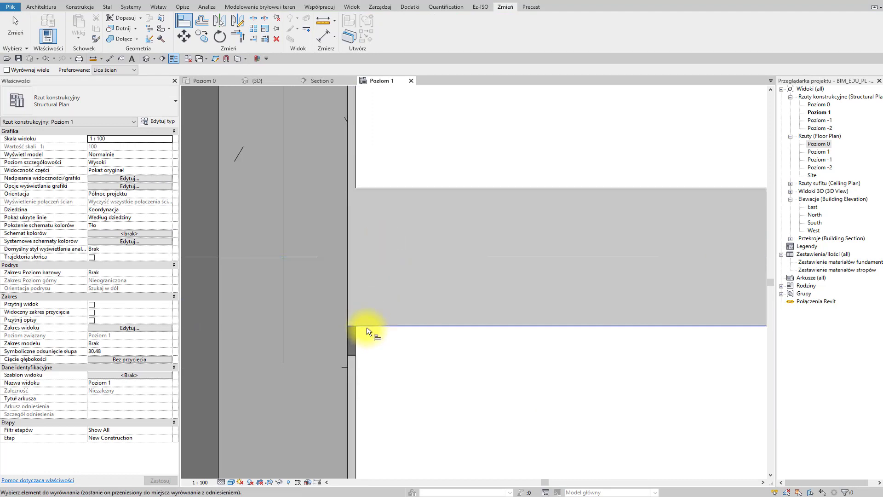
pyautogui.click(352, 357)
pyautogui.press('Escape')
pyautogui.press('Escape')
pyautogui.scroll(-4, 394, 353)
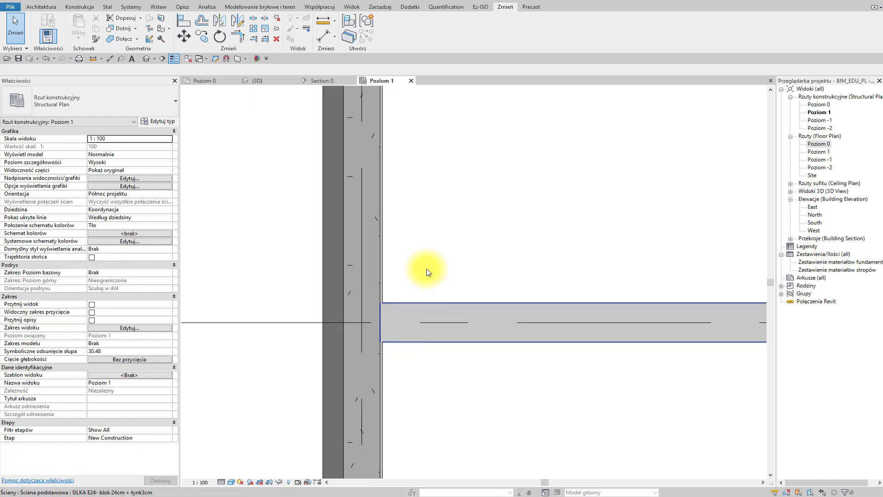
# Split the Tynk 1.5cm plaster wall along the ring beam where the 12 cm partition wall meets it.
pyautogui.scroll(-4, 422, 280)
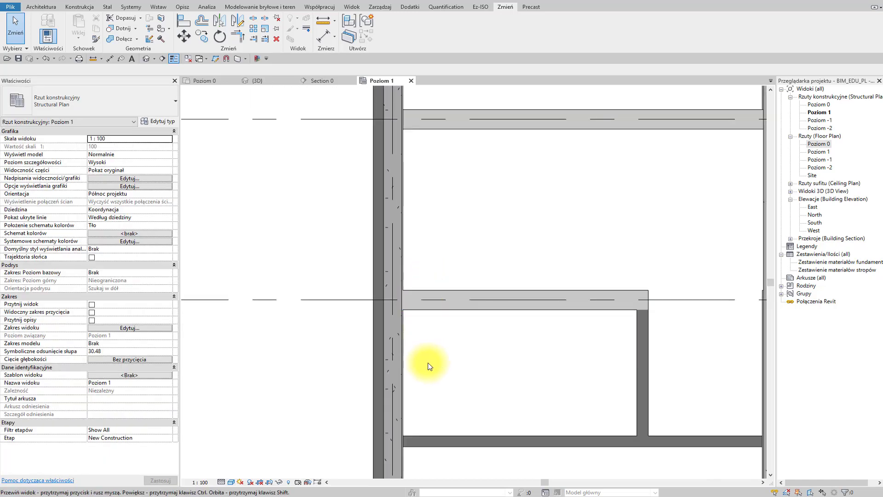
pyautogui.moveTo(417, 409); pyautogui.dragTo(403, 318, button='middle')
pyautogui.scroll(5, 387, 292)
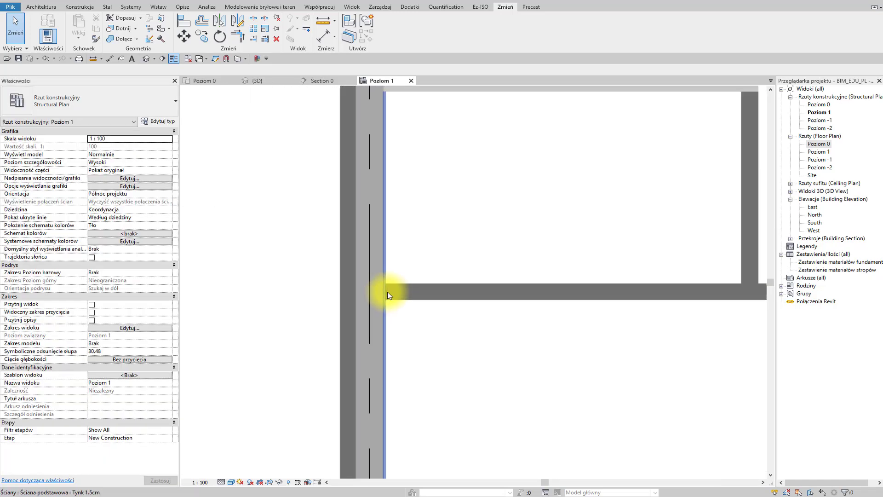
pyautogui.press('s')
pyautogui.press('l')
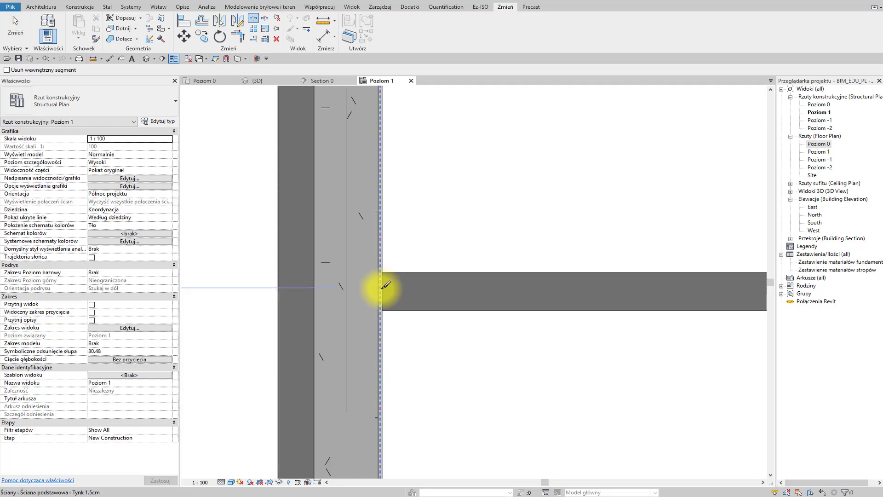
pyautogui.press('Escape')
# Pull the ends of the two plaster segments back beyond both faces of the 12 cm partition wall.
pyautogui.click(380, 283)
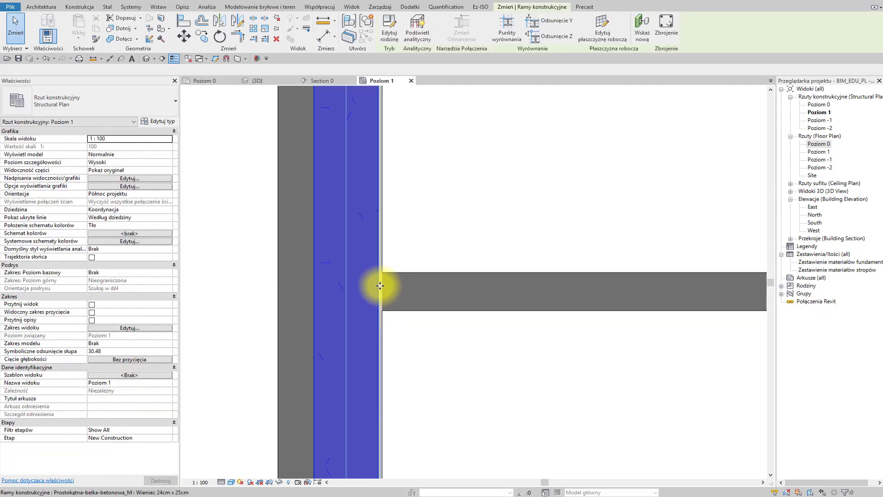
pyautogui.click(383, 275)
pyautogui.click(382, 283)
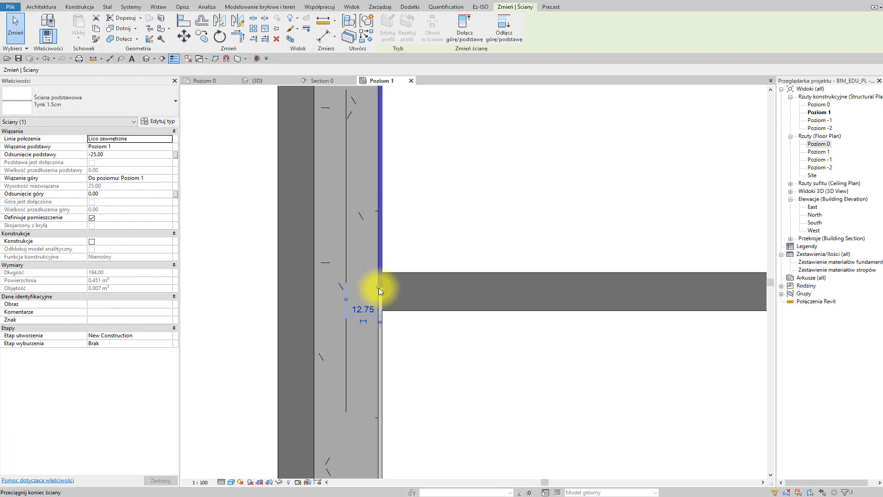
pyautogui.click(384, 290)
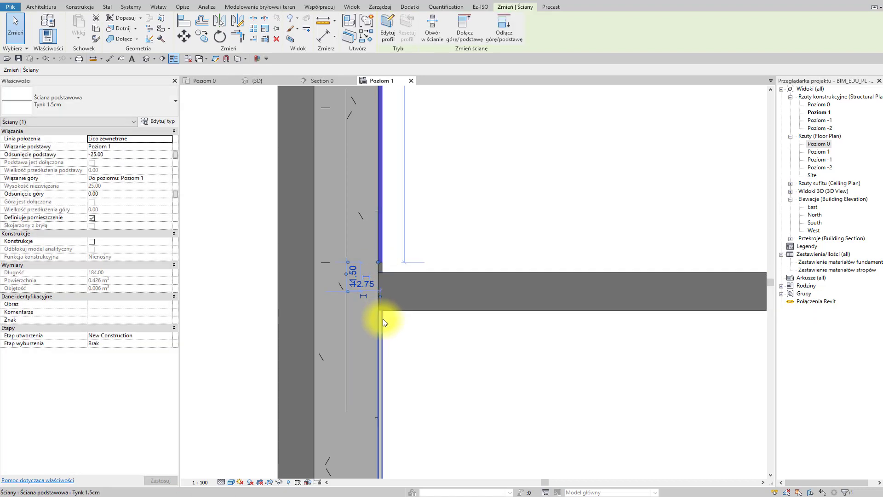
pyautogui.moveTo(379, 292); pyautogui.dragTo(379, 330)
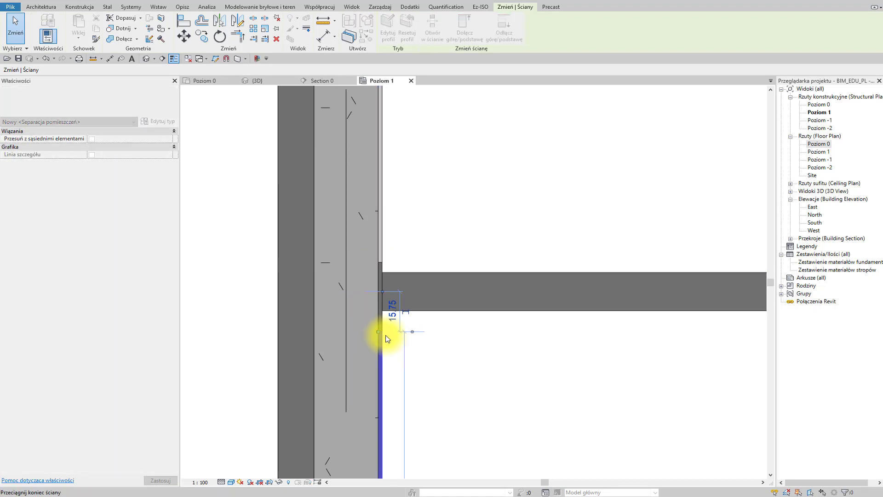
pyautogui.click(390, 334)
pyautogui.scroll(2, 382, 255)
pyautogui.click(376, 267)
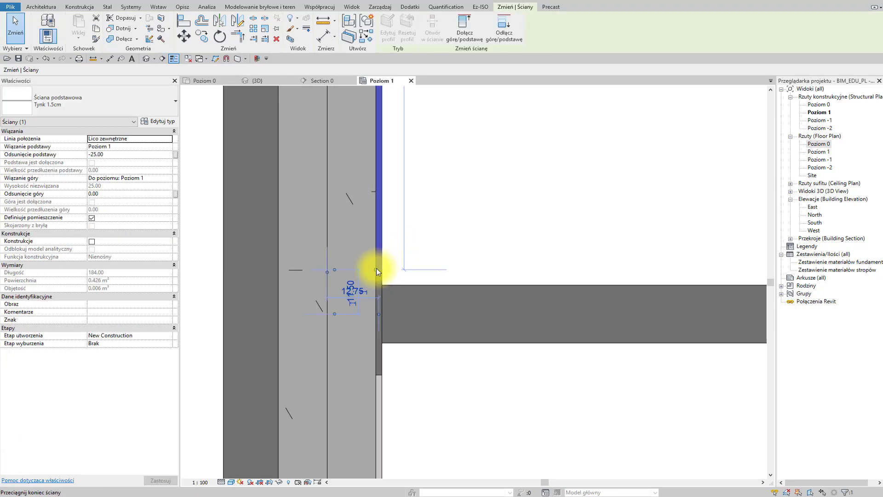
pyautogui.moveTo(376, 278); pyautogui.dragTo(377, 261)
pyautogui.press('Escape')
# Align the two plaster segment ends with the faces of the 12 cm partition wall.
pyautogui.press('a')
pyautogui.press('l')
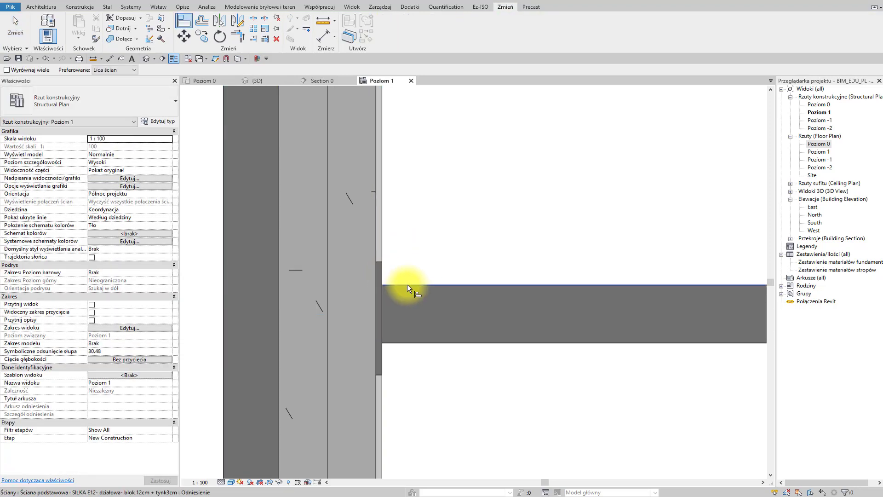
pyautogui.click(400, 351)
pyautogui.click(381, 373)
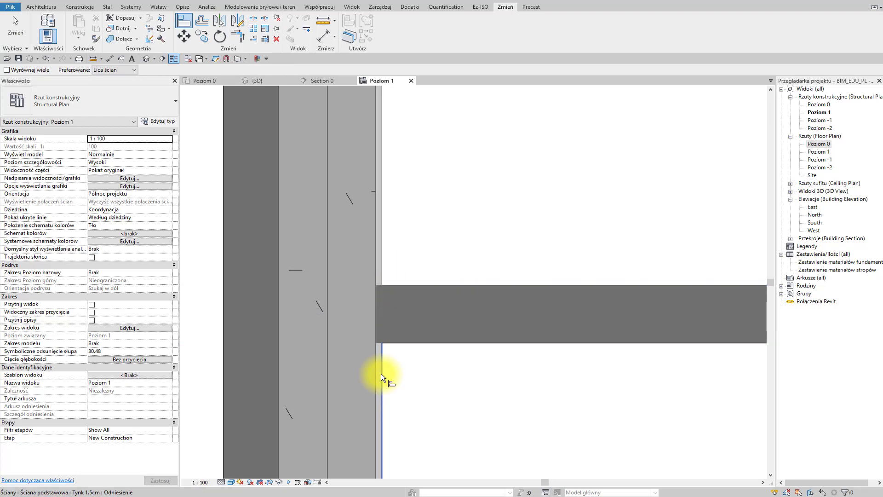
pyautogui.press('Escape')
pyautogui.scroll(-3, 410, 371)
pyautogui.scroll(7, 400, 359)
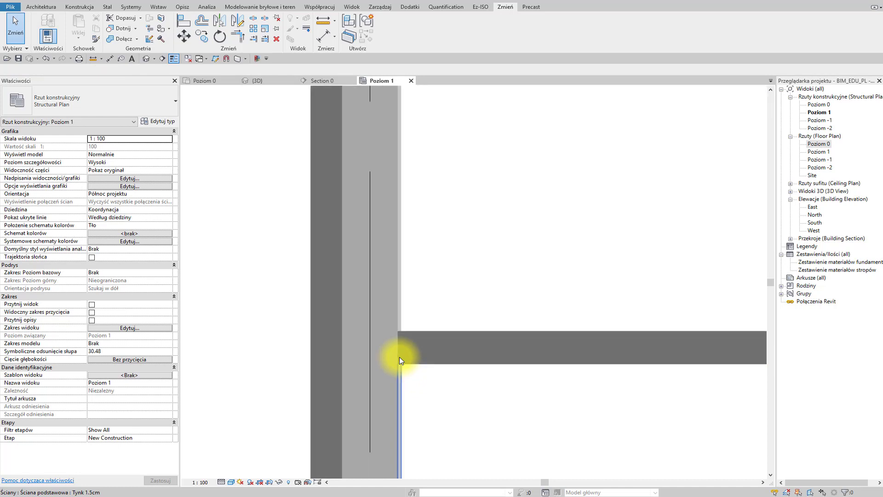
pyautogui.scroll(-4, 413, 341)
pyautogui.scroll(-4, 440, 280)
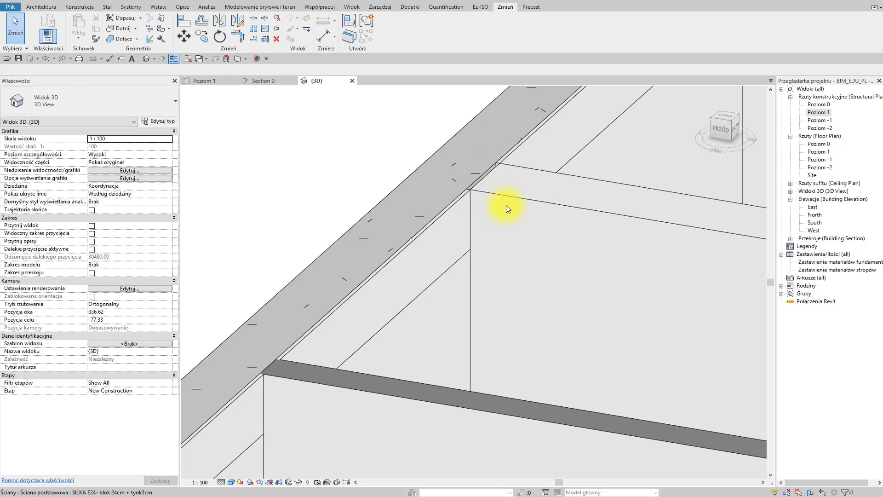
# In the Poziom 1 plan, pull both plaster segment ends out of the 24 cm cross wall beside the section line.
pyautogui.click(209, 83)
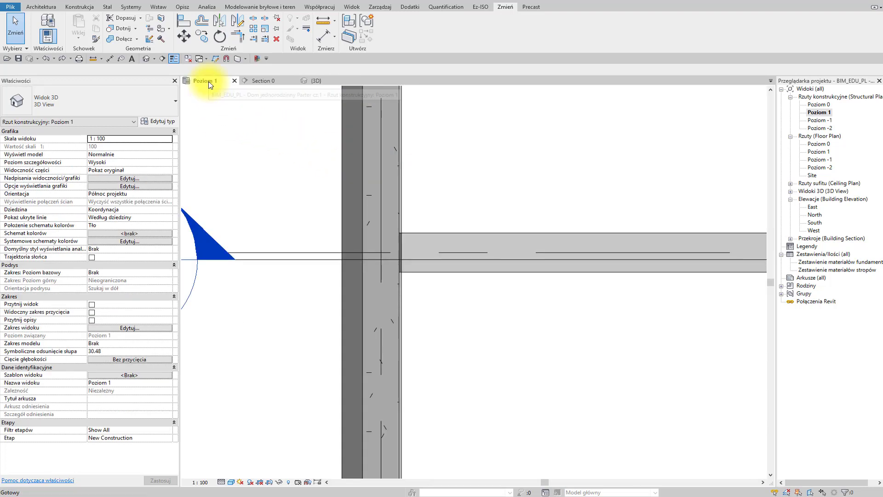
pyautogui.click(404, 291)
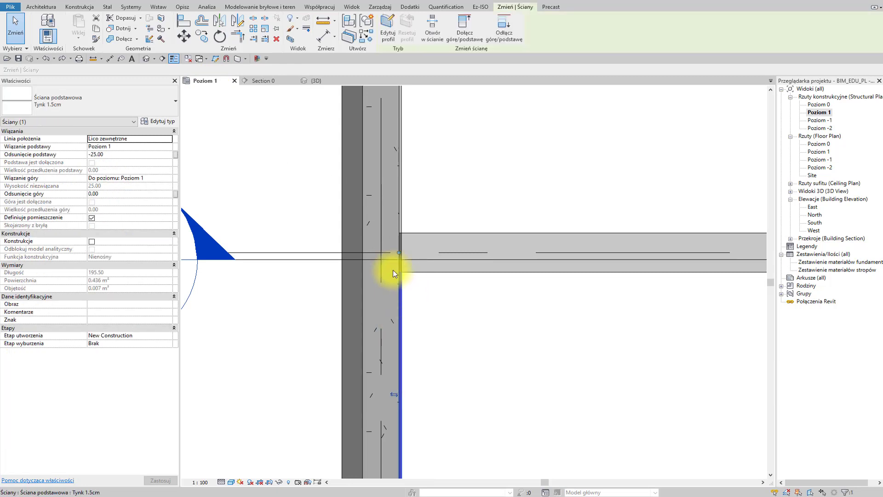
pyautogui.moveTo(397, 252); pyautogui.dragTo(398, 304)
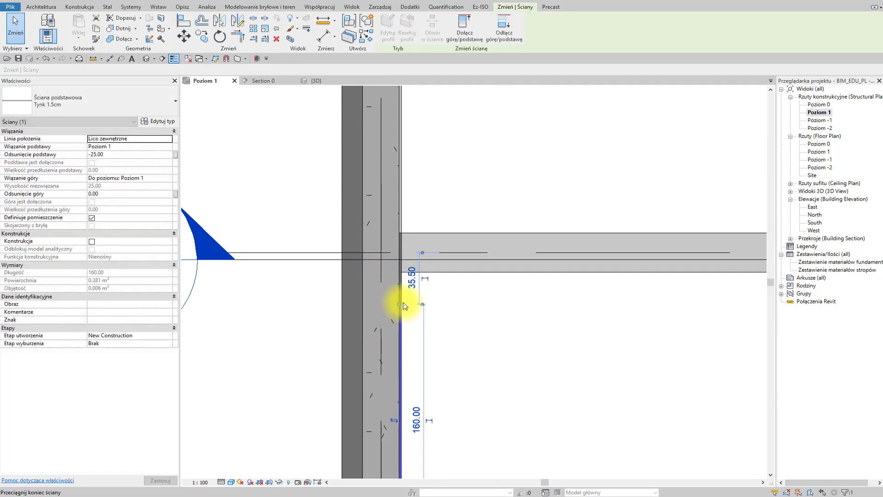
pyautogui.click(401, 218)
pyautogui.click(416, 215)
pyautogui.scroll(2, 415, 216)
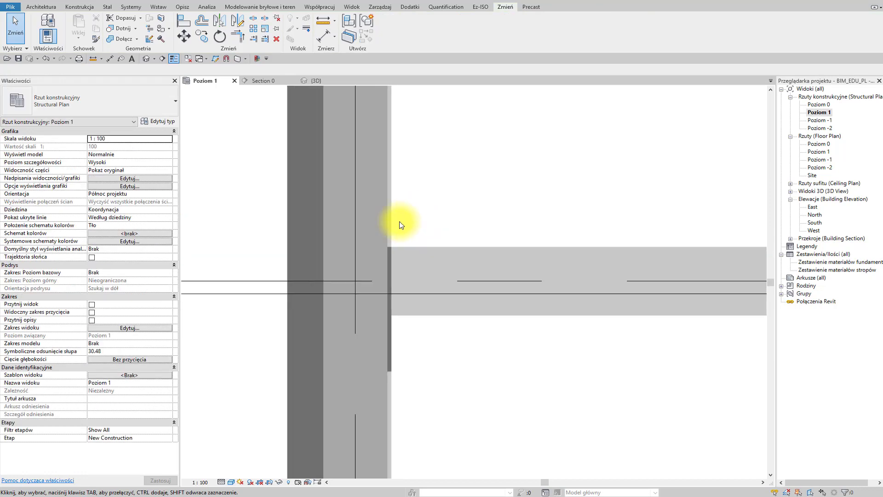
pyautogui.click(394, 234)
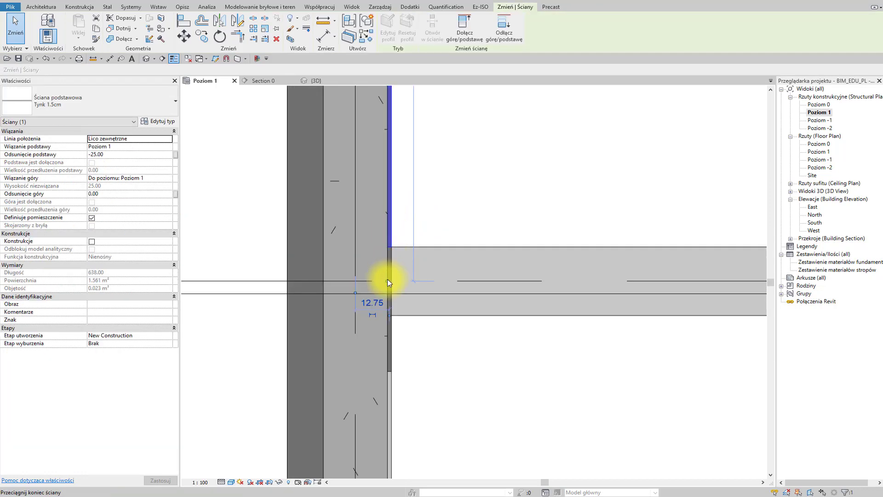
pyautogui.moveTo(388, 280); pyautogui.dragTo(394, 205)
pyautogui.click(474, 215)
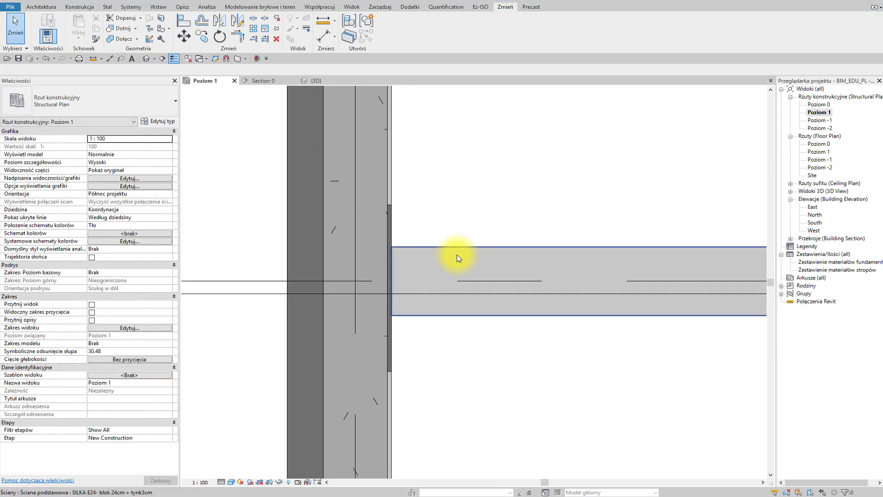
# Align both plaster segment ends to the faces of the 24 cm cross wall beside the section line.
pyautogui.press('l')
pyautogui.scroll(3, 395, 331)
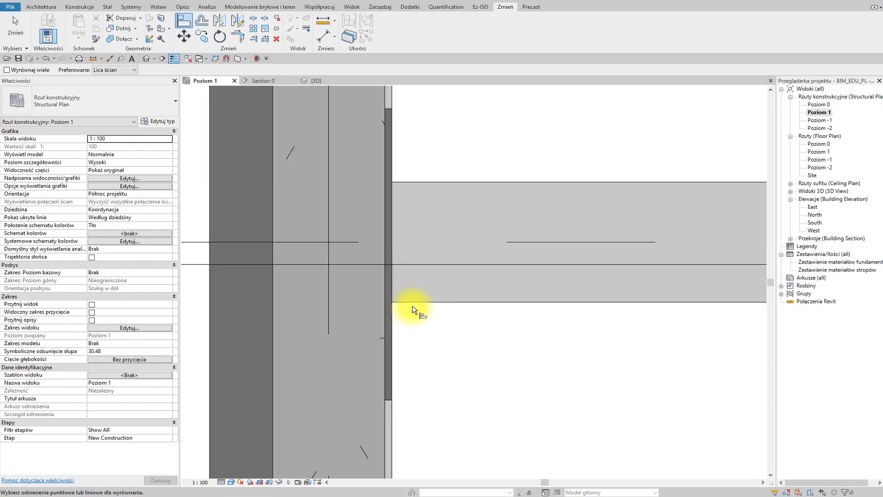
pyautogui.click(414, 303)
pyautogui.click(386, 403)
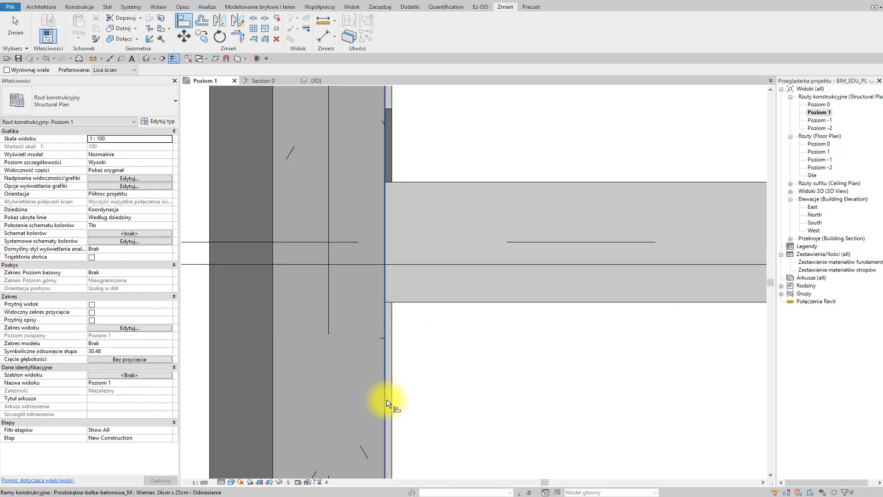
pyautogui.click(434, 181)
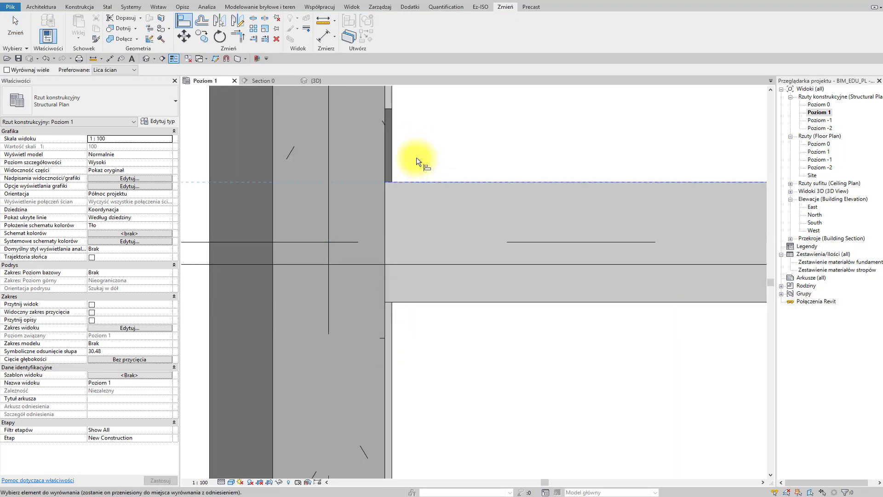
pyautogui.click(389, 110)
pyautogui.scroll(-3, 449, 152)
pyautogui.press('Escape')
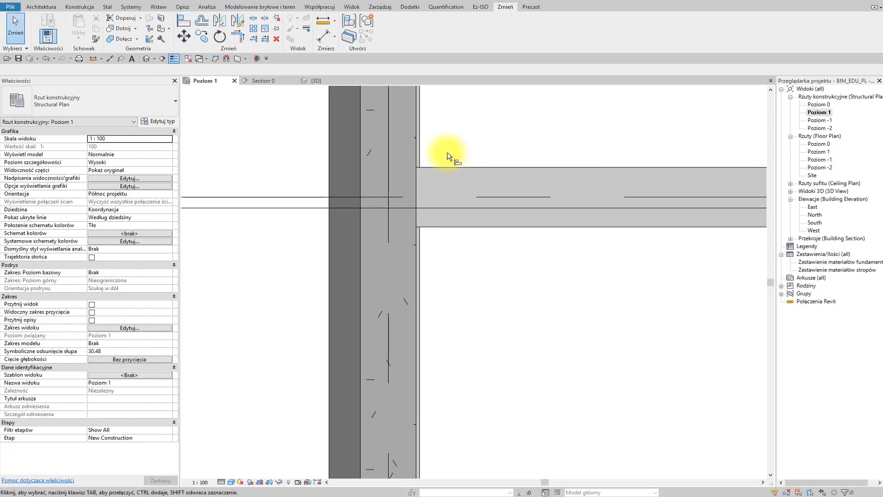
# Examine in the 3D view how the plaster walls meet the cross walls along the outer ring beam.
pyautogui.hotkey('ctrl', 'Tab')
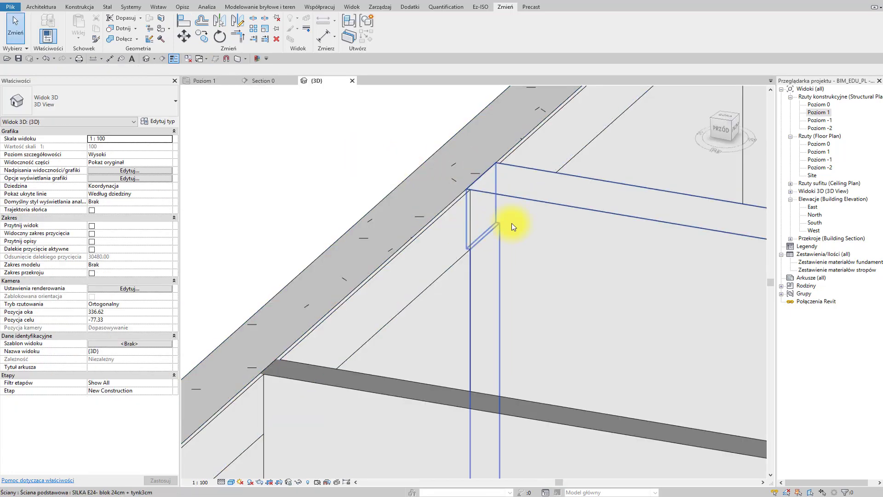
pyautogui.scroll(-3, 527, 272)
pyautogui.moveTo(526, 271); pyautogui.dragTo(513, 237, button='middle')
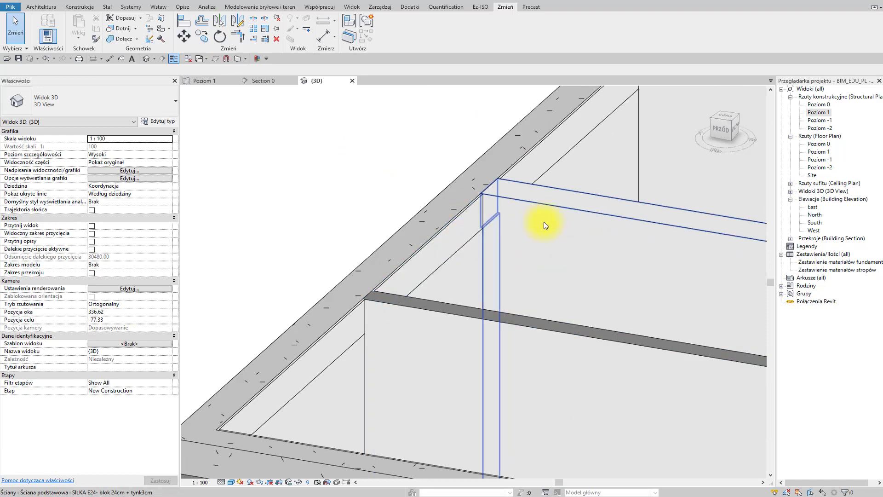
pyautogui.scroll(-4, 529, 272)
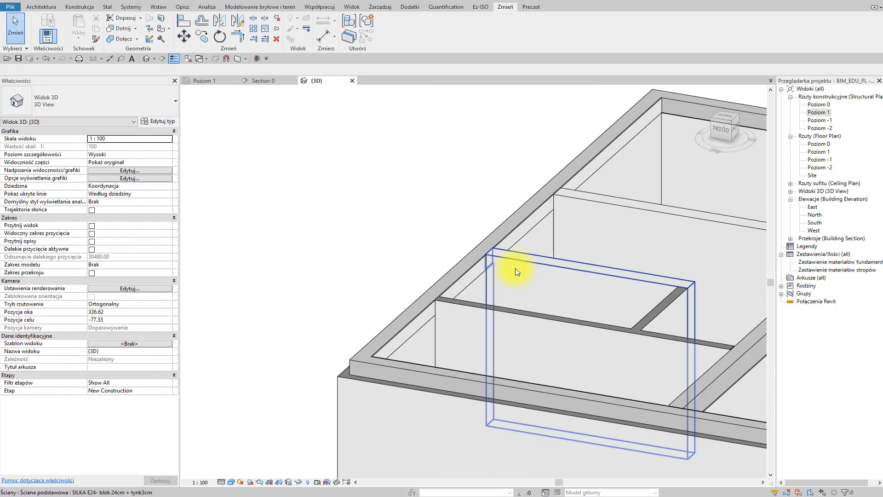
pyautogui.moveTo(526, 264); pyautogui.dragTo(469, 278, button='middle')
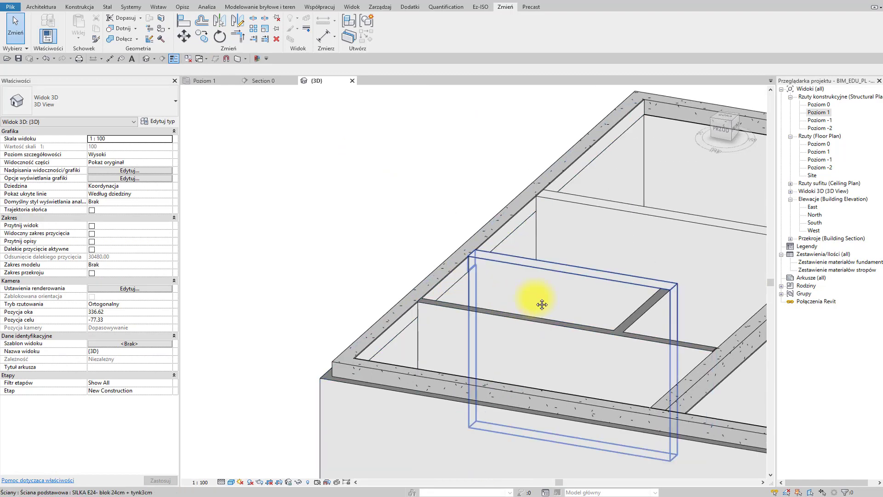
pyautogui.moveTo(541, 304)
pyautogui.keyDown('shift'); pyautogui.mouseDown(button='middle')
pyautogui.moveTo(449, 315)
pyautogui.moveTo(532, 314)
pyautogui.mouseUp(button='middle'); pyautogui.keyUp('shift')
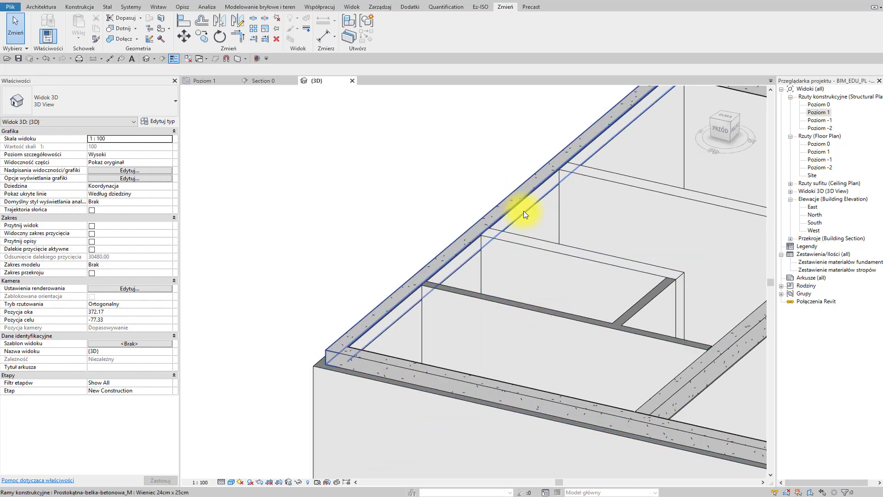
pyautogui.scroll(3, 460, 264)
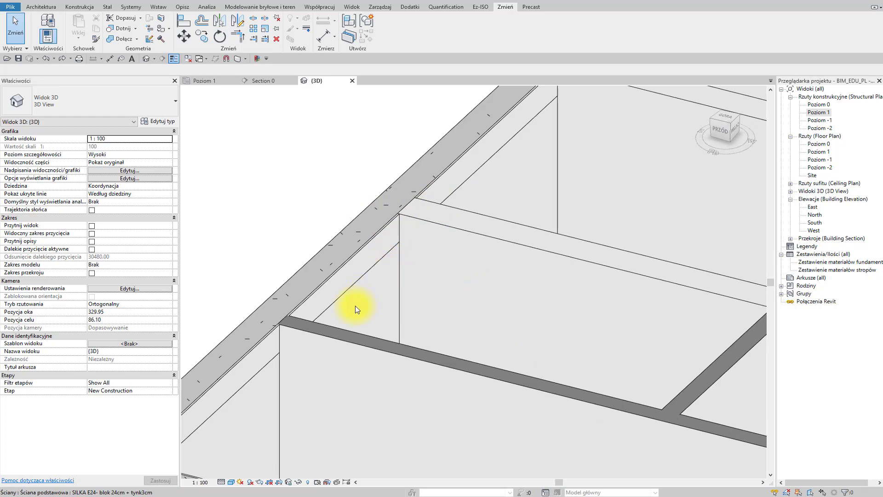
pyautogui.scroll(-1, 356, 308)
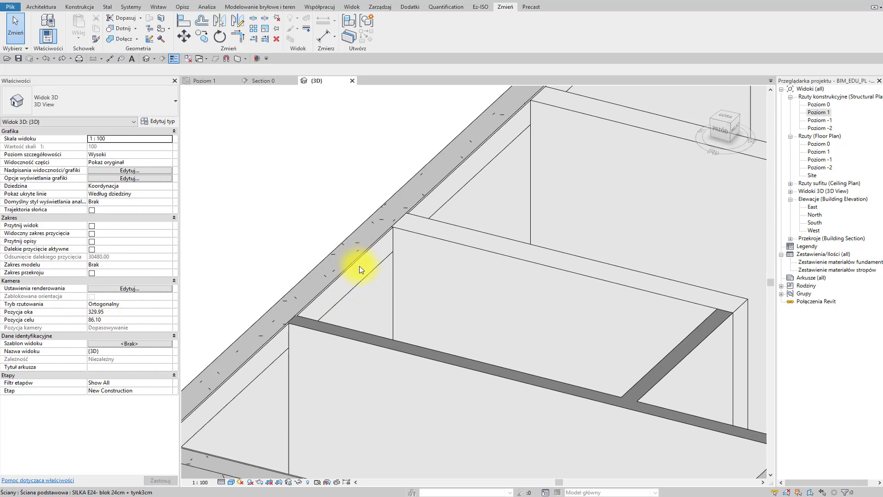
# Join the outer SILKA E24 wall's geometry with the plaster strip along the ring beam in the middle room.
pyautogui.scroll(-1, 364, 265)
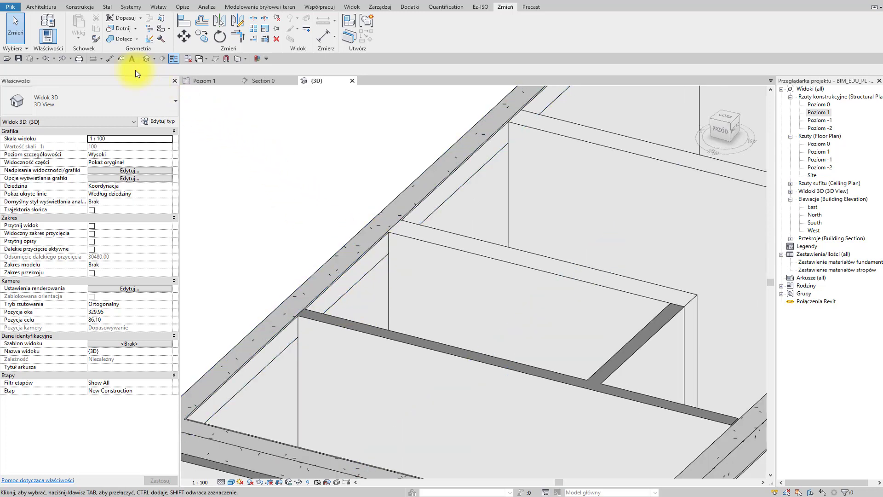
pyautogui.click(121, 41)
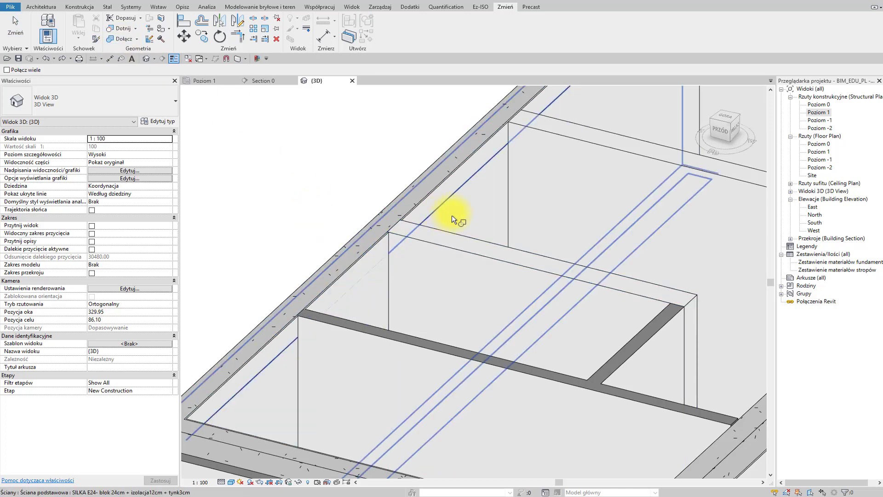
pyautogui.click(449, 201)
pyautogui.moveTo(474, 220); pyautogui.dragTo(314, 404, button='middle')
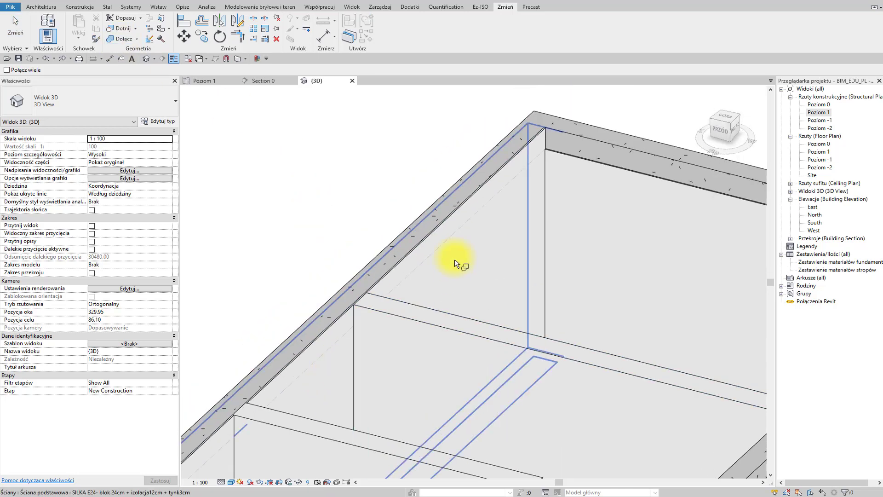
pyautogui.scroll(-2, 433, 301)
pyautogui.moveTo(276, 453); pyautogui.dragTo(385, 299, button='middle')
pyautogui.scroll(1, 315, 344)
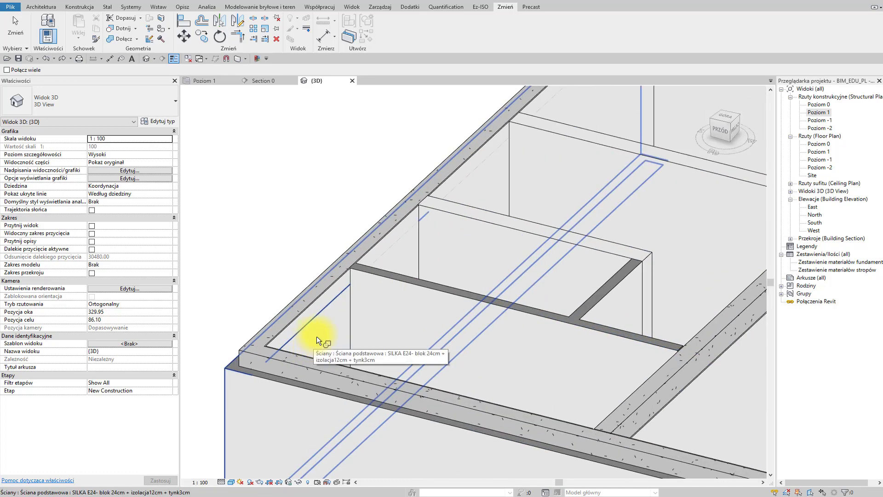
# Join the outer SILKA E24 wall's geometry with the 1.5 cm plaster strip in the corner room.
pyautogui.click(316, 336)
pyautogui.click(316, 318)
pyautogui.scroll(-2, 338, 328)
pyautogui.keyDown('shift'); pyautogui.moveTo(453, 374); pyautogui.dragTo(489, 360, button='middle'); pyautogui.keyUp('shift')
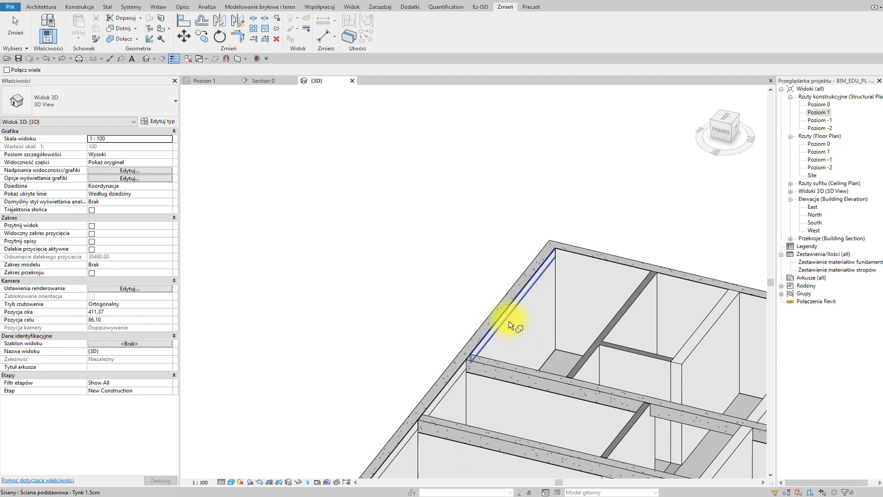
pyautogui.click(508, 322)
pyautogui.press('Escape')
pyautogui.scroll(-2, 509, 360)
pyautogui.moveTo(509, 360); pyautogui.dragTo(507, 352, button='middle')
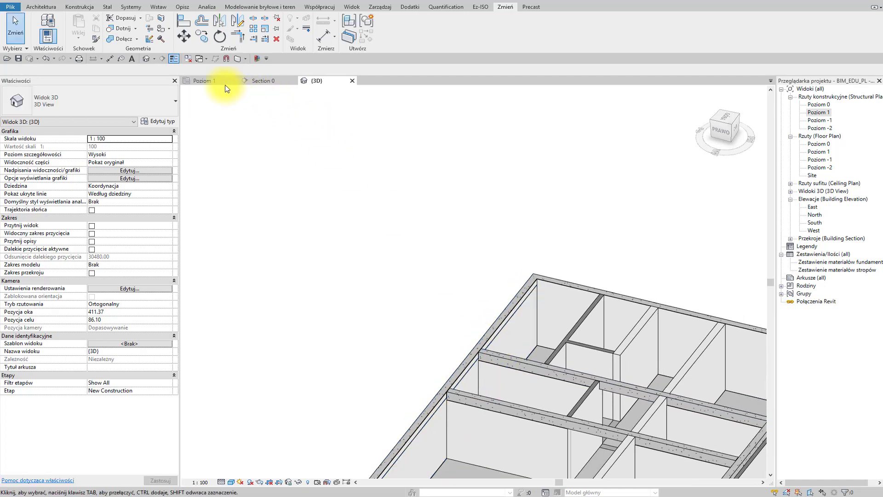
# Examine in the Poziom 1 plan how the 1.5 cm plaster segments meet the cross beam at the ring beam.
pyautogui.click(225, 82)
pyautogui.scroll(-2, 335, 282)
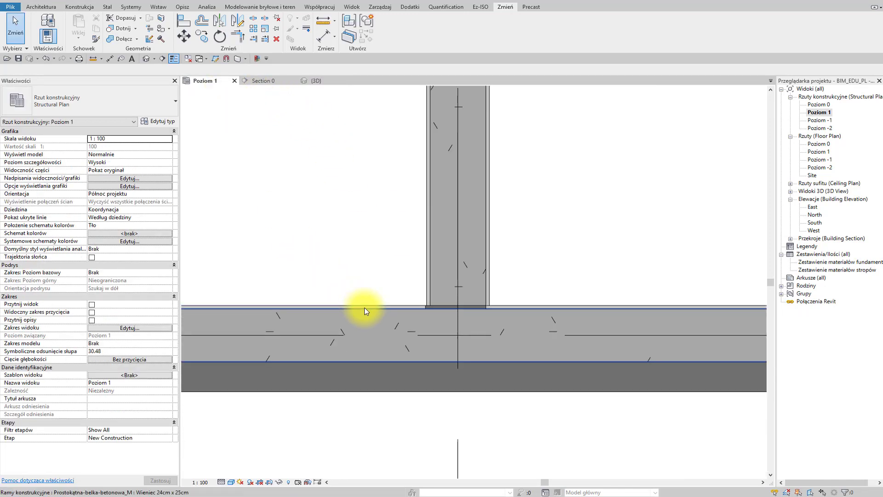
pyautogui.click(368, 306)
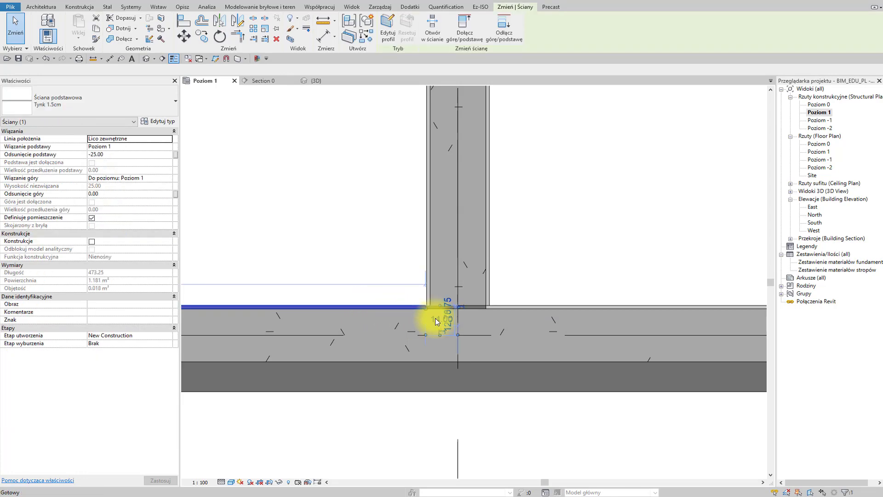
pyautogui.press('Escape')
pyautogui.click(517, 311)
pyautogui.press('Escape')
pyautogui.scroll(-2, 545, 314)
pyautogui.moveTo(570, 316); pyautogui.dragTo(570, 357, button='middle')
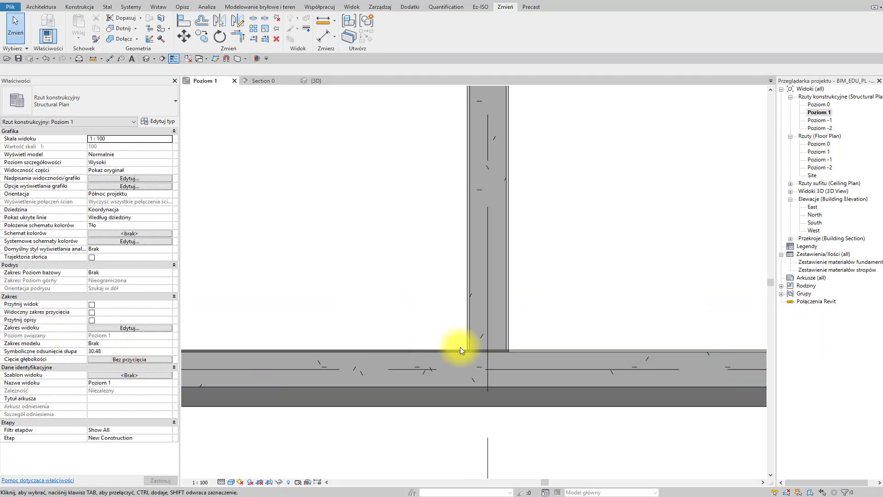
pyautogui.click(528, 347)
pyautogui.press('Escape')
# Extend the lower end of the 24 cm x 35 cm beam to the ring beam's axis and disallow its join there.
pyautogui.moveTo(727, 307); pyautogui.dragTo(442, 345, button='middle')
pyautogui.moveTo(722, 322); pyautogui.dragTo(428, 335, button='middle')
pyautogui.moveTo(591, 339); pyautogui.dragTo(354, 326, button='middle')
pyautogui.scroll(-2, 407, 347)
pyautogui.moveTo(412, 300); pyautogui.dragTo(451, 276, button='middle')
pyautogui.scroll(5, 452, 273)
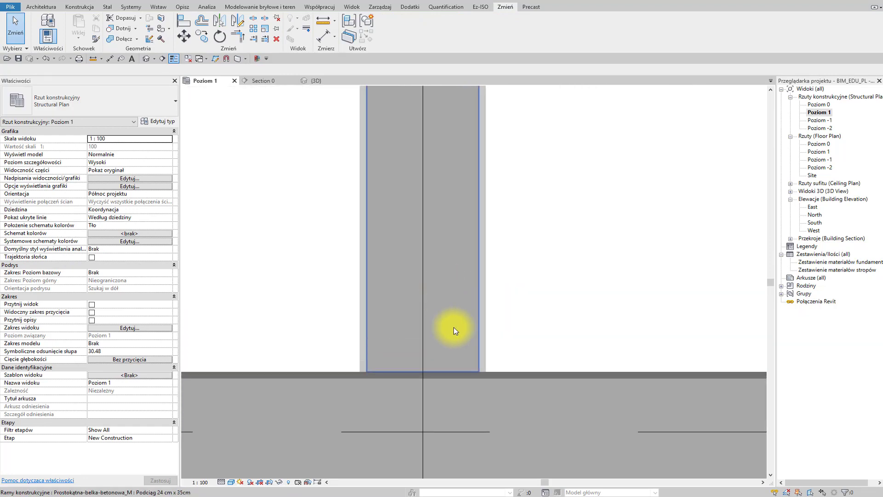
pyautogui.moveTo(453, 327); pyautogui.dragTo(459, 367, button='middle')
pyautogui.click(460, 367)
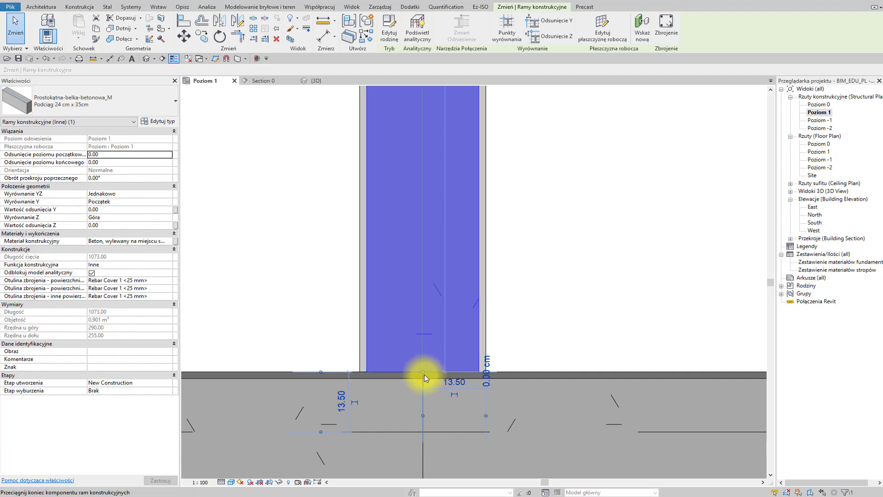
pyautogui.moveTo(423, 377); pyautogui.dragTo(423, 432)
pyautogui.rightClick(423, 432)
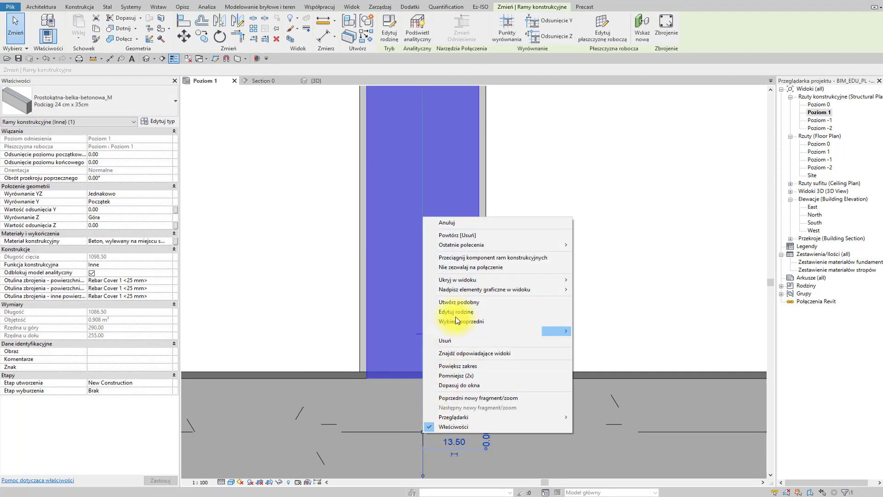
pyautogui.click(461, 268)
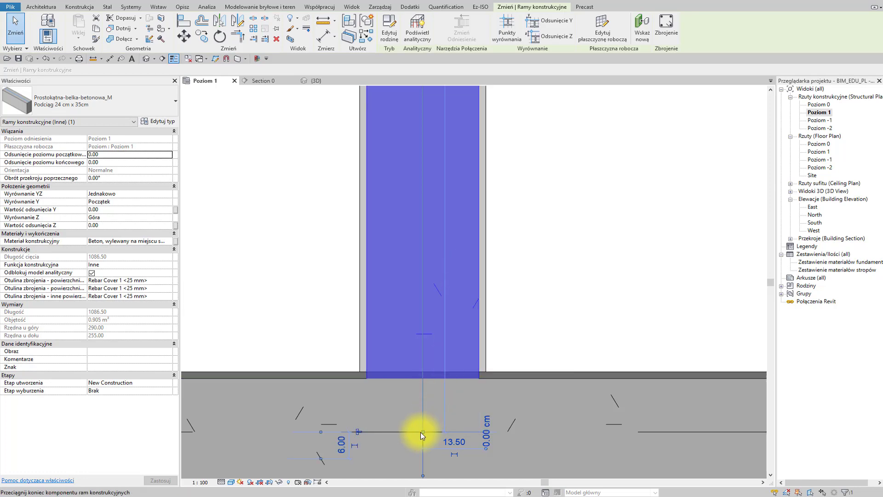
# Pull the beam's unjoined lower end back to the ring beam's inner face, behind the plaster.
pyautogui.moveTo(422, 435); pyautogui.dragTo(429, 384)
pyautogui.click(538, 313)
pyautogui.scroll(-2, 536, 325)
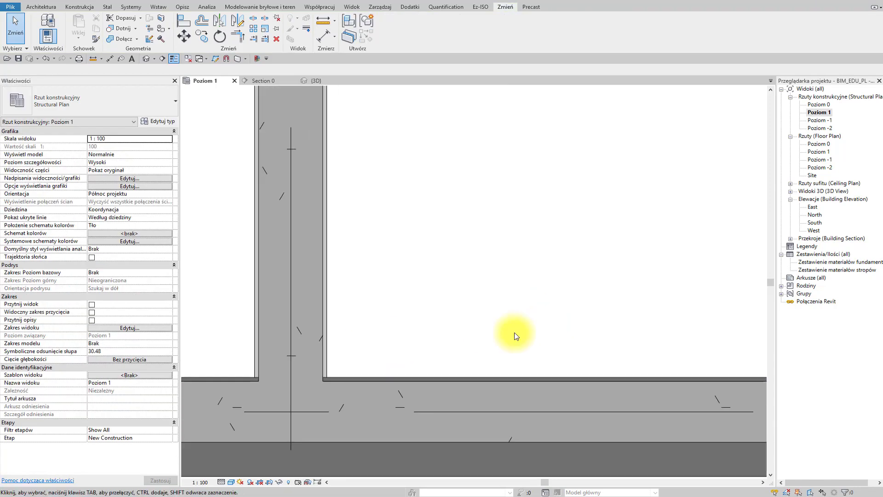
# Disallow the join at the lower end of the next 24 cm x 35 cm beam along the ring beam.
pyautogui.moveTo(515, 332); pyautogui.dragTo(277, 332, button='middle')
pyautogui.moveTo(575, 329); pyautogui.dragTo(298, 332, button='middle')
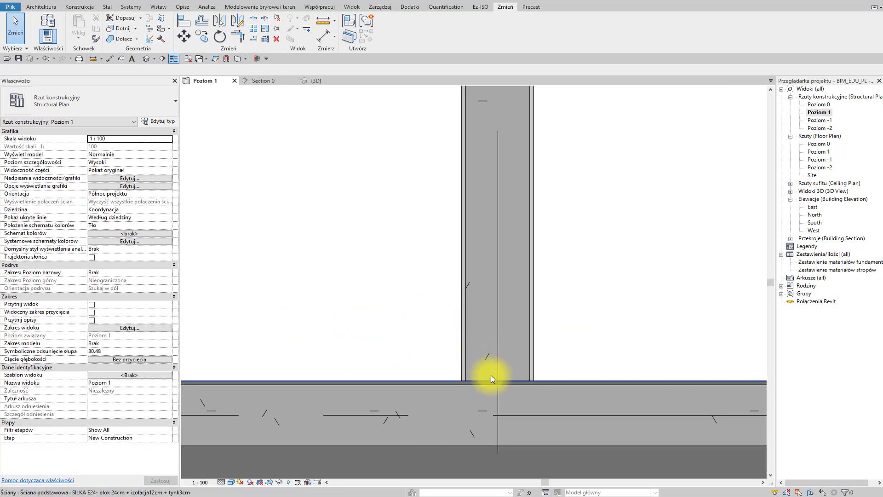
pyautogui.click(490, 374)
pyautogui.moveTo(499, 436); pyautogui.dragTo(498, 415)
pyautogui.press('Escape')
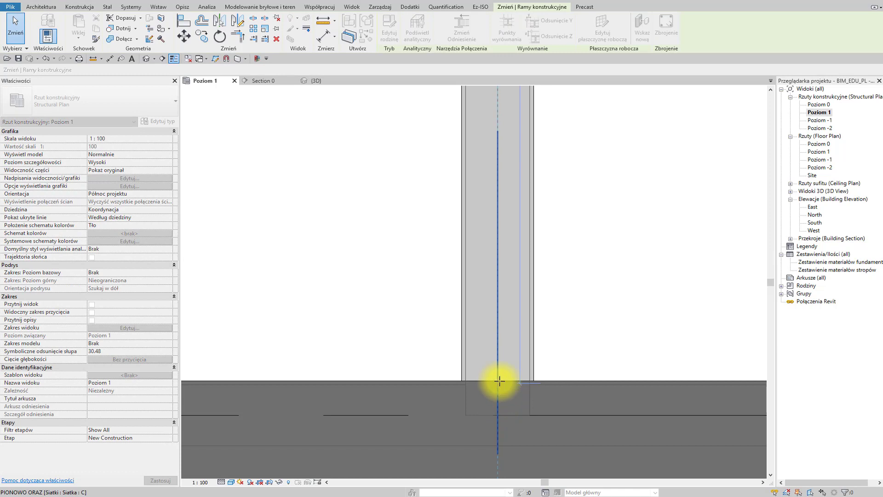
pyautogui.click(499, 381)
pyautogui.rightClick(500, 382)
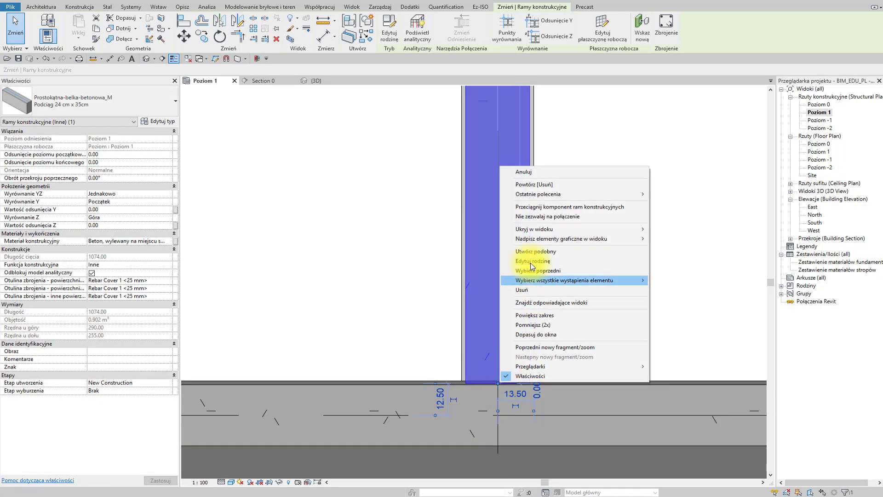
pyautogui.click(526, 218)
# Move this second beam's lower end through the plaster to the ring beam's inner face.
pyautogui.scroll(5, 497, 384)
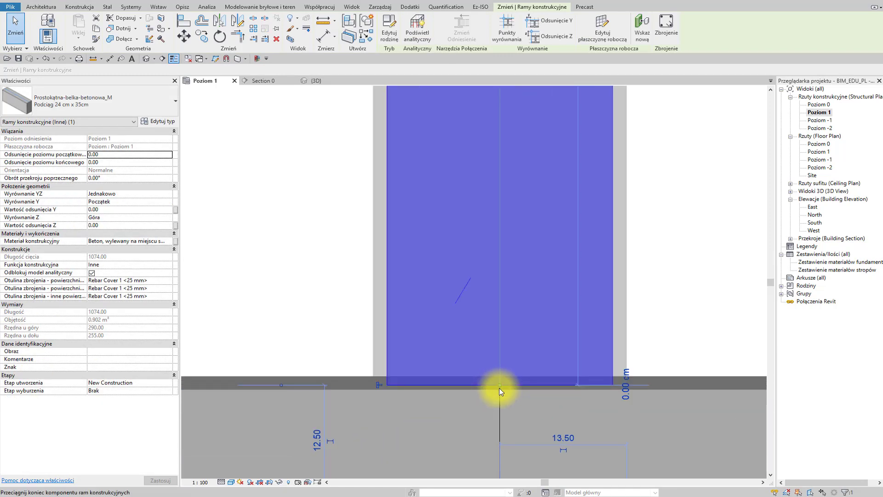
pyautogui.moveTo(499, 391); pyautogui.dragTo(500, 396)
pyautogui.press('Escape')
pyautogui.click(499, 336)
pyautogui.scroll(-2, 499, 405)
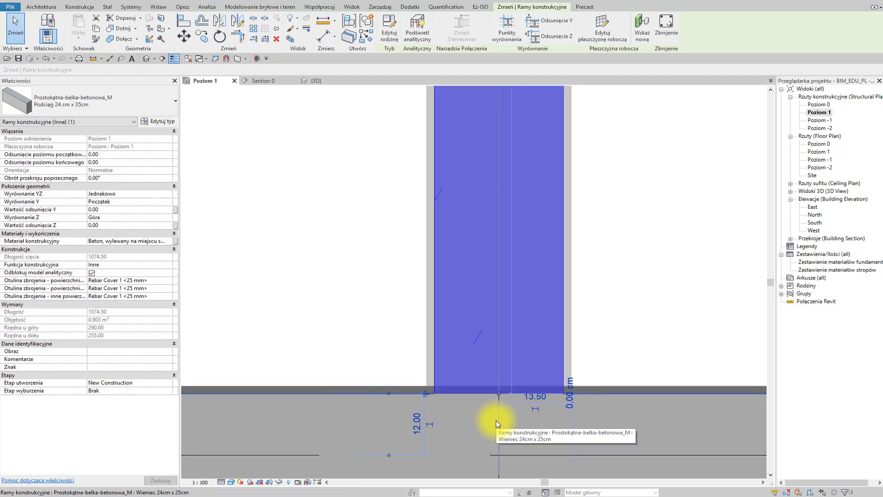
pyautogui.click(392, 316)
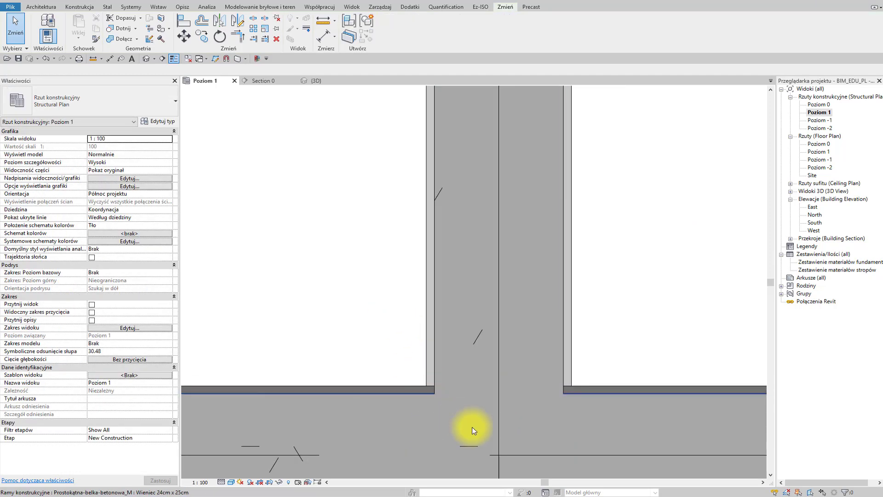
pyautogui.click(547, 361)
pyautogui.click(347, 301)
# Extend the upper end of the first 24 cm x 35 cm beam through the plaster to the opposite ring beam's inner face.
pyautogui.scroll(-3, 306, 291)
pyautogui.moveTo(306, 291); pyautogui.dragTo(493, 472, button='middle')
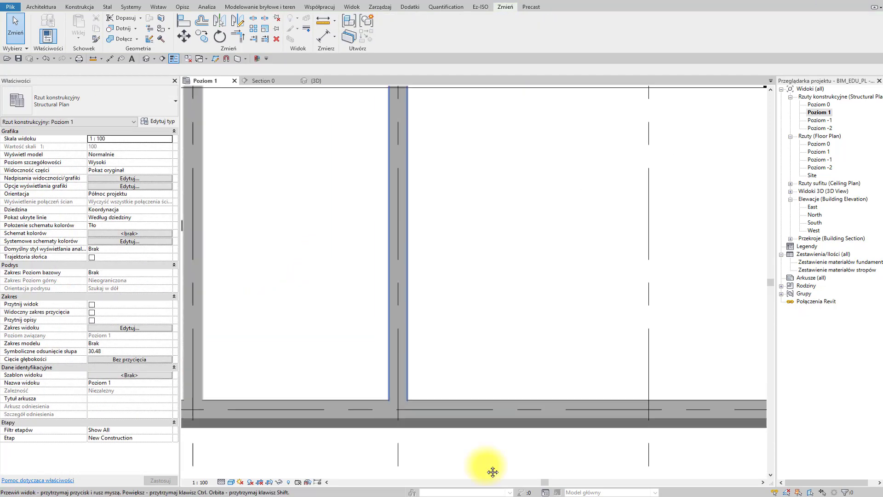
pyautogui.scroll(-2, 437, 276)
pyautogui.moveTo(437, 276); pyautogui.dragTo(437, 386, button='middle')
pyautogui.scroll(6, 385, 295)
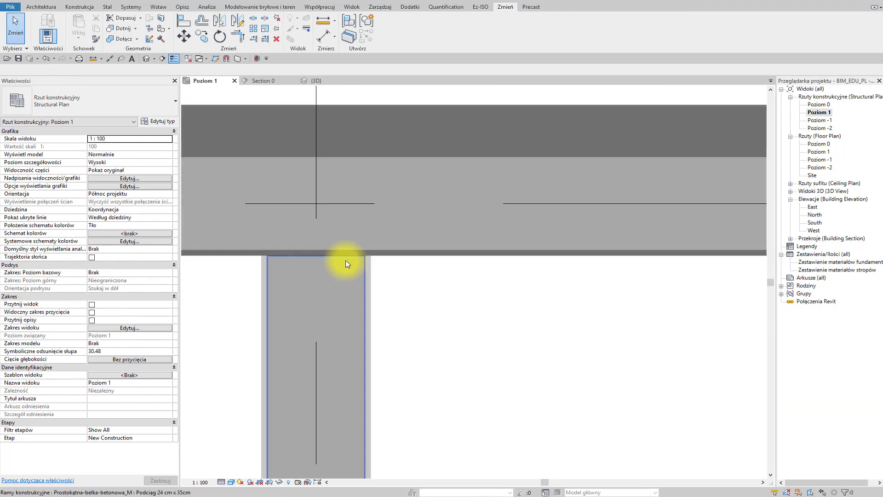
pyautogui.scroll(1, 346, 263)
pyautogui.click(345, 253)
pyautogui.press('Escape')
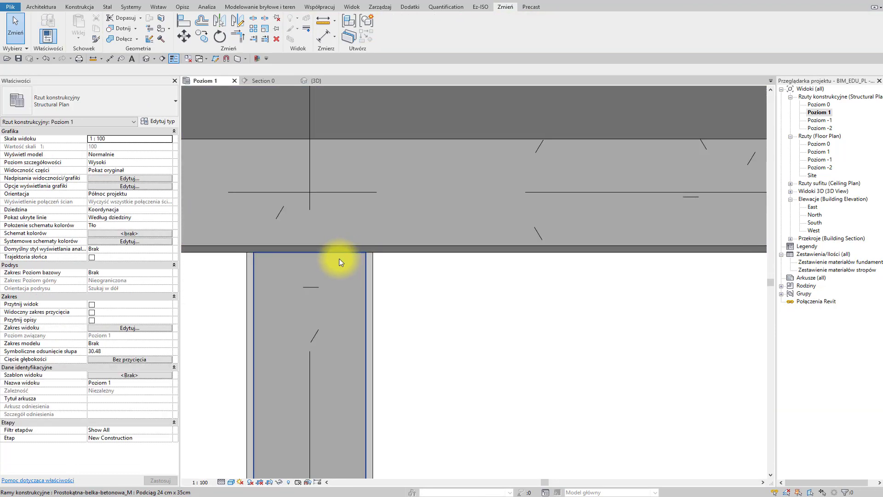
pyautogui.click(339, 261)
pyautogui.moveTo(316, 249)
pyautogui.mouseDown()
pyautogui.moveTo(309, 193)
pyautogui.moveTo(308, 244)
pyautogui.mouseUp()
pyautogui.rightClick(346, 183)
pyautogui.press('Escape')
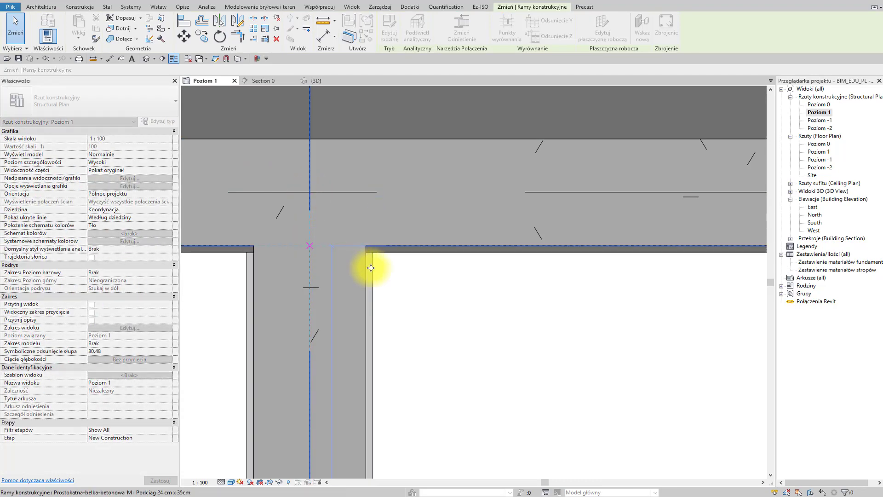
pyautogui.click(533, 306)
# Extend the upper end of the second 24 cm x 35 cm beam to the ring beam's axis and disallow its join.
pyautogui.scroll(-3, 552, 317)
pyautogui.scroll(2, 581, 326)
pyautogui.scroll(-1, 575, 326)
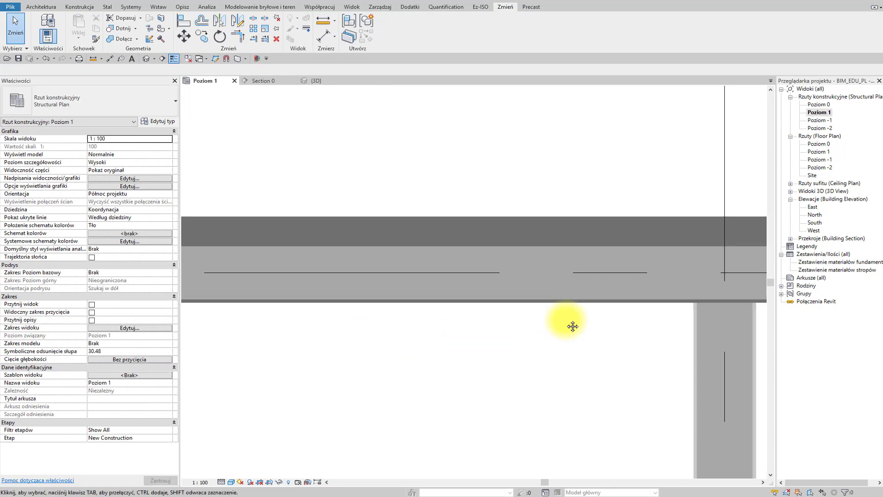
pyautogui.moveTo(572, 326); pyautogui.dragTo(545, 299, button='middle')
pyautogui.scroll(3, 552, 290)
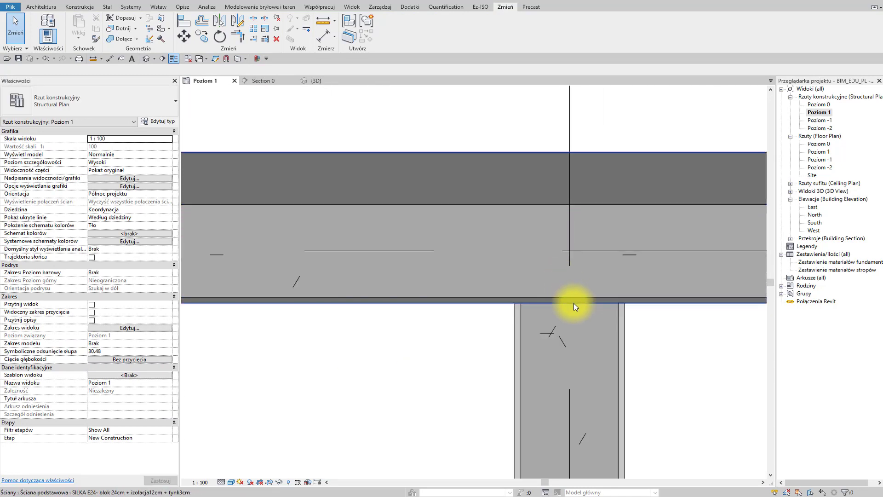
pyautogui.click(573, 303)
pyautogui.press('Escape')
pyautogui.click(579, 313)
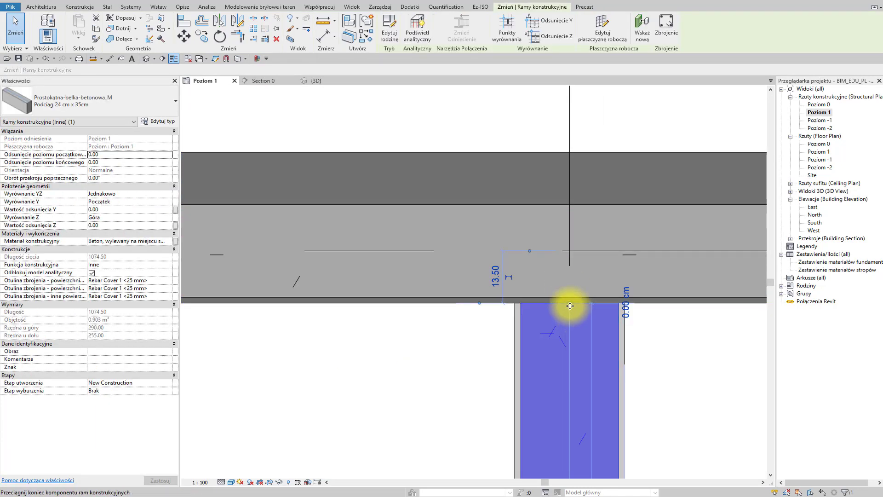
pyautogui.moveTo(569, 304); pyautogui.dragTo(570, 252)
pyautogui.rightClick(571, 252)
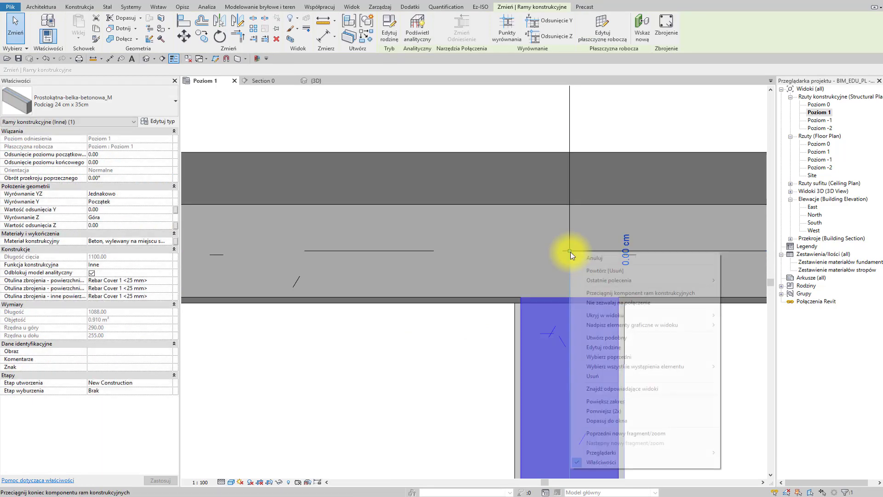
# Pull the second beam's unjoined upper end back to the ring beam's inner face.
pyautogui.click(570, 251)
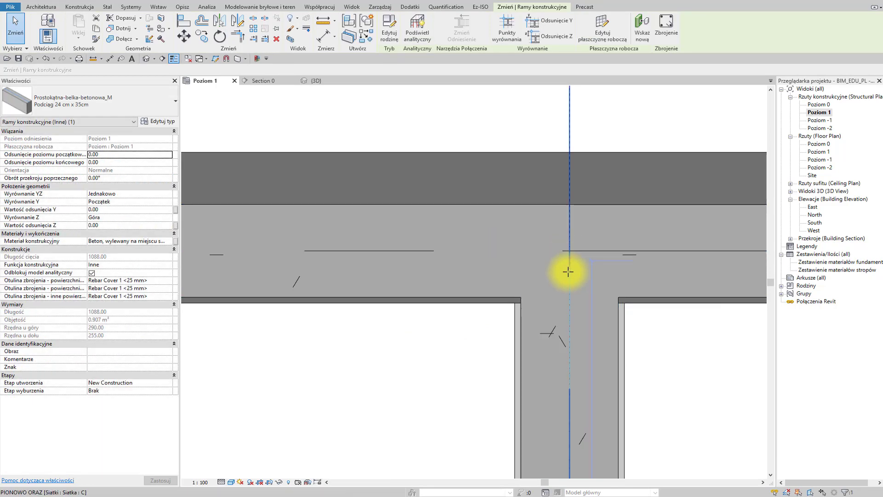
pyautogui.click(568, 325)
pyautogui.click(445, 359)
pyautogui.scroll(-5, 444, 360)
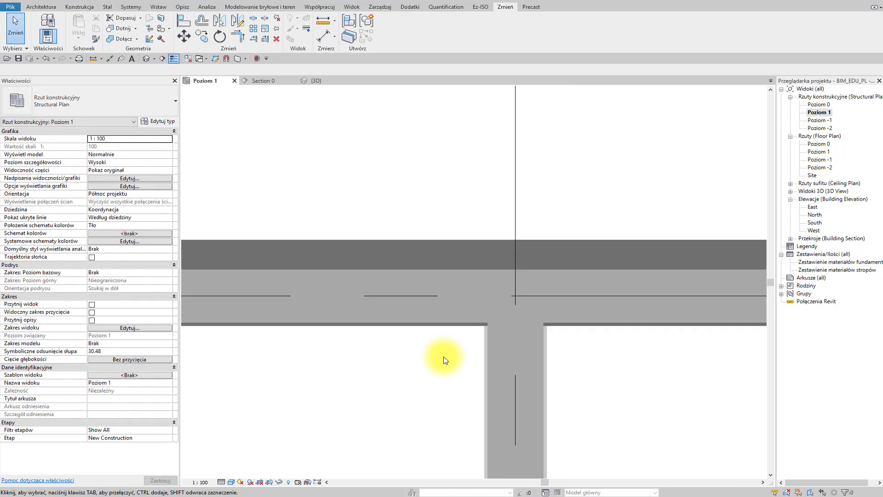
# Examine in the 3D view how the 24 cm x 35 cm beam's end meets the ring beam and plaster.
pyautogui.hotkey('ctrl', 'Tab')
pyautogui.keyDown('shift'); pyautogui.moveTo(499, 366); pyautogui.dragTo(466, 368, button='middle'); pyautogui.keyUp('shift')
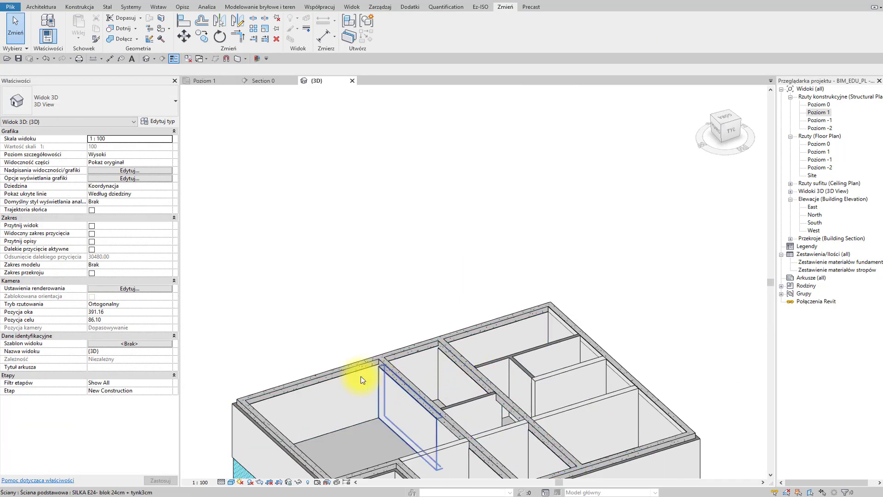
pyautogui.scroll(5, 382, 359)
pyautogui.scroll(4, 425, 338)
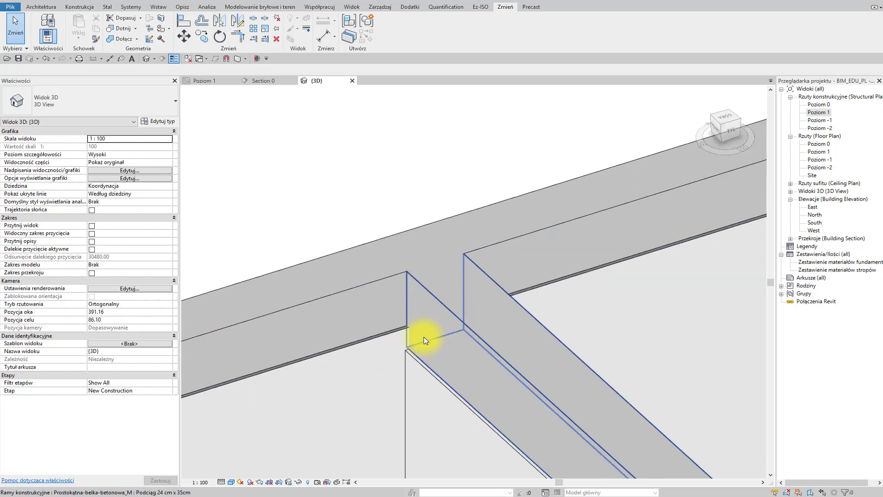
pyautogui.click(422, 351)
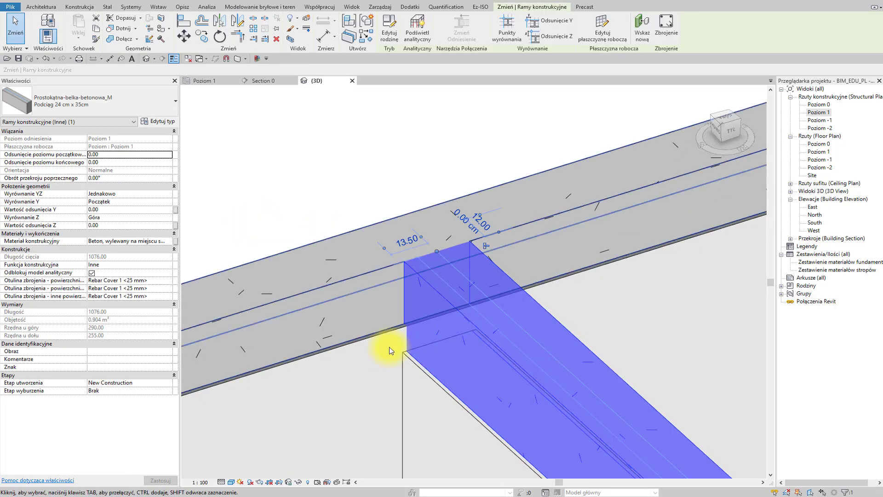
pyautogui.scroll(-3, 427, 360)
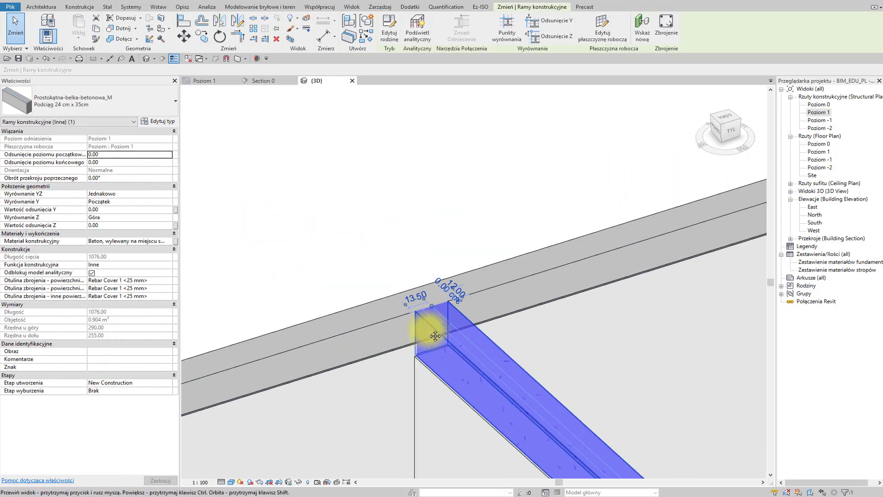
pyautogui.scroll(2, 374, 378)
pyautogui.scroll(-2, 400, 322)
pyautogui.scroll(-2, 394, 335)
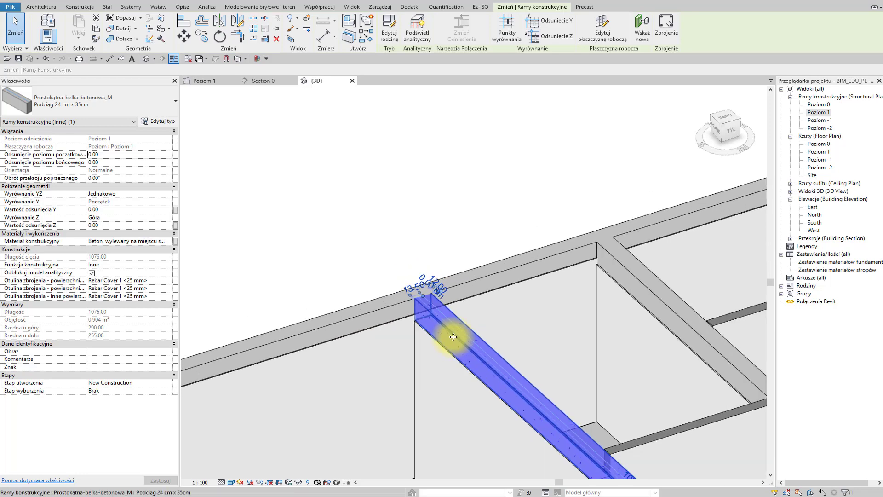
# Join the geometry of the 24 cm x 35 cm beams with the outer wall where their ends meet the ring beam.
pyautogui.scroll(1, 389, 361)
pyautogui.click(123, 40)
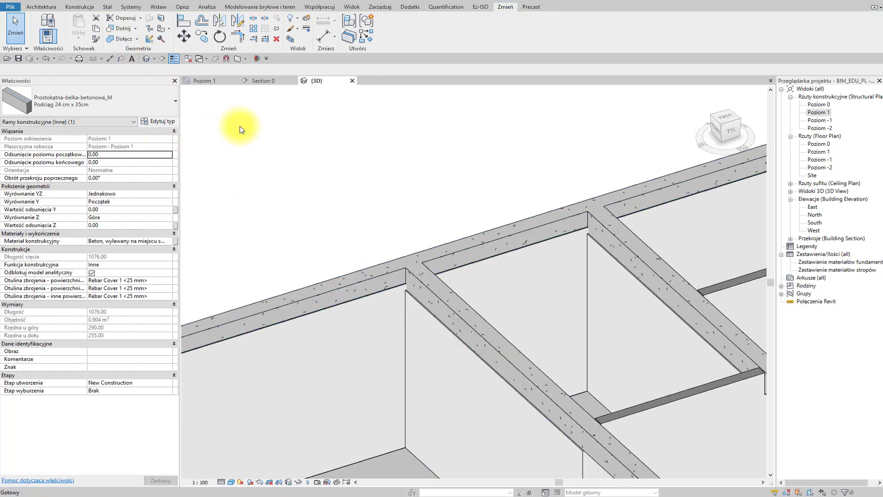
pyautogui.scroll(4, 405, 283)
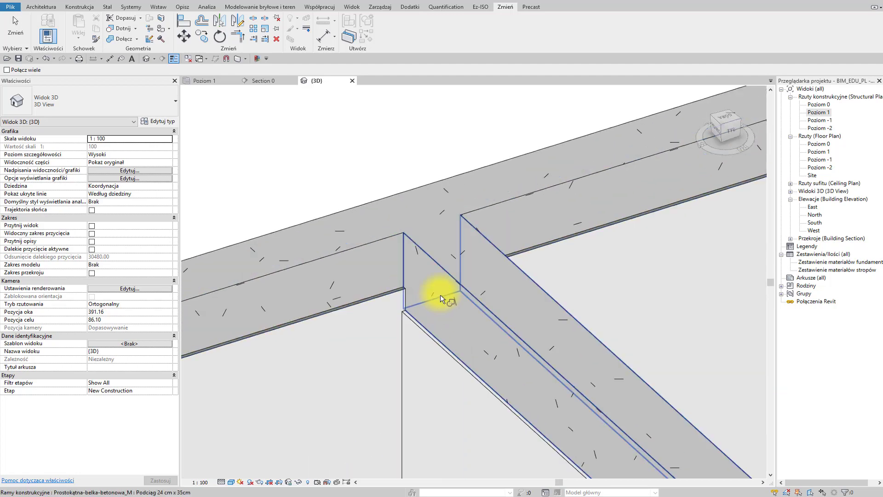
pyautogui.scroll(-3, 587, 320)
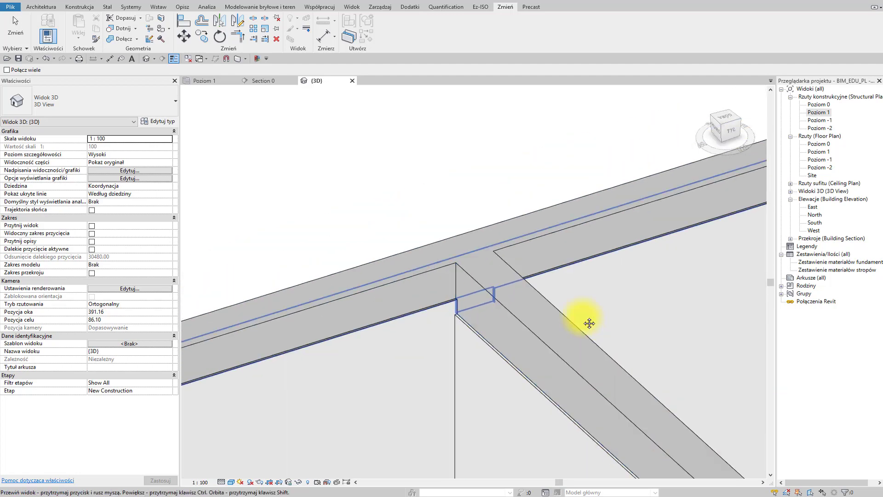
pyautogui.scroll(3, 581, 280)
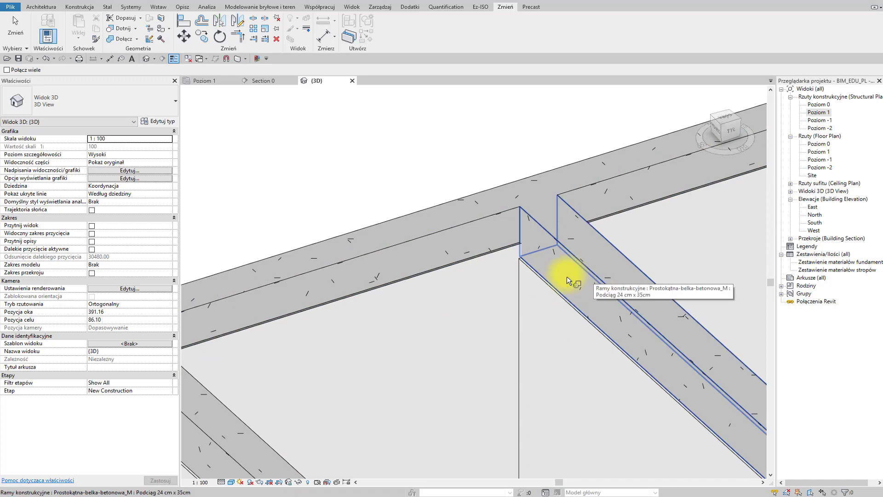
pyautogui.scroll(-5, 547, 350)
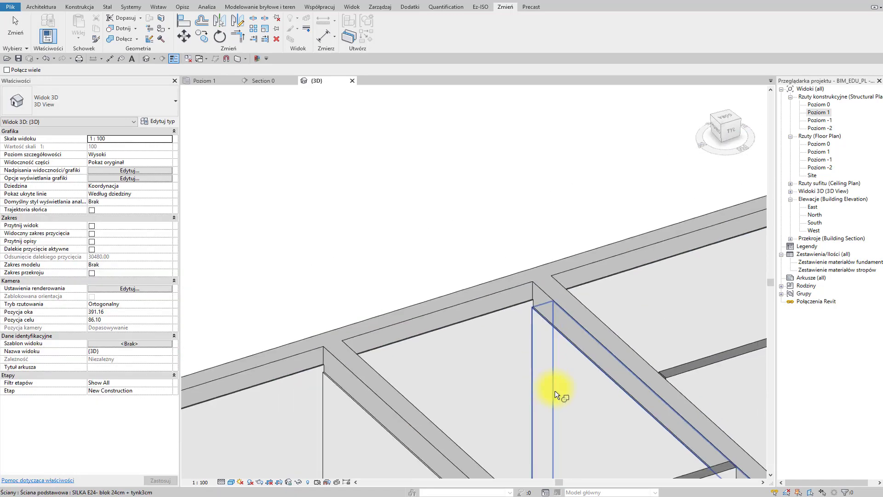
# Join the insulated outer wall at the opposite side of the building with the ends of both 24 cm x 35 cm beams.
pyautogui.keyDown('shift'); pyautogui.moveTo(574, 394); pyautogui.dragTo(515, 376, button='middle'); pyautogui.keyUp('shift')
pyautogui.scroll(4, 442, 334)
pyautogui.scroll(5, 446, 338)
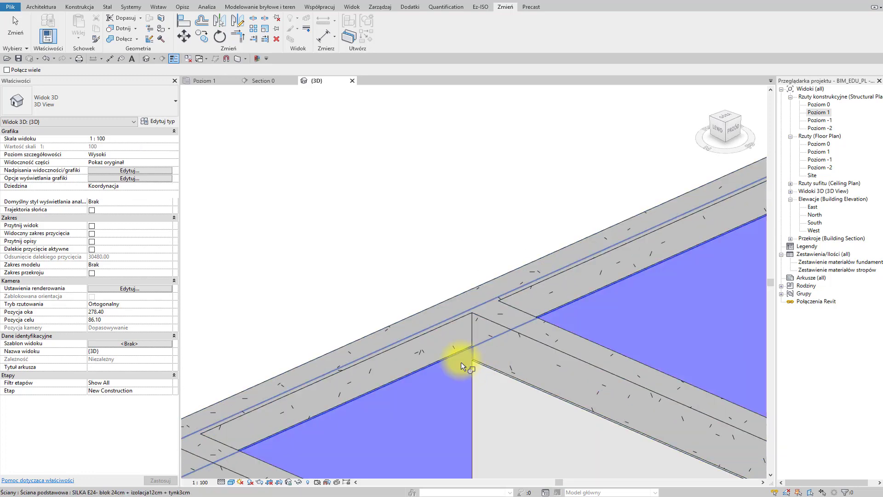
pyautogui.moveTo(427, 410); pyautogui.dragTo(512, 332, button='middle')
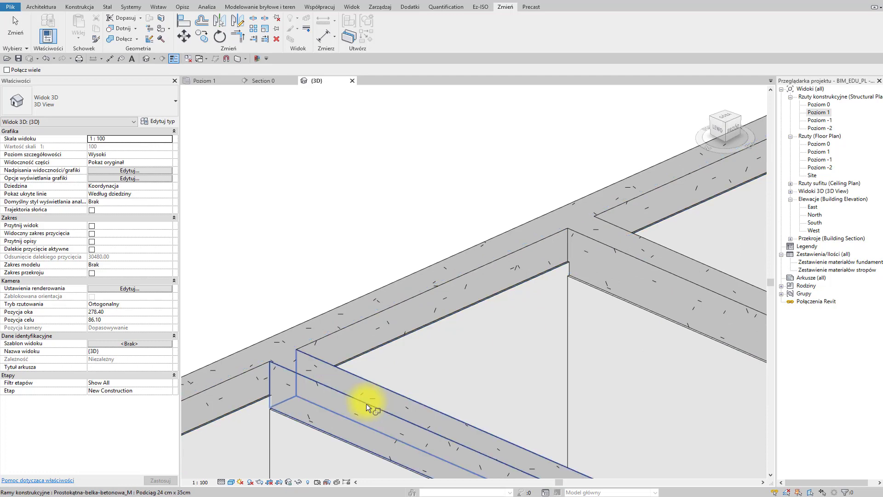
pyautogui.scroll(-3, 249, 413)
pyautogui.scroll(2, 301, 394)
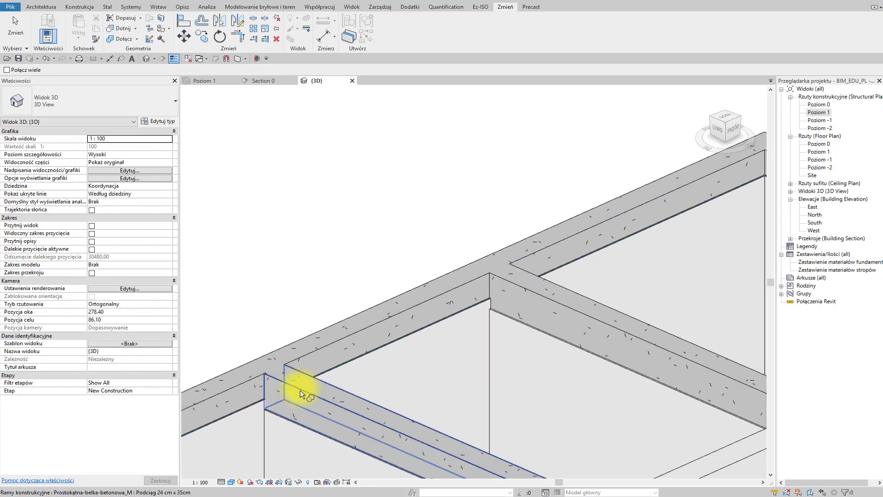
# Examine in the 3D view how the insulated outer wall meets the ring beam around the cross beam ends.
pyautogui.scroll(-3, 338, 396)
pyautogui.keyDown('shift'); pyautogui.moveTo(483, 410); pyautogui.dragTo(537, 378, button='middle'); pyautogui.keyUp('shift')
pyautogui.scroll(4, 533, 389)
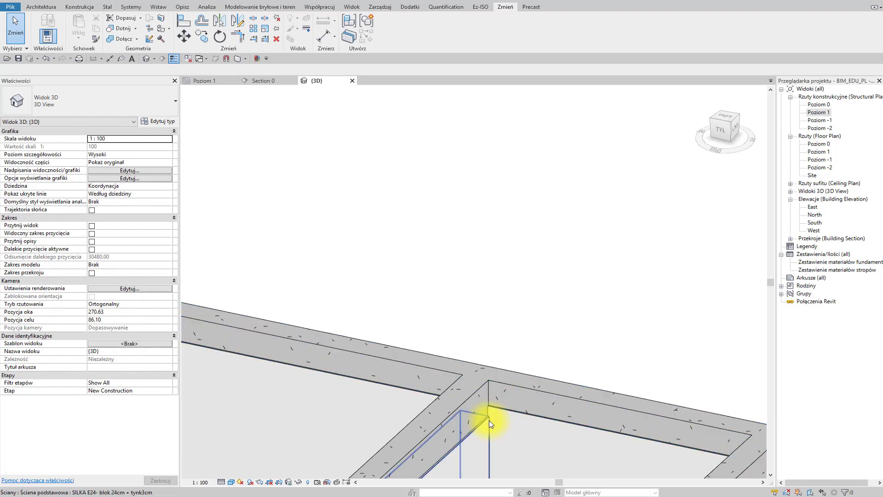
pyautogui.click(496, 417)
pyautogui.scroll(2, 505, 411)
pyautogui.keyDown('shift'); pyautogui.moveTo(509, 407); pyautogui.dragTo(464, 414, button='middle'); pyautogui.keyUp('shift')
pyautogui.scroll(1, 464, 411)
pyautogui.scroll(-5, 575, 369)
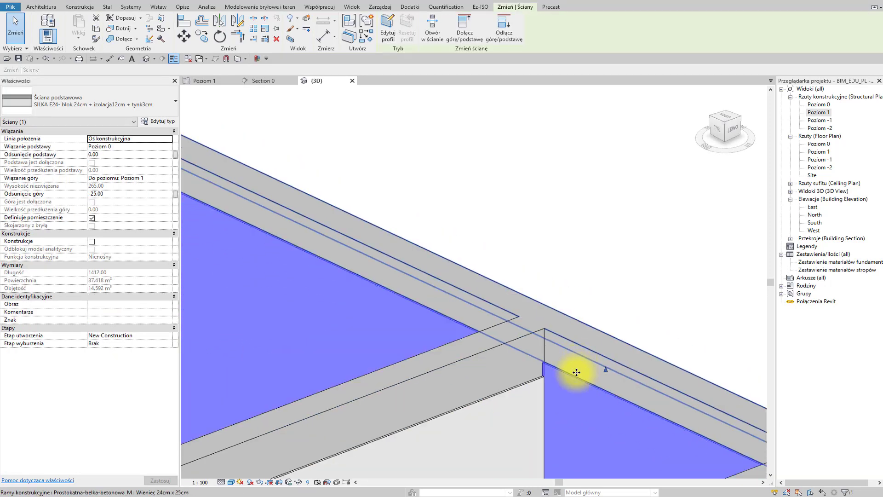
pyautogui.moveTo(534, 375); pyautogui.dragTo(528, 400, button='middle')
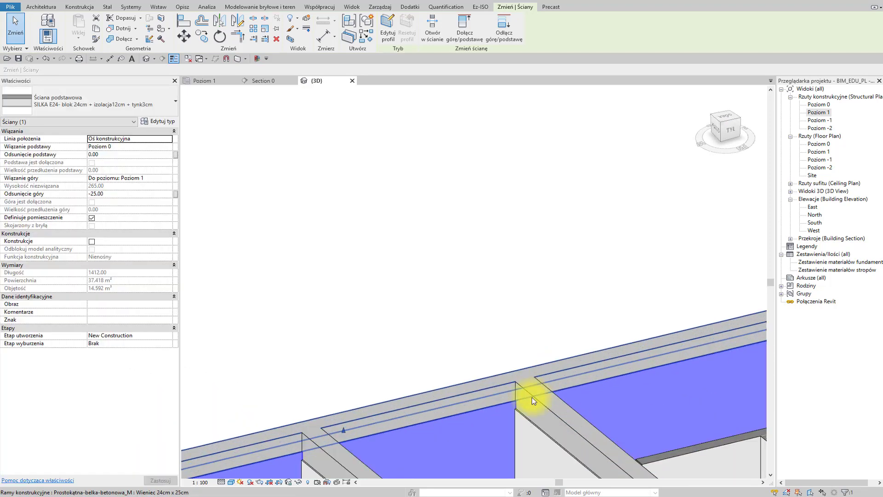
# Compare the ends of both 24 cm x 35 cm beams at the outer walls to check which are joined.
pyautogui.scroll(2, 530, 397)
pyautogui.click(530, 396)
pyautogui.scroll(-5, 533, 405)
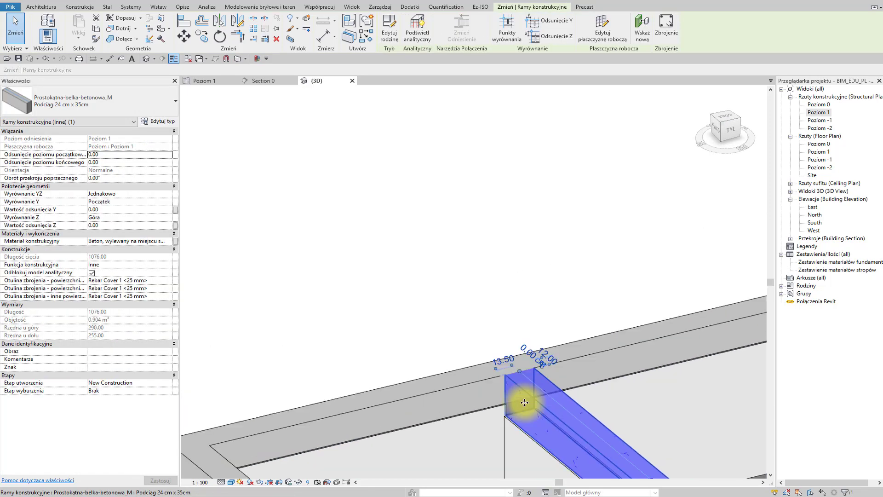
pyautogui.moveTo(560, 411)
pyautogui.keyDown('shift'); pyautogui.mouseDown(button='middle')
pyautogui.moveTo(492, 424)
pyautogui.moveTo(634, 420)
pyautogui.moveTo(443, 429)
pyautogui.moveTo(559, 394)
pyautogui.mouseUp(button='middle'); pyautogui.keyUp('shift')
pyautogui.scroll(10, 556, 393)
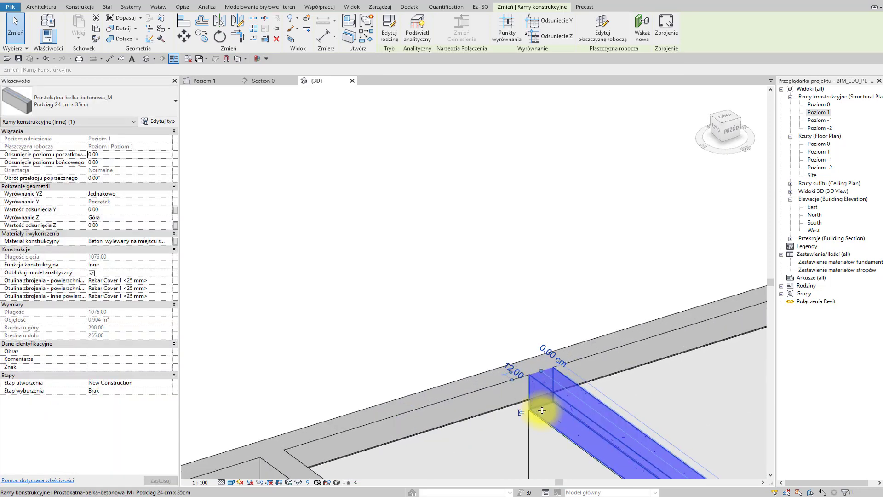
pyautogui.scroll(-4, 520, 414)
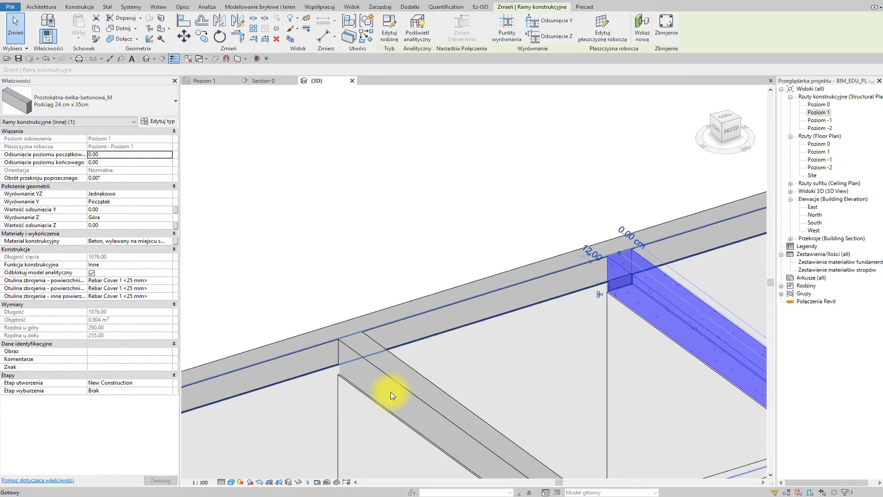
pyautogui.click(370, 376)
pyautogui.scroll(3, 340, 385)
pyautogui.scroll(-3, 340, 385)
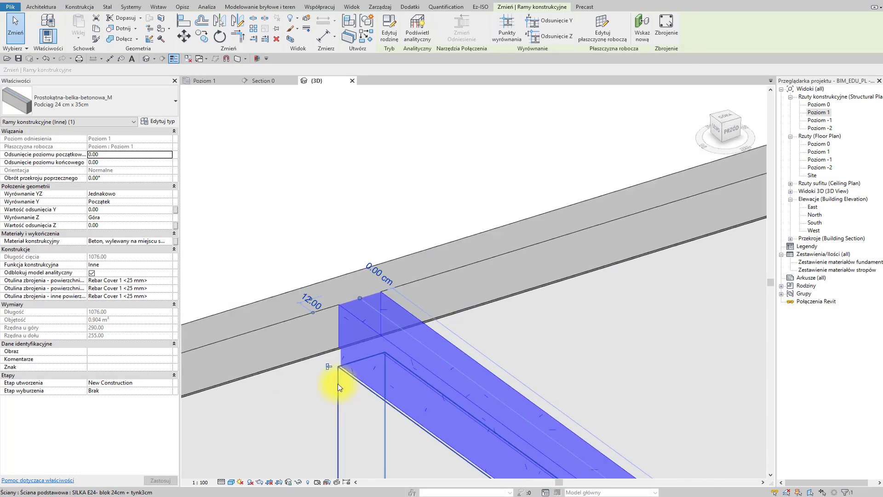
# Join the insulated outer wall with the remaining unjoined beam end and check that beam along its full length.
pyautogui.click(225, 277)
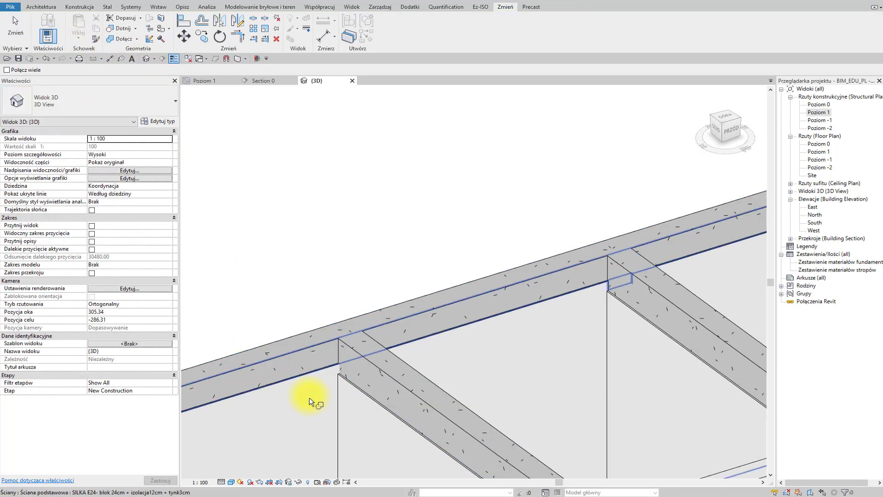
pyautogui.scroll(3, 343, 395)
pyautogui.press('Escape')
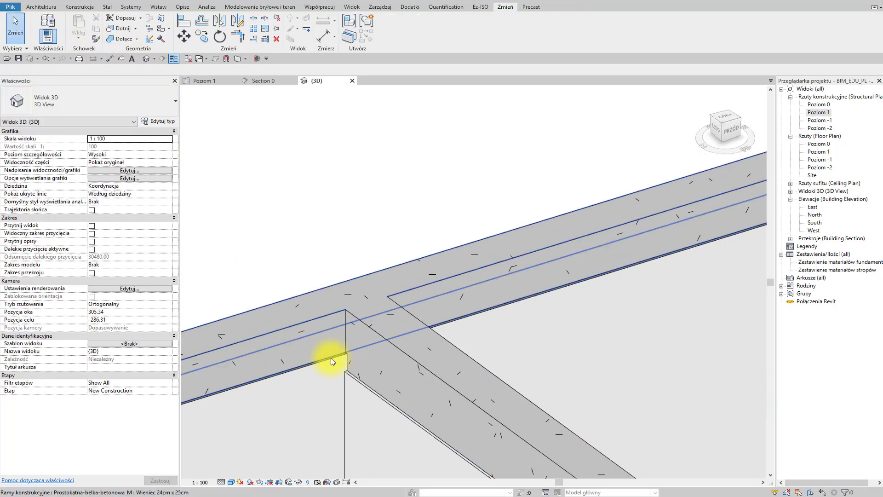
pyautogui.click(332, 374)
pyautogui.click(410, 352)
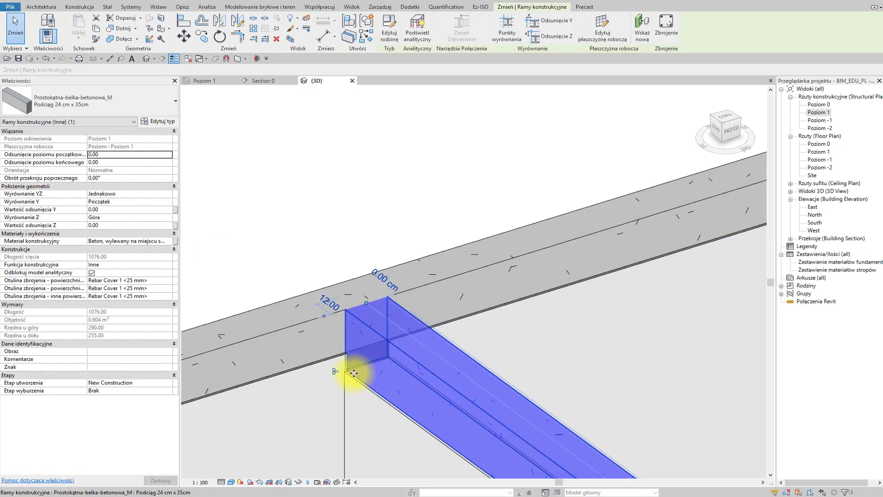
pyautogui.scroll(-5, 407, 377)
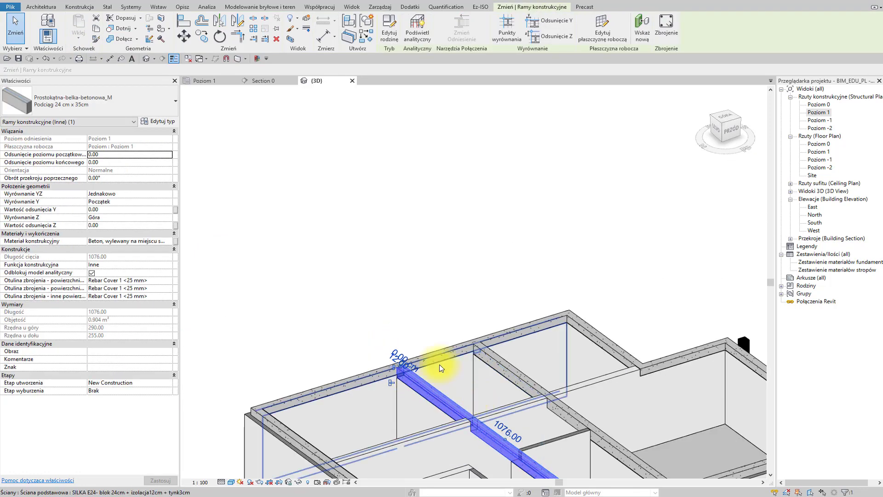
pyautogui.scroll(-3, 441, 368)
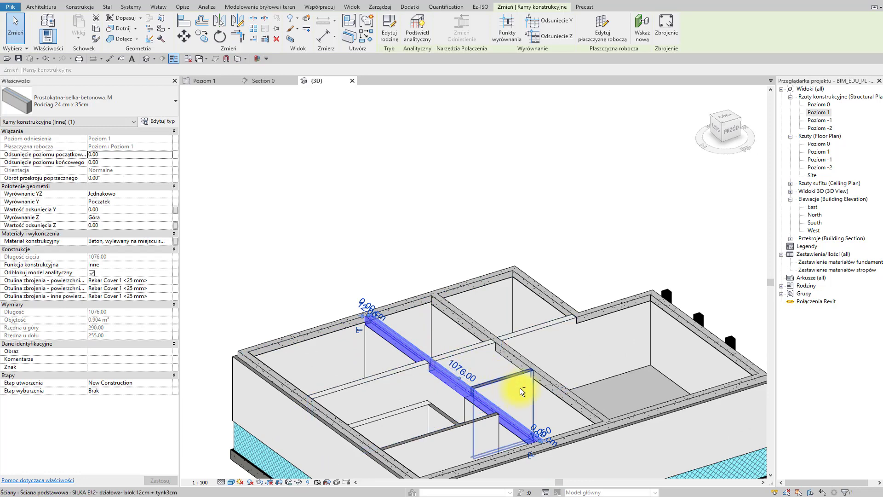
pyautogui.keyDown('shift'); pyautogui.moveTo(520, 387); pyautogui.dragTo(460, 407, button='middle'); pyautogui.keyUp('shift')
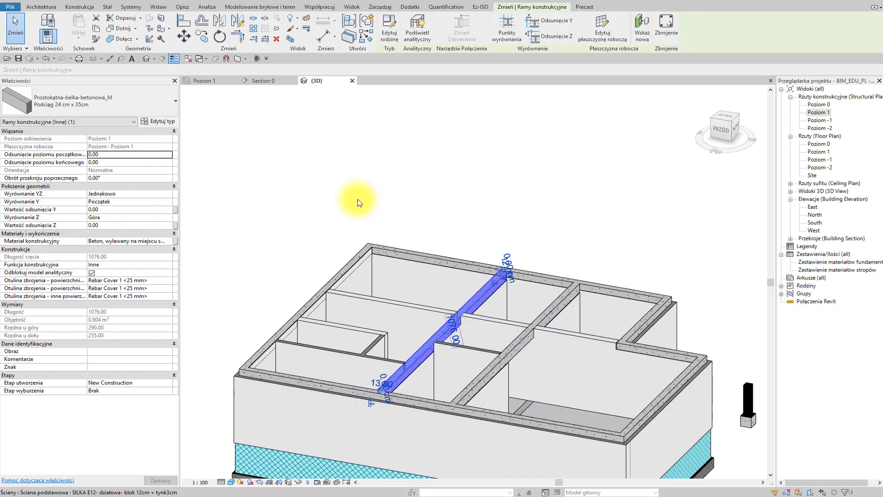
# Draw Tynk 1.5cm plaster walls with a -25.00 base offset along the ring beam's inner face in the Poziom 1 plan.
pyautogui.click(211, 81)
pyautogui.press('w')
pyautogui.press('a')
pyautogui.scroll(-5, 258, 152)
pyautogui.scroll(3, 300, 307)
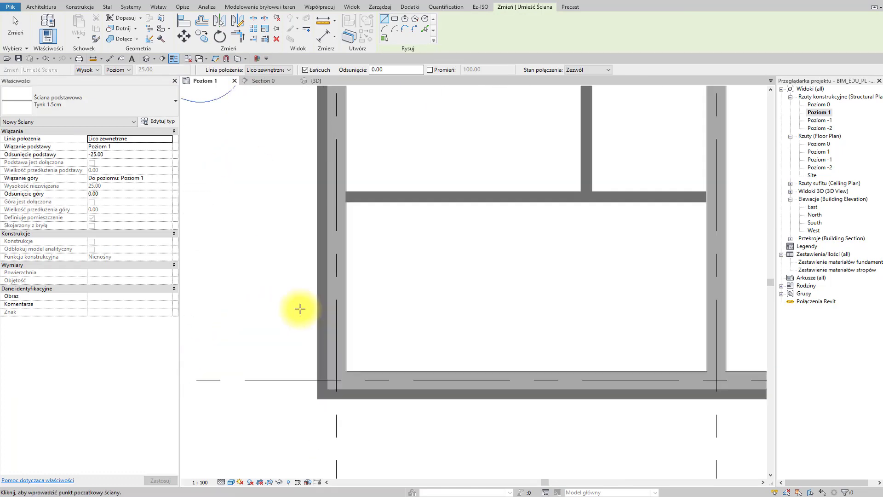
pyautogui.scroll(4, 348, 367)
pyautogui.click(339, 377)
pyautogui.click(527, 401)
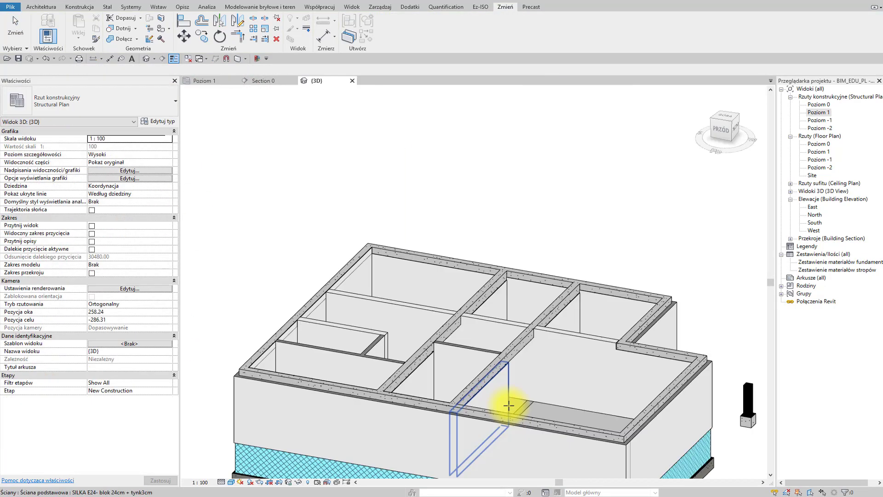
# Complete the 1.5 cm plaster along the other ring beam faces and join it with the room walls below.
pyautogui.scroll(5, 509, 404)
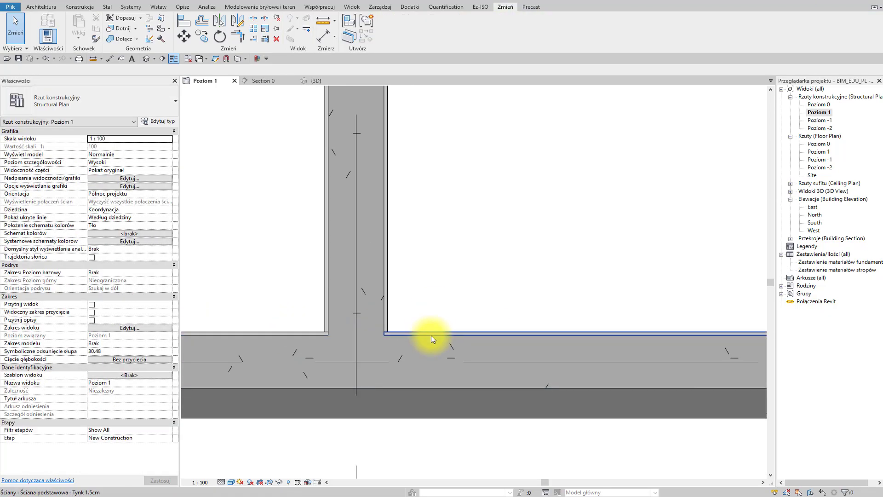
pyautogui.press('w')
pyautogui.press('a')
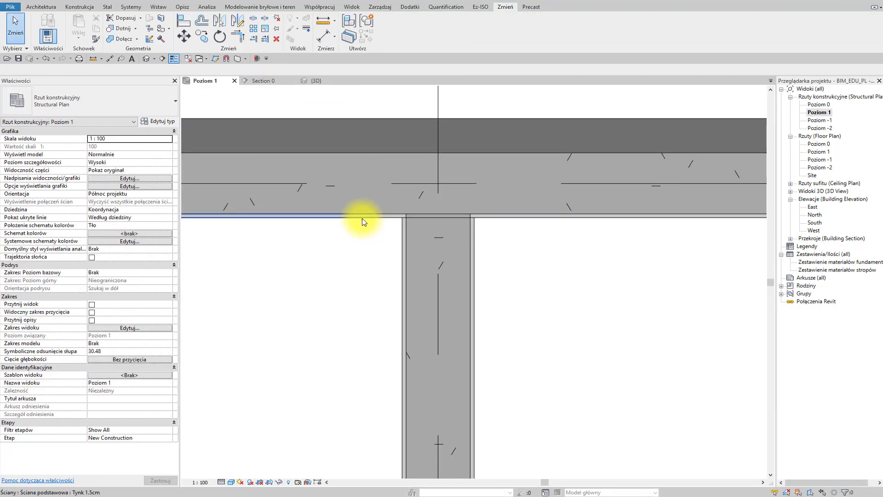
pyautogui.click(363, 217)
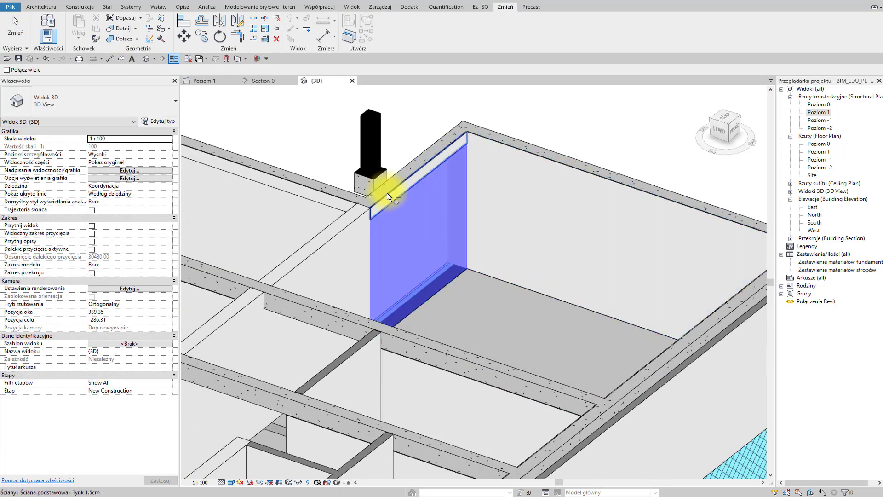
pyautogui.scroll(-3, 371, 218)
pyautogui.keyDown('shift'); pyautogui.moveTo(364, 243); pyautogui.dragTo(475, 324, button='middle'); pyautogui.keyUp('shift')
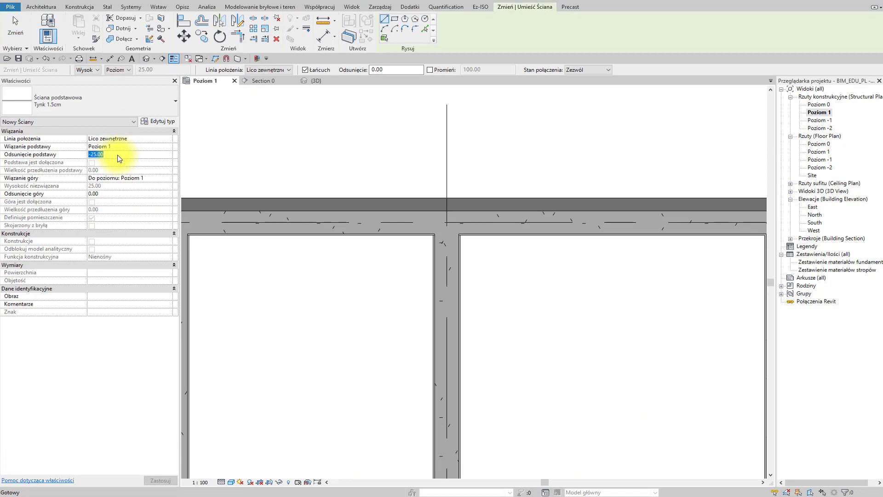
# Set the plaster wall's base offset to -35.00 and draw it along the 24 cm x 35 cm beam.
pyautogui.scroll(-3, 351, 237)
pyautogui.scroll(5, 390, 363)
pyautogui.click(391, 364)
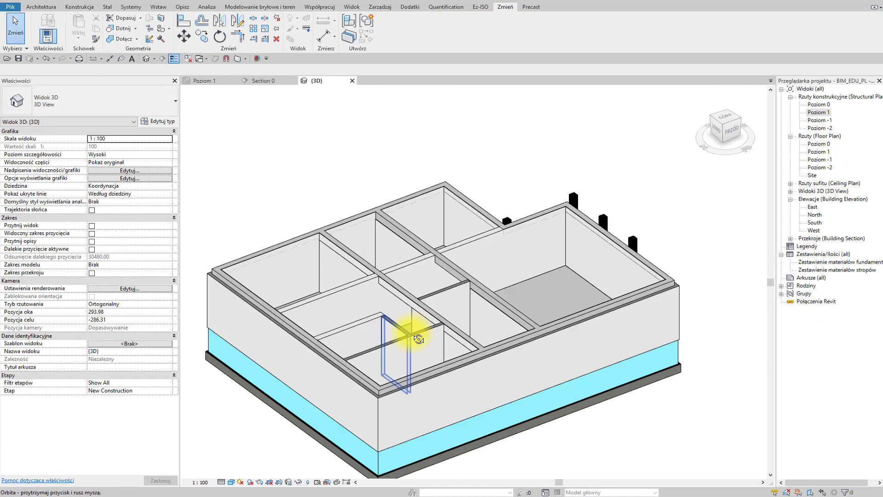
pyautogui.scroll(3, 428, 326)
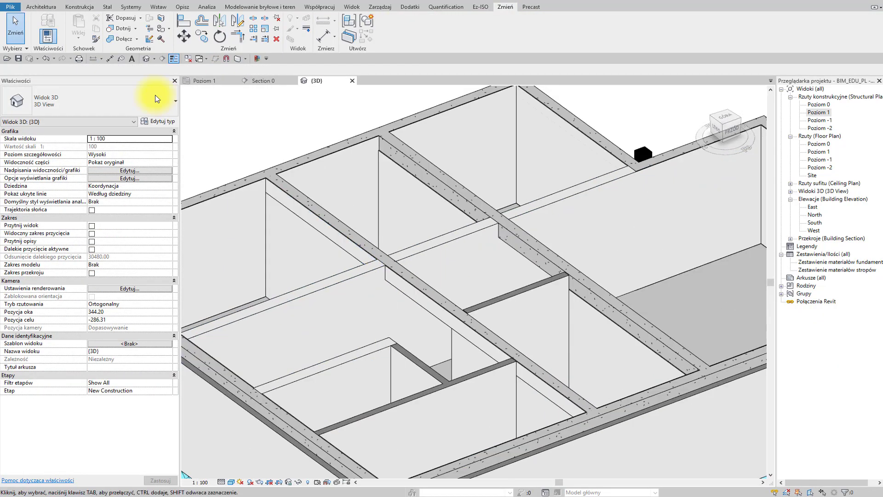
# Join the beam's plaster wall with the 12 cm partition wall that meets it and return to the Poziom 1 plan.
pyautogui.click(124, 39)
pyautogui.keyDown('shift'); pyautogui.moveTo(416, 383); pyautogui.dragTo(475, 358, button='middle'); pyautogui.keyUp('shift')
pyautogui.scroll(5, 443, 388)
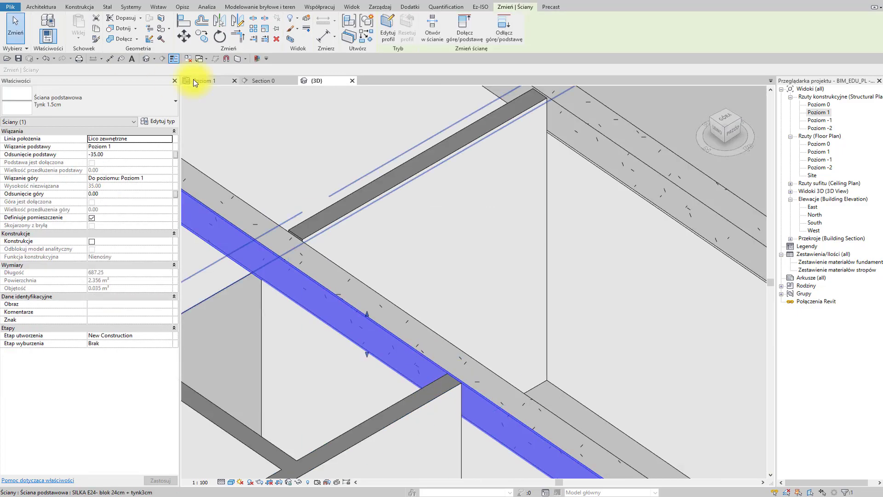
pyautogui.click(198, 80)
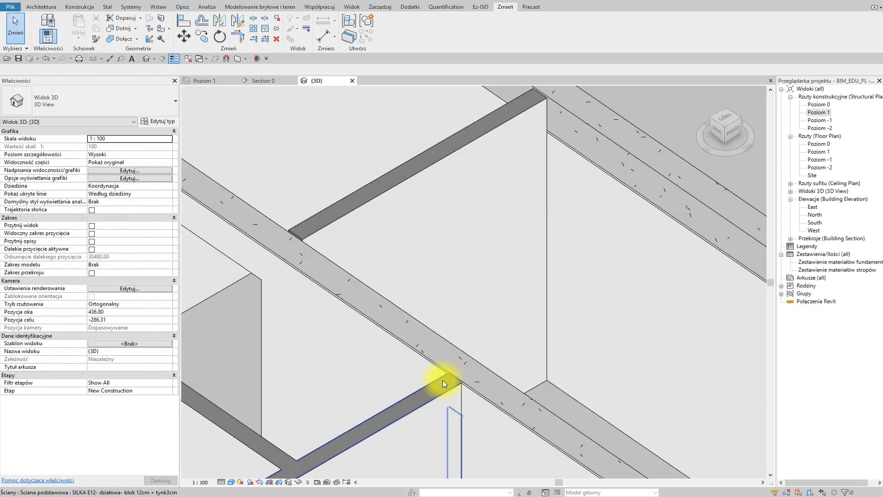
pyautogui.scroll(-2, 423, 366)
pyautogui.press('Escape')
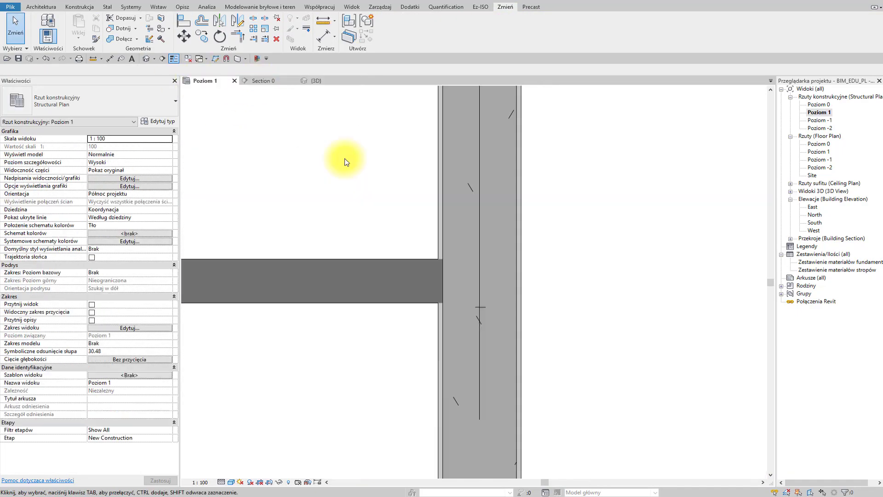
# Draw a 1.5 cm plaster wall with a -35.00 base offset along the beam's side face to the crossing wall's corner.
pyautogui.press('w')
pyautogui.press('a')
pyautogui.scroll(4, 450, 276)
pyautogui.click(451, 235)
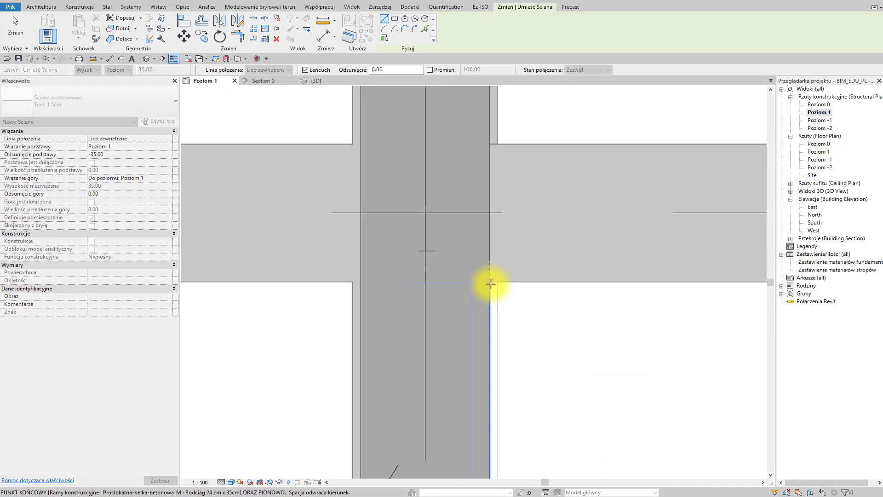
pyautogui.click(491, 283)
pyautogui.scroll(-5, 491, 284)
pyautogui.scroll(4, 538, 241)
pyautogui.scroll(2, 414, 285)
# Line the beam's remaining side faces between the crossing walls with 1.5 cm plaster walls at a -35.00 base offset.
pyautogui.click(575, 299)
pyautogui.scroll(-3, 541, 361)
pyautogui.scroll(3, 522, 296)
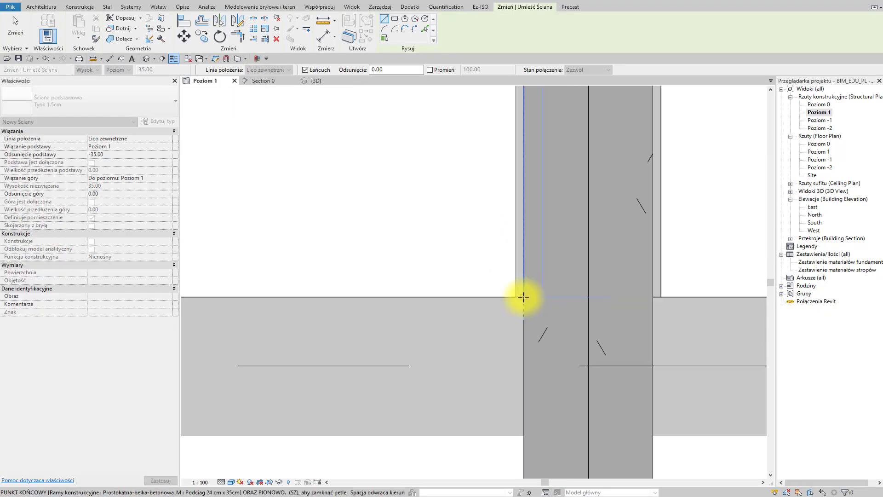
pyautogui.click(522, 296)
pyautogui.click(522, 258)
pyautogui.scroll(3, 507, 309)
pyautogui.click(507, 309)
pyautogui.scroll(-3, 506, 309)
pyautogui.moveTo(526, 332); pyautogui.dragTo(535, 248, button='middle')
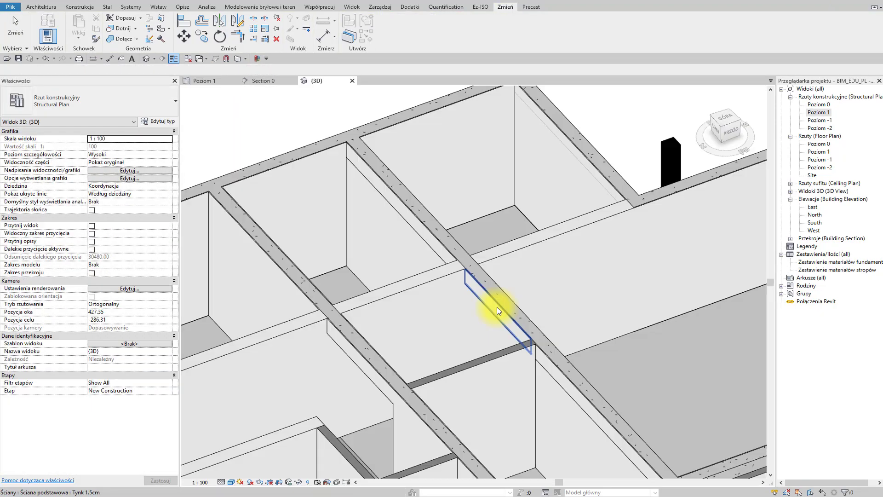
# Examine the plaster linings along the beams and their junctions with the crossing and partition walls in the plan and 3D views.
pyautogui.scroll(-3, 488, 332)
pyautogui.scroll(3, 399, 275)
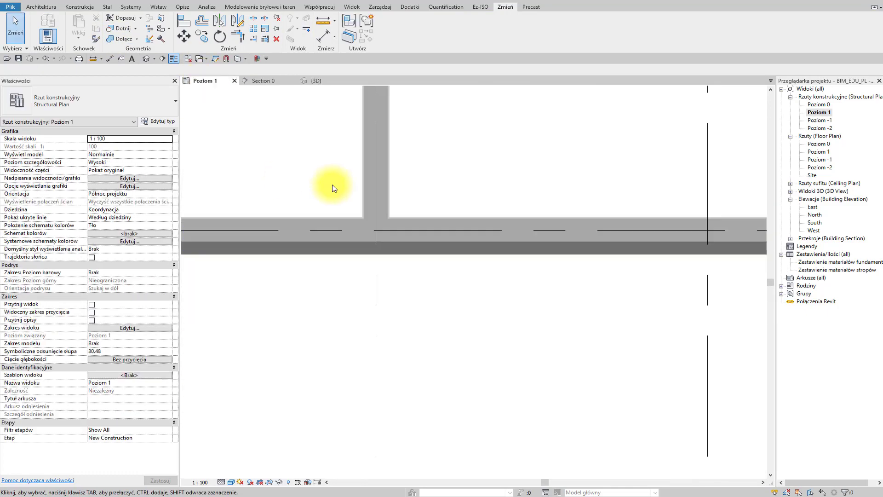
pyautogui.scroll(4, 416, 280)
pyautogui.press('a')
pyautogui.press('l')
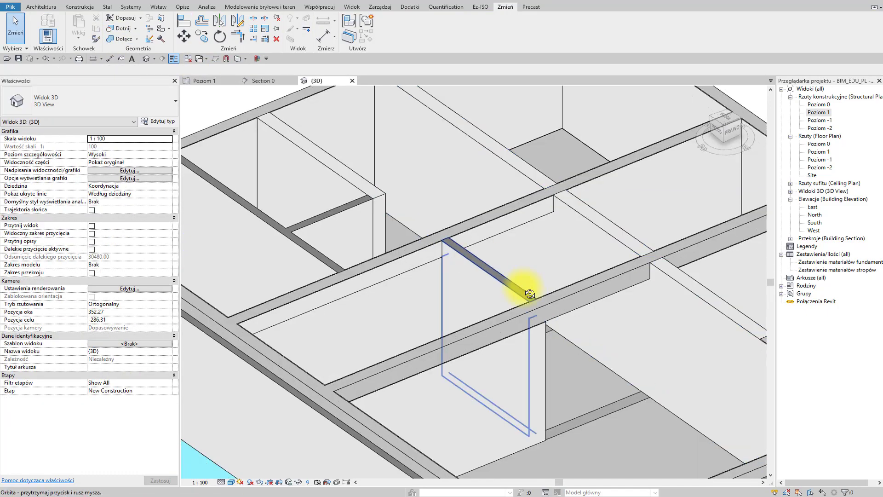
pyautogui.scroll(3, 616, 375)
pyautogui.scroll(-3, 509, 306)
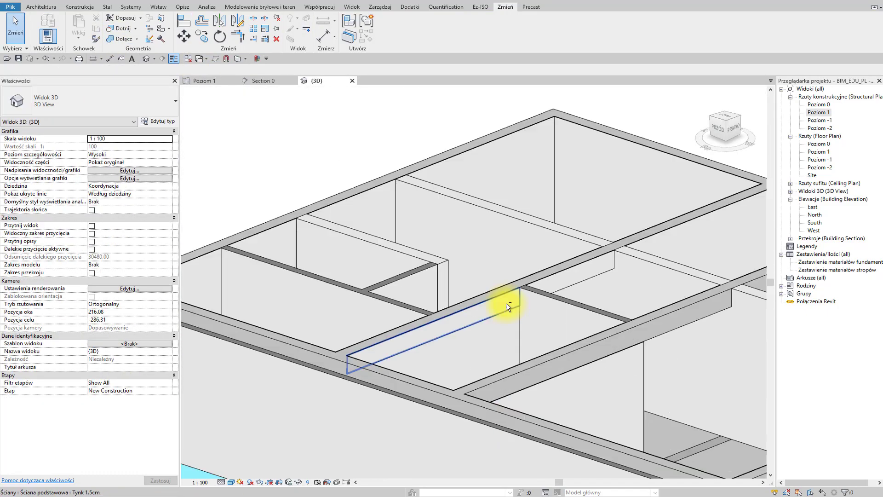
pyautogui.scroll(3, 469, 389)
pyautogui.keyDown('shift'); pyautogui.moveTo(469, 388); pyautogui.dragTo(484, 333, button='middle'); pyautogui.keyUp('shift')
pyautogui.scroll(-3, 484, 333)
# Draw a 1.5 cm plaster wall with a -35.00 base offset in the Poziom 1 plan, beside the partition between the crossing walls.
pyautogui.click(205, 82)
pyautogui.scroll(-5, 341, 295)
pyautogui.press('w')
pyautogui.press('a')
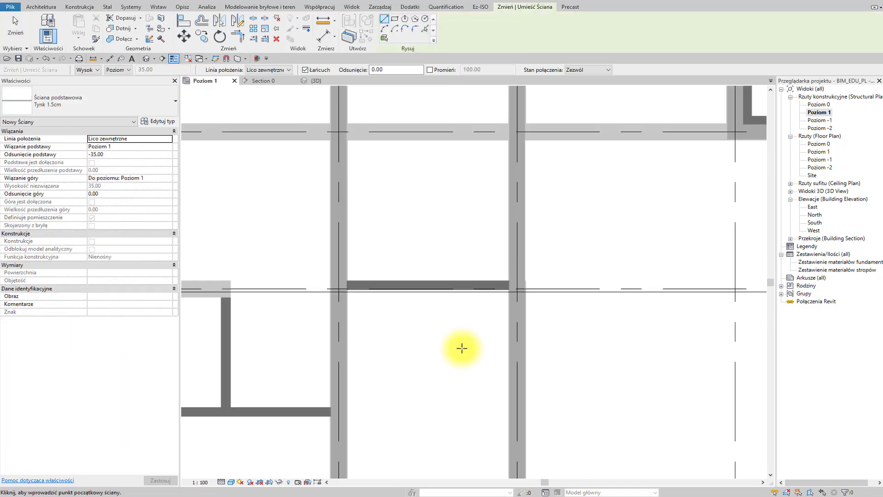
pyautogui.scroll(4, 445, 284)
pyautogui.click(445, 284)
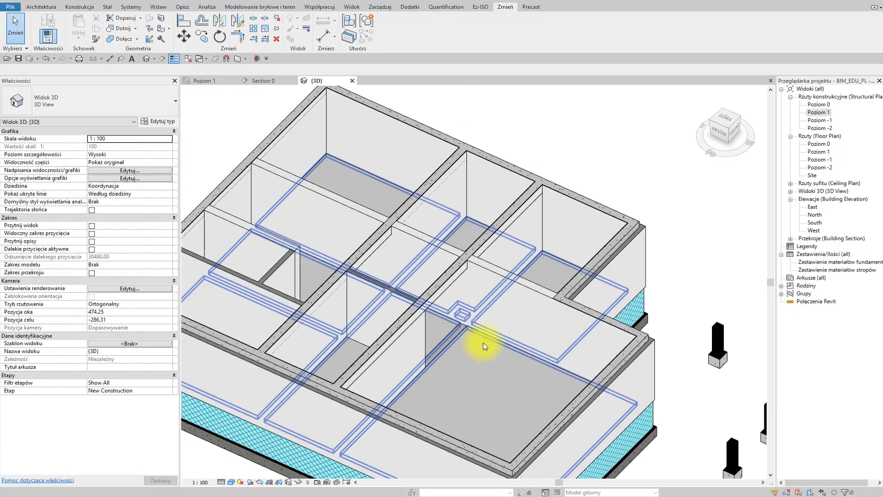
# Duplicate the wall type of the long front outer wall in the 3D view under the name Ocieplenie wieńca.
pyautogui.scroll(-3, 482, 342)
pyautogui.keyDown('shift'); pyautogui.moveTo(483, 286); pyautogui.dragTo(566, 367, button='middle'); pyautogui.keyUp('shift')
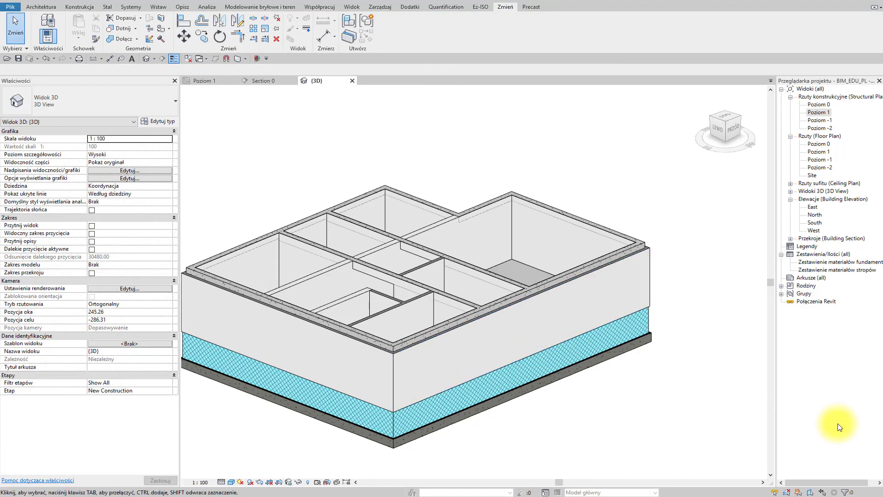
pyautogui.moveTo(452, 345); pyautogui.dragTo(503, 304, button='middle')
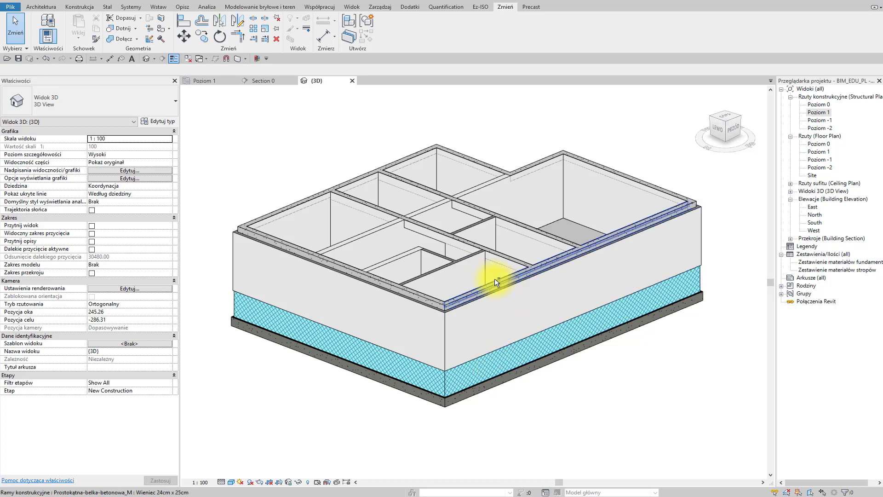
pyautogui.keyDown('shift'); pyautogui.moveTo(494, 278); pyautogui.dragTo(400, 341, button='middle'); pyautogui.keyUp('shift')
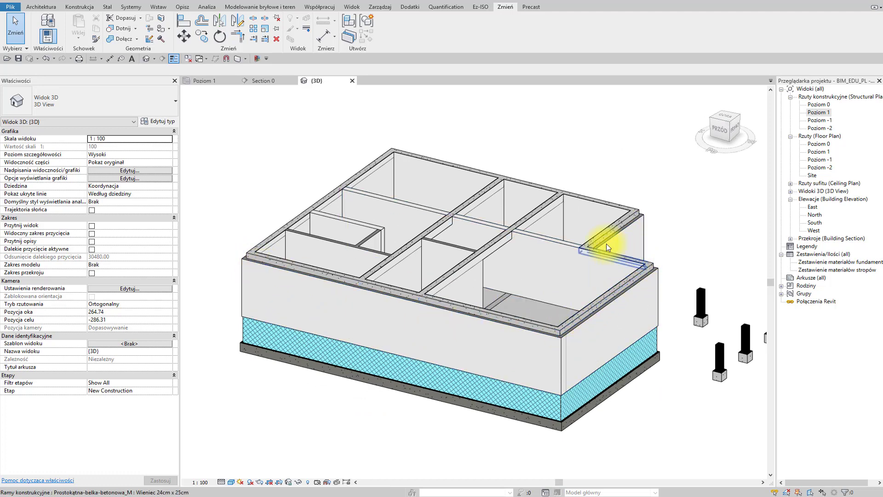
pyautogui.click(514, 343)
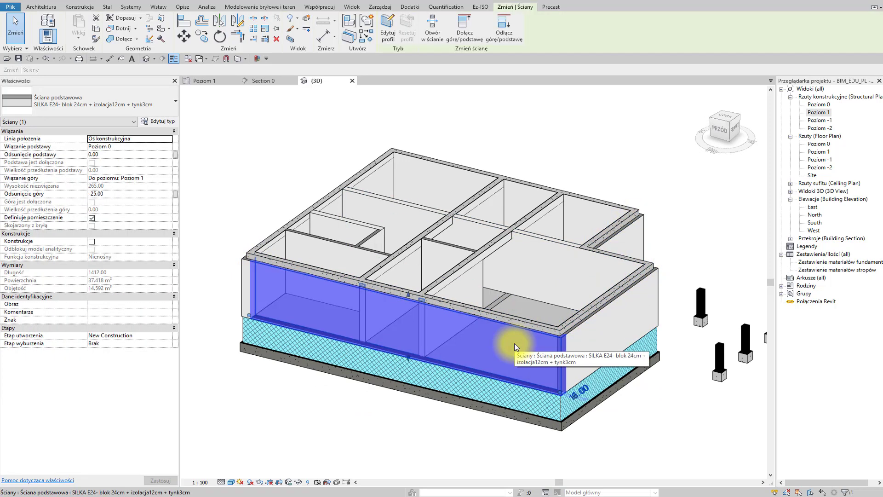
pyautogui.click(157, 123)
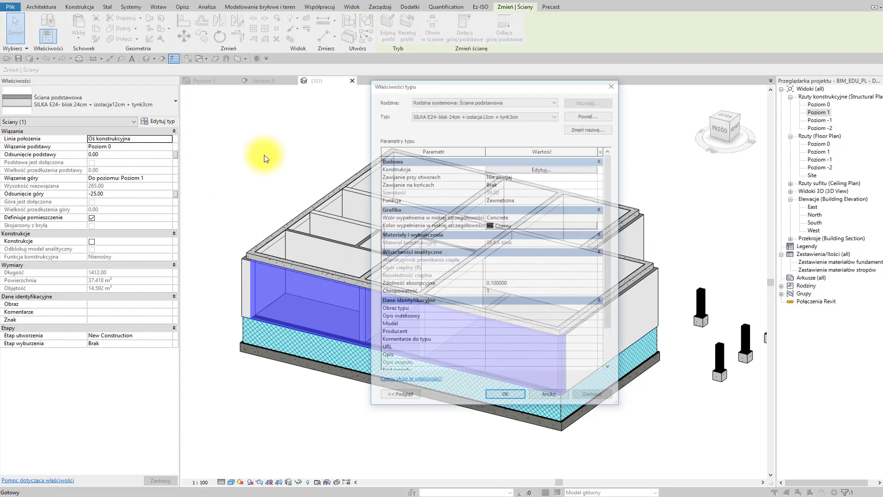
pyautogui.click(591, 117)
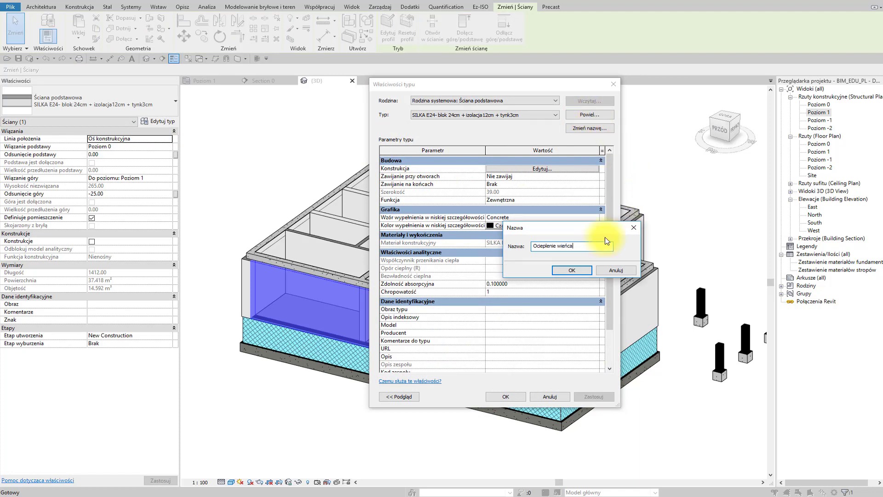
pyautogui.click(574, 272)
pyautogui.click(542, 169)
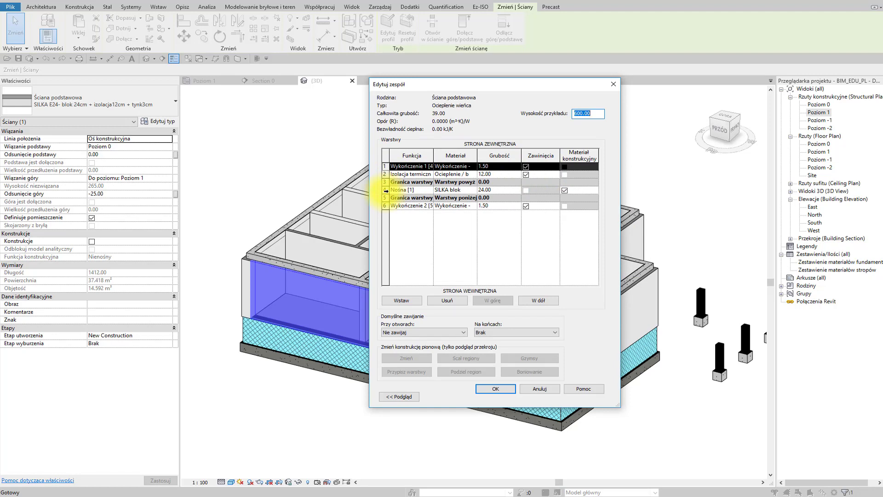
pyautogui.click(385, 205)
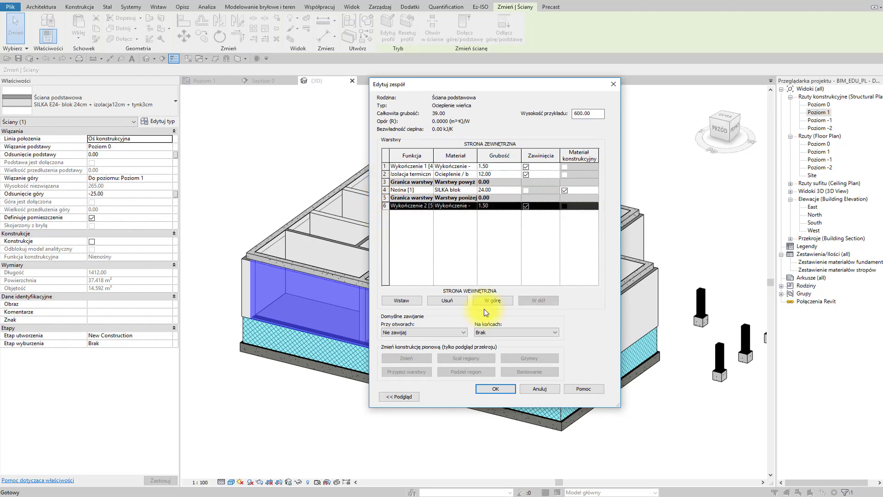
pyautogui.click(437, 300)
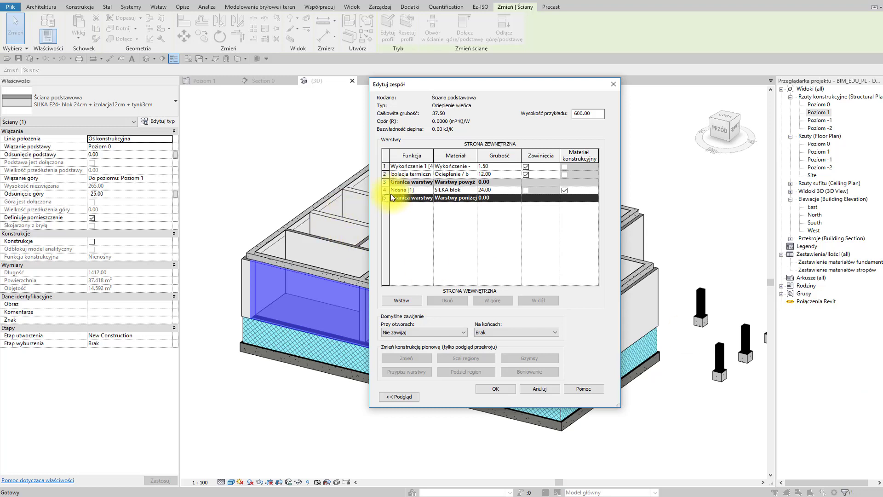
pyautogui.press('Escape')
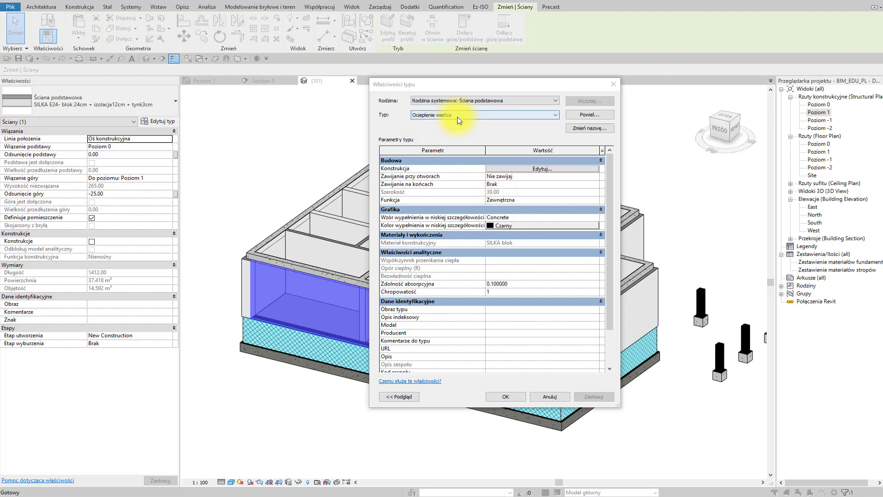
# Open the layer structure of Ocieplenie wieńca and delete its inner 1.50 Wykończenie 2 finish layer.
pyautogui.click(532, 168)
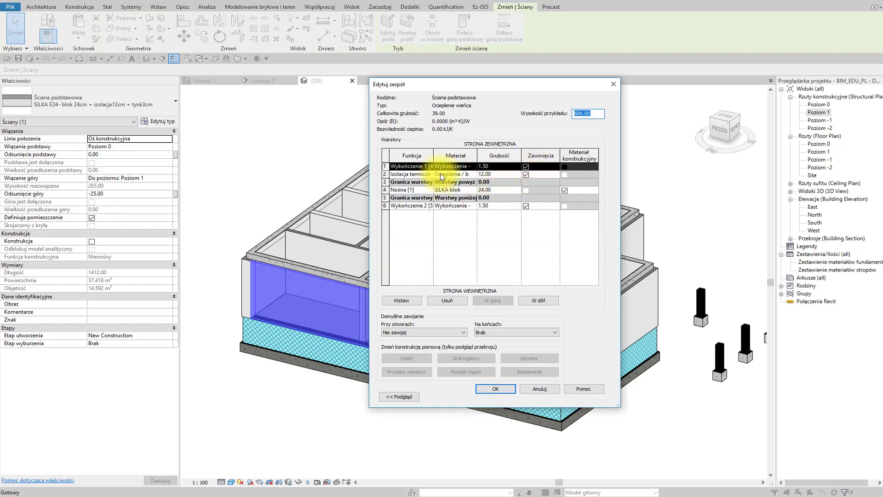
pyautogui.click(384, 206)
pyautogui.click(447, 300)
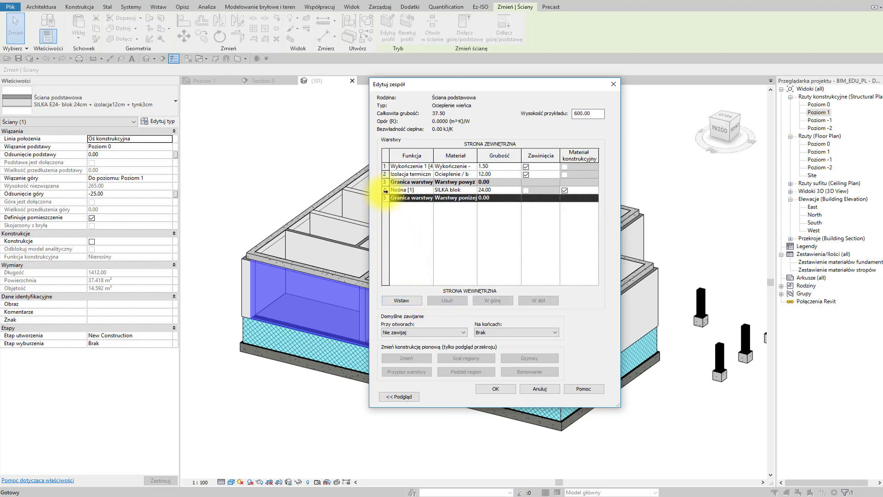
# Move the 12.00 thermal insulation layer below the SILKA blok layer and the outer 1.50 finish layer inside the core boundary.
pyautogui.click(385, 174)
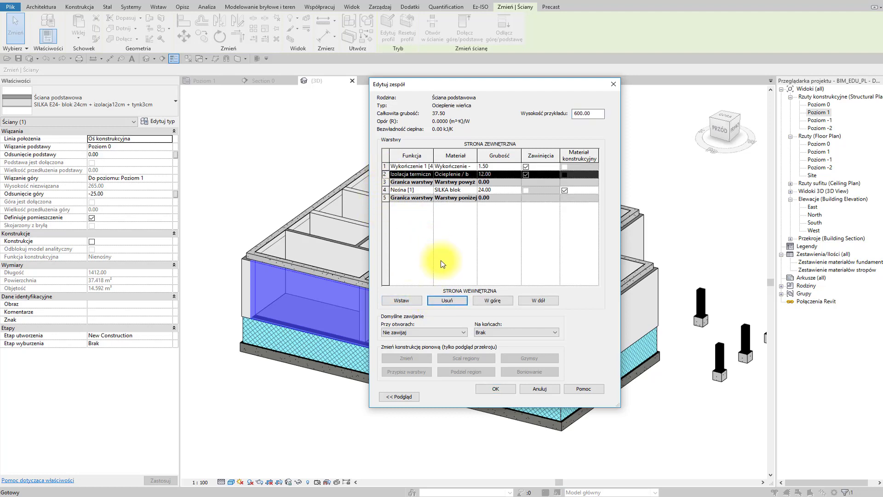
pyautogui.click(538, 301)
pyautogui.click(537, 301)
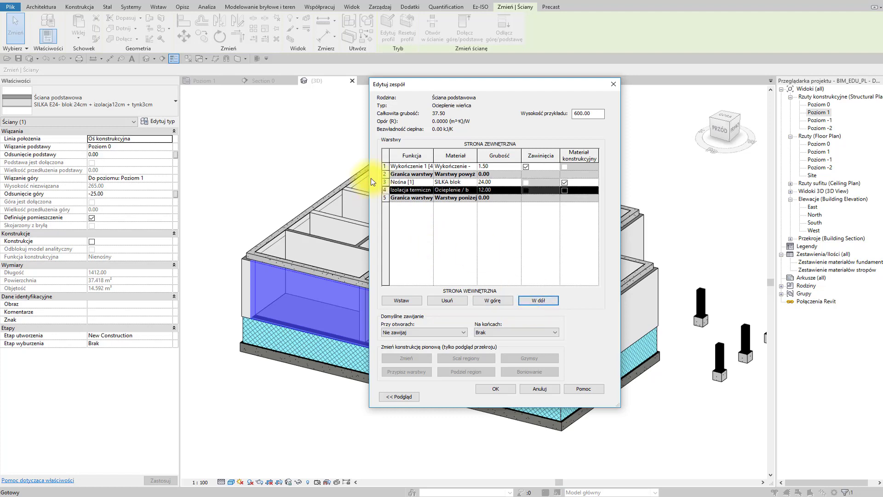
pyautogui.click(384, 168)
pyautogui.click(534, 300)
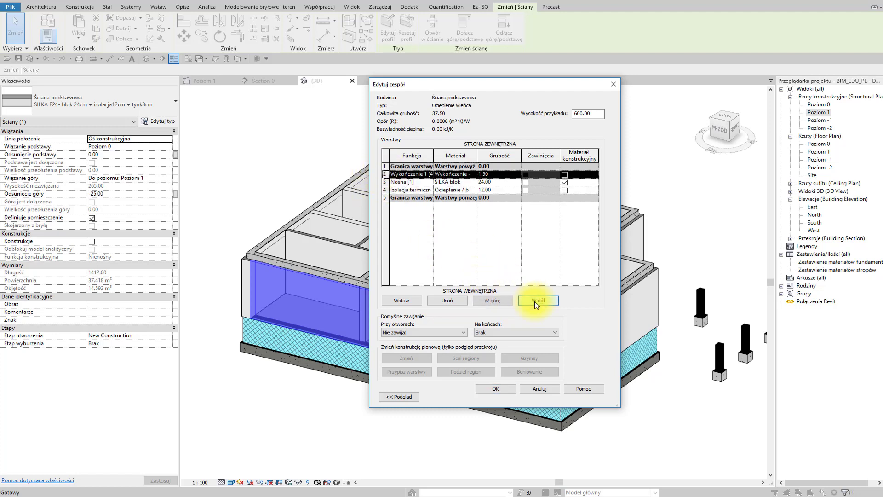
# Delete the 24.00 SILKA blok layer from the Ocieplenie wieńca structure and accept the edited layers.
pyautogui.click(385, 182)
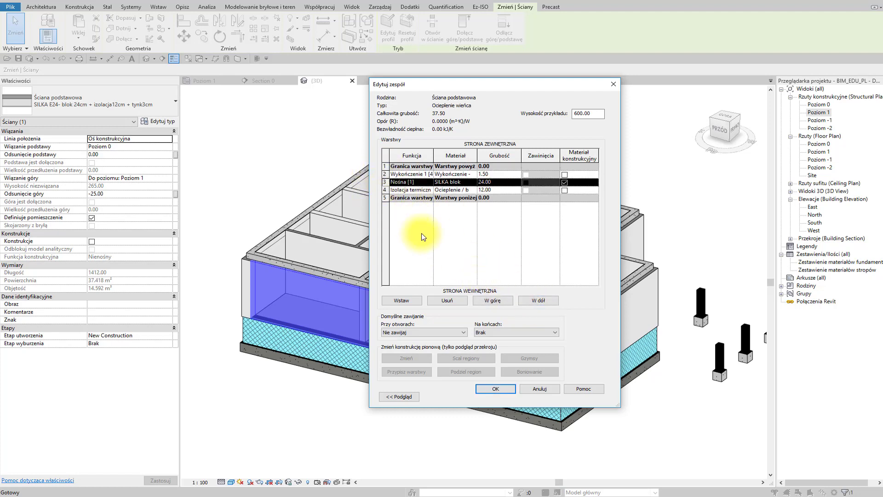
pyautogui.click(447, 300)
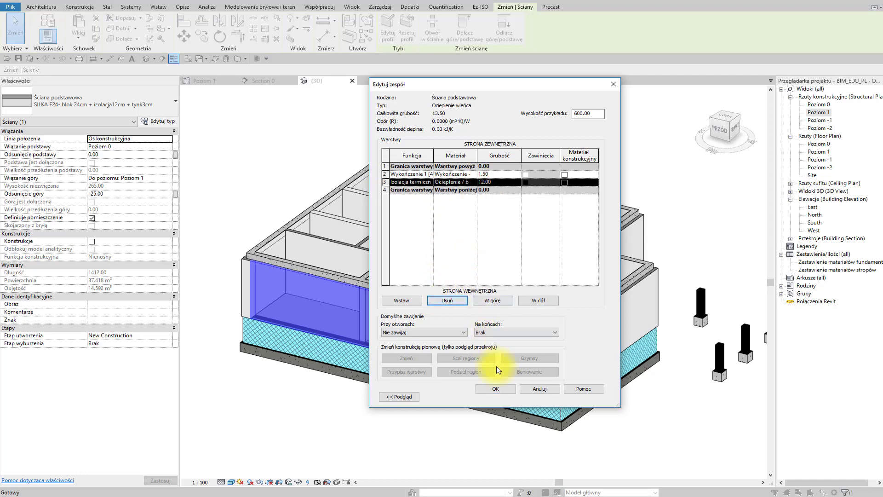
pyautogui.click(501, 389)
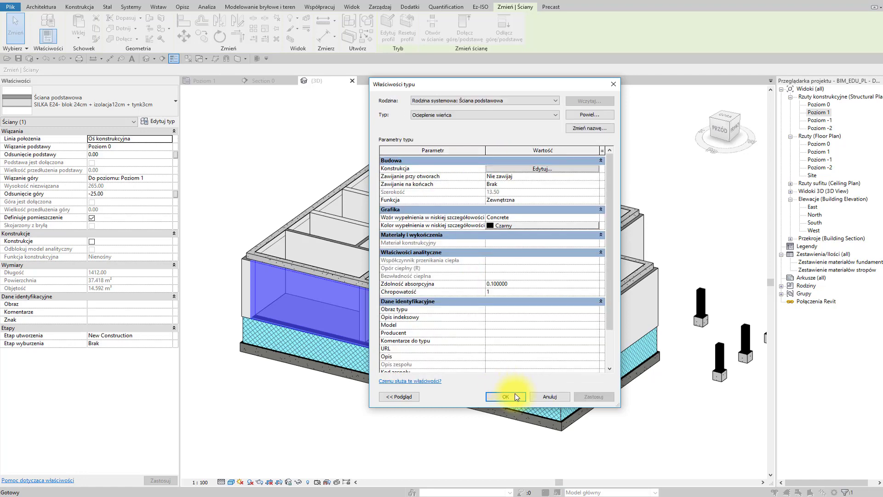
# Accept the type properties, cancel applying Ocieplenie wieńca to the selected outer wall, and clear the selection.
pyautogui.click(515, 395)
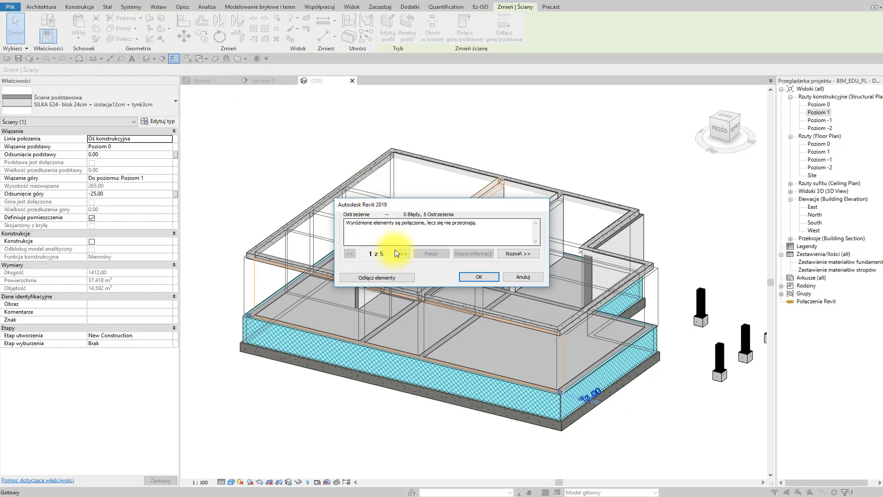
pyautogui.click(519, 278)
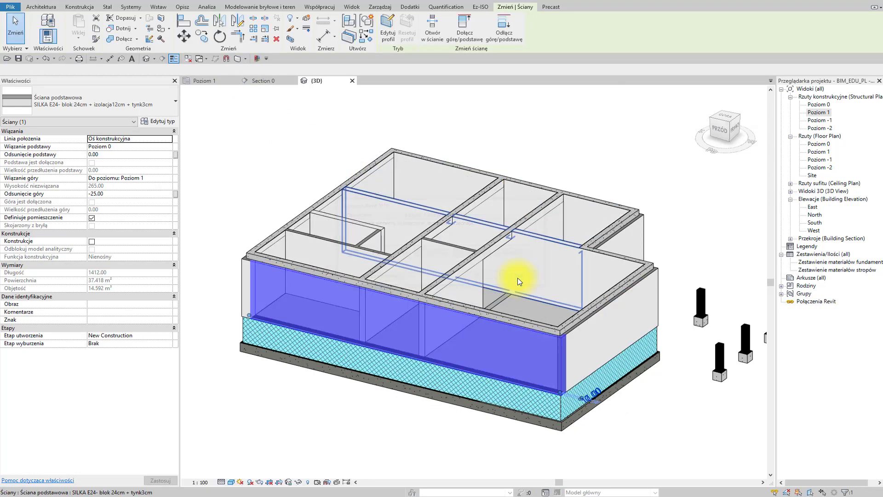
pyautogui.scroll(3, 491, 329)
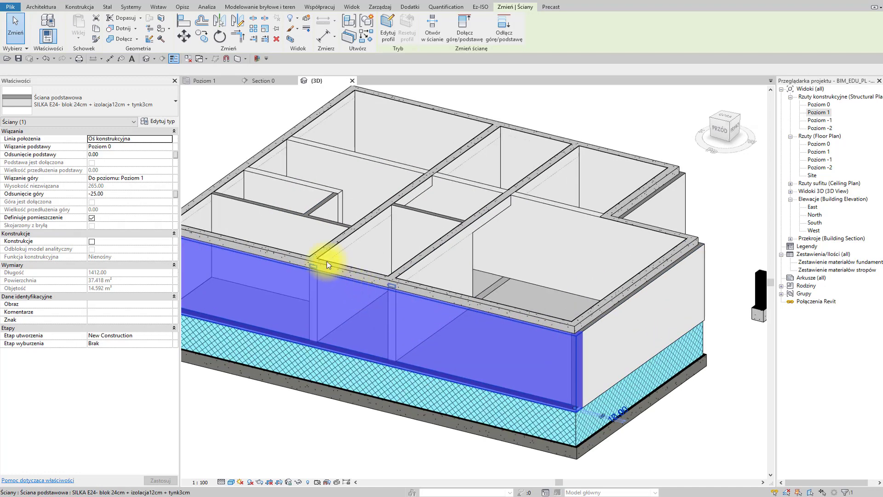
pyautogui.scroll(-3, 456, 340)
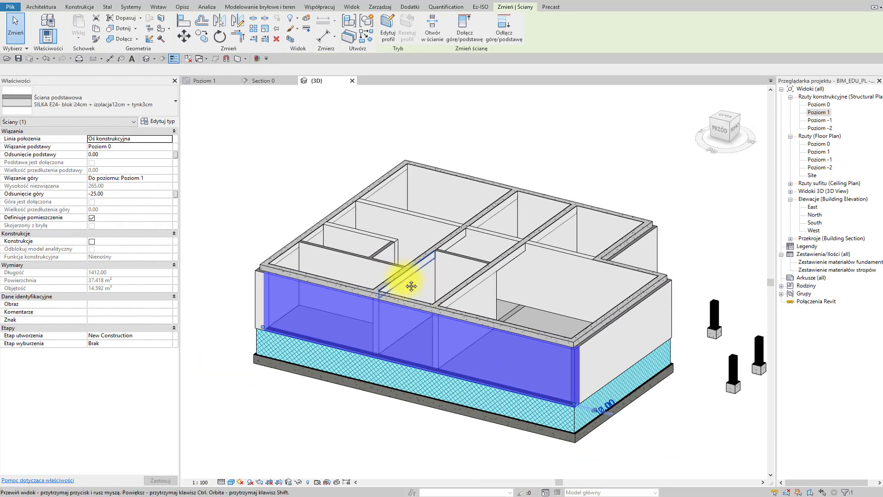
pyautogui.scroll(1, 408, 282)
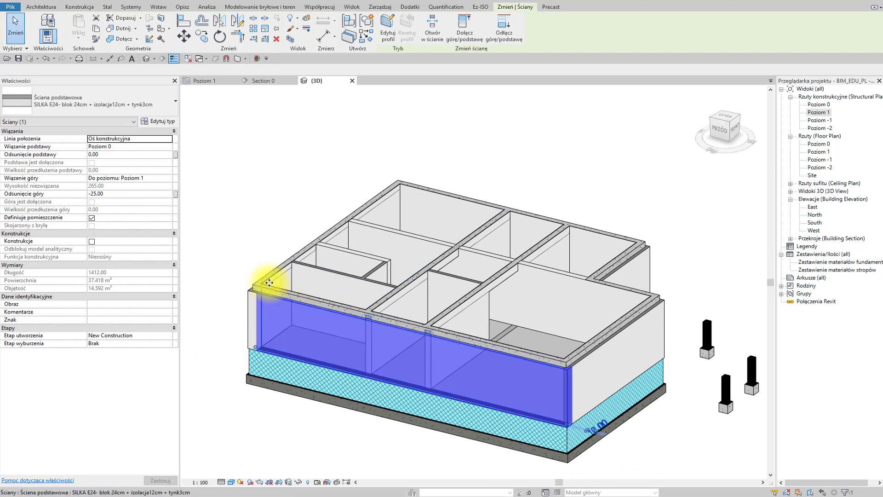
pyautogui.click(251, 239)
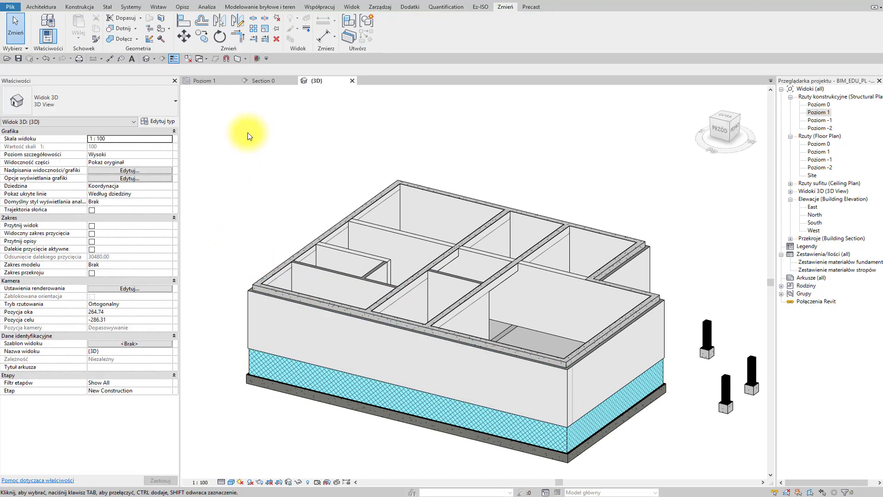
# Start a new wall in the Poziom 1 plan using the Ocieplenie wieńca type.
pyautogui.keyDown('shift'); pyautogui.moveTo(498, 256); pyautogui.dragTo(339, 132, button='middle'); pyautogui.keyUp('shift')
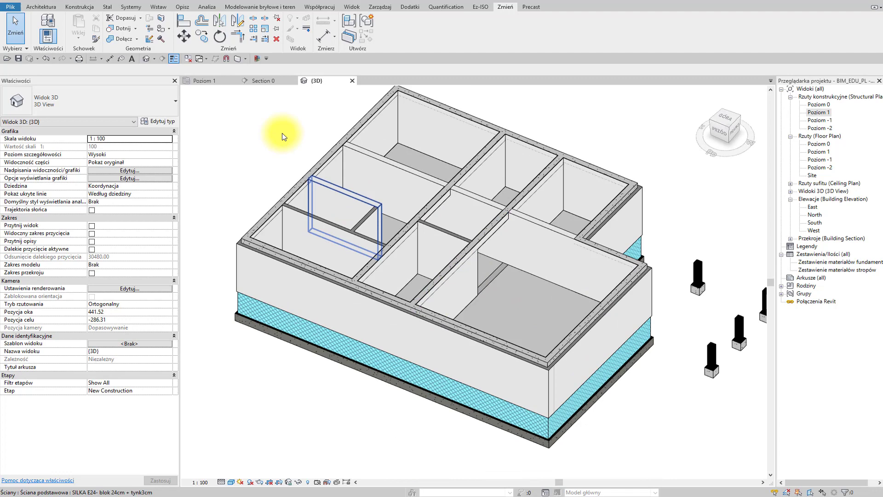
pyautogui.click(219, 85)
pyautogui.press('w')
pyautogui.press('a')
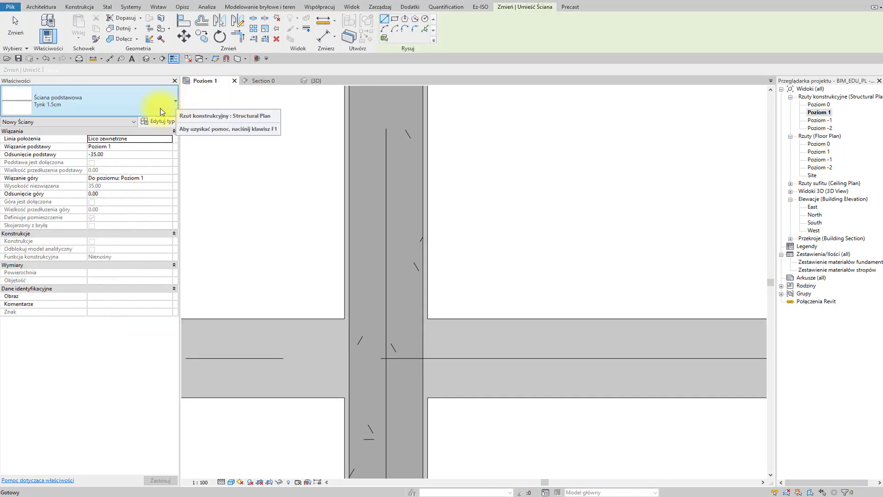
pyautogui.click(119, 108)
pyautogui.scroll(3, 131, 213)
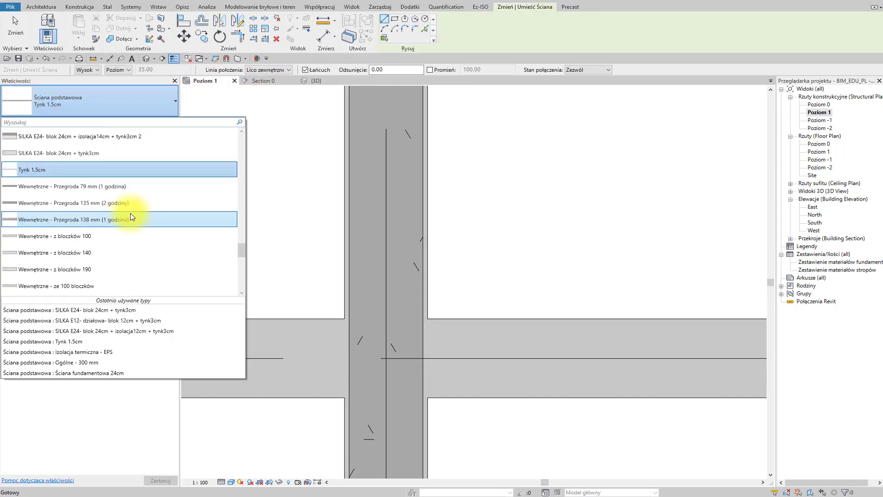
pyautogui.scroll(10, 131, 213)
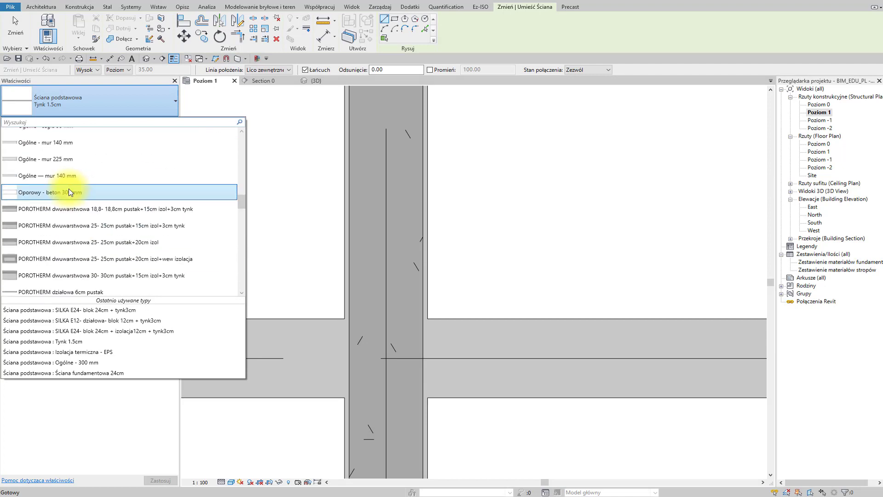
pyautogui.click(66, 165)
# Set the new Ocieplenie wieńca wall's base offset to -25.00, top constraint to Poziom 1 and top offset to 0.00.
pyautogui.scroll(-5, 311, 252)
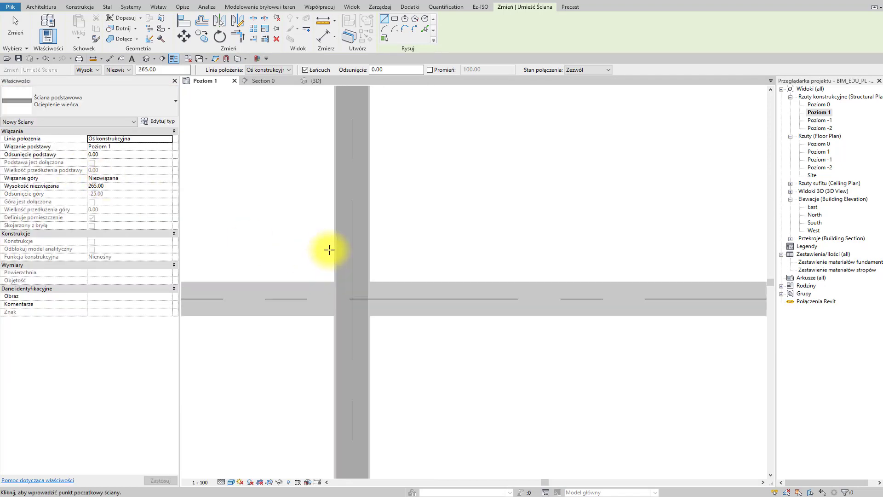
pyautogui.moveTo(384, 250); pyautogui.dragTo(579, 344, button='middle')
pyautogui.scroll(4, 579, 344)
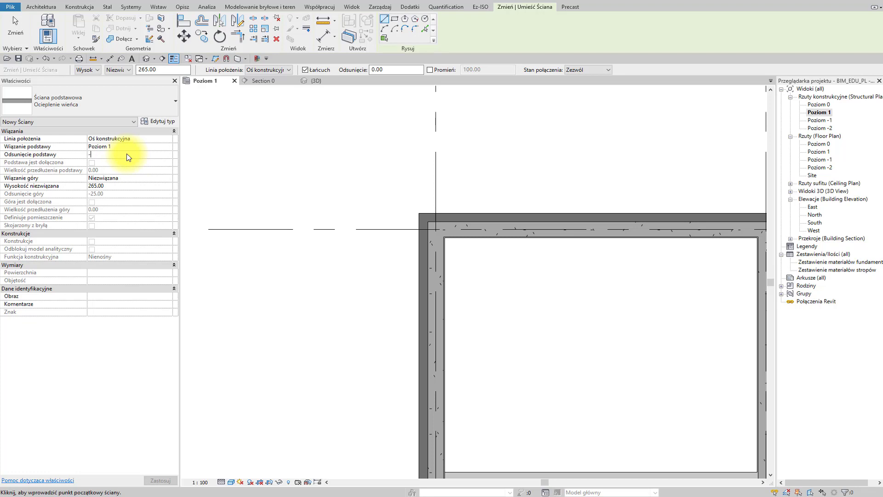
pyautogui.click(168, 178)
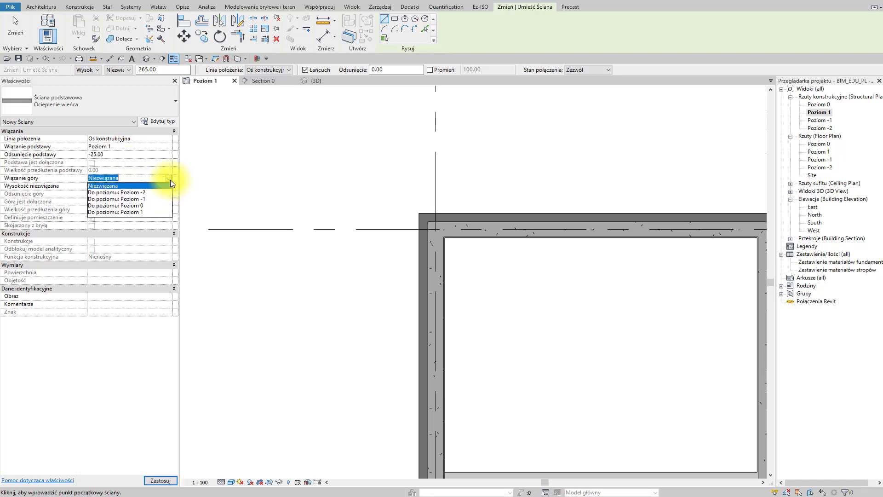
pyautogui.click(138, 212)
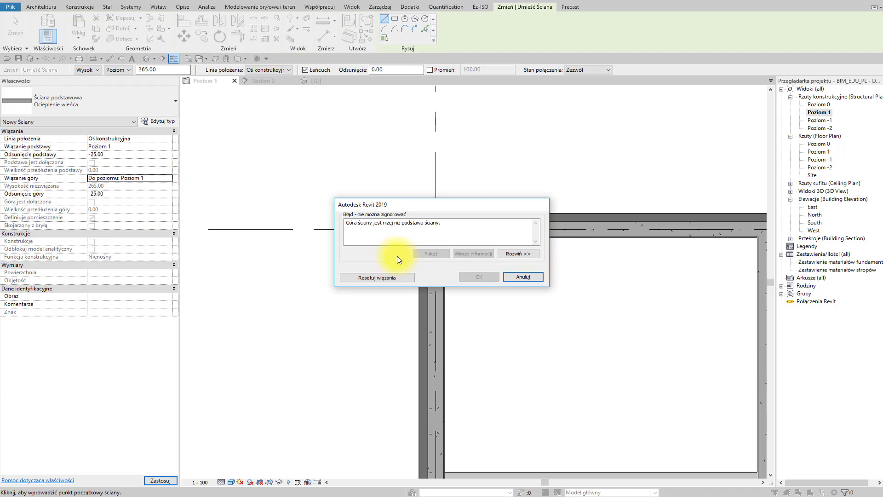
pyautogui.click(515, 276)
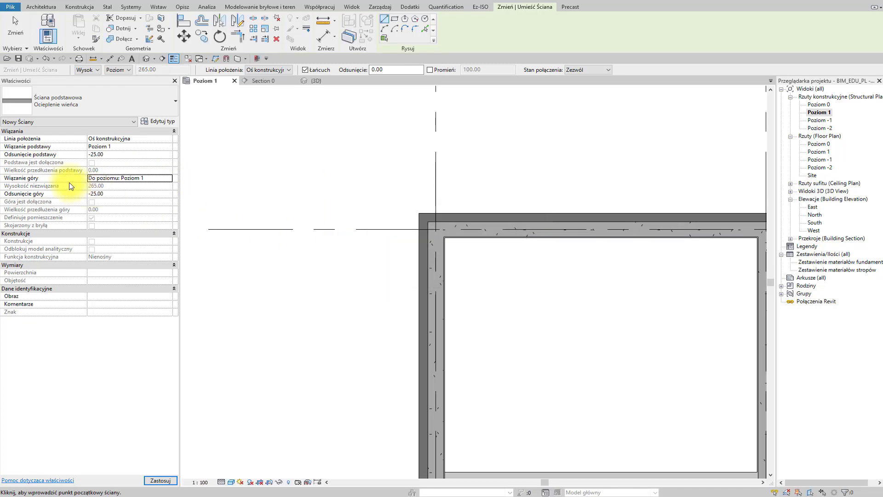
pyautogui.click(118, 195)
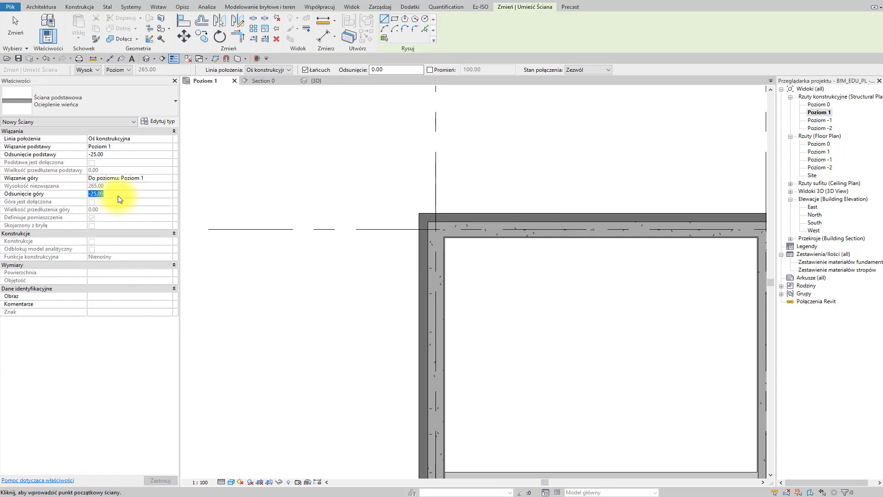
pyautogui.write('0')
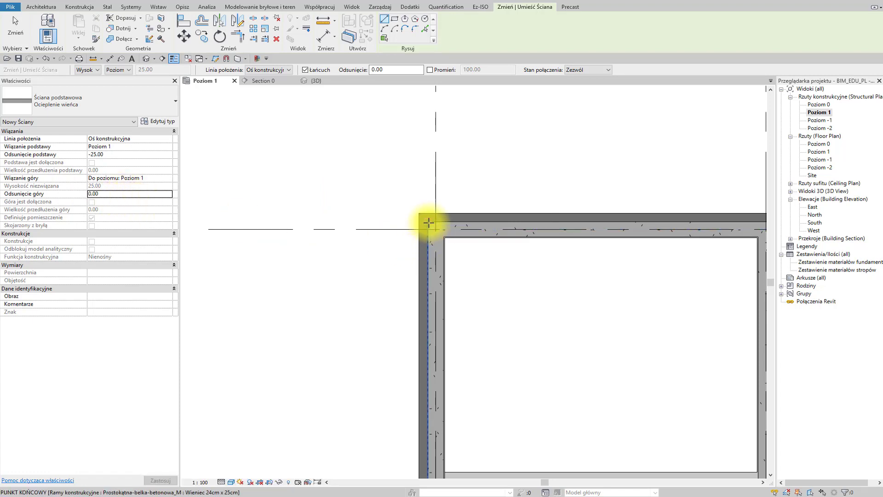
pyautogui.click(428, 223)
pyautogui.scroll(4, 429, 246)
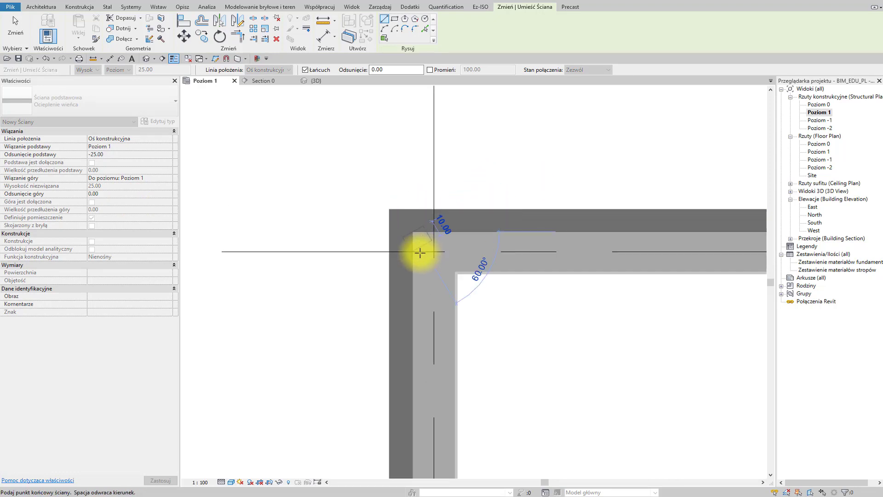
pyautogui.press('Escape')
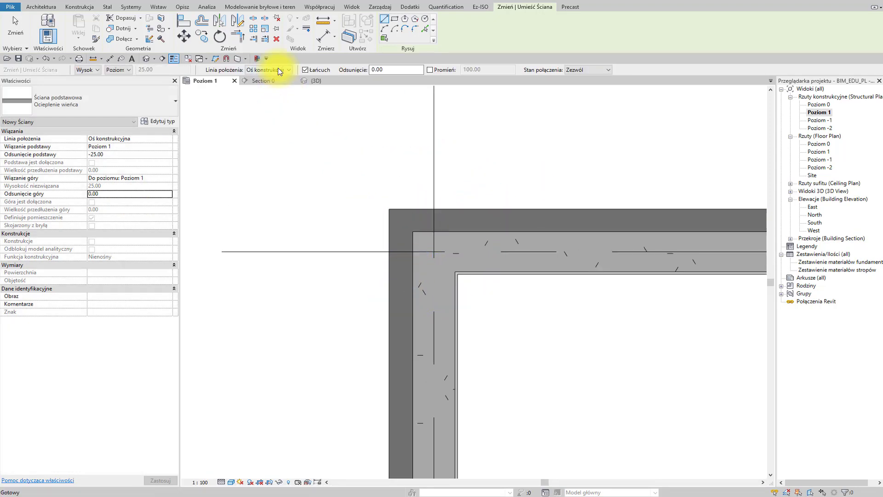
# Set the location line to Lico zewnętrzne and draw the wall along the west ring beam's outer face, from its upper to its lower corner.
pyautogui.click(278, 68)
pyautogui.click(281, 92)
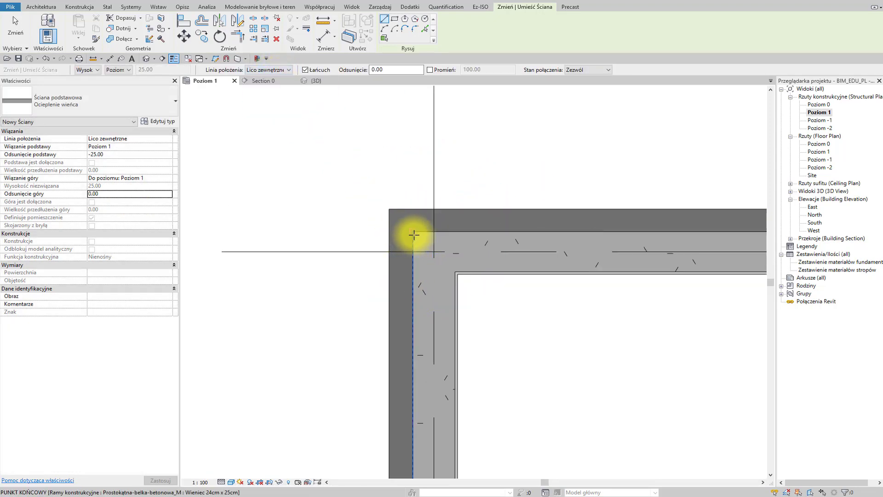
pyautogui.click(413, 235)
pyautogui.scroll(-2, 410, 300)
pyautogui.moveTo(407, 325); pyautogui.dragTo(390, 214, button='middle')
pyautogui.moveTo(394, 336); pyautogui.dragTo(389, 214, button='middle')
pyautogui.scroll(-2, 404, 391)
pyautogui.moveTo(407, 453); pyautogui.dragTo(400, 248, button='middle')
pyautogui.moveTo(404, 379); pyautogui.dragTo(394, 190, button='middle')
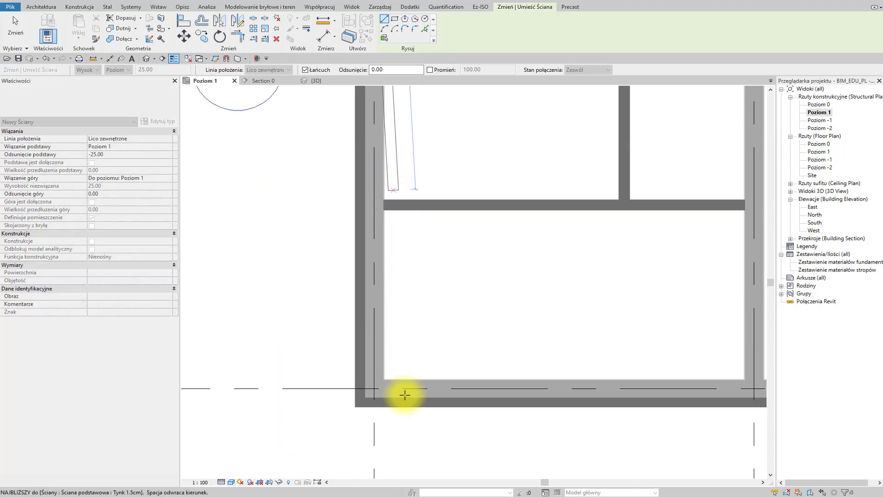
pyautogui.scroll(3, 405, 395)
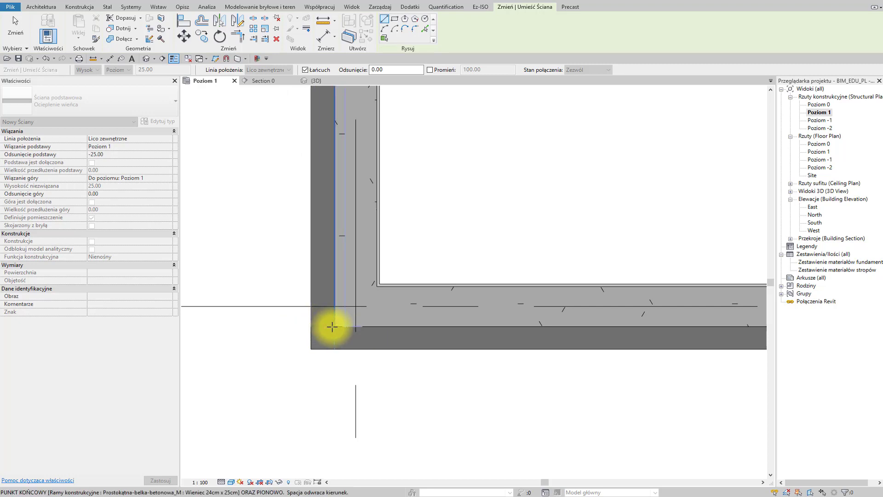
pyautogui.click(333, 326)
pyautogui.press('Escape')
pyautogui.press('Escape')
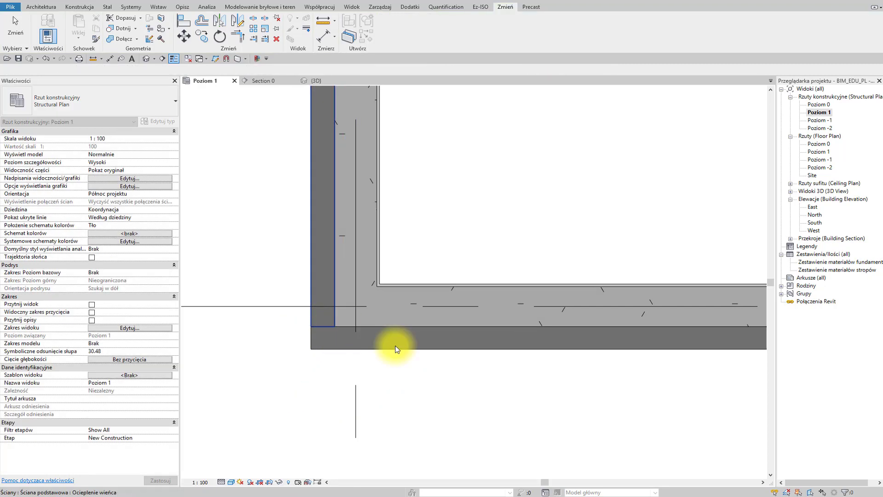
# Inspect the new insulation wall's position against the ring beam in the 3D view, then return to the Poziom 1 plan.
pyautogui.scroll(-1, 404, 345)
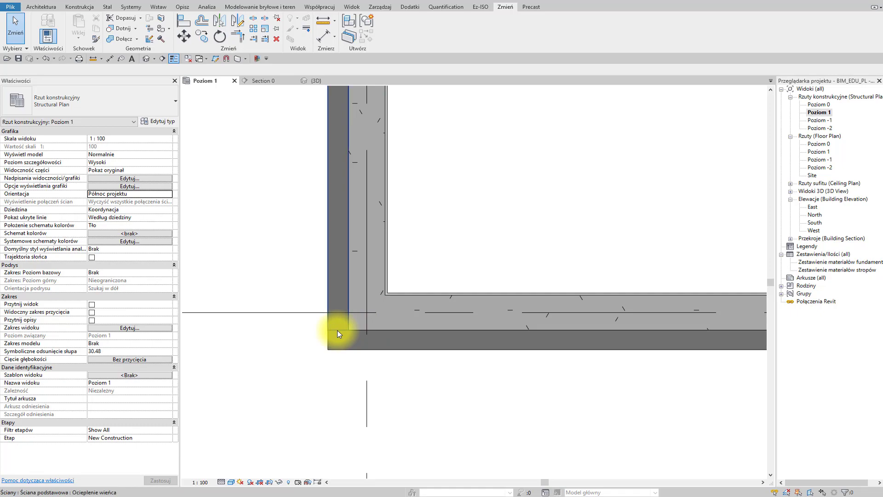
pyautogui.hotkey('ctrl', 'Tab')
pyautogui.keyDown('shift'); pyautogui.moveTo(299, 325); pyautogui.dragTo(414, 331, button='middle'); pyautogui.keyUp('shift')
pyautogui.scroll(4, 509, 306)
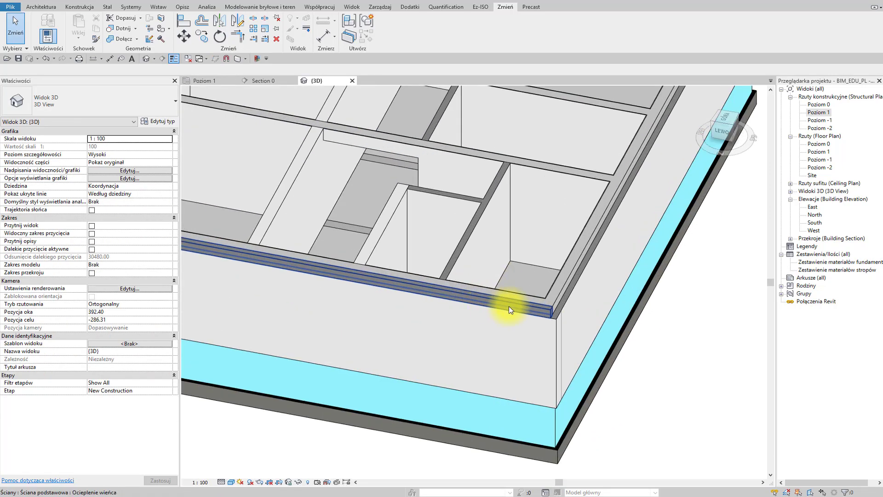
pyautogui.click(508, 306)
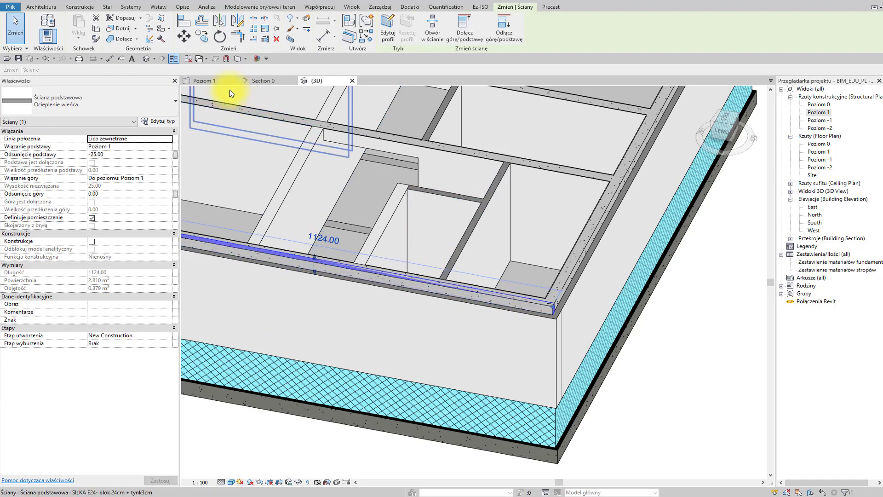
pyautogui.click(200, 83)
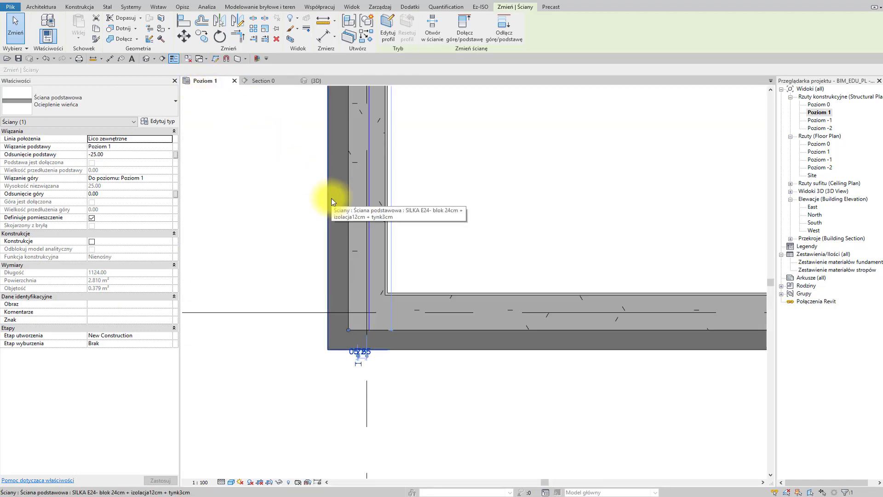
pyautogui.press('Escape')
# Draw a flipped Ocieplenie wieńca wall about 172 cm long down the ring beam's outer face from the building's upper-left corner.
pyautogui.scroll(-5, 350, 229)
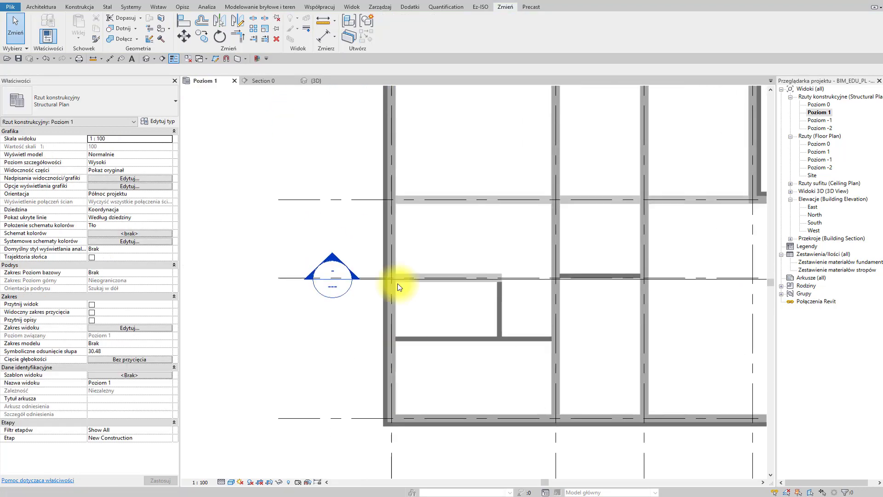
pyautogui.scroll(1, 398, 283)
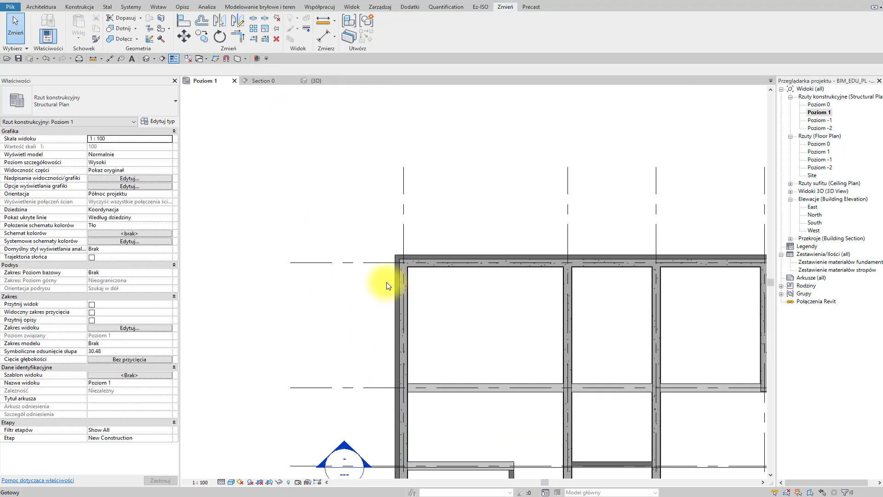
pyautogui.press('w')
pyautogui.press('a')
pyautogui.scroll(6, 389, 251)
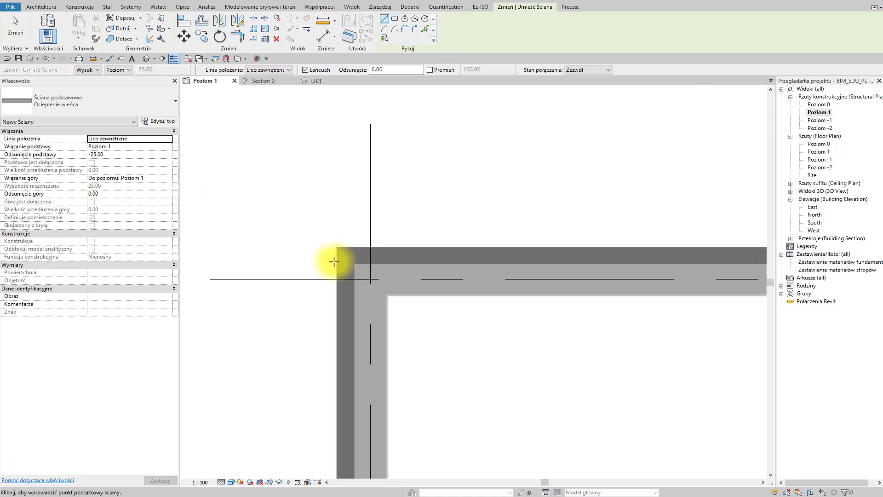
pyautogui.click(351, 263)
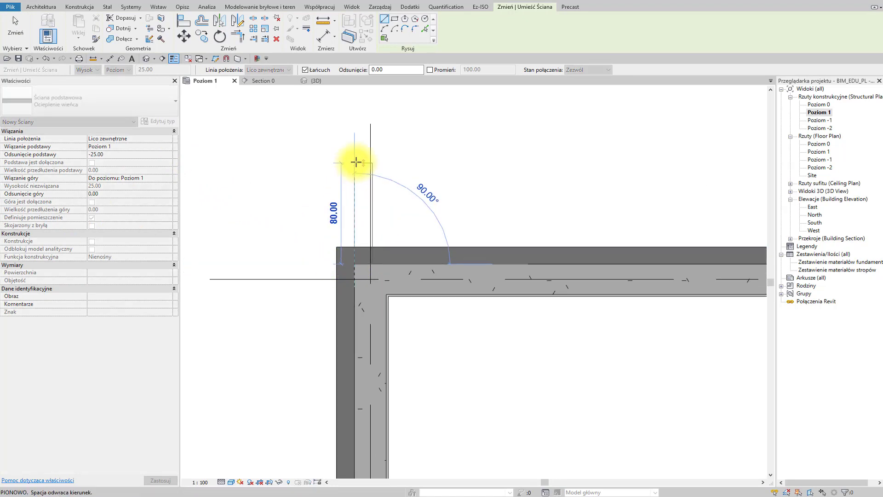
pyautogui.press('space')
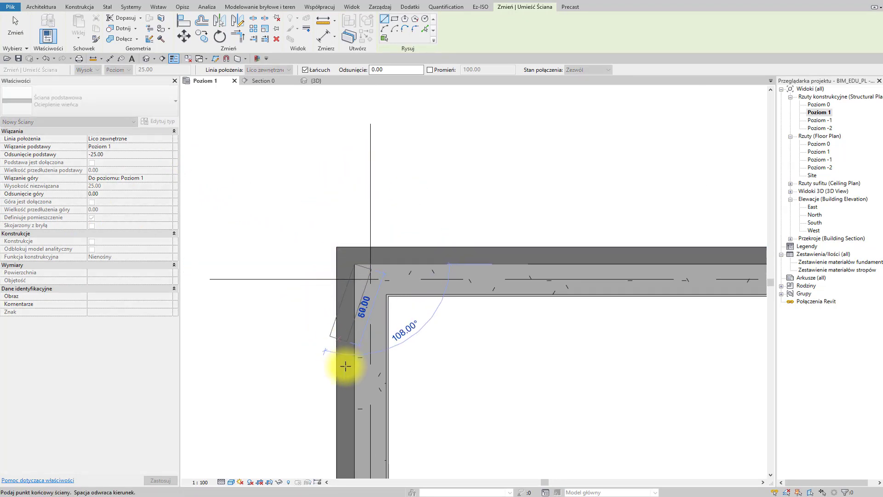
pyautogui.scroll(-1, 344, 397)
pyautogui.moveTo(347, 405); pyautogui.dragTo(357, 300, button='middle')
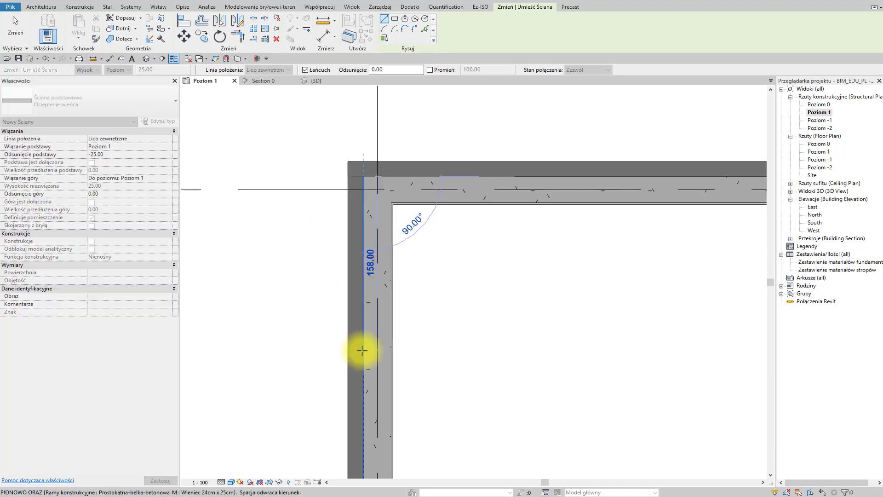
pyautogui.click(363, 365)
pyautogui.press('Escape')
pyautogui.press('Escape')
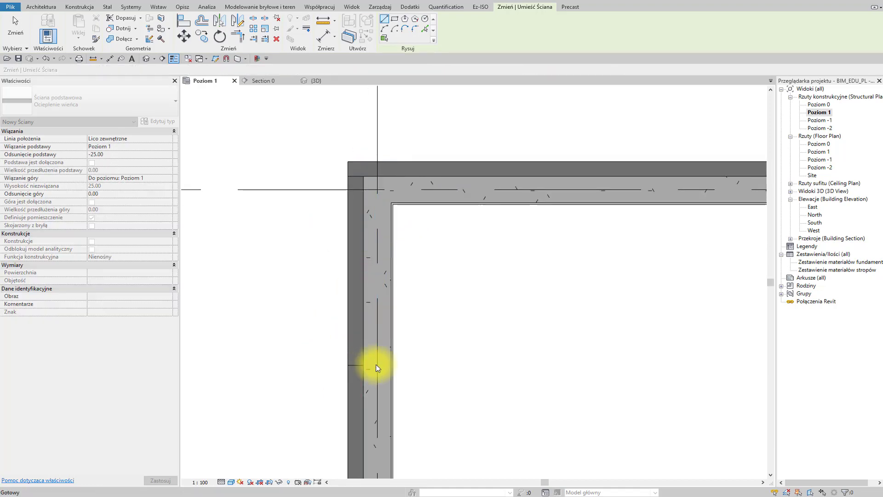
# Select the short Ocieplenie wieńca wall in the 3D view and shift it to the outer side of the ring beam.
pyautogui.hotkey('ctrl', 'Tab')
pyautogui.scroll(6, 435, 316)
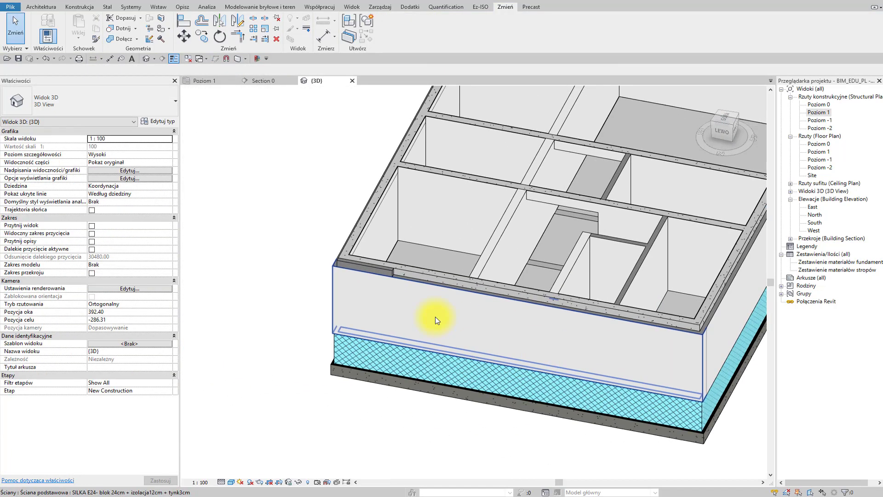
pyautogui.click(390, 282)
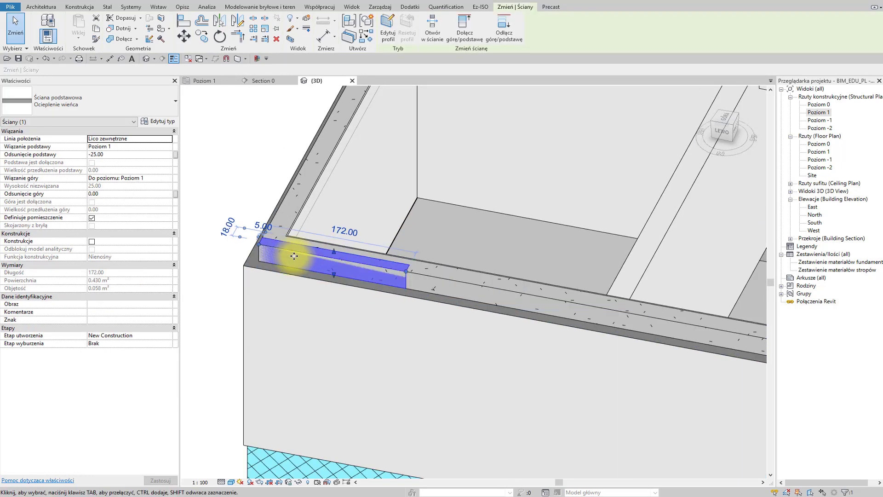
pyautogui.moveTo(294, 255); pyautogui.dragTo(254, 224)
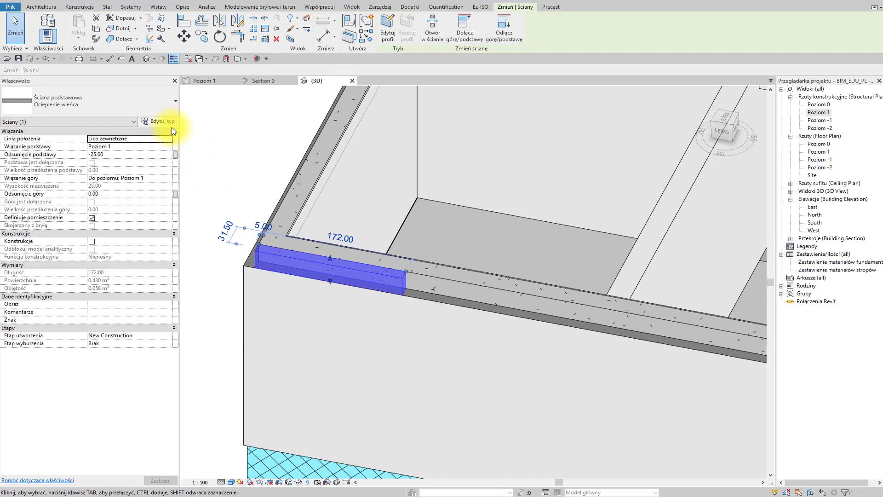
# Move the 12.00 thermal insulation layer above the 1.50 finish layer in the Ocieplenie wieńca structure and accept the type changes.
pyautogui.click(158, 121)
pyautogui.click(555, 169)
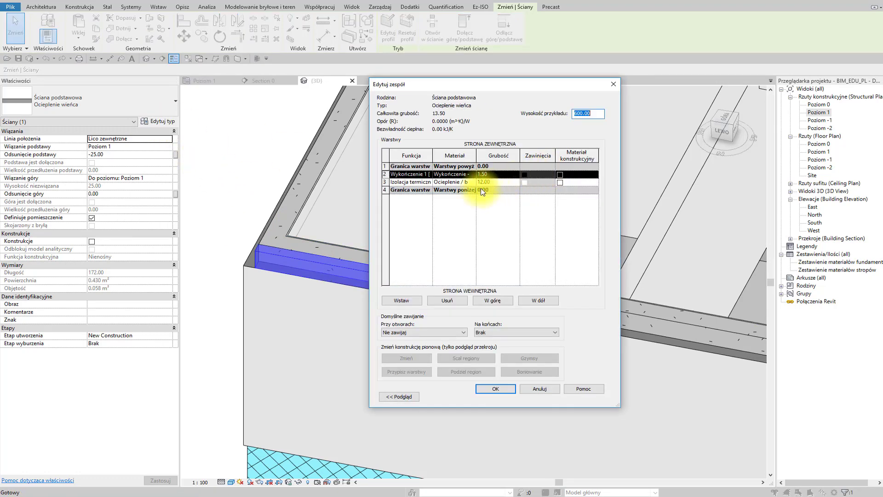
pyautogui.click(384, 181)
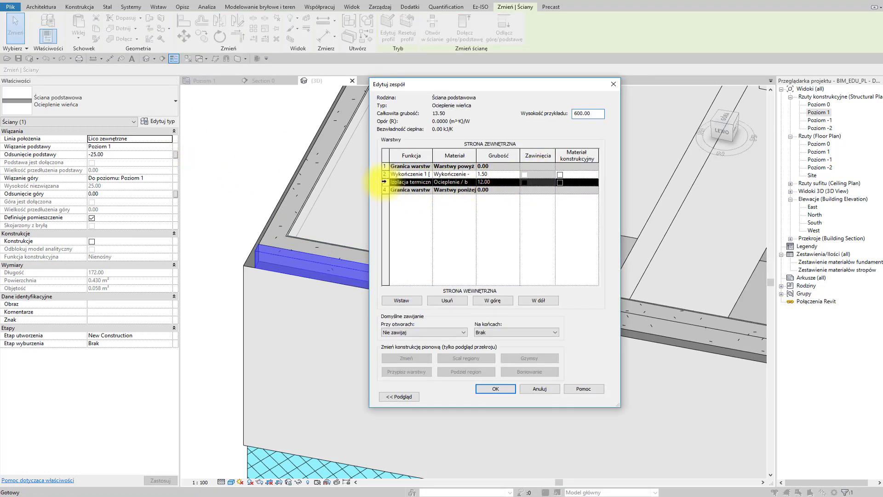
pyautogui.click(484, 302)
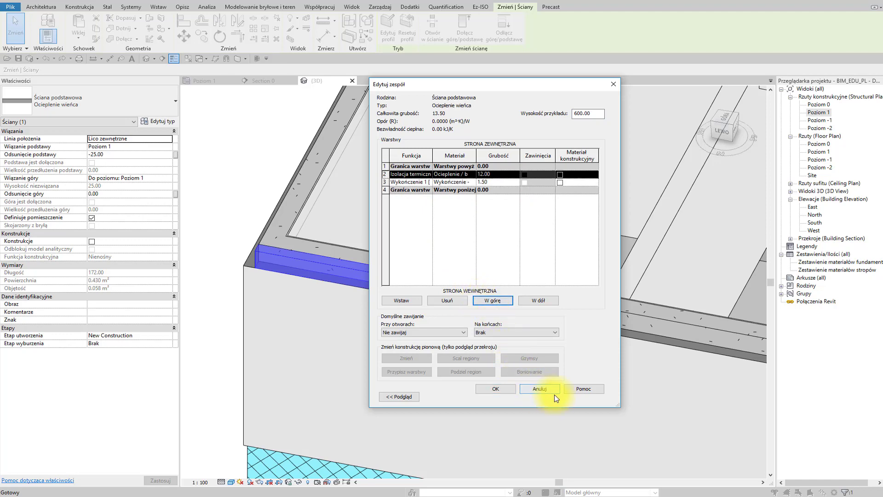
pyautogui.click(496, 389)
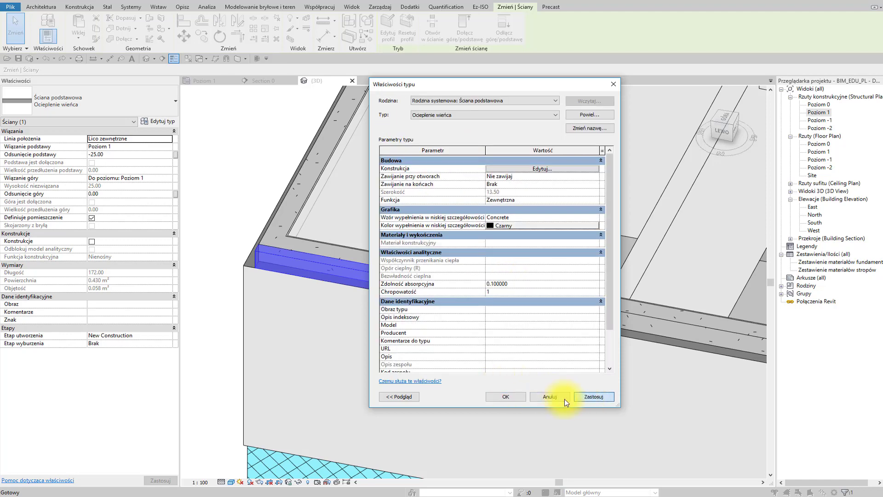
pyautogui.press('Return')
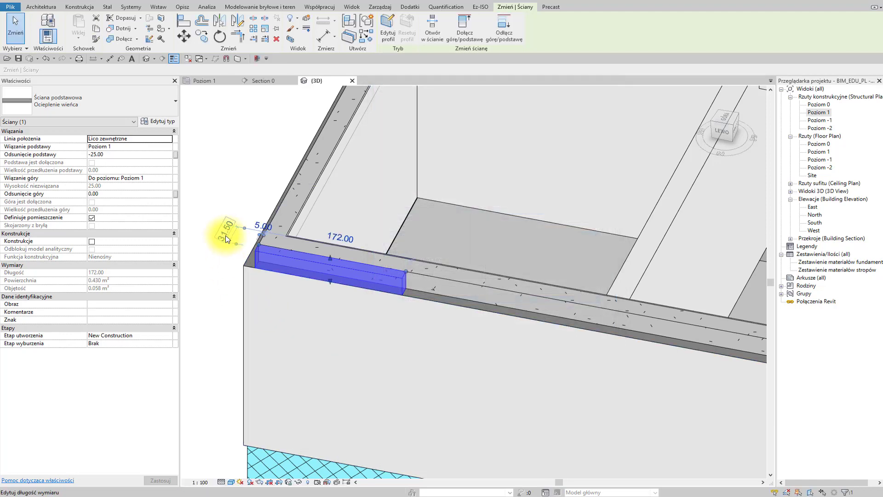
pyautogui.click(225, 202)
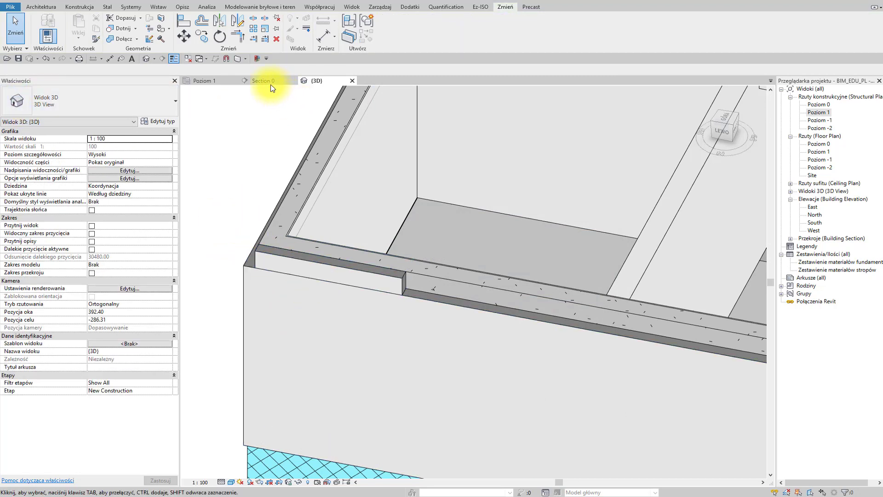
# In the Poziom 1 plan, stretch the short Ocieplenie wieńca wall along the left side to the lower-left corner, about 1124 cm long.
pyautogui.click(223, 81)
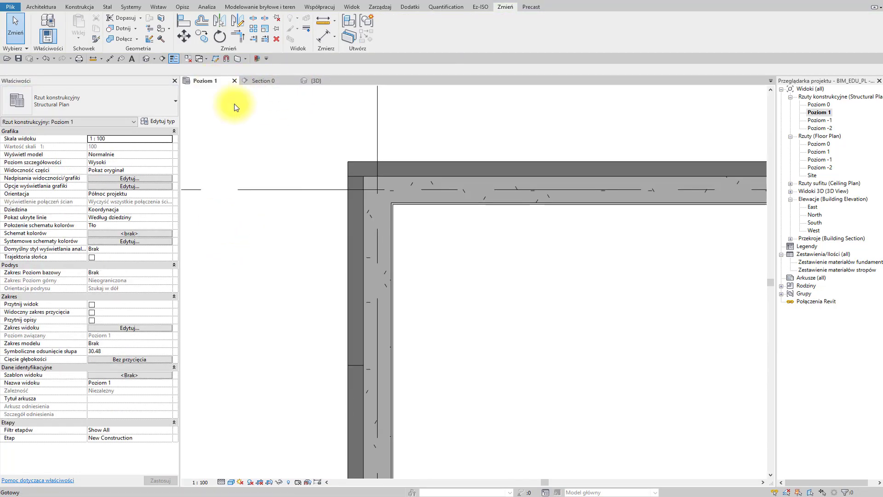
pyautogui.click(355, 227)
pyautogui.moveTo(359, 384); pyautogui.dragTo(344, 198, button='middle')
pyautogui.moveTo(347, 180); pyautogui.dragTo(358, 328)
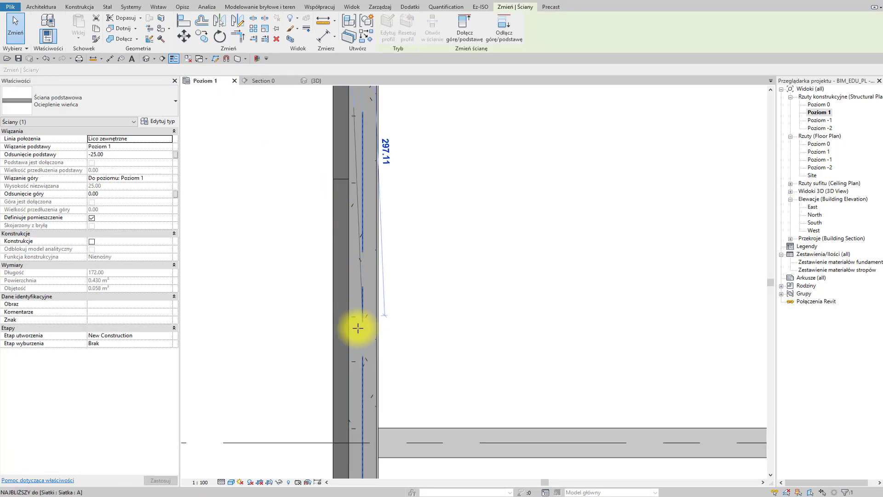
pyautogui.moveTo(363, 382); pyautogui.dragTo(376, 134, button='middle')
pyautogui.moveTo(391, 380); pyautogui.dragTo(391, 147, button='middle')
pyautogui.moveTo(404, 363); pyautogui.dragTo(411, 201, button='middle')
pyautogui.moveTo(387, 408); pyautogui.dragTo(385, 185, button='middle')
pyautogui.moveTo(385, 185)
pyautogui.mouseDown()
pyautogui.moveTo(347, 415)
pyautogui.moveTo(359, 385)
pyautogui.mouseUp()
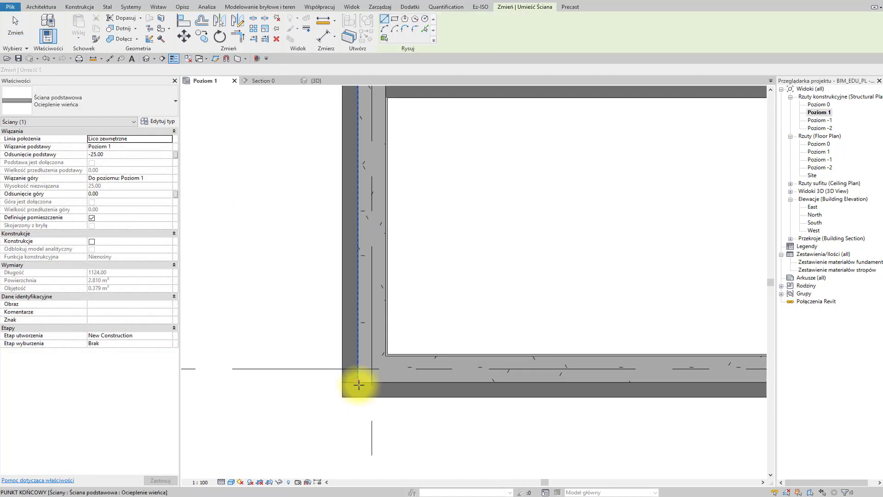
# Draw an Ocieplenie wieńca wall along the ring beam's lower outer face from the lower-left to the lower-right corner of the building.
pyautogui.scroll(-3, 539, 402)
pyautogui.moveTo(583, 397); pyautogui.dragTo(311, 407, button='middle')
pyautogui.moveTo(755, 411); pyautogui.dragTo(548, 402, button='middle')
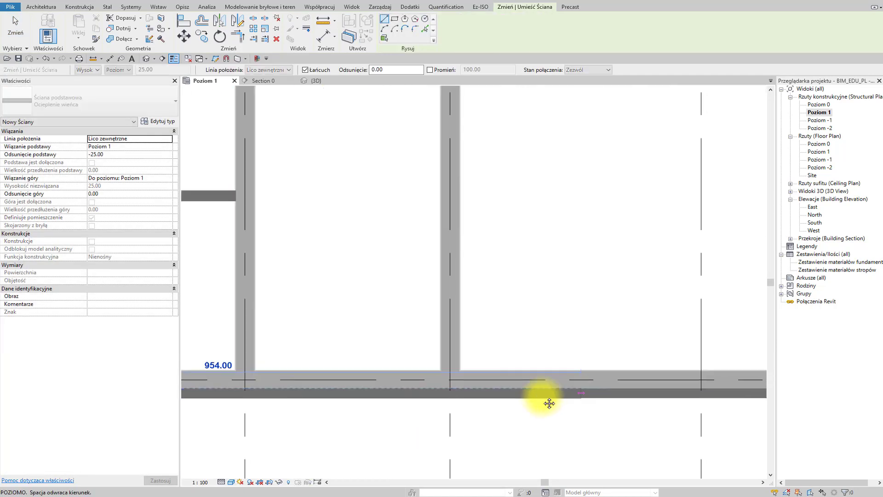
pyautogui.moveTo(718, 400); pyautogui.dragTo(305, 414, button='middle')
pyautogui.scroll(1, 512, 400)
pyautogui.click(525, 402)
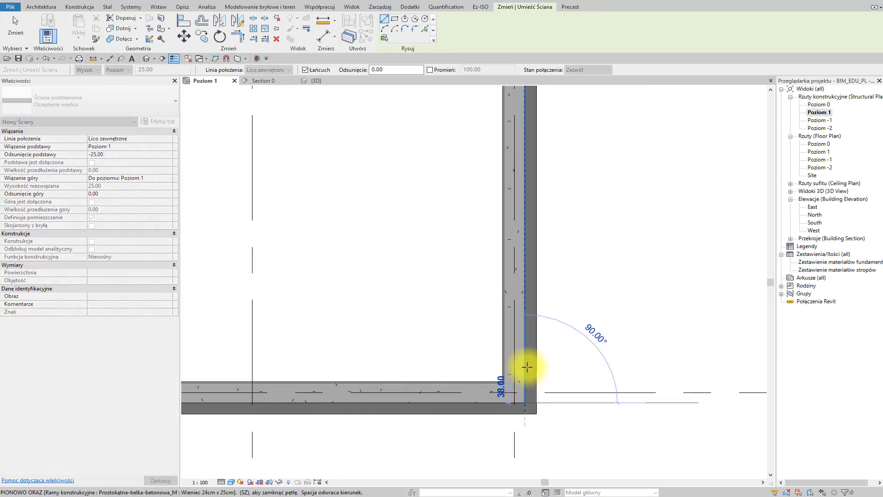
# Continue the chain of Ocieplenie wieńca walls up the right side, around the building's recess, to the upper-right corner.
pyautogui.moveTo(544, 259); pyautogui.dragTo(615, 309, button='middle')
pyautogui.click(589, 291)
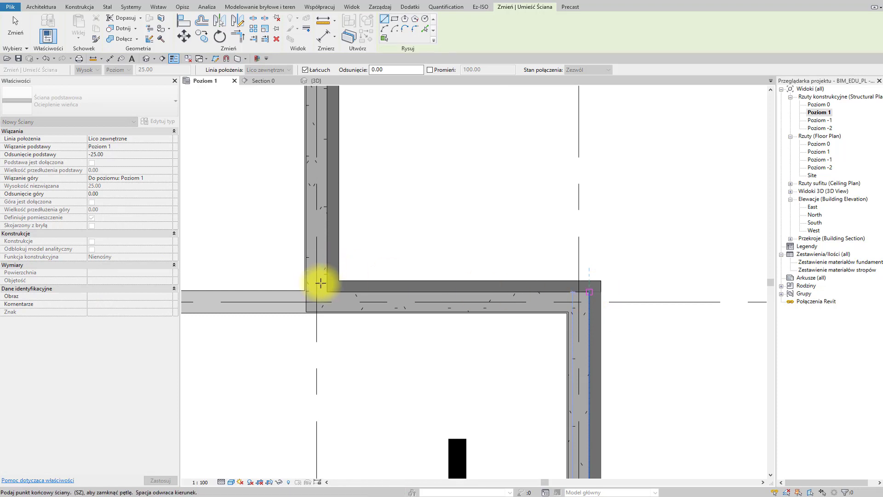
pyautogui.click(326, 290)
pyautogui.moveTo(333, 186); pyautogui.dragTo(391, 332, button='middle')
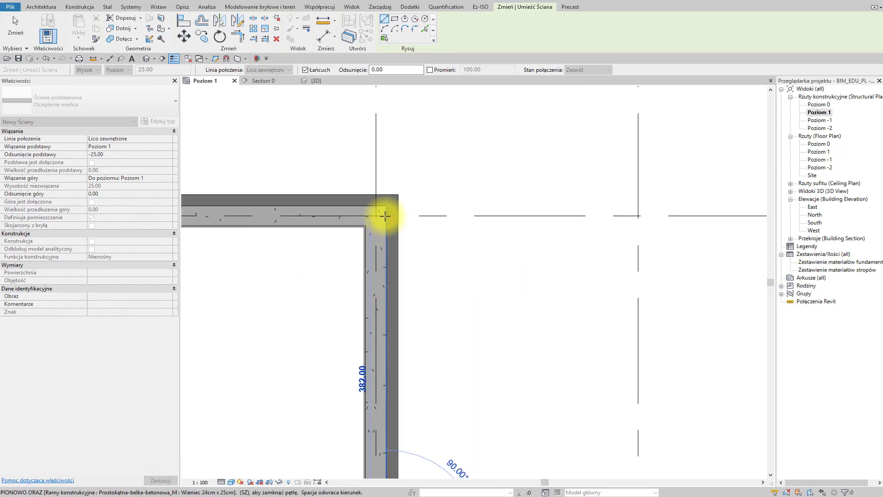
pyautogui.click(387, 204)
# Close the insulation chain with an Ocieplenie wieńca wall along the upper outer face to the upper-left corner and finish wall placement.
pyautogui.moveTo(321, 292)
pyautogui.mouseDown(button='middle')
pyautogui.moveTo(353, 330)
pyautogui.moveTo(467, 317)
pyautogui.mouseUp(button='middle')
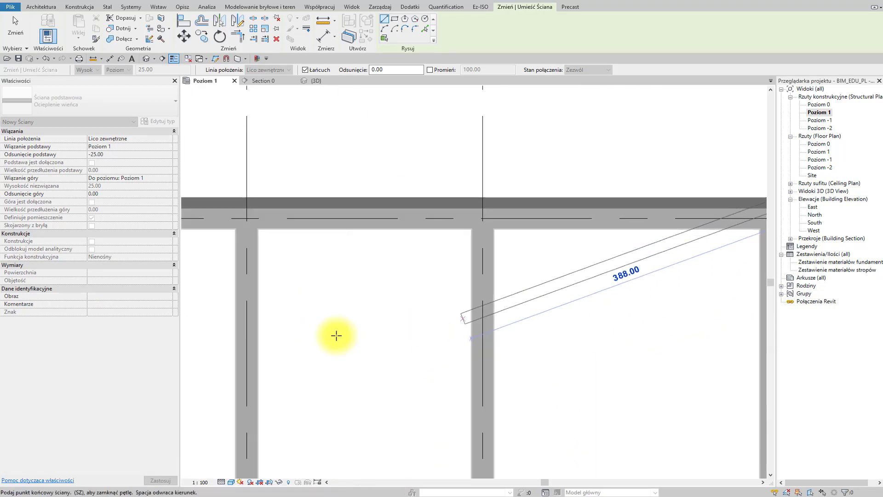
pyautogui.moveTo(336, 335); pyautogui.dragTo(545, 340, button='middle')
pyautogui.moveTo(366, 343); pyautogui.dragTo(541, 354, button='middle')
pyautogui.moveTo(304, 327)
pyautogui.mouseDown(button='middle')
pyautogui.moveTo(383, 341)
pyautogui.moveTo(436, 337)
pyautogui.mouseUp(button='middle')
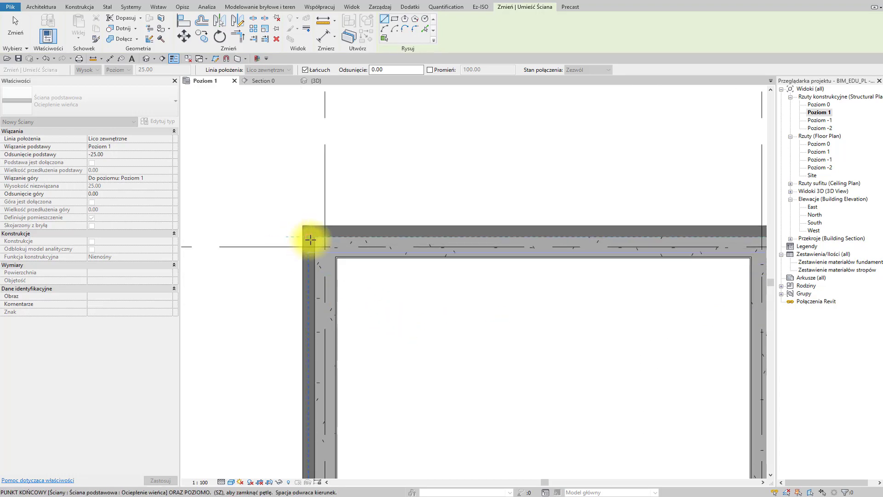
pyautogui.click(315, 240)
pyautogui.press('Escape')
pyautogui.press('Escape')
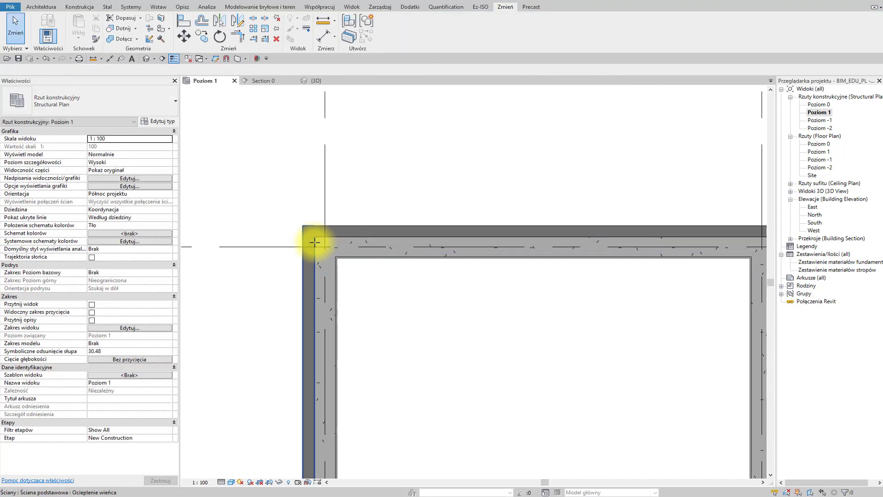
# In the 3D view, join the front SILKA E24 exterior wall with the adjacent Ocieplenie wieńca wall at the front-right corner.
pyautogui.hotkey('ctrl', 'Tab')
pyautogui.scroll(-5, 335, 274)
pyautogui.keyDown('shift'); pyautogui.moveTo(371, 365); pyautogui.dragTo(283, 266, button='middle'); pyautogui.keyUp('shift')
pyautogui.click(123, 40)
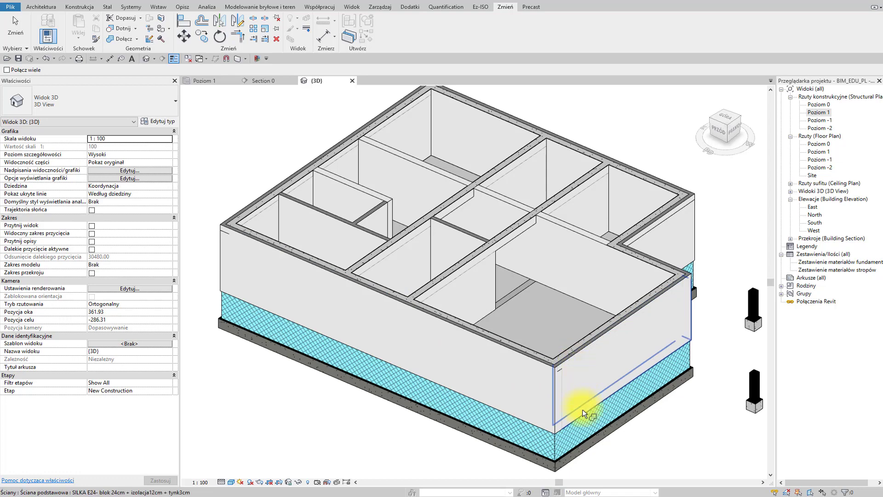
pyautogui.keyDown('shift'); pyautogui.moveTo(585, 400); pyautogui.dragTo(384, 404, button='middle'); pyautogui.keyUp('shift')
pyautogui.moveTo(265, 406); pyautogui.dragTo(473, 378, button='middle')
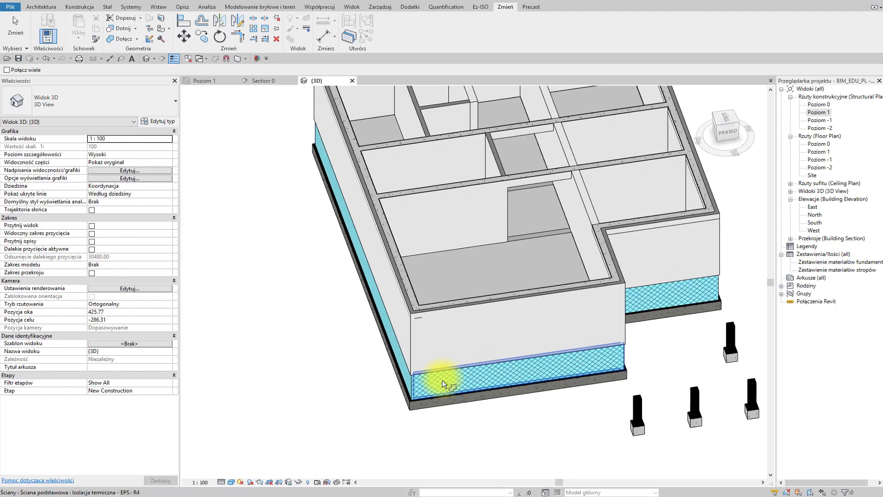
pyautogui.keyDown('shift'); pyautogui.moveTo(373, 381); pyautogui.dragTo(456, 362, button='middle'); pyautogui.keyUp('shift')
pyautogui.moveTo(565, 325); pyautogui.dragTo(518, 355, button='middle')
pyautogui.scroll(2, 518, 353)
pyautogui.scroll(1, 519, 352)
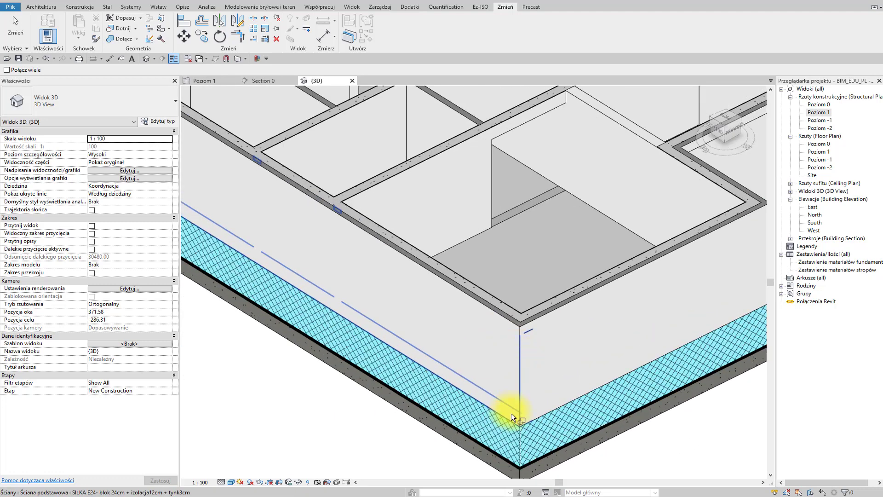
pyautogui.click(512, 413)
pyautogui.click(539, 323)
# Join the SILKA E24 exterior walls around the recessed corner with their adjacent Ocieplenie wieńca walls.
pyautogui.scroll(-5, 542, 375)
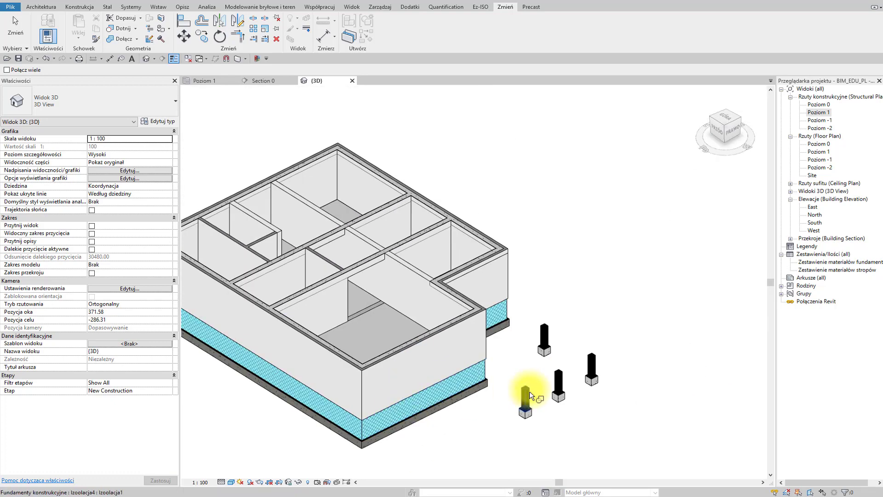
pyautogui.keyDown('shift'); pyautogui.moveTo(529, 391); pyautogui.dragTo(587, 384, button='middle'); pyautogui.keyUp('shift')
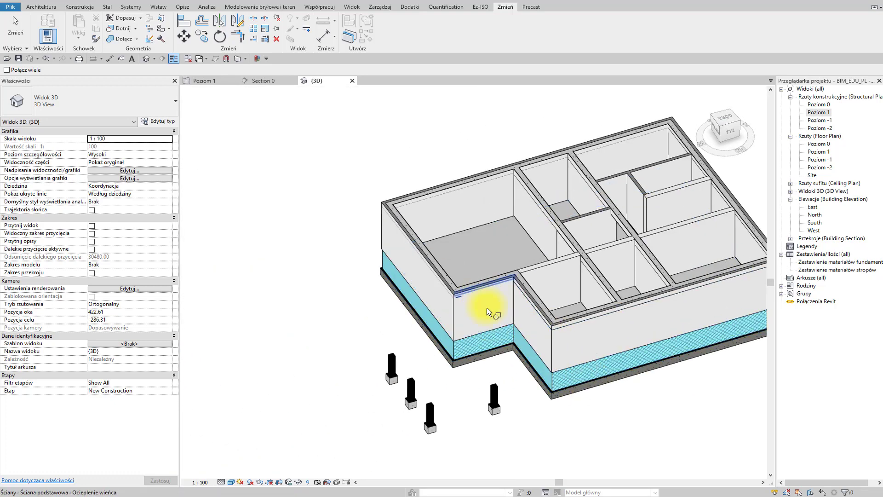
pyautogui.click(525, 332)
pyautogui.click(533, 304)
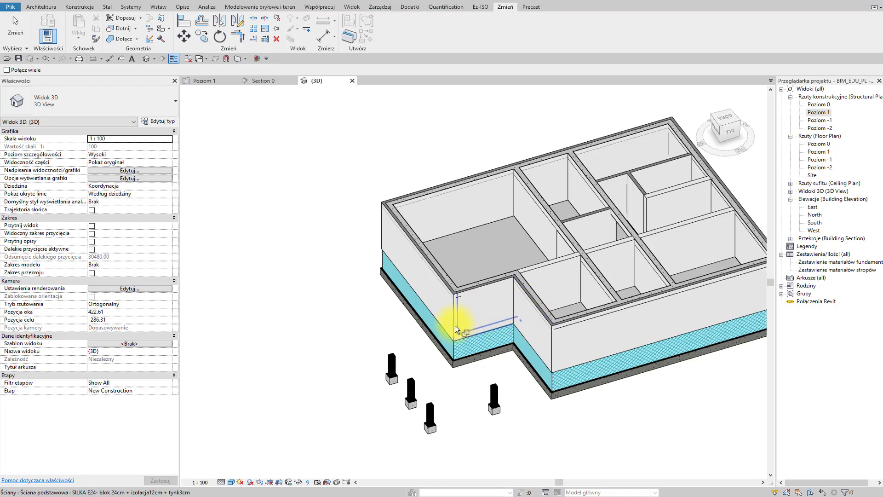
pyautogui.click(449, 328)
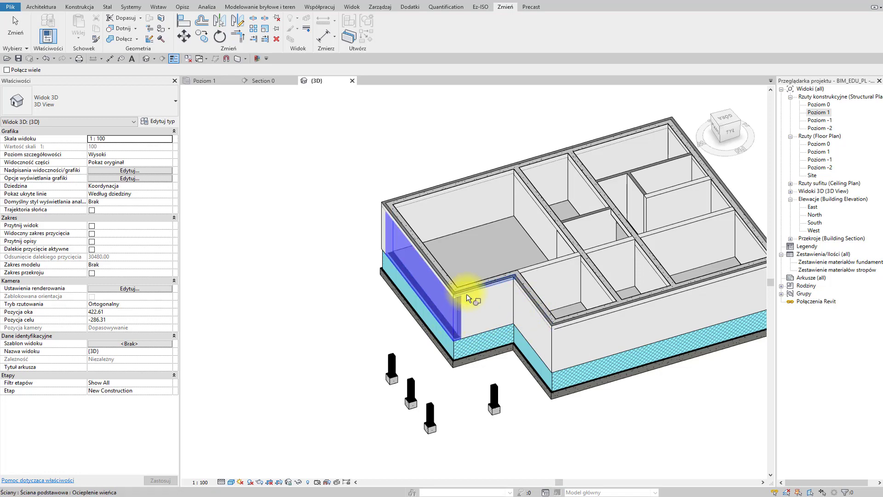
pyautogui.click(467, 294)
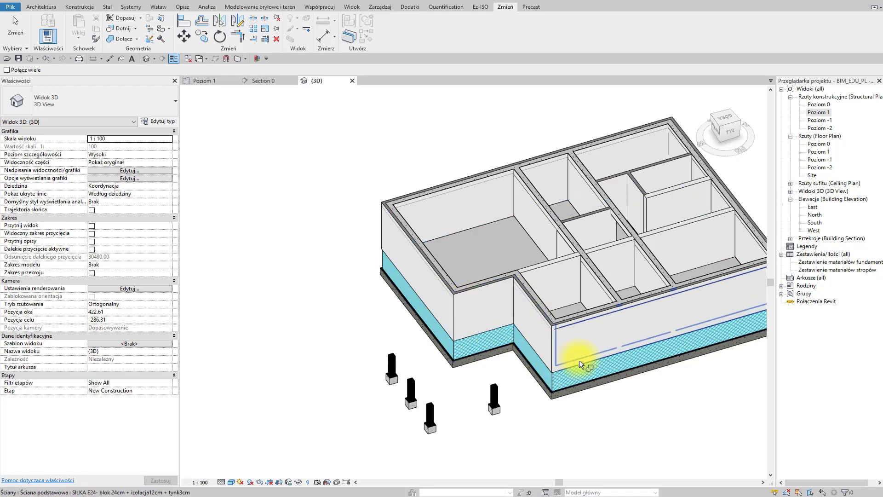
# Join the exterior walls at the back of the building with the Ocieplenie wieńca walls above them.
pyautogui.click(582, 321)
pyautogui.click(537, 376)
pyautogui.keyDown('shift'); pyautogui.moveTo(537, 375); pyautogui.dragTo(456, 394, button='middle'); pyautogui.keyUp('shift')
pyautogui.click(595, 371)
pyautogui.click(617, 332)
pyautogui.click(455, 394)
pyautogui.click(453, 351)
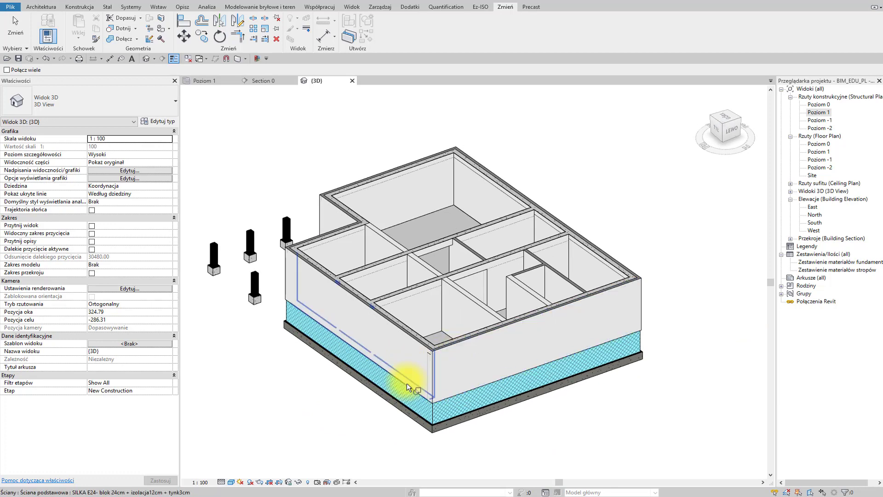
pyautogui.click(407, 382)
pyautogui.click(432, 352)
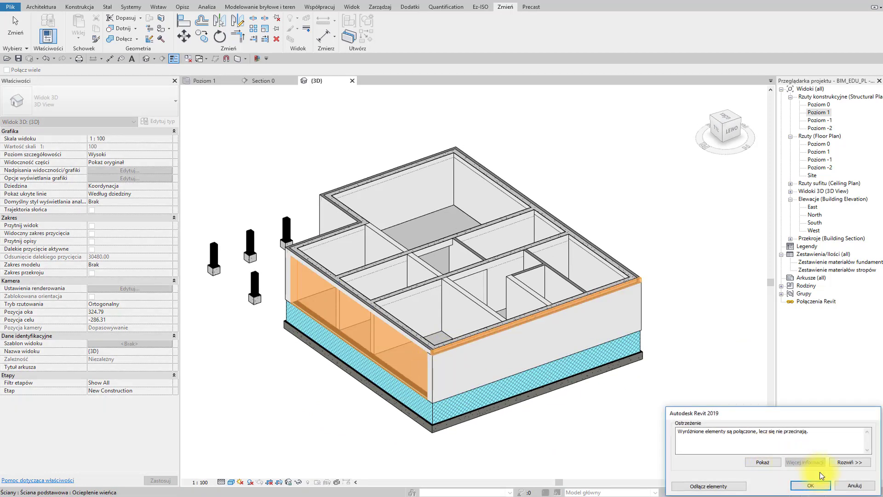
pyautogui.click(849, 485)
# Join the left SILKA E24 exterior wall with the back Ocieplenie wieńca wall at the back-left corner.
pyautogui.scroll(5, 441, 396)
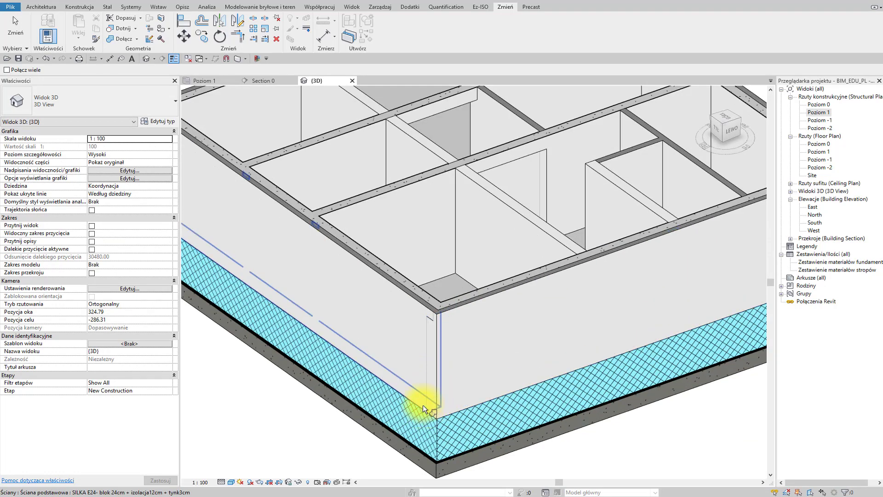
pyautogui.click(450, 402)
pyautogui.click(418, 307)
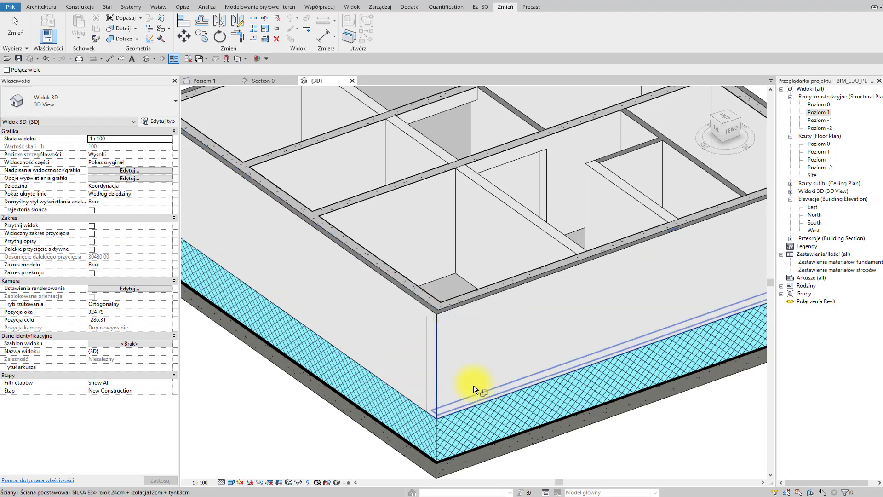
# Join the left exterior wall with the front Ocieplenie wieńca wall at the front-left corner and end the joining.
pyautogui.scroll(-6, 571, 396)
pyautogui.keyDown('shift'); pyautogui.moveTo(594, 402); pyautogui.dragTo(395, 405, button='middle'); pyautogui.keyUp('shift')
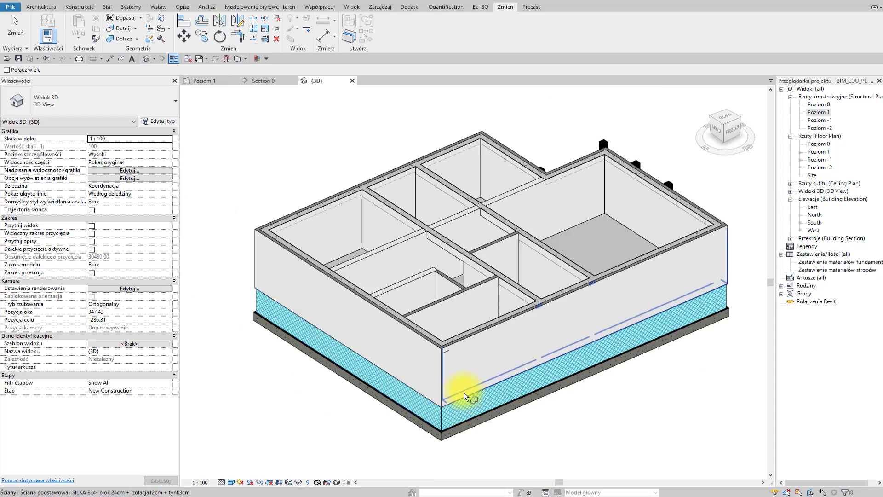
pyautogui.click(431, 393)
pyautogui.click(460, 352)
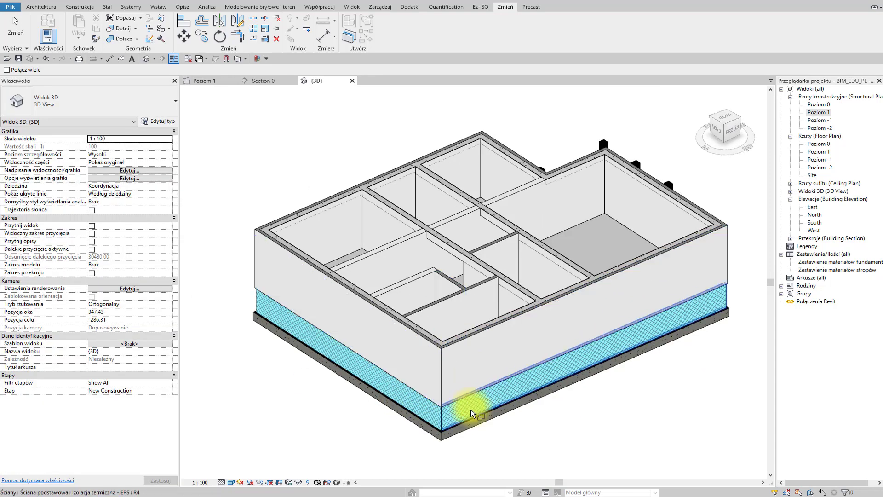
pyautogui.press('Escape')
pyautogui.scroll(-2, 542, 343)
pyautogui.keyDown('shift'); pyautogui.moveTo(470, 409); pyautogui.dragTo(533, 395, button='middle'); pyautogui.keyUp('shift')
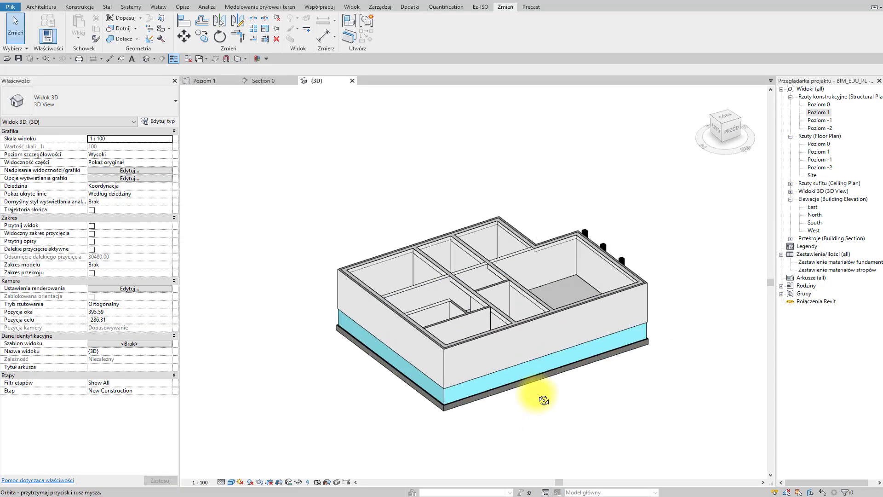
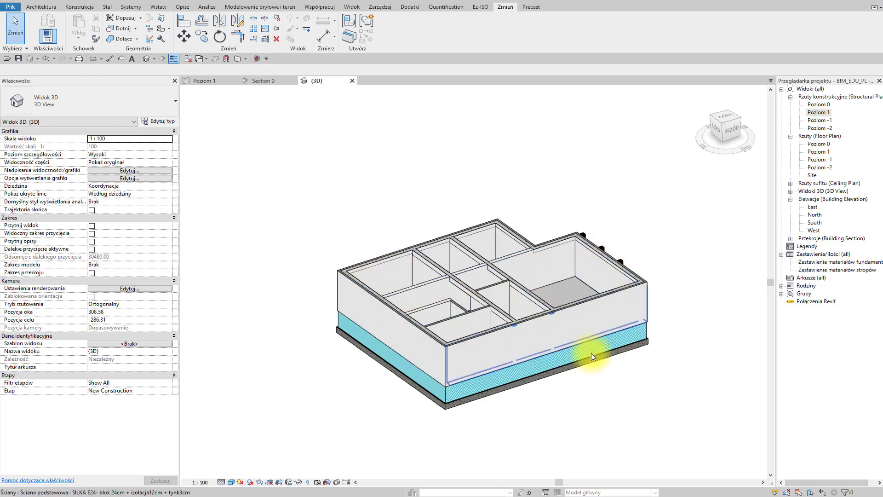
pyautogui.keyDown('shift'); pyautogui.moveTo(621, 368); pyautogui.dragTo(473, 394, button='middle'); pyautogui.keyUp('shift')
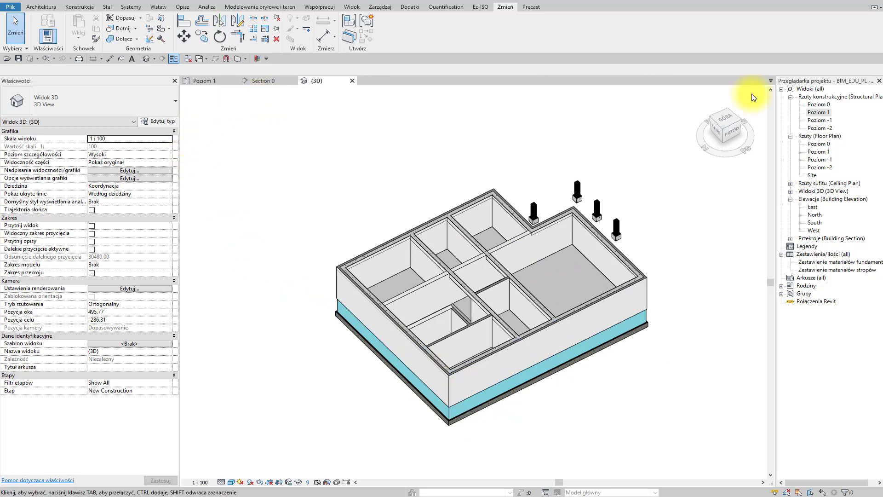
# Open the Poziom 0 floor plan and create an in-place component of category Fundamenty konstrukcyjne with the name Fundamenty konstrukcyjne 1.
pyautogui.doubleClick(821, 145)
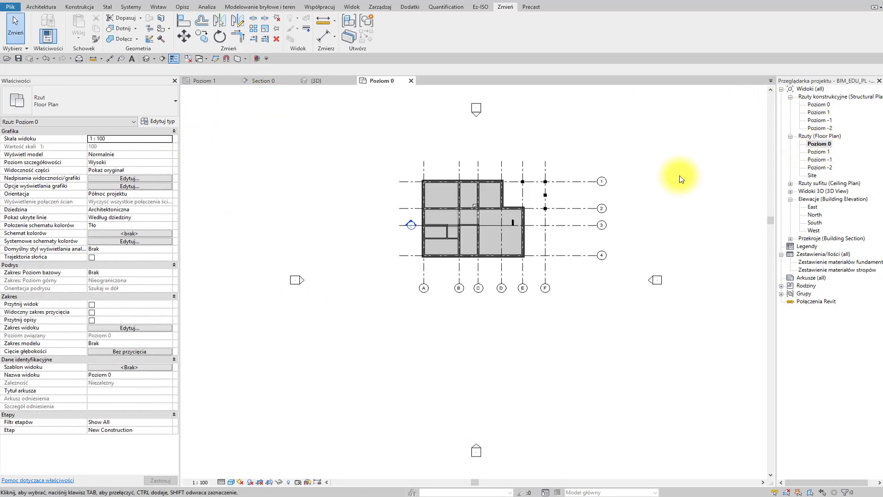
pyautogui.scroll(4, 470, 220)
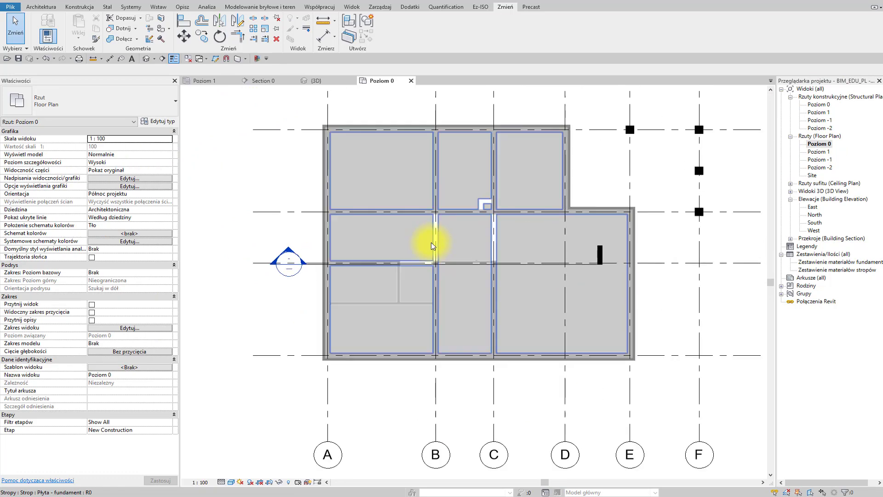
pyautogui.click(41, 7)
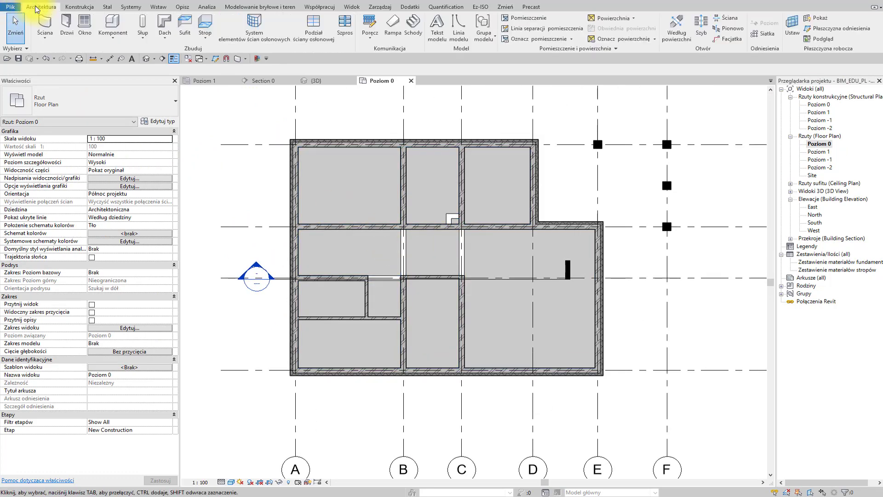
pyautogui.click(124, 39)
pyautogui.click(131, 72)
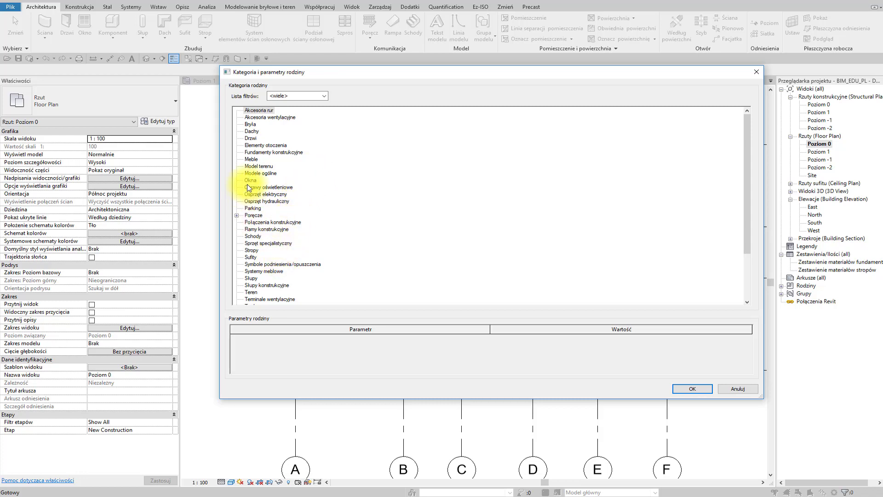
pyautogui.doubleClick(272, 153)
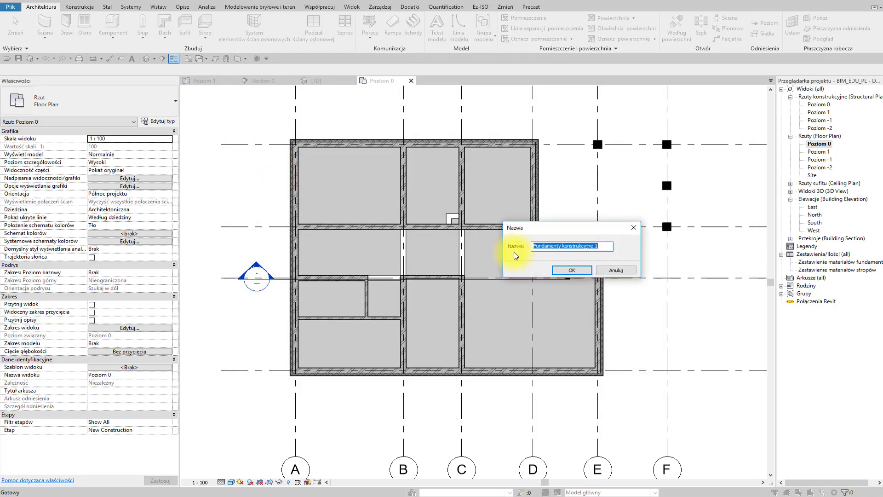
pyautogui.click(571, 270)
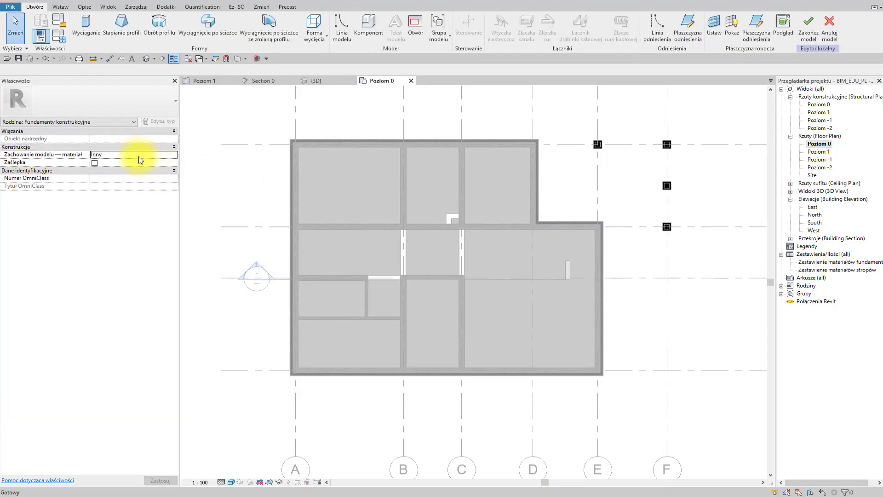
# Start an extrusion (Wyciąganie) sketch in the foundation component with the Pick Lines drawing tool.
pyautogui.click(86, 25)
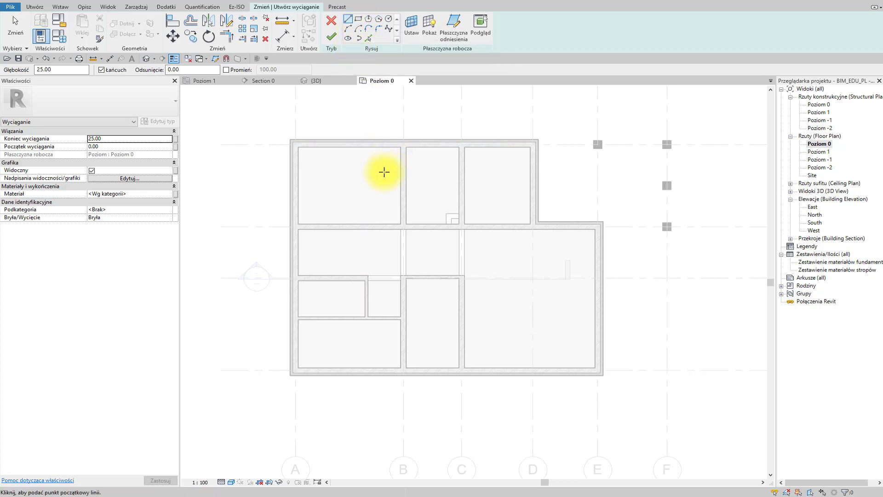
pyautogui.keyDown('ctrl'); pyautogui.scroll(-1, 384, 171); pyautogui.keyUp('ctrl')
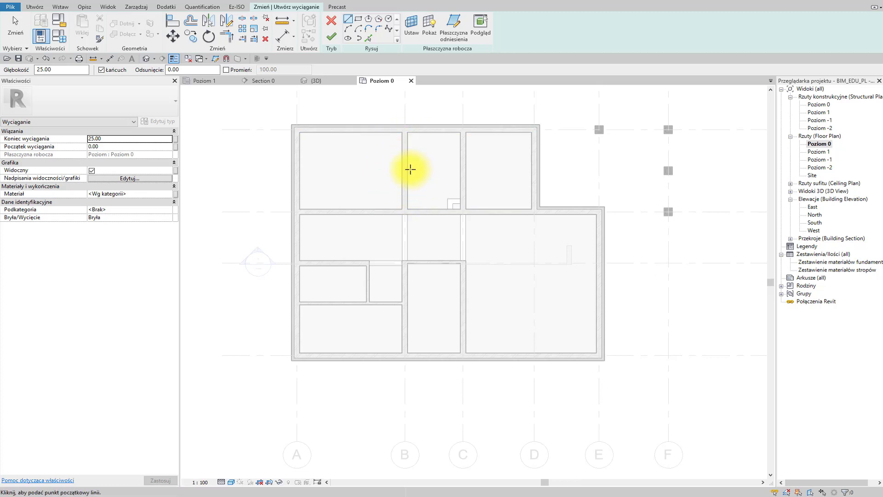
pyautogui.scroll(1, 394, 174)
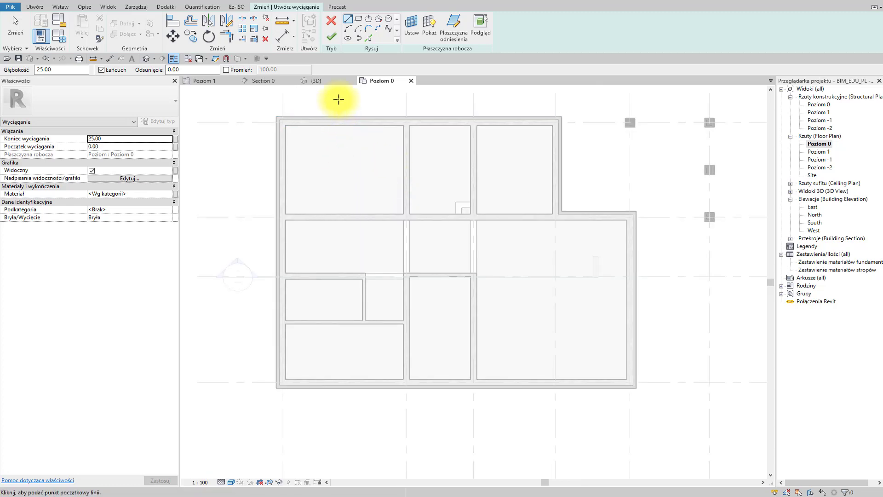
pyautogui.click(368, 39)
# Try sketching along the upper axis B interior wall's face with a pick offset of 2.00.
pyautogui.scroll(4, 407, 158)
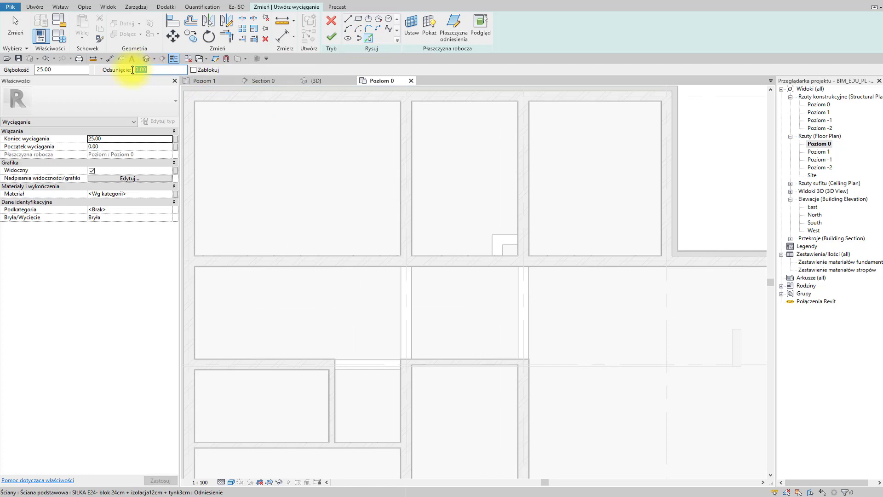
pyautogui.press('Return')
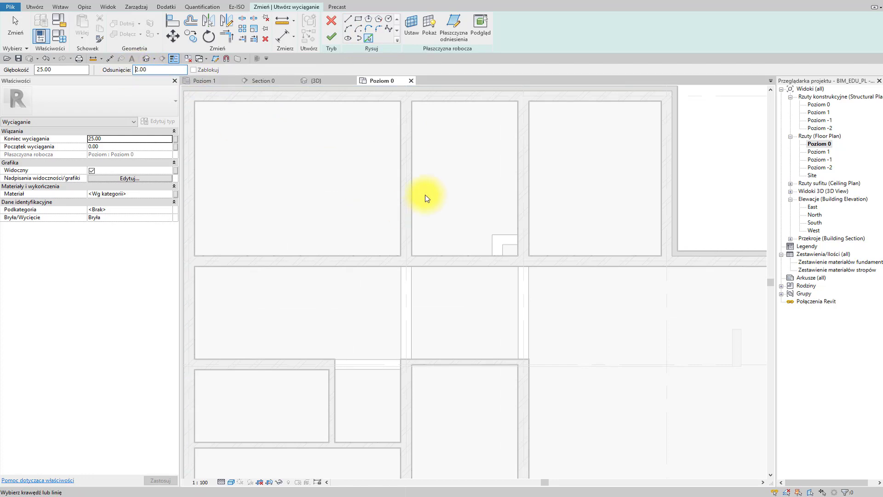
pyautogui.scroll(4, 402, 184)
pyautogui.click(395, 185)
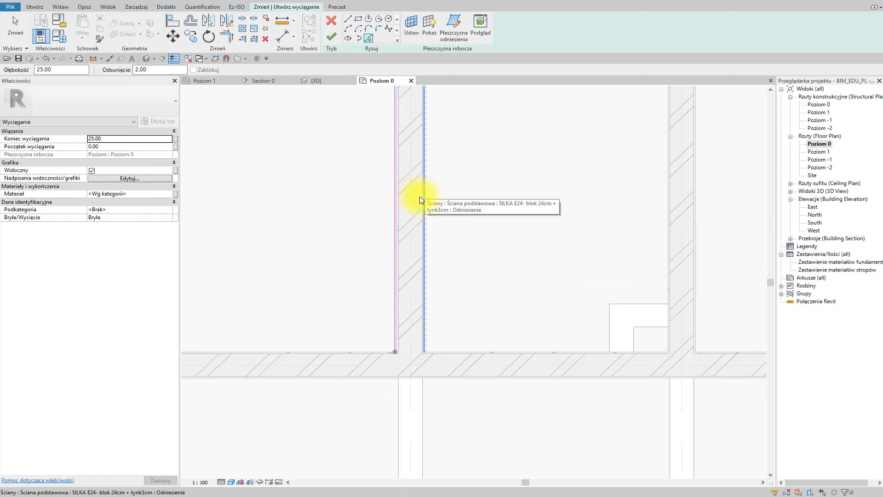
pyautogui.scroll(4, 403, 294)
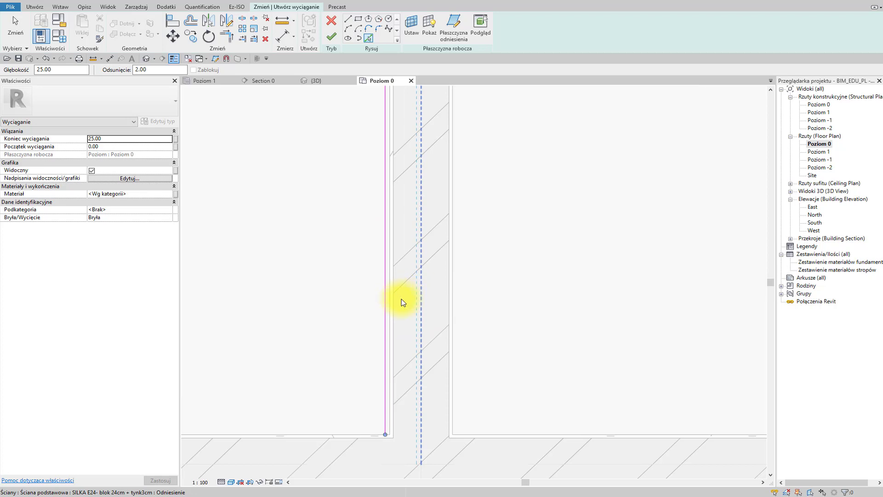
pyautogui.scroll(-4, 401, 299)
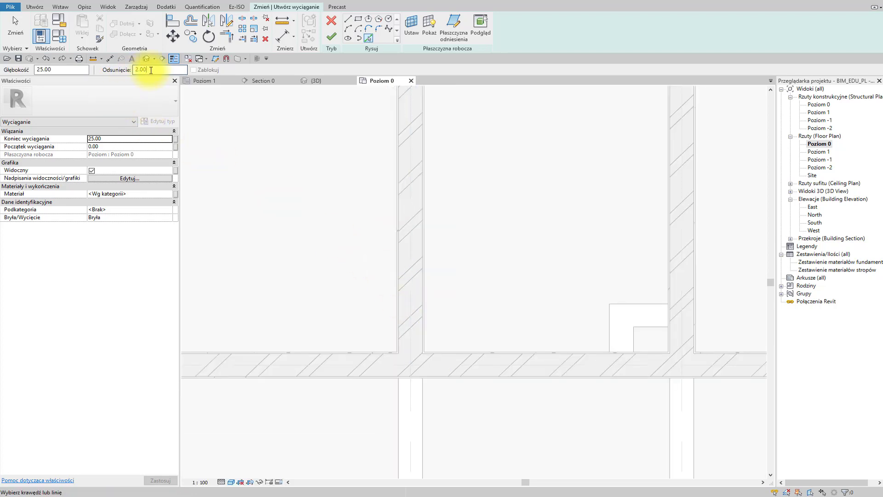
pyautogui.scroll(5, 417, 221)
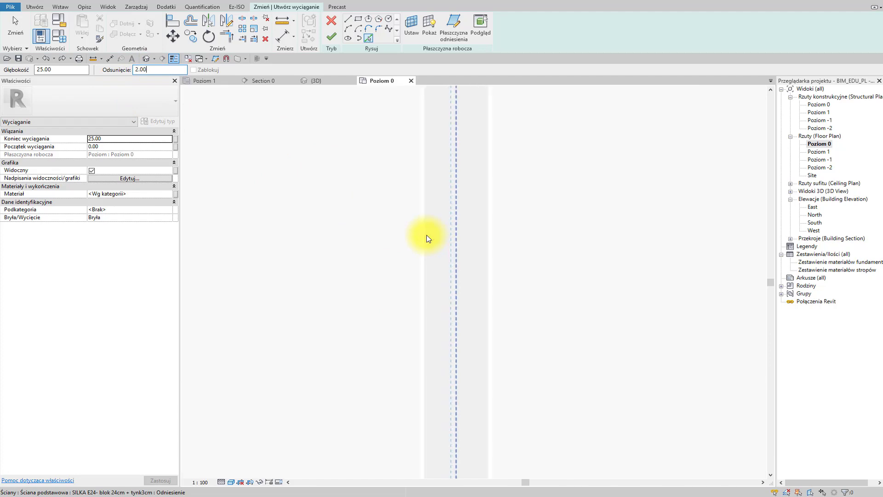
pyautogui.click(424, 238)
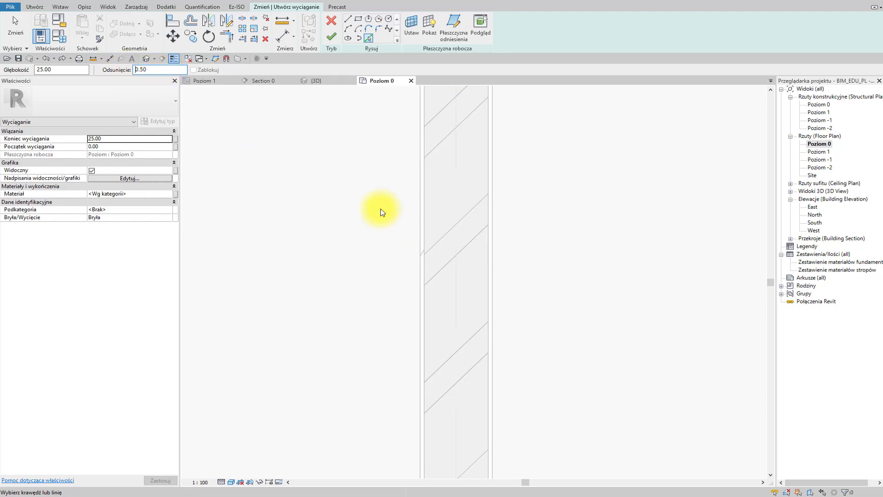
# With a 0.50 offset, add sketch lines along both faces of the upper axis B wall and the long horizontal interior wall.
pyautogui.click(419, 227)
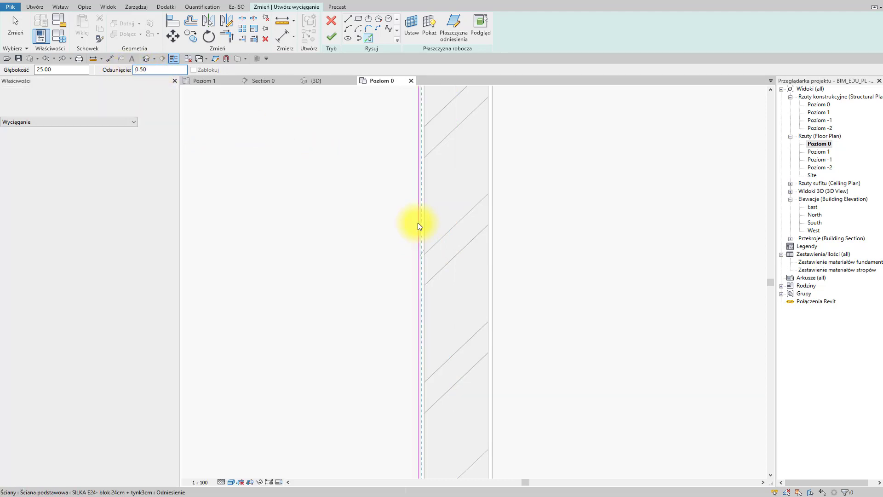
pyautogui.click(495, 230)
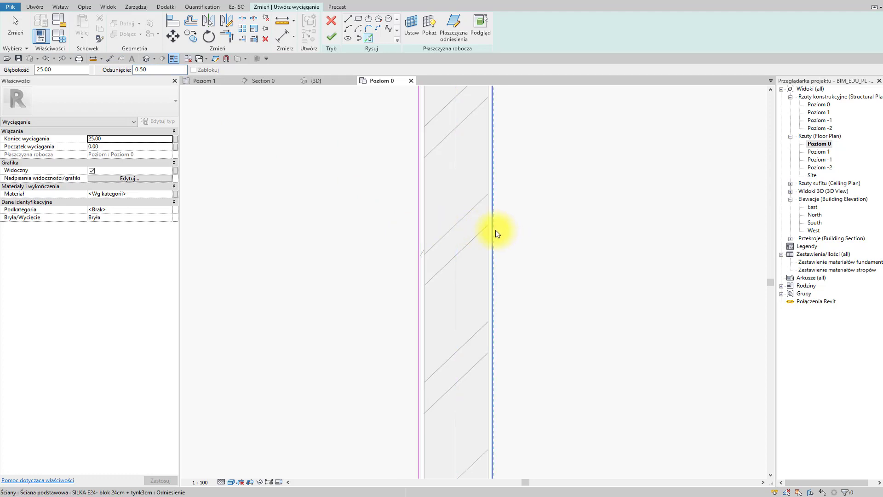
pyautogui.scroll(-5, 526, 247)
pyautogui.scroll(3, 437, 346)
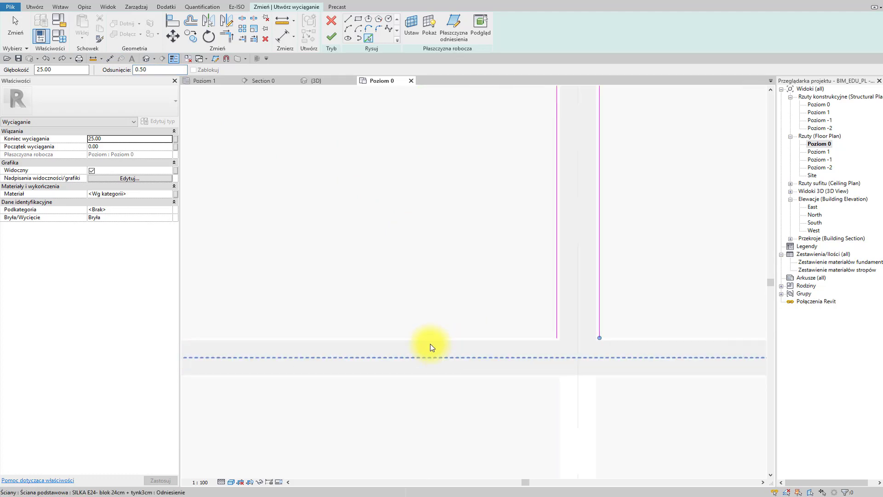
pyautogui.click(432, 337)
pyautogui.scroll(-1, 462, 395)
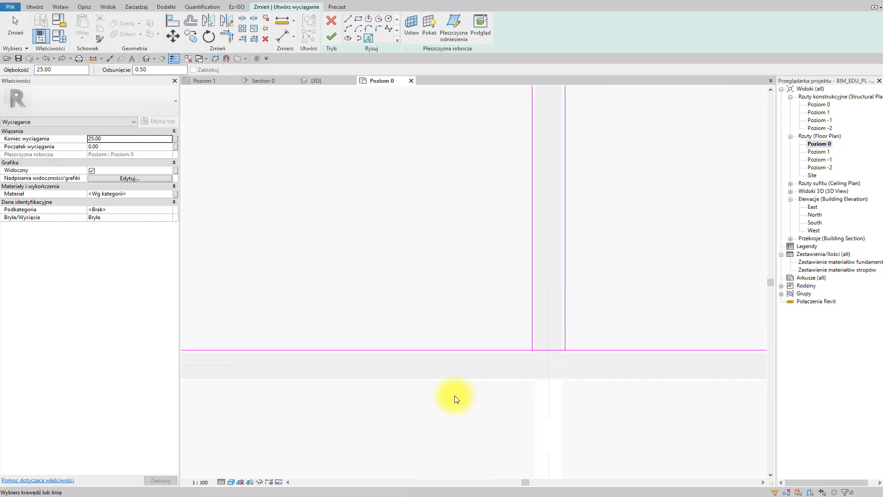
pyautogui.moveTo(418, 406); pyautogui.dragTo(538, 210, button='middle')
pyautogui.click(458, 300)
# Add 0.50 offset sketch lines along both faces of the top wall and right wall of the small room between axes A and B.
pyautogui.scroll(-2, 435, 362)
pyautogui.moveTo(428, 344); pyautogui.dragTo(432, 298, button='middle')
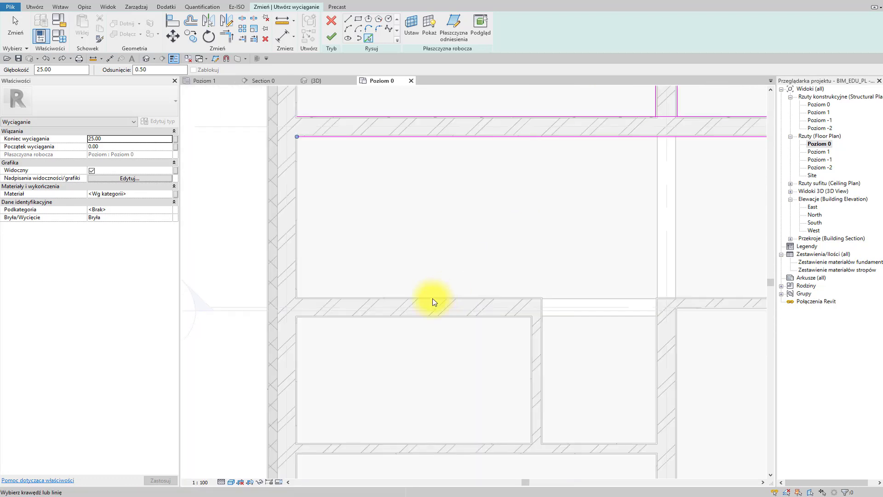
pyautogui.scroll(2, 418, 300)
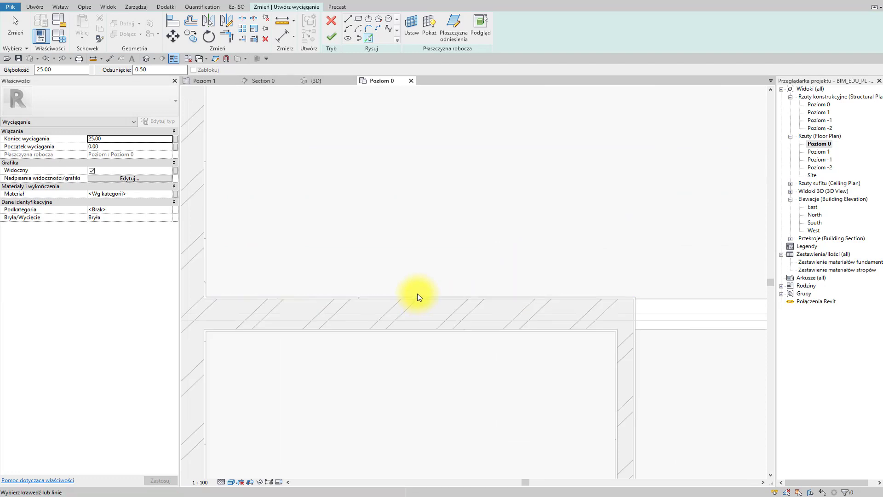
pyautogui.click(417, 296)
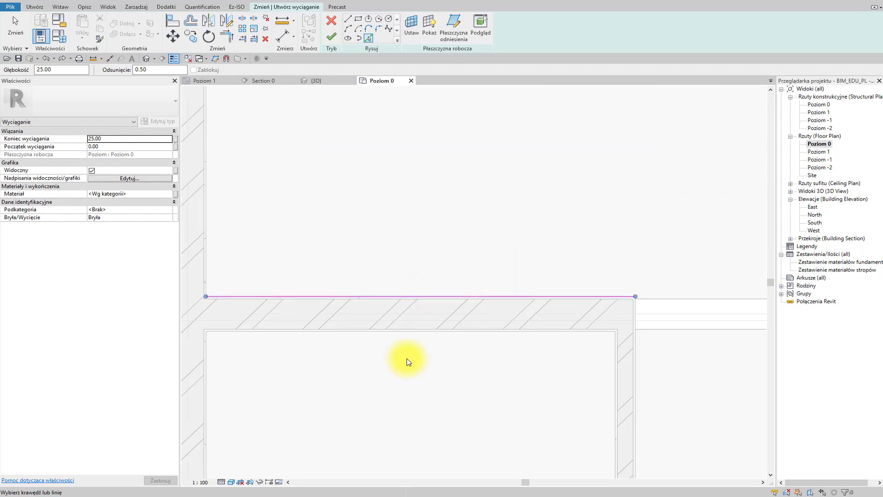
pyautogui.click(413, 334)
pyautogui.click(614, 383)
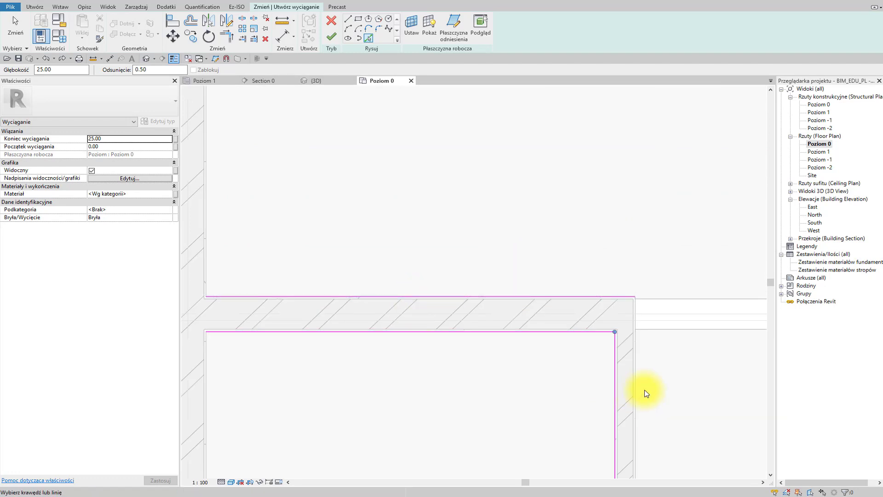
pyautogui.click(633, 388)
# Add 0.50 offset sketch lines along both faces of the lower axis B wall and the SILKA E12 partition beside it.
pyautogui.scroll(-1, 674, 398)
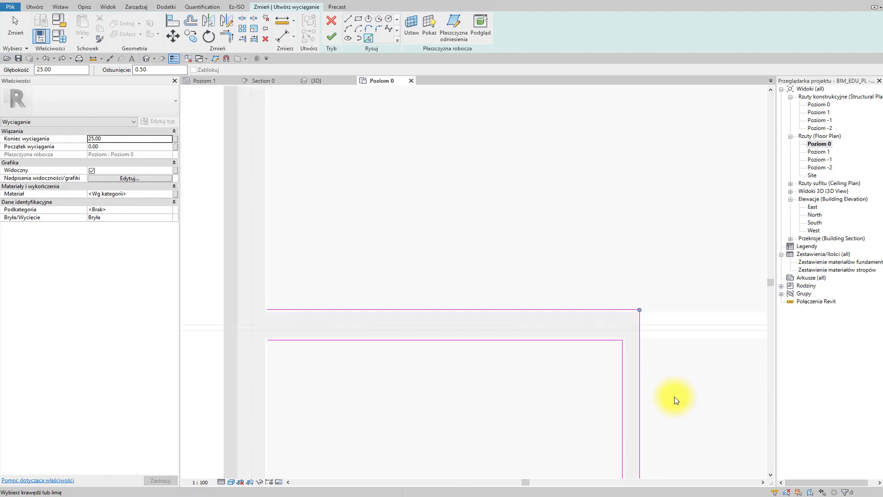
pyautogui.moveTo(675, 398); pyautogui.dragTo(495, 342, button='middle')
pyautogui.scroll(-1, 609, 373)
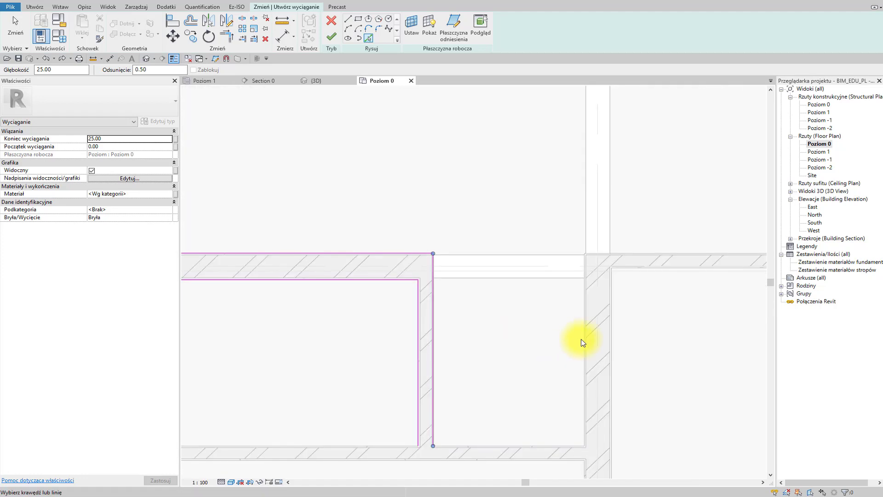
pyautogui.click(584, 343)
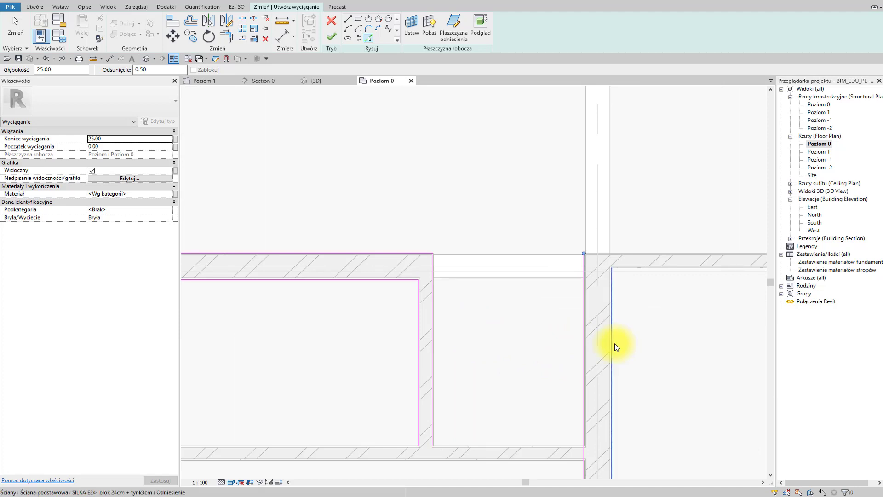
pyautogui.click(615, 343)
pyautogui.click(655, 271)
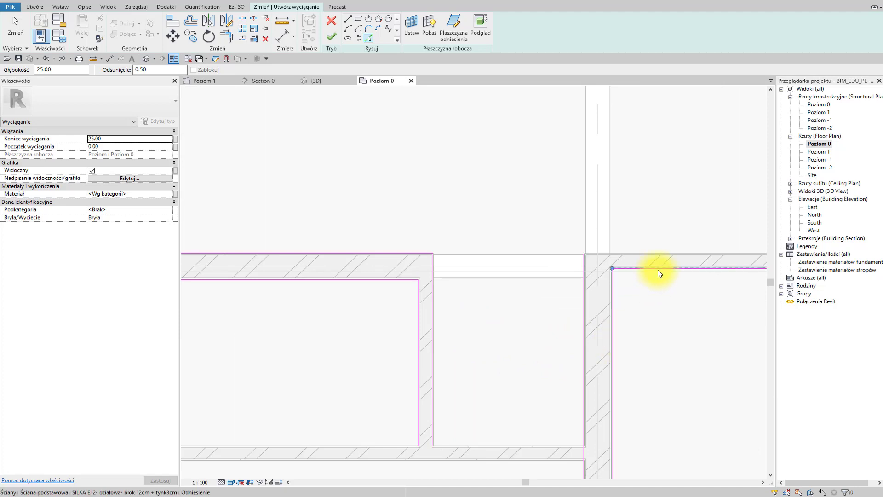
pyautogui.click(653, 254)
# Complete the 0.50 offset sketch lines along the lower axis C wall and the horizontal partition between axes A and B.
pyautogui.scroll(-1, 653, 335)
pyautogui.moveTo(653, 334); pyautogui.dragTo(513, 276, button='middle')
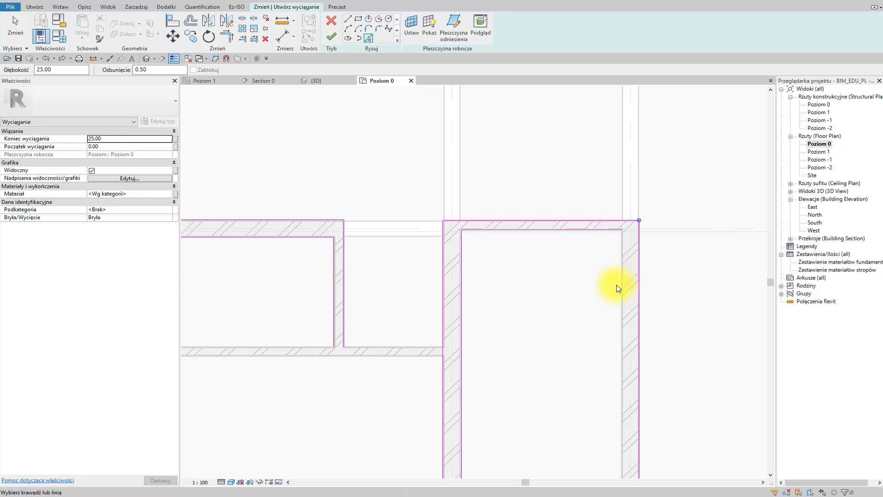
pyautogui.click(621, 289)
pyautogui.moveTo(547, 357); pyautogui.dragTo(561, 278, button='middle')
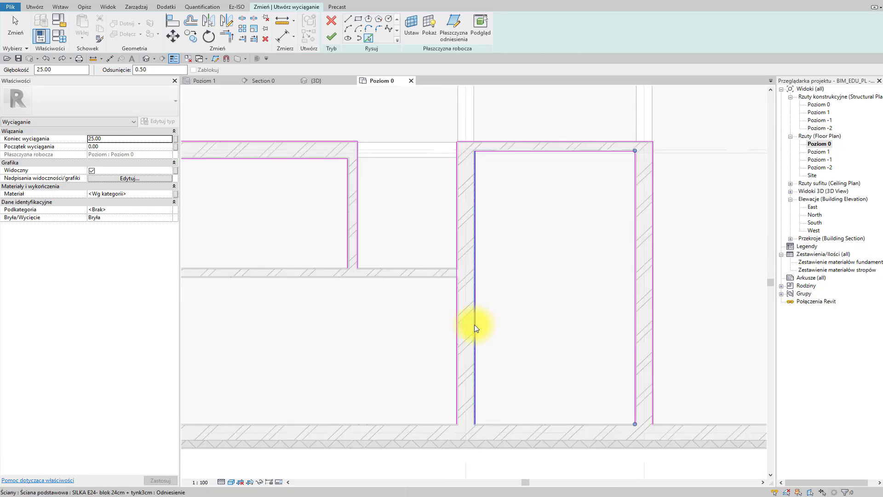
pyautogui.click(403, 284)
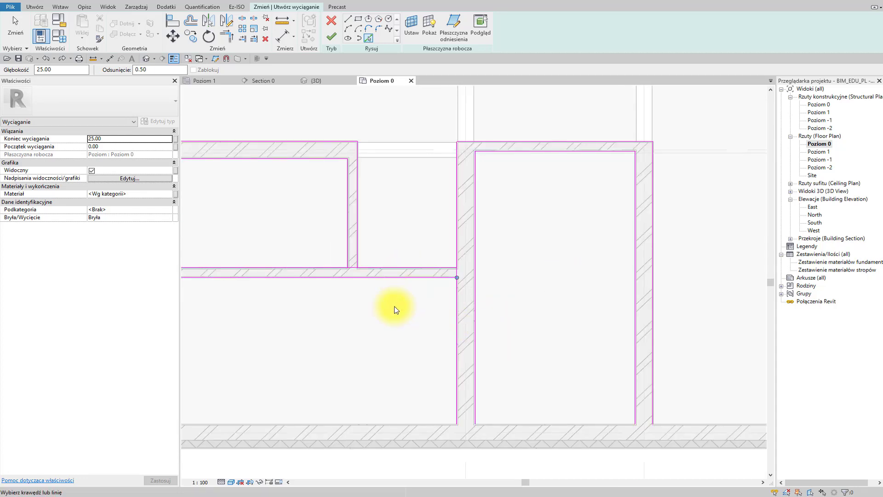
# Add 0.50 offset sketch lines along both faces of the upper interior wall on axis C.
pyautogui.scroll(-2, 395, 308)
pyautogui.moveTo(394, 310); pyautogui.dragTo(439, 356, button='middle')
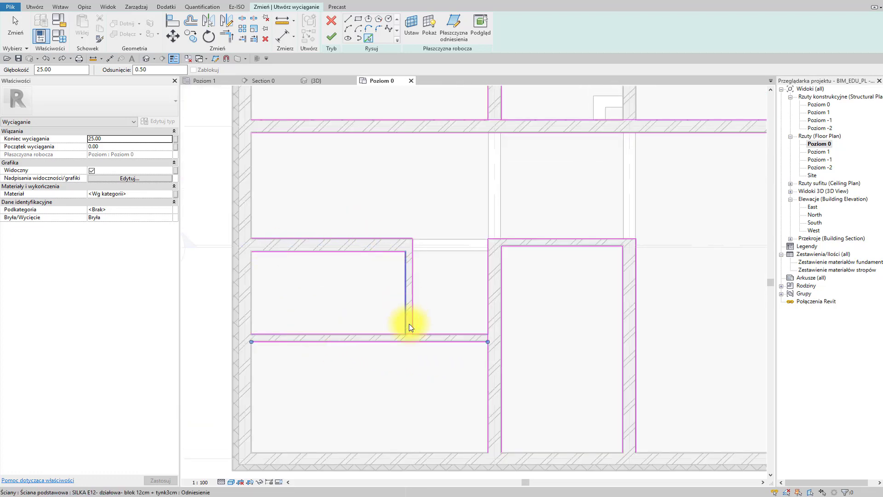
pyautogui.moveTo(621, 299); pyautogui.dragTo(527, 389, button='middle')
pyautogui.moveTo(515, 302); pyautogui.dragTo(449, 430, button='middle')
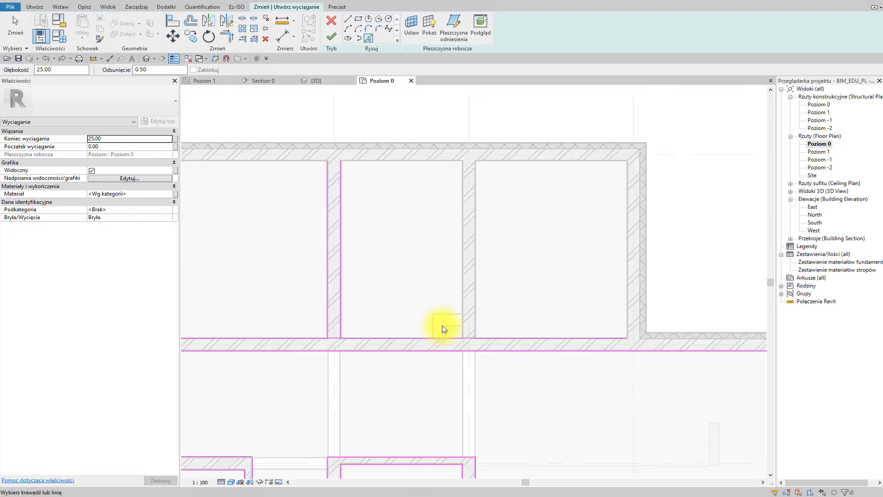
pyautogui.scroll(2, 450, 273)
pyautogui.click(466, 276)
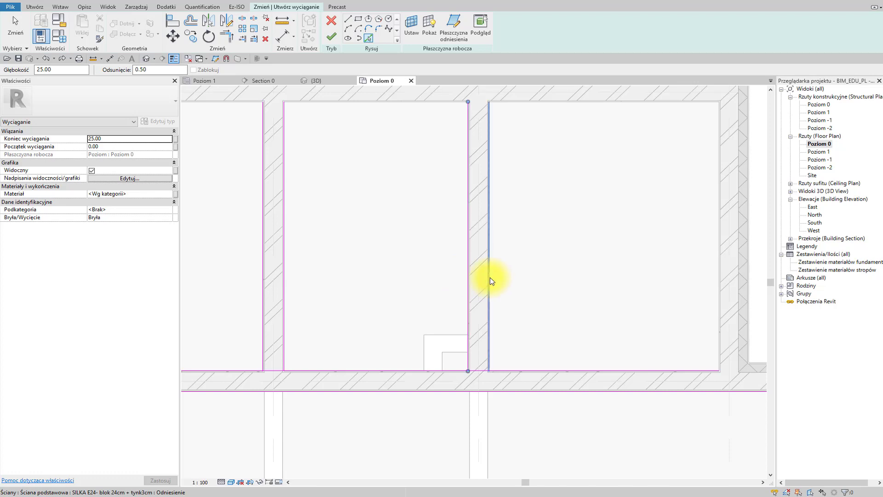
pyautogui.click(489, 277)
# Draw a line with a 0.50 offset across the top end of the axis B wall outline at the back exterior wall.
pyautogui.scroll(-1, 375, 267)
pyautogui.moveTo(376, 268); pyautogui.dragTo(431, 338, button='middle')
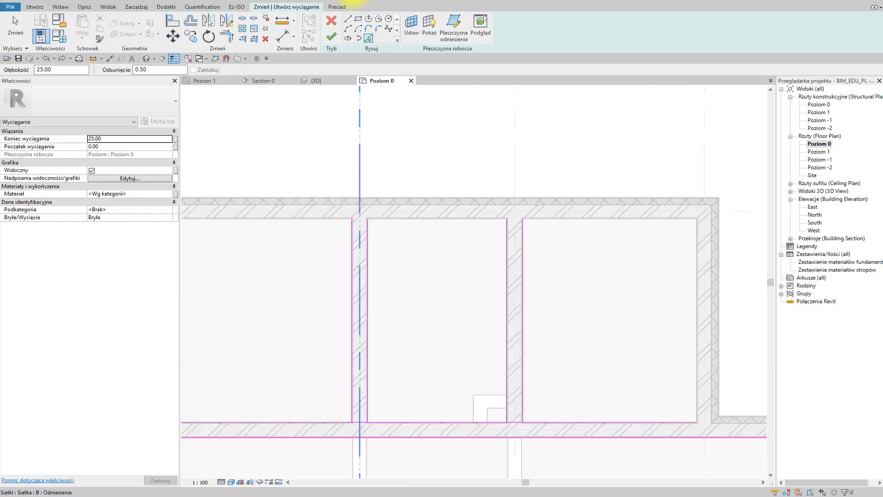
pyautogui.click(348, 19)
pyautogui.scroll(6, 339, 217)
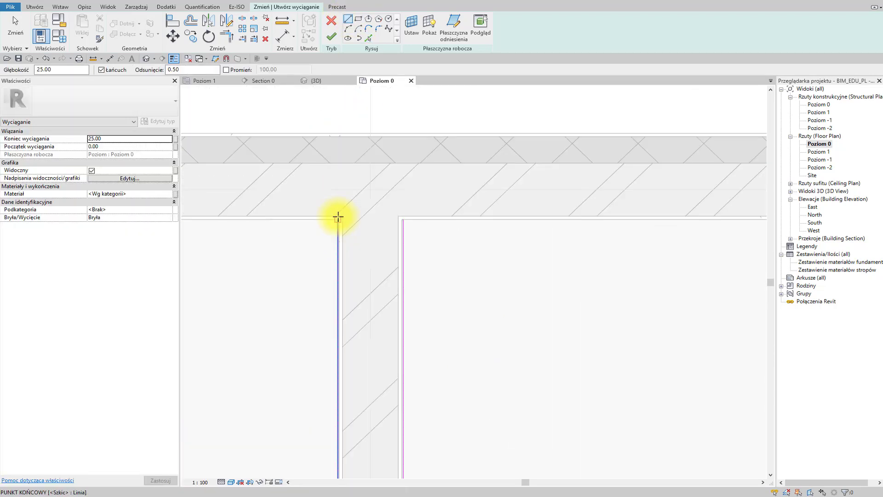
pyautogui.click(337, 217)
pyautogui.click(402, 219)
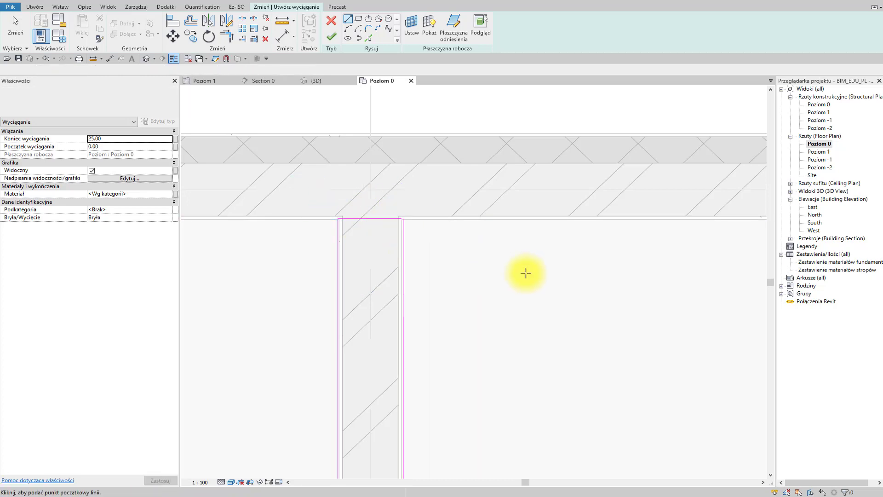
# Trim or extend the new end line to both side lines of the axis B wall outline to form closed corners.
pyautogui.scroll(4, 388, 236)
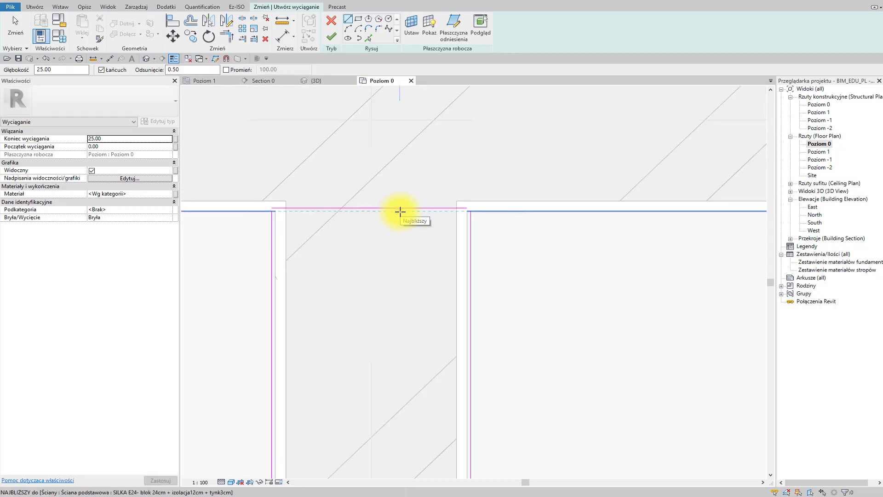
pyautogui.press('Escape')
pyautogui.press('Escape')
pyautogui.press('t')
pyautogui.press('r')
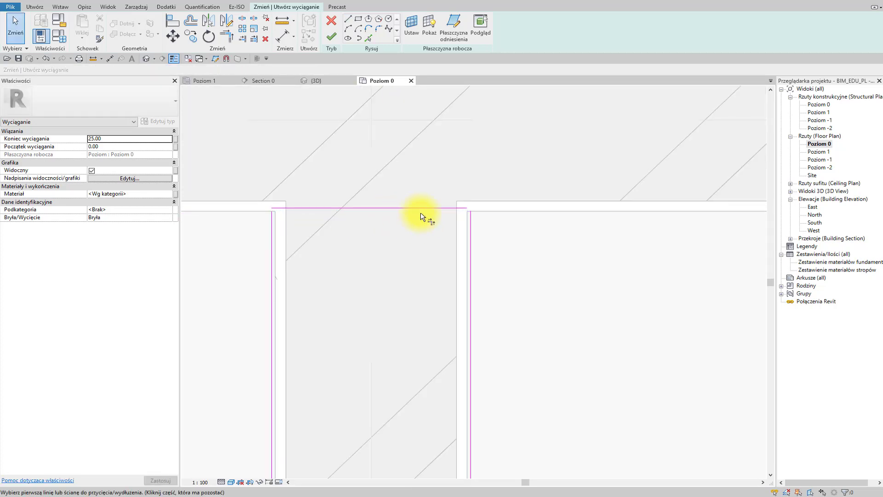
pyautogui.click(420, 208)
pyautogui.click(471, 231)
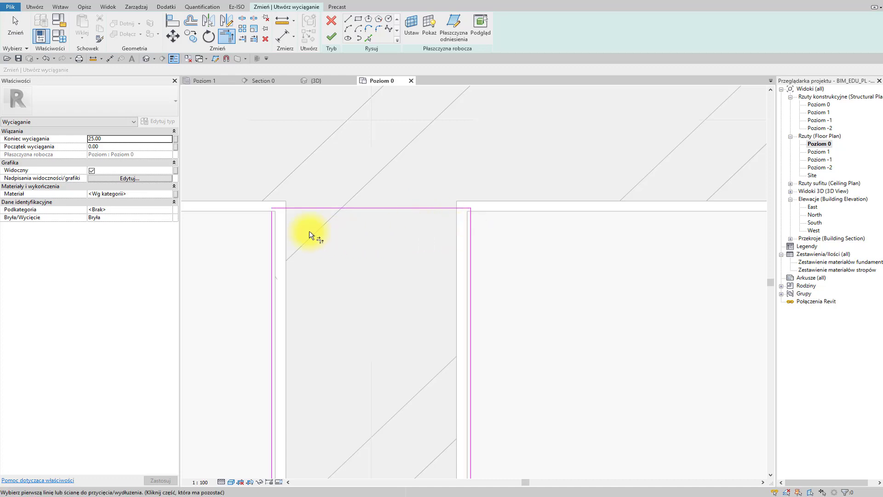
pyautogui.click(272, 238)
pyautogui.click(297, 207)
pyautogui.scroll(-3, 405, 266)
pyautogui.moveTo(400, 276)
pyautogui.mouseDown(button='middle')
pyautogui.moveTo(309, 286)
pyautogui.moveTo(135, 273)
pyautogui.mouseUp(button='middle')
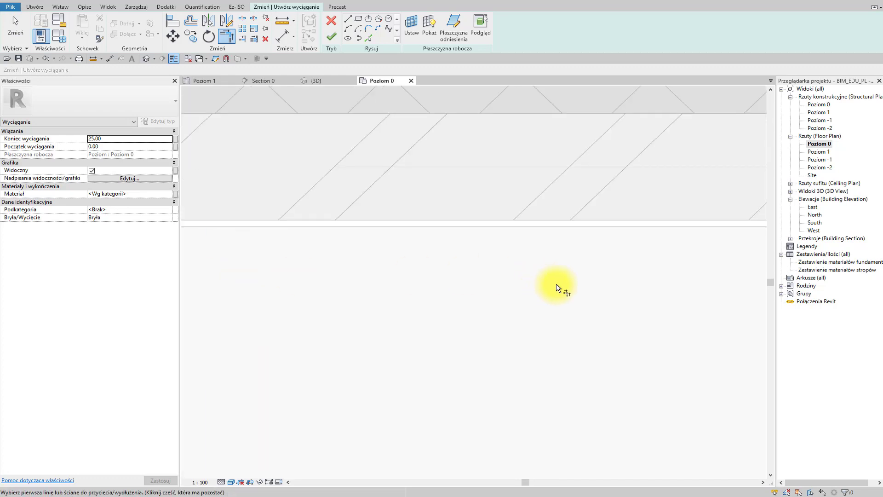
# Draw a line across the top end of the axis C wall outline at the back exterior wall to close it.
pyautogui.scroll(-5, 556, 286)
pyautogui.moveTo(524, 286); pyautogui.dragTo(378, 292, button='middle')
pyautogui.click(347, 21)
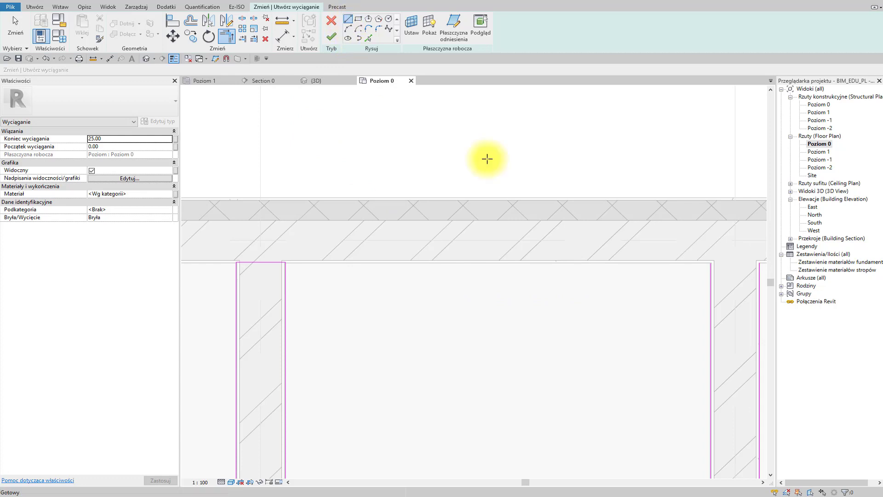
pyautogui.scroll(5, 441, 318)
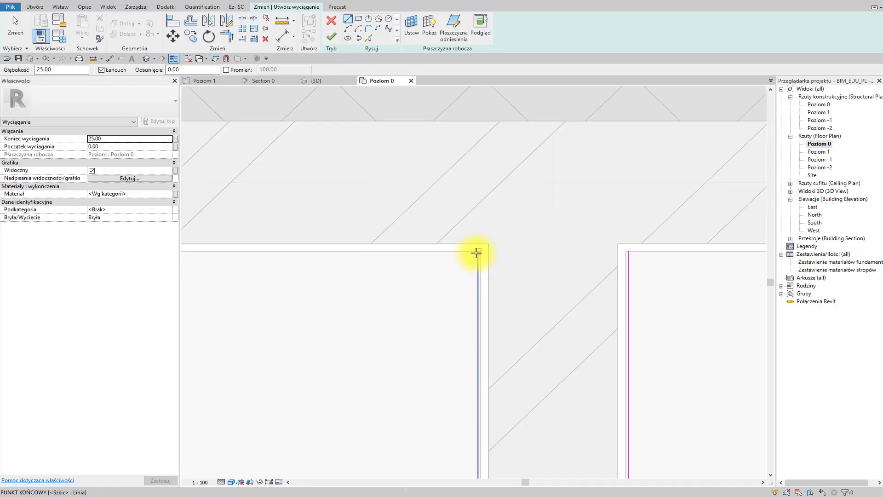
pyautogui.click(478, 252)
pyautogui.click(629, 252)
pyautogui.scroll(-4, 601, 365)
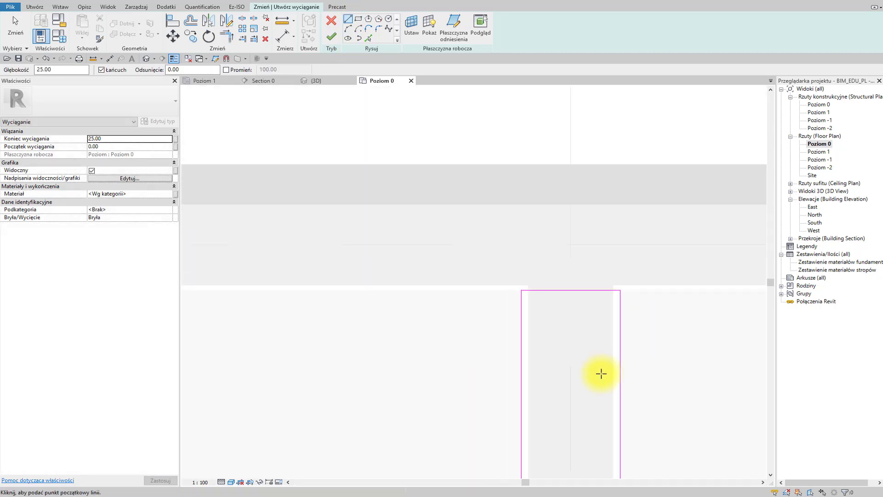
# Draw two sketch lines around the rectangular foundation slab area in the corner left of the axis C wall, with a 58.00 horizontal side.
pyautogui.moveTo(580, 355); pyautogui.dragTo(558, 209, button='middle')
pyautogui.scroll(-5, 556, 366)
pyautogui.scroll(6, 529, 244)
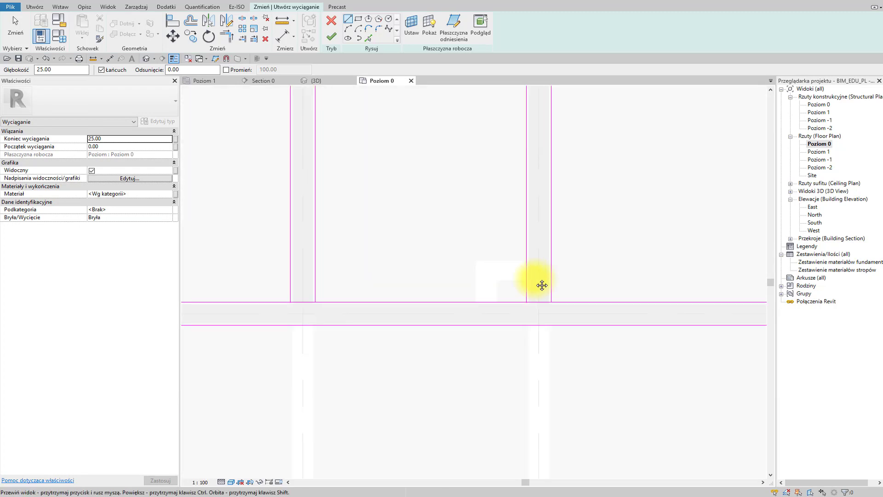
pyautogui.click(533, 232)
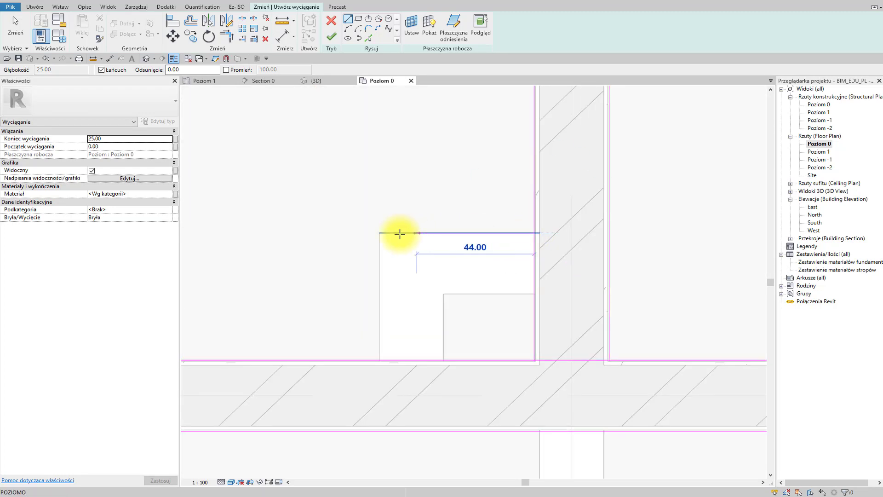
pyautogui.click(380, 233)
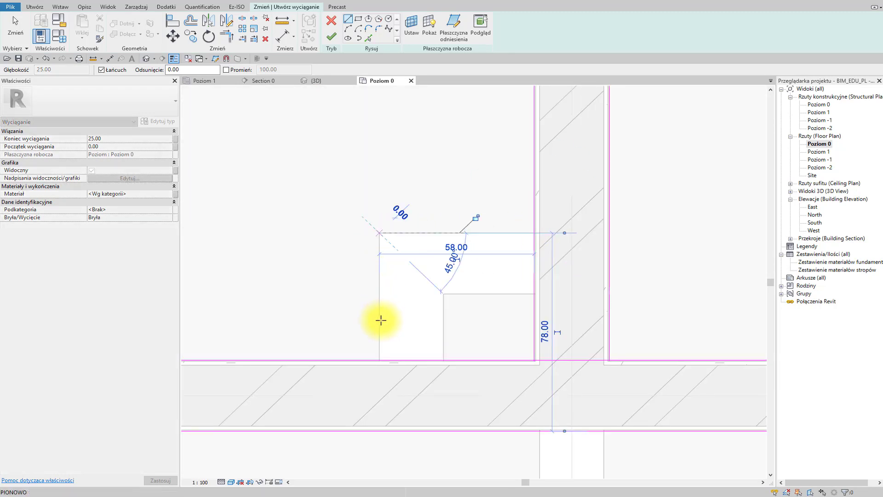
pyautogui.click(380, 359)
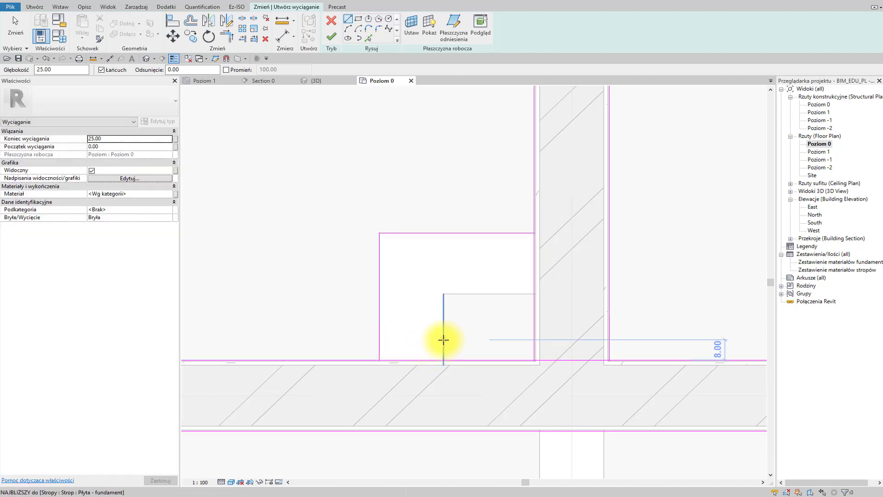
# Split the upper horizontal wall's top outline at the axis C junction and trim it with the slab-area and wall lines to form corners.
pyautogui.press('s')
pyautogui.press('l')
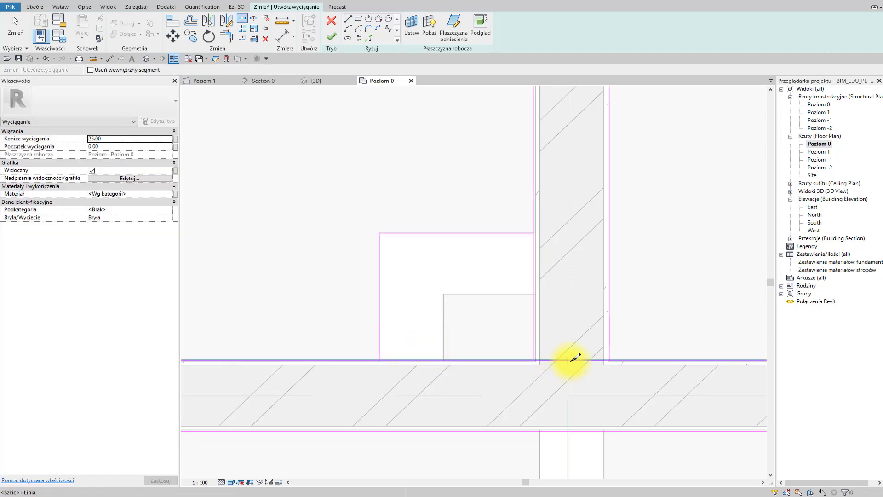
pyautogui.click(568, 360)
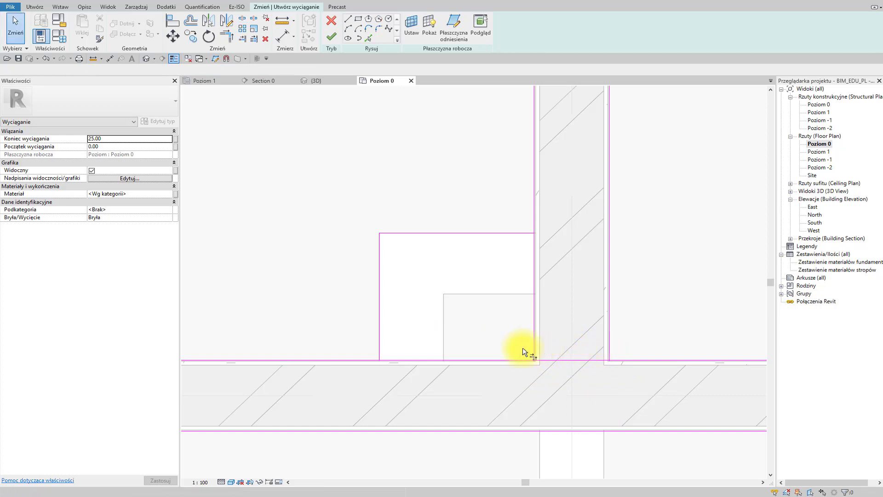
pyautogui.click(368, 360)
pyautogui.press('t')
pyautogui.press('r')
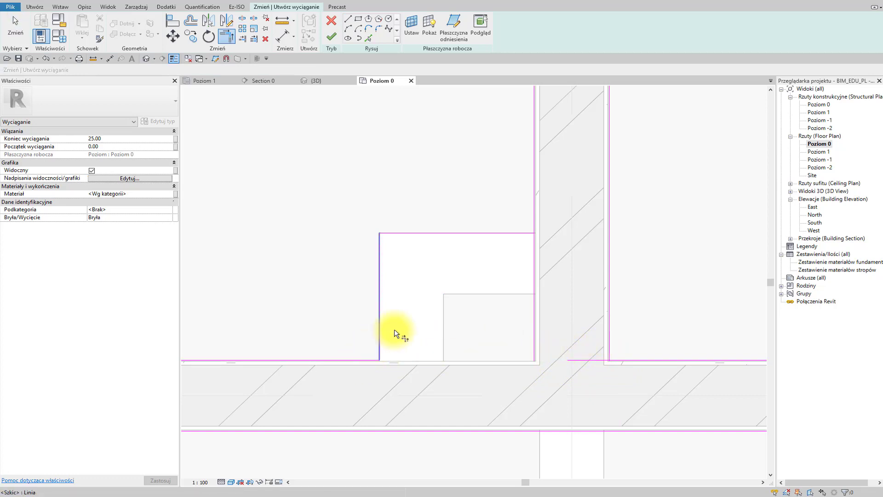
pyautogui.click(493, 233)
pyautogui.click(537, 220)
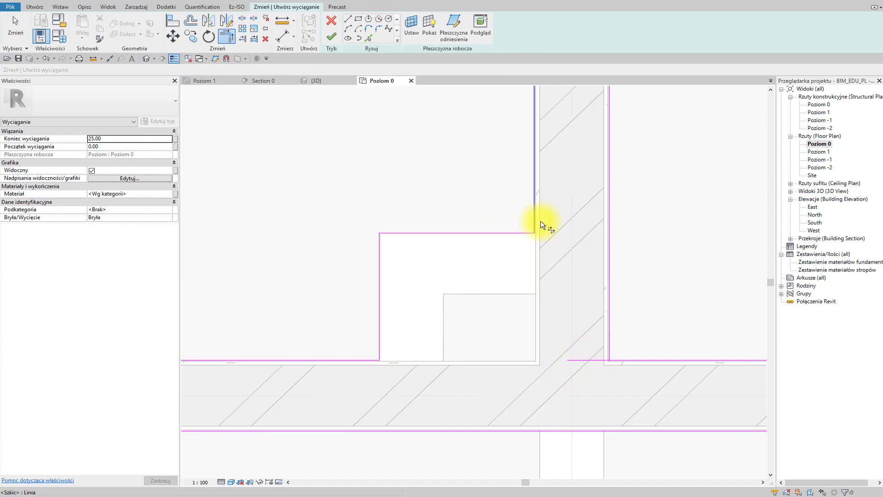
pyautogui.click(609, 347)
pyautogui.click(624, 359)
# Close the right end of the upper horizontal wall outline with a 28.00 vertical line and trim it to the lower outline line.
pyautogui.moveTo(636, 405); pyautogui.dragTo(480, 322, button='middle')
pyautogui.scroll(-3, 480, 321)
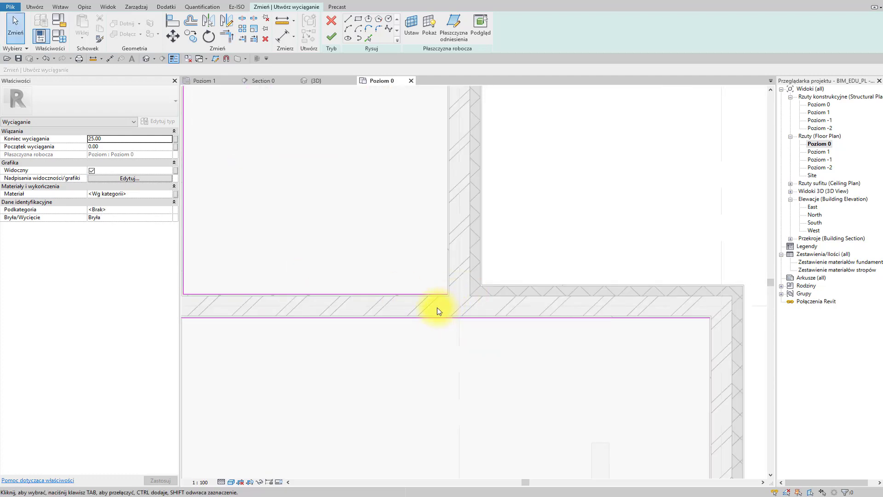
pyautogui.press('l')
pyautogui.press('i')
pyautogui.click(449, 293)
pyautogui.click(448, 317)
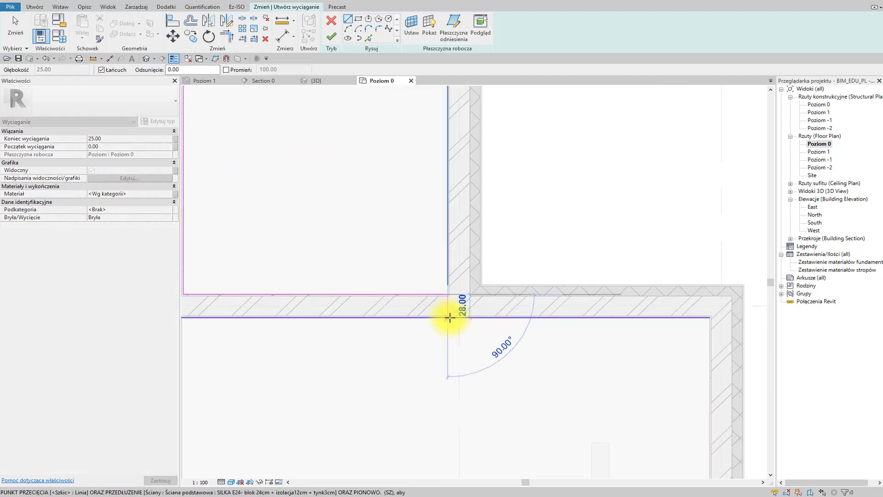
pyautogui.press('t')
pyautogui.press('r')
pyautogui.click(432, 316)
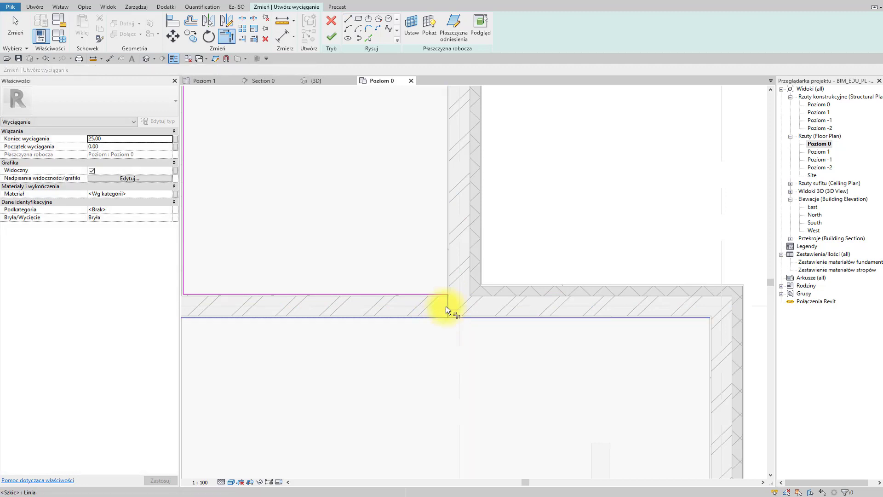
pyautogui.click(447, 305)
# Split the upper horizontal wall's top outline at the axis B junction and trim both parts to the axis B side lines.
pyautogui.scroll(-2, 410, 337)
pyautogui.moveTo(305, 331); pyautogui.dragTo(399, 304, button='middle')
pyautogui.moveTo(305, 311); pyautogui.dragTo(449, 299, button='middle')
pyautogui.scroll(5, 437, 257)
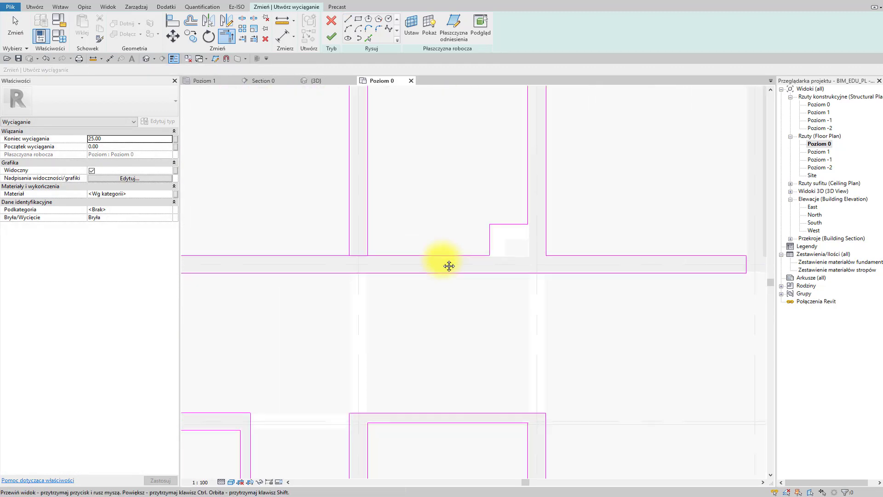
pyautogui.press('Escape')
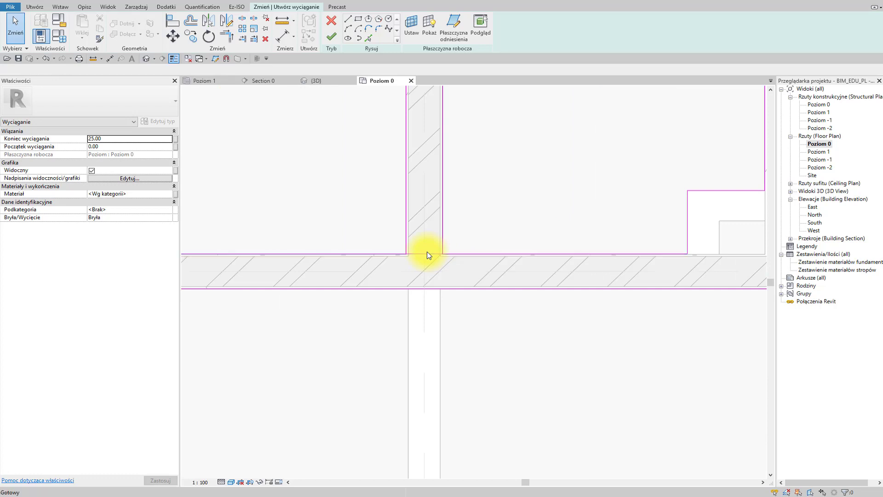
pyautogui.press('s')
pyautogui.press('l')
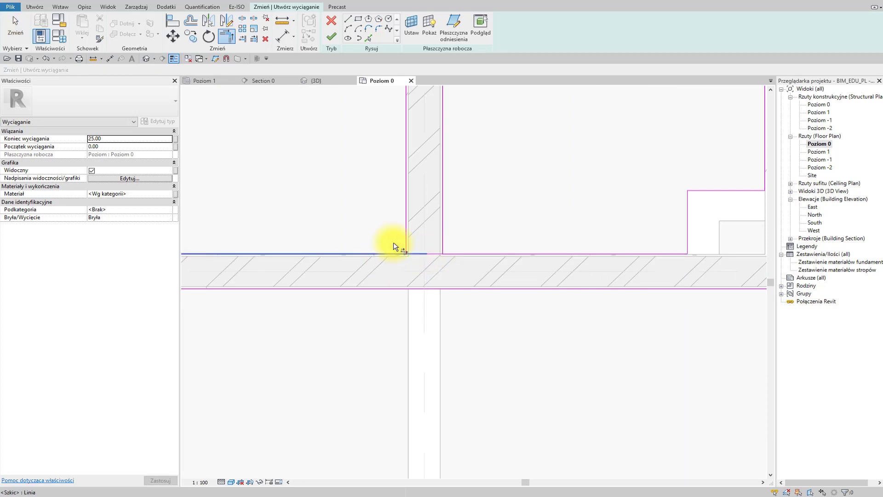
pyautogui.click(445, 237)
pyautogui.scroll(-4, 457, 276)
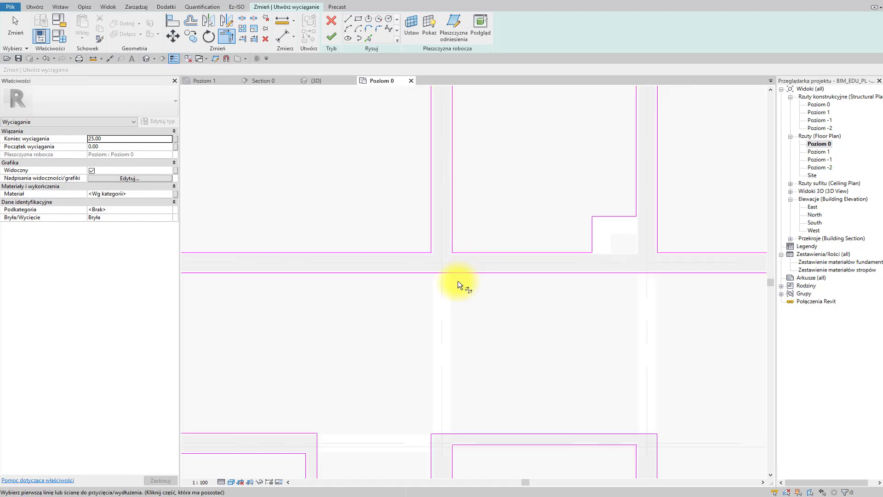
# Draw a vertical line closing the left end of the upper horizontal wall outline at the left exterior wall.
pyautogui.scroll(1, 666, 242)
pyautogui.scroll(2, 394, 220)
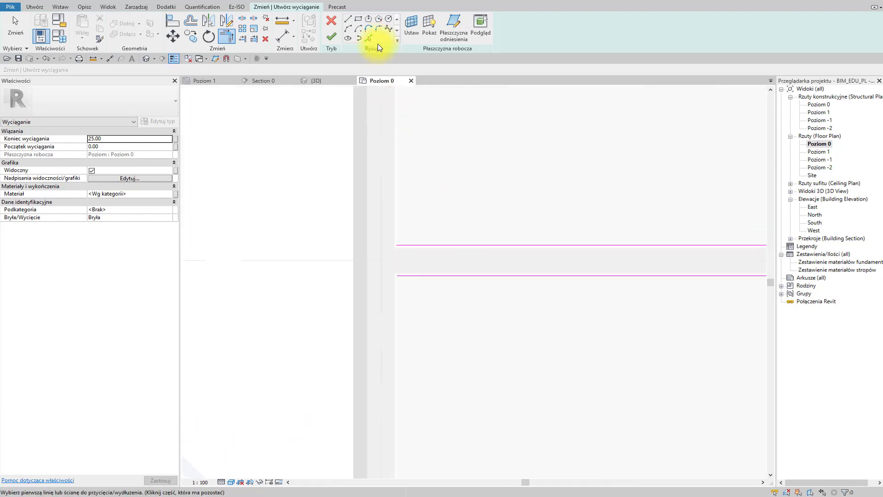
pyautogui.click(348, 19)
pyautogui.scroll(3, 374, 261)
pyautogui.scroll(2, 396, 244)
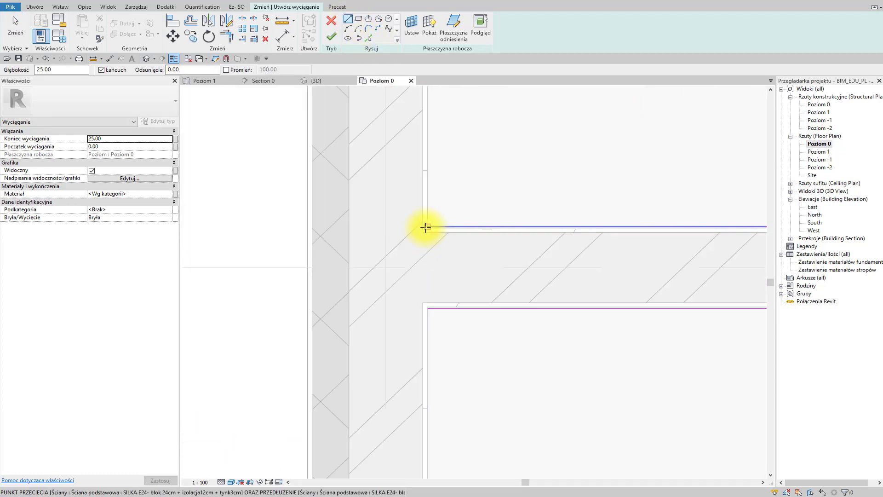
pyautogui.click(428, 227)
pyautogui.click(428, 306)
pyautogui.scroll(-5, 505, 349)
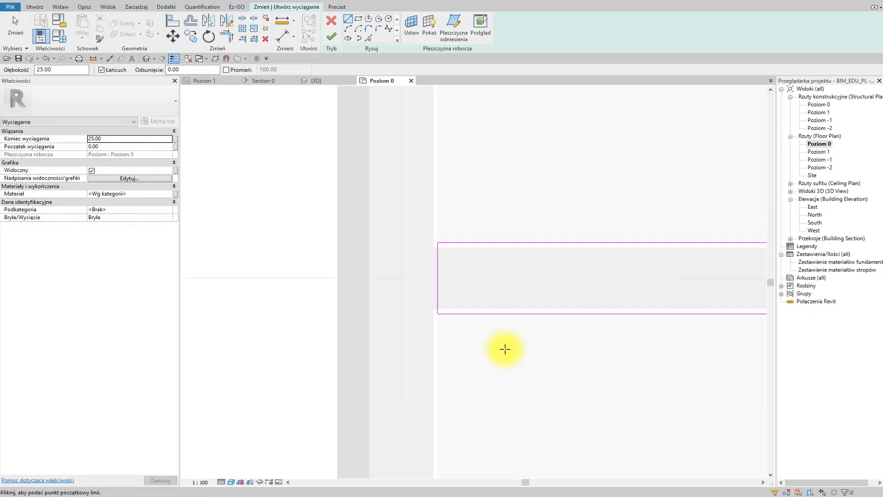
# Draw a 28.00 vertical line closing the left end of the axis 3 wall outline at the left exterior wall.
pyautogui.scroll(-2, 478, 304)
pyautogui.scroll(5, 377, 324)
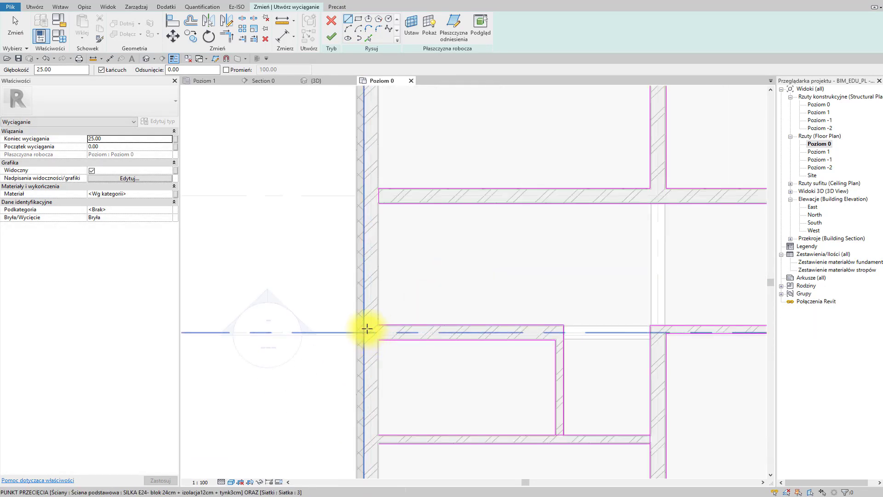
pyautogui.click(407, 316)
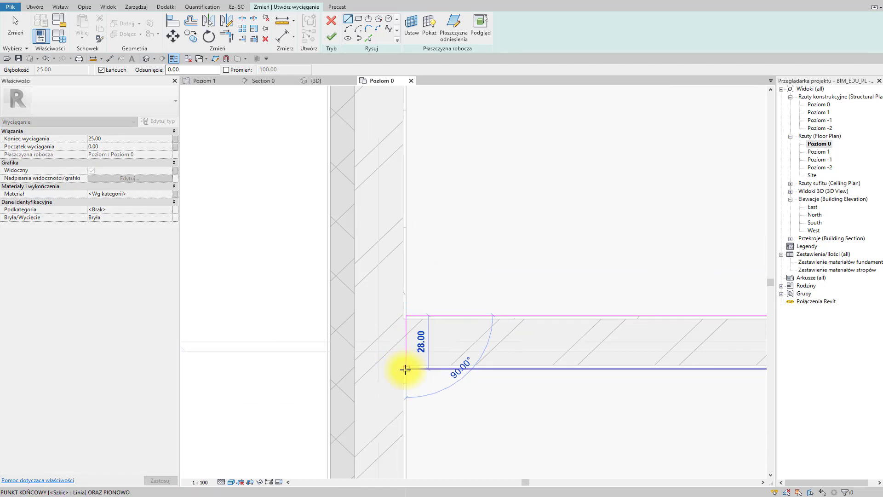
pyautogui.click(406, 369)
# Draw a vertical line closing the left end of the horizontal partition outline below axis 3 at the left exterior wall.
pyautogui.scroll(-2, 488, 364)
pyautogui.moveTo(449, 265); pyautogui.dragTo(438, 339, button='middle')
pyautogui.scroll(-2, 438, 321)
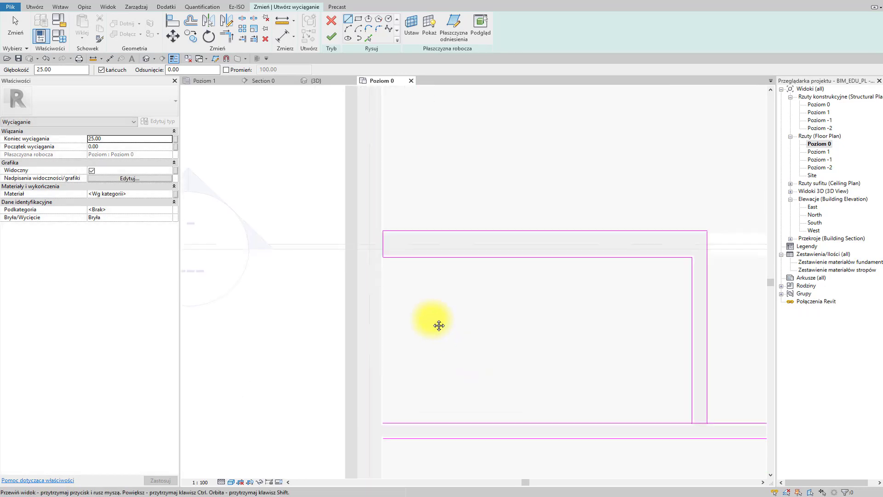
pyautogui.scroll(3, 371, 350)
pyautogui.scroll(2, 372, 360)
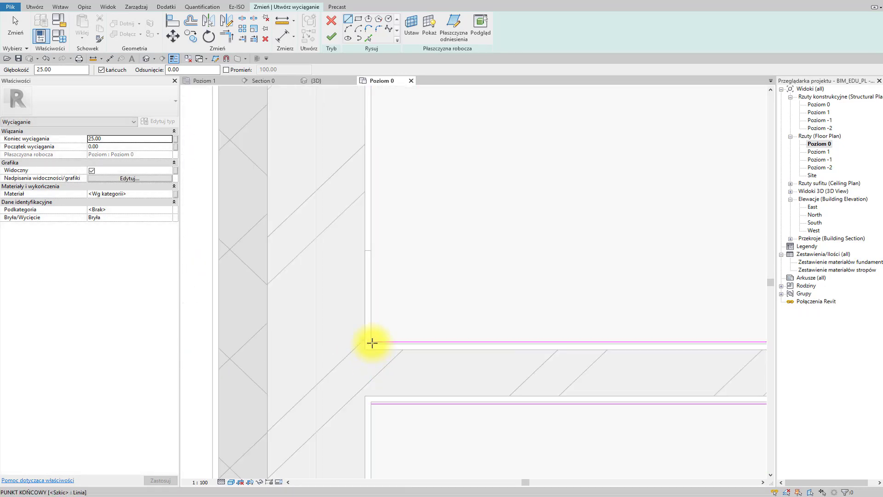
pyautogui.click(370, 344)
pyautogui.press('Escape')
# Split the horizontal partition's top outline at its junction with the short vertical partition and trim both parts to the vertical side lines.
pyautogui.scroll(-6, 460, 331)
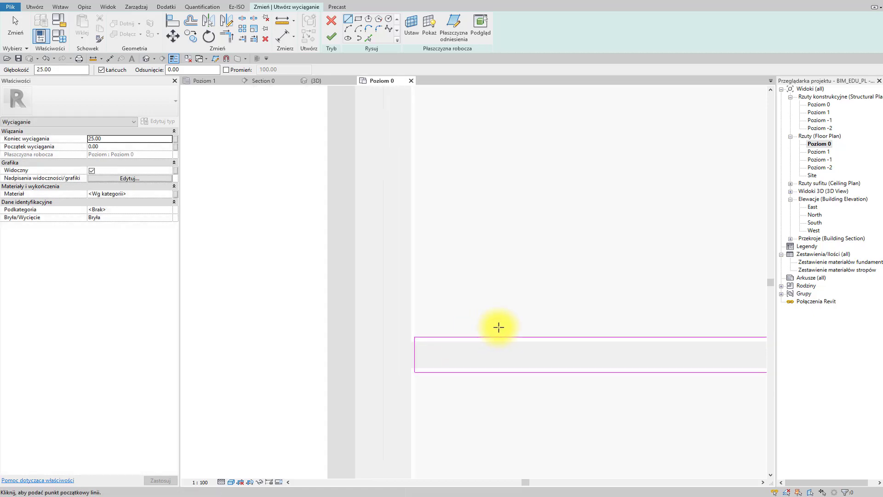
pyautogui.moveTo(515, 315); pyautogui.dragTo(386, 302, button='middle')
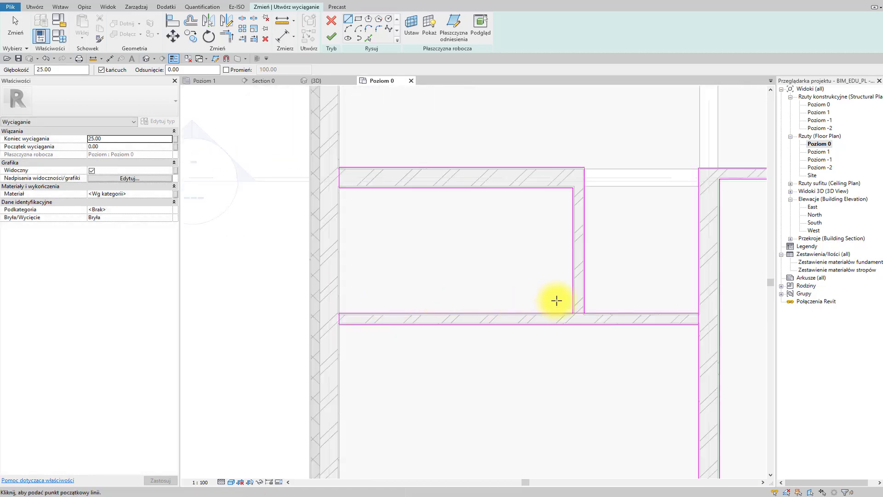
pyautogui.moveTo(556, 301); pyautogui.dragTo(430, 292, button='middle')
pyautogui.press('Escape')
pyautogui.scroll(4, 437, 296)
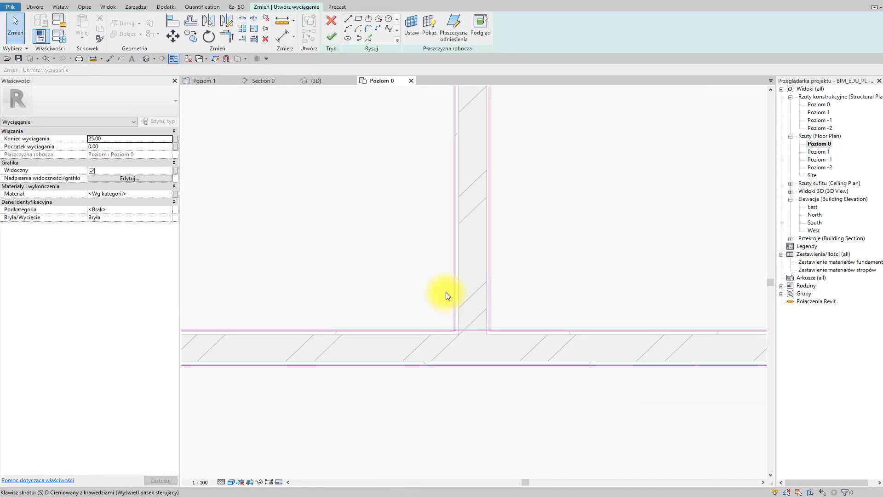
pyautogui.click(477, 330)
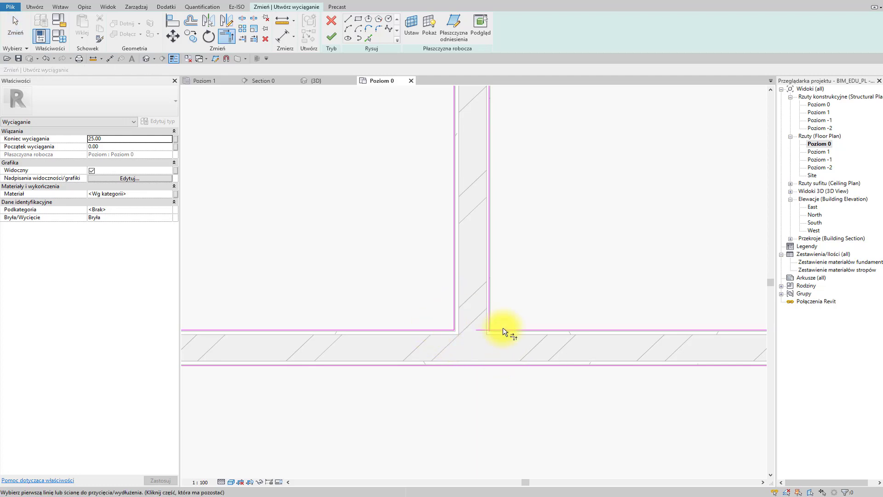
pyautogui.scroll(-1, 515, 338)
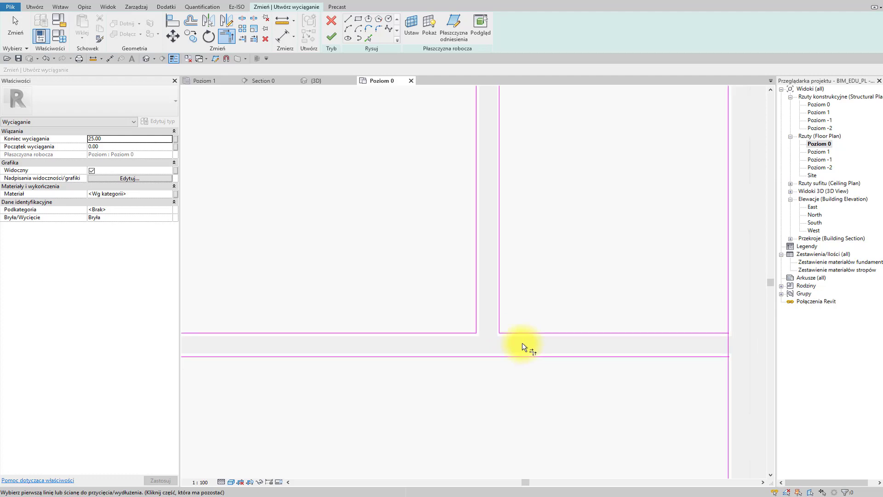
# Split the axis B wall's left outline at the horizontal partition and trim both parts to the partition's upper and lower lines.
pyautogui.moveTo(559, 374); pyautogui.dragTo(400, 359, button='middle')
pyautogui.scroll(4, 414, 339)
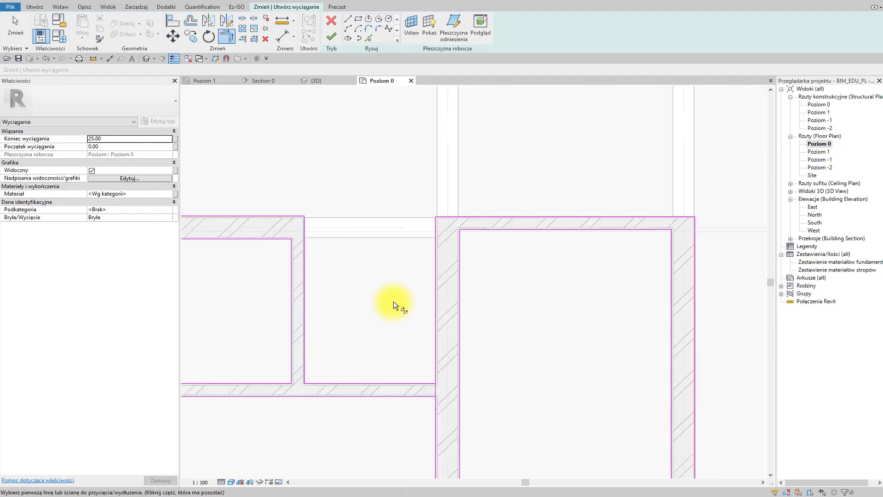
pyautogui.moveTo(395, 306)
pyautogui.mouseDown(button='middle')
pyautogui.moveTo(414, 302)
pyautogui.moveTo(407, 292)
pyautogui.moveTo(461, 339)
pyautogui.moveTo(400, 332)
pyautogui.mouseUp(button='middle')
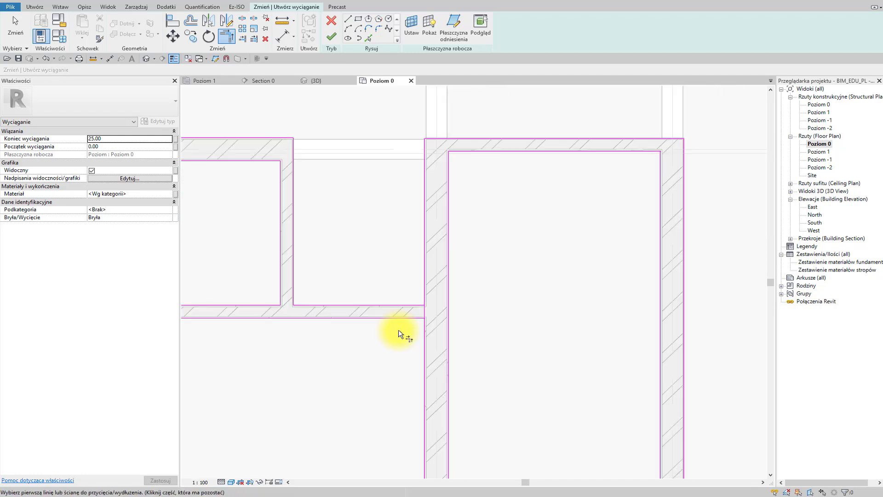
pyautogui.press('s')
pyautogui.press('l')
pyautogui.scroll(3, 420, 304)
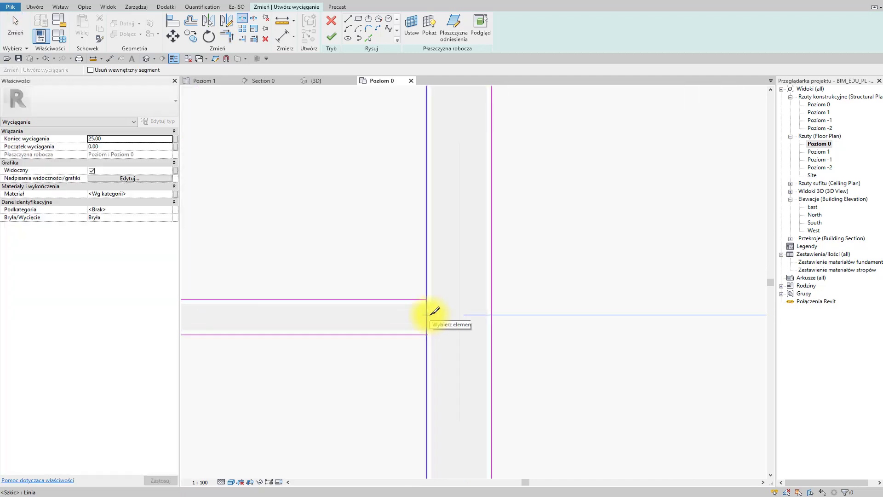
pyautogui.press('t')
pyautogui.press('r')
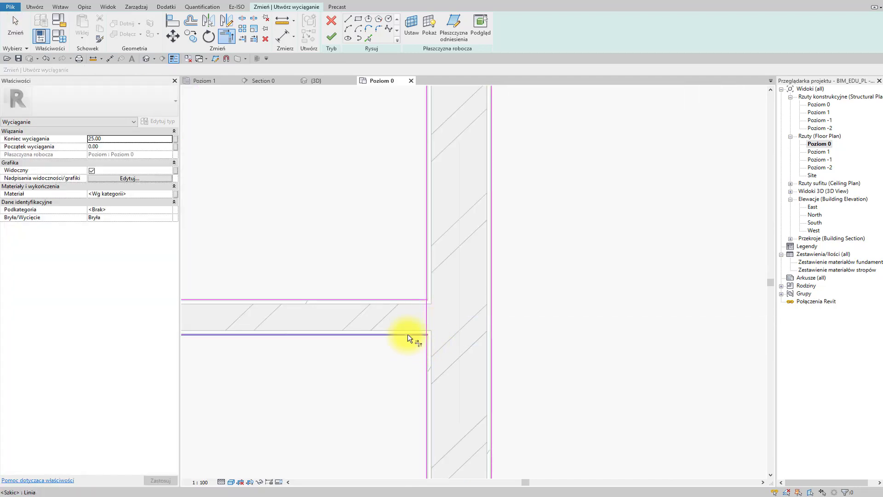
pyautogui.click(407, 334)
pyautogui.click(426, 351)
pyautogui.click(413, 299)
pyautogui.click(426, 280)
pyautogui.scroll(-5, 455, 360)
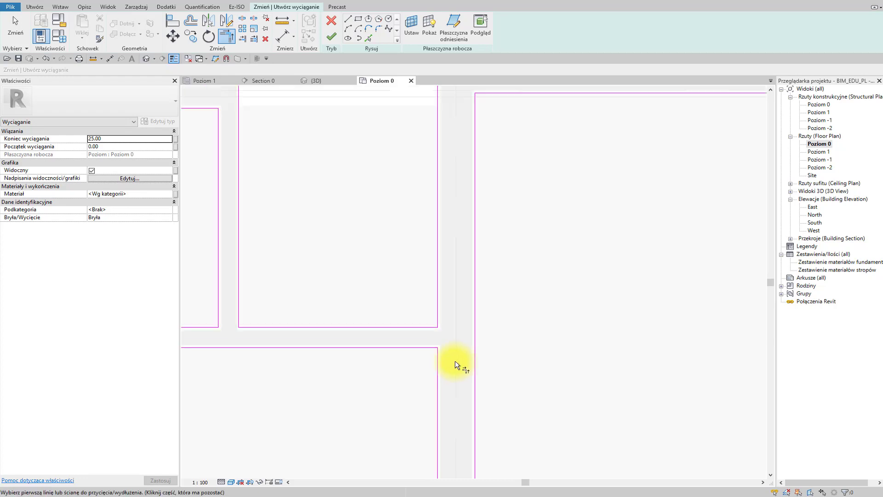
# Draw a 28.00 horizontal line closing the lower end of the axis B wall outline at the bottom exterior wall.
pyautogui.scroll(-4, 482, 307)
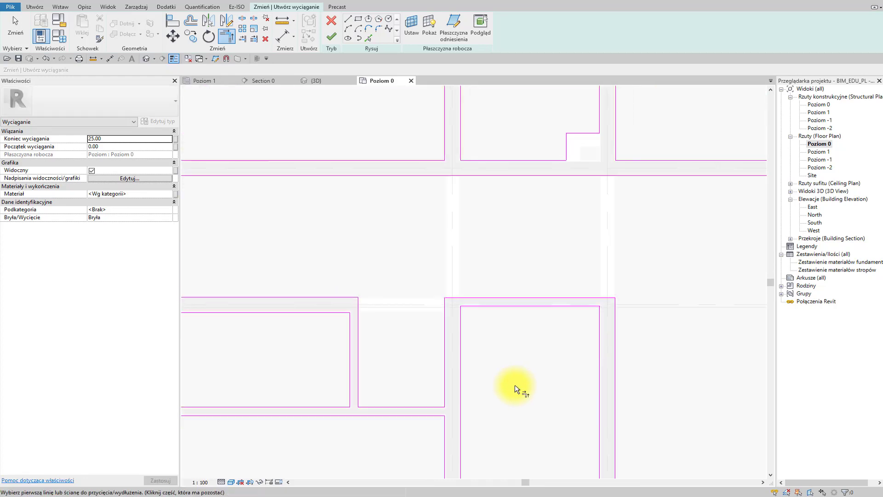
pyautogui.moveTo(459, 352)
pyautogui.mouseDown(button='middle')
pyautogui.moveTo(316, 324)
pyautogui.moveTo(322, 327)
pyautogui.mouseUp(button='middle')
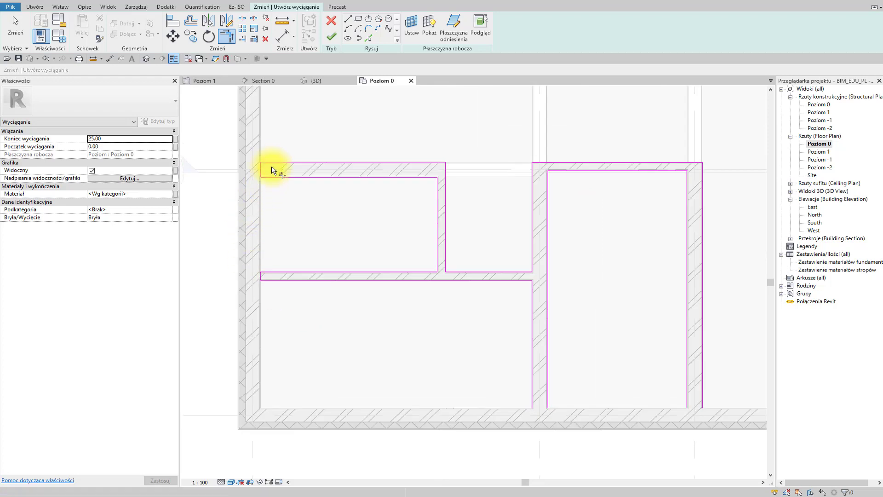
pyautogui.scroll(5, 452, 348)
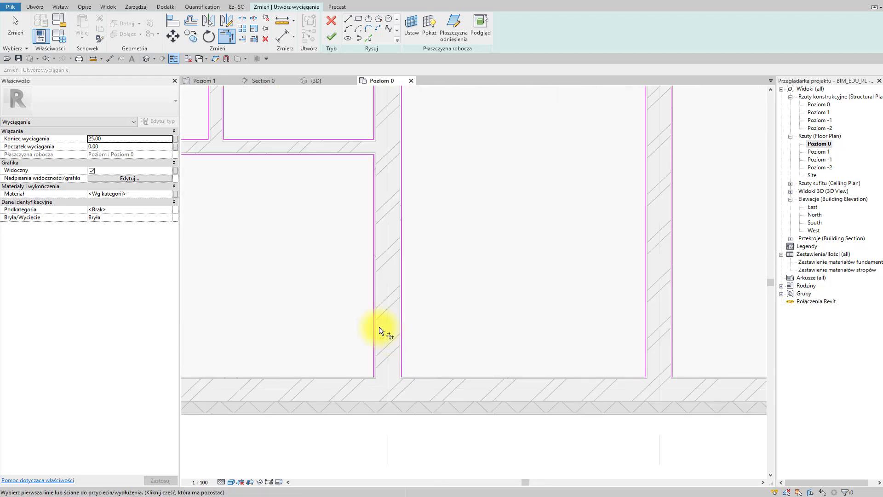
pyautogui.press('l')
pyautogui.press('i')
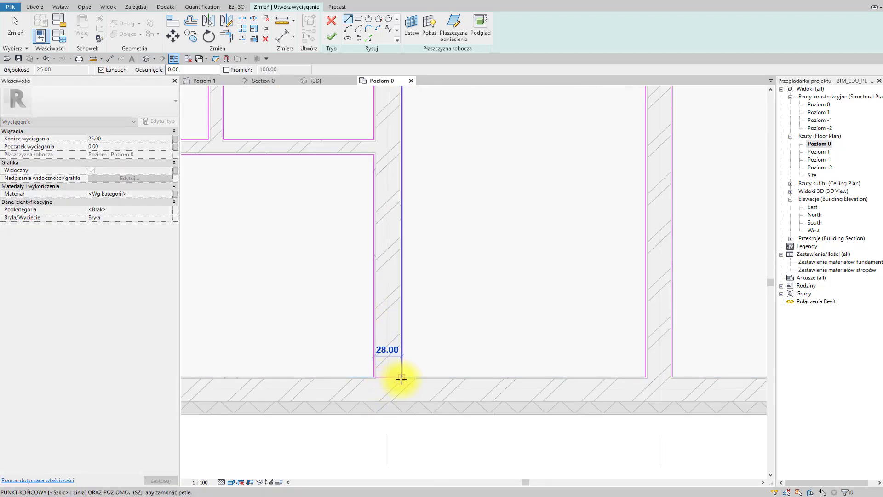
pyautogui.scroll(6, 374, 378)
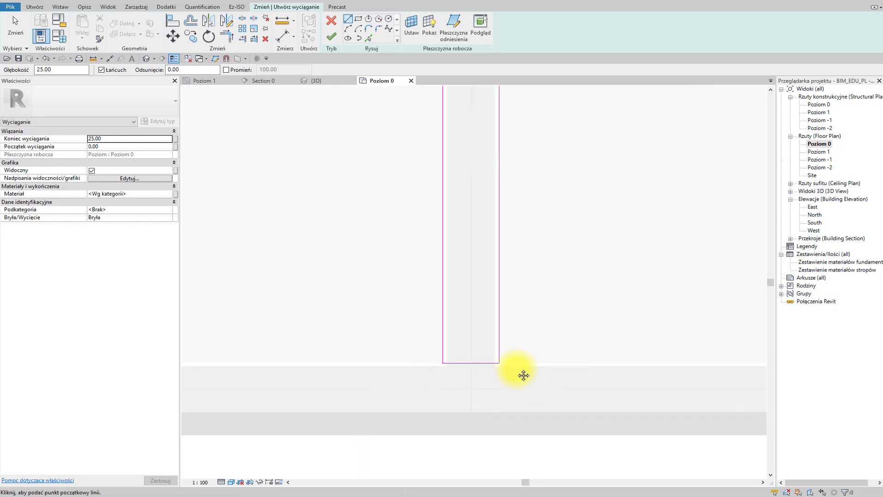
# Draw a horizontal line closing the lower end of the axis C wall outline at the bottom exterior wall.
pyautogui.moveTo(522, 374); pyautogui.dragTo(350, 379, button='middle')
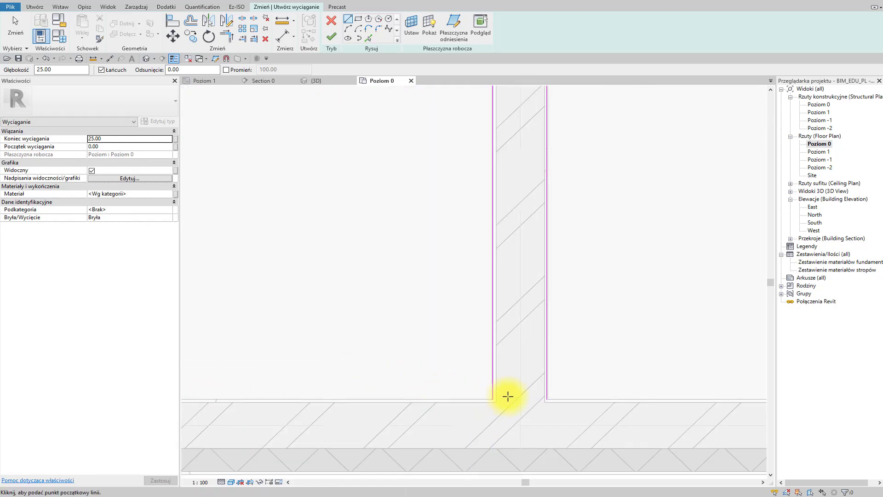
pyautogui.click(493, 399)
pyautogui.click(546, 399)
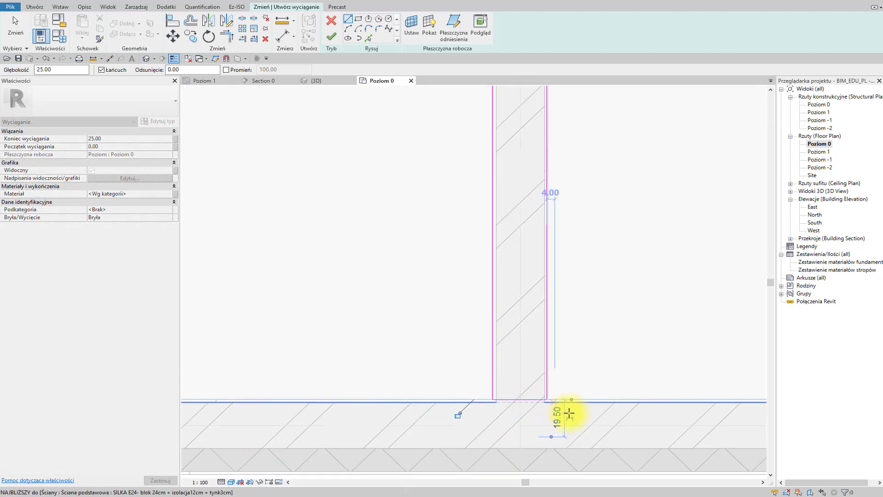
# Set the extrusion end to 0.00 and start to 0.20, and assign the material Izolacja wilgotnościowa/wodna - zabezp. przed wilgocią.
pyautogui.write('0')
pyautogui.click(108, 146)
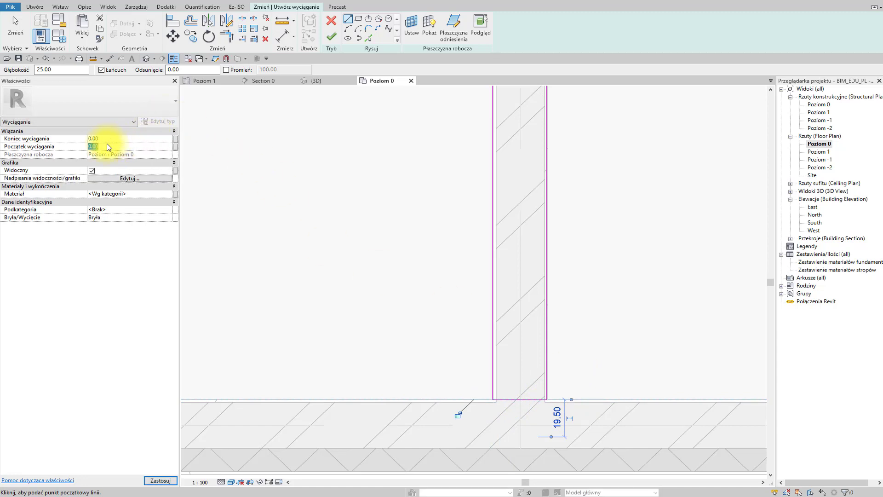
pyautogui.click(169, 196)
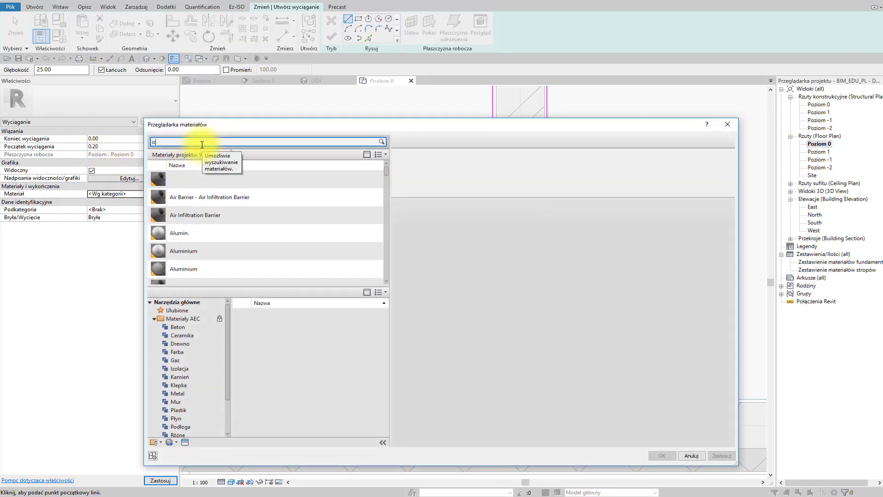
pyautogui.write('izolacja')
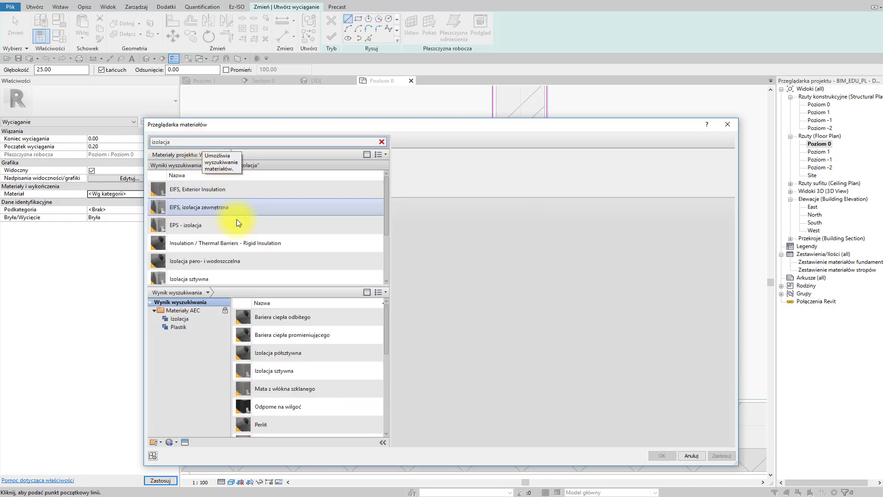
pyautogui.click(258, 263)
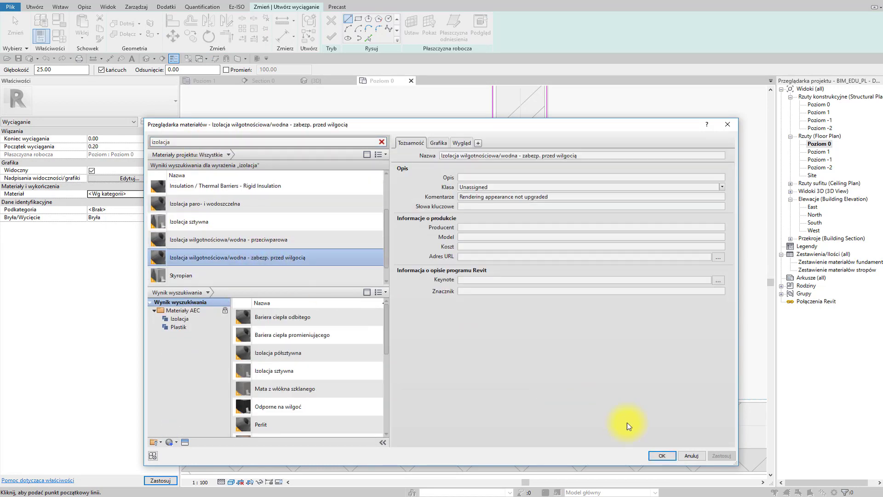
pyautogui.click(670, 452)
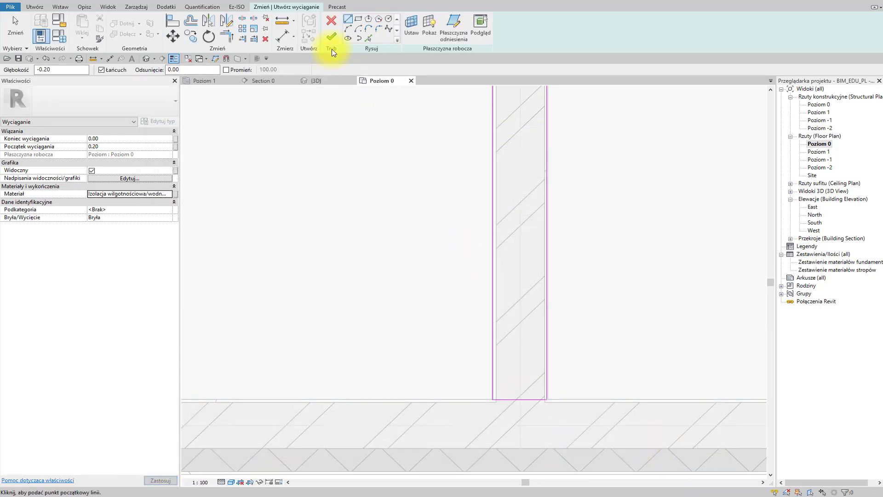
# Try to finish the extrusion sketch.
pyautogui.click(331, 37)
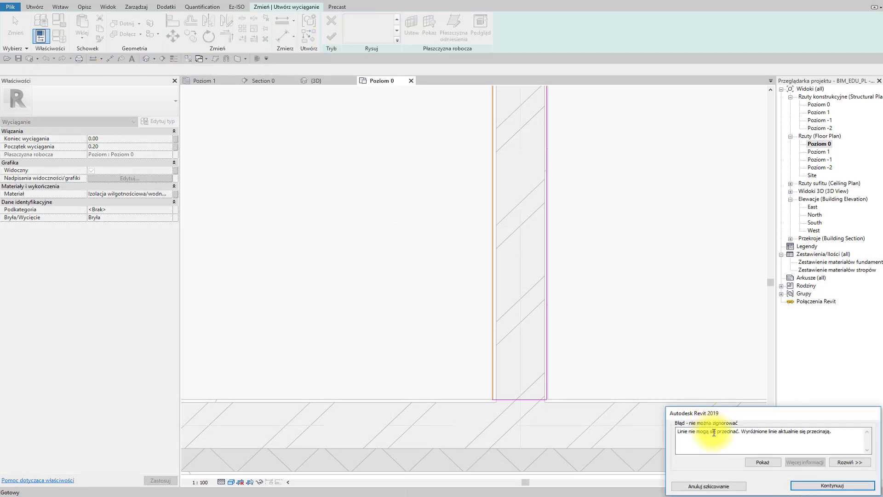
pyautogui.click(832, 485)
# Examine the wall outlines from the axis 3 partitions up to the top exterior wall for crossing or open sketch lines.
pyautogui.scroll(-2, 519, 237)
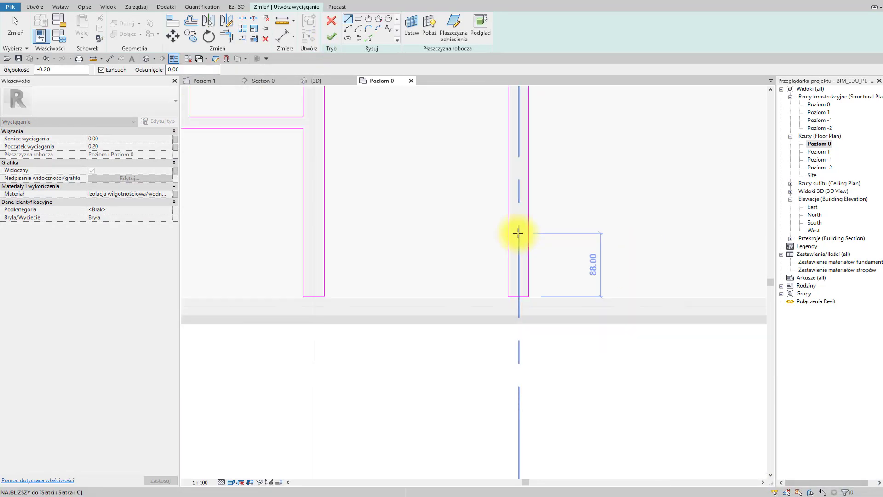
pyautogui.moveTo(519, 233); pyautogui.dragTo(547, 350, button='middle')
pyautogui.scroll(5, 433, 270)
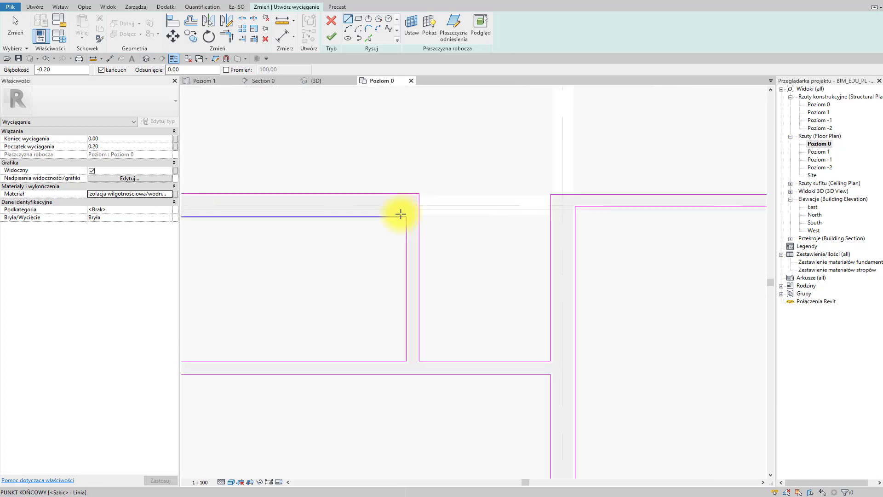
pyautogui.moveTo(369, 240)
pyautogui.mouseDown(button='middle')
pyautogui.moveTo(562, 282)
pyautogui.moveTo(602, 276)
pyautogui.mouseUp(button='middle')
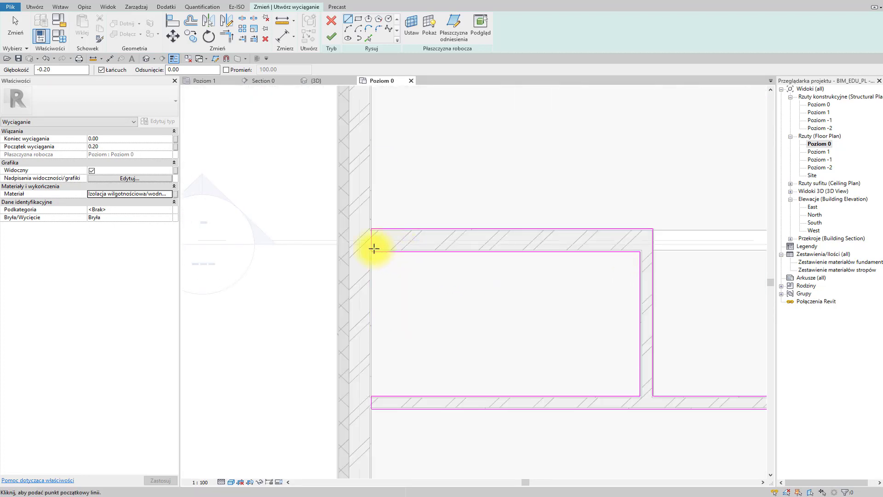
pyautogui.scroll(1, 372, 245)
pyautogui.scroll(-1, 389, 272)
pyautogui.moveTo(486, 317); pyautogui.dragTo(438, 404, button='middle')
pyautogui.moveTo(569, 262); pyautogui.dragTo(529, 349, button='middle')
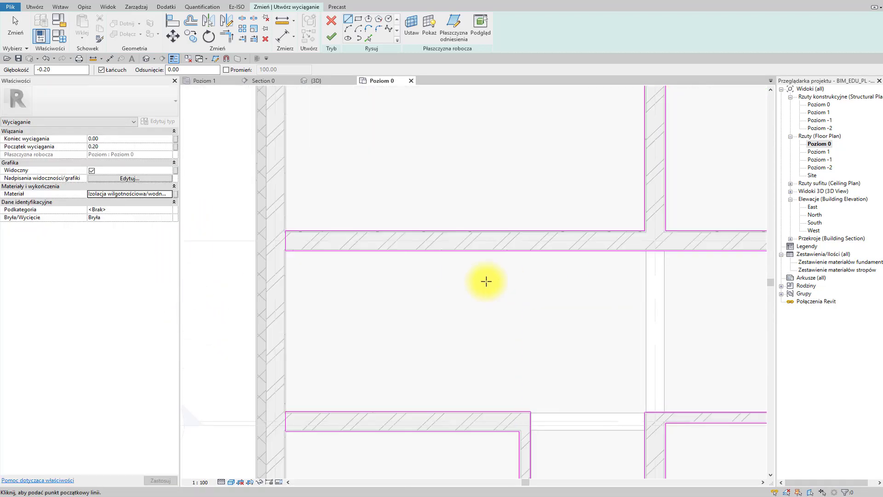
pyautogui.moveTo(484, 281); pyautogui.dragTo(446, 322, button='middle')
pyautogui.moveTo(593, 303); pyautogui.dragTo(519, 387, button='middle')
pyautogui.moveTo(638, 298); pyautogui.dragTo(516, 292, button='middle')
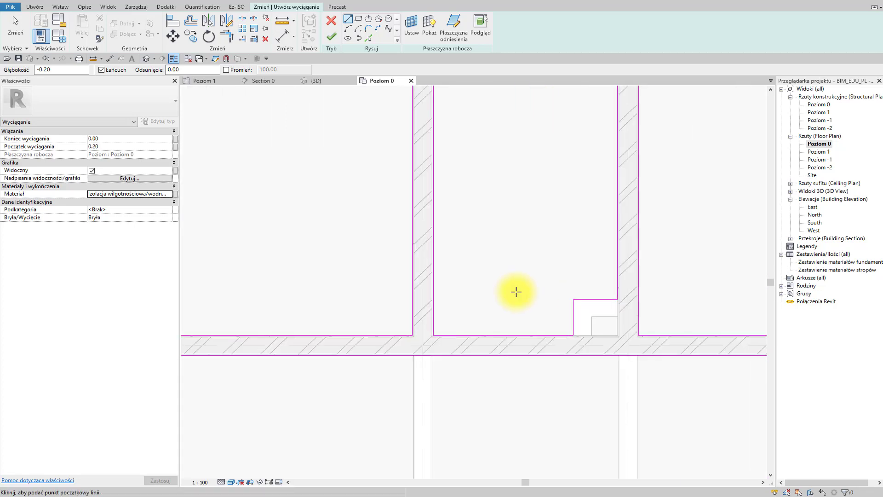
pyautogui.scroll(-1, 524, 281)
pyautogui.scroll(-1, 509, 291)
pyautogui.scroll(1, 448, 172)
pyautogui.scroll(2, 465, 194)
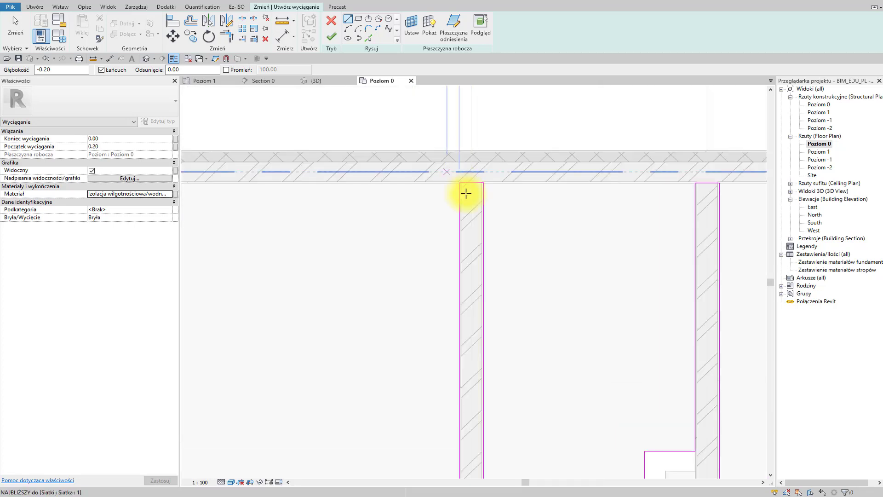
# Trim the side lines to the closing lines at the upper ends of the axis B and axis C wall outlines.
pyautogui.press('Escape')
pyautogui.press('t')
pyautogui.press('r')
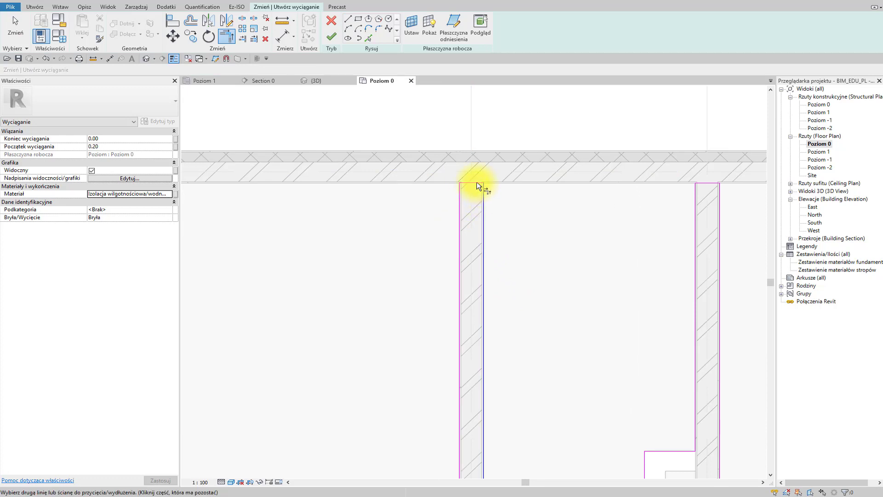
pyautogui.scroll(3, 510, 202)
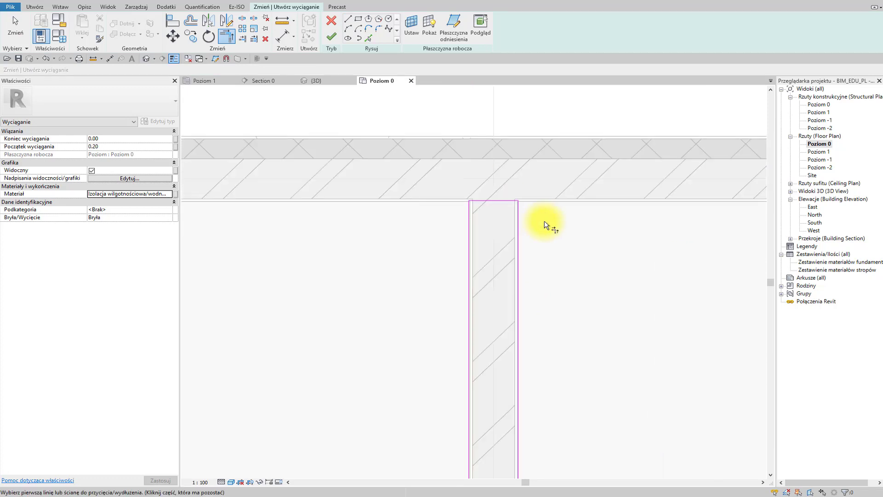
pyautogui.scroll(-2, 616, 250)
pyautogui.moveTo(625, 255); pyautogui.dragTo(586, 216, button='middle')
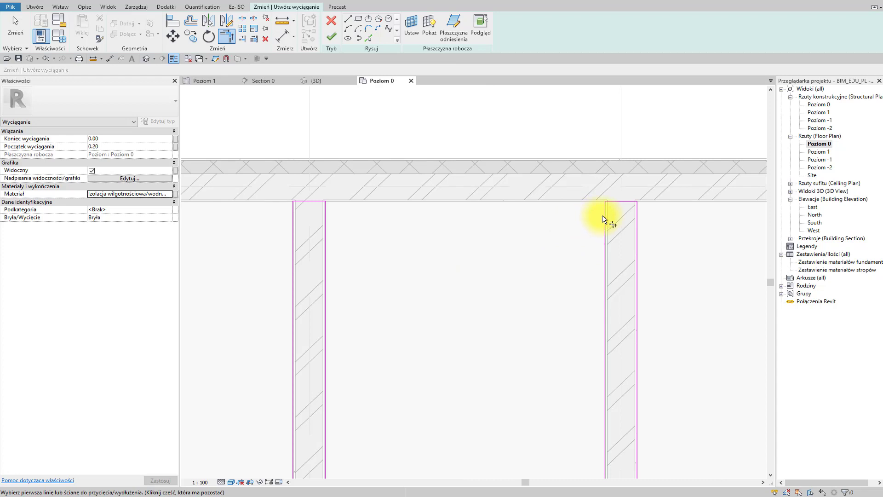
pyautogui.click(603, 214)
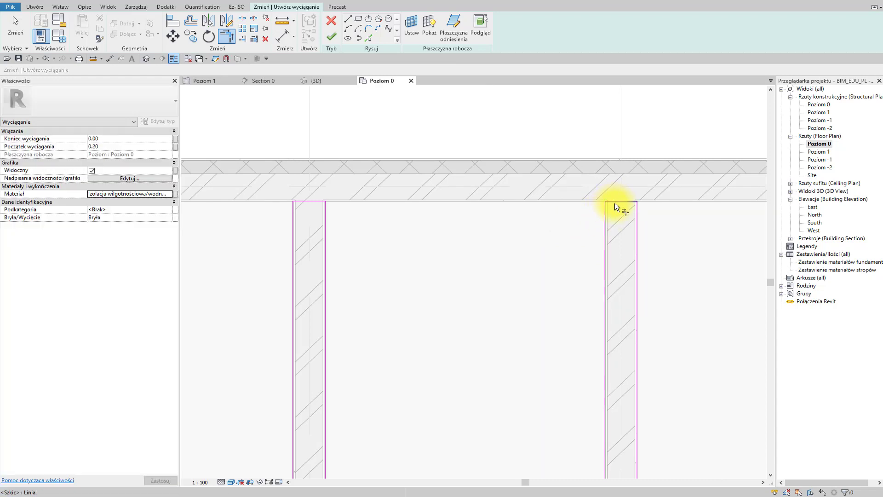
pyautogui.press('Escape')
pyautogui.press('Escape')
# Examine the long horizontal wall's outline for crossing lines, including the chimney notch and both ends at the exterior walls.
pyautogui.scroll(-3, 564, 362)
pyautogui.scroll(2, 592, 362)
pyautogui.scroll(1, 591, 361)
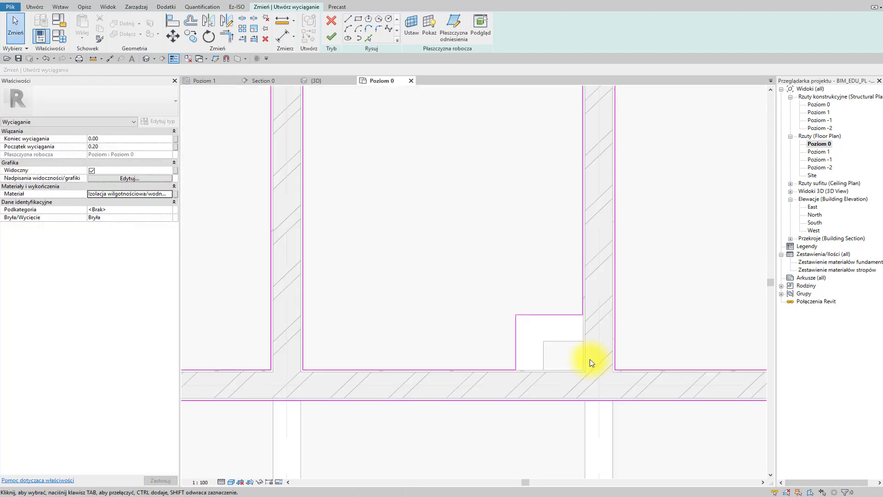
pyautogui.moveTo(601, 363); pyautogui.dragTo(581, 328, button='middle')
pyautogui.moveTo(652, 339); pyautogui.dragTo(487, 318, button='middle')
pyautogui.moveTo(675, 318); pyautogui.dragTo(450, 304, button='middle')
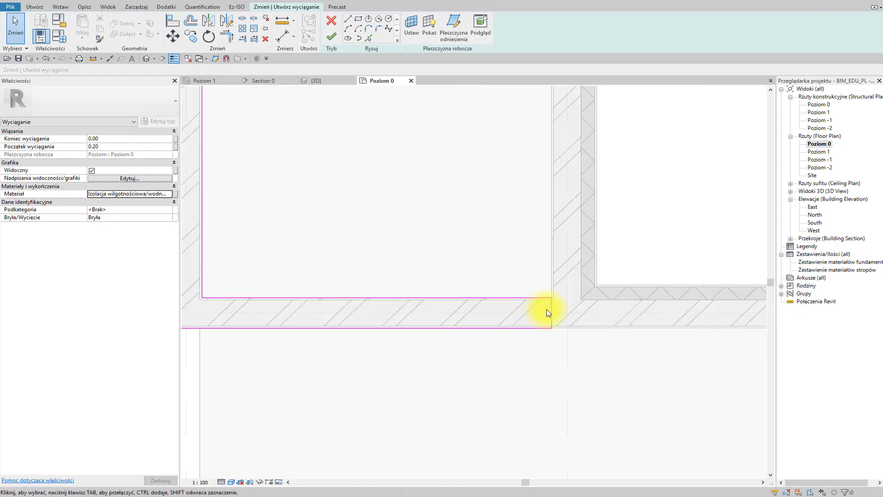
pyautogui.scroll(3, 548, 310)
pyautogui.scroll(-4, 424, 316)
pyautogui.moveTo(239, 322); pyautogui.dragTo(509, 314, button='middle')
pyautogui.moveTo(272, 313); pyautogui.dragTo(429, 310, button='middle')
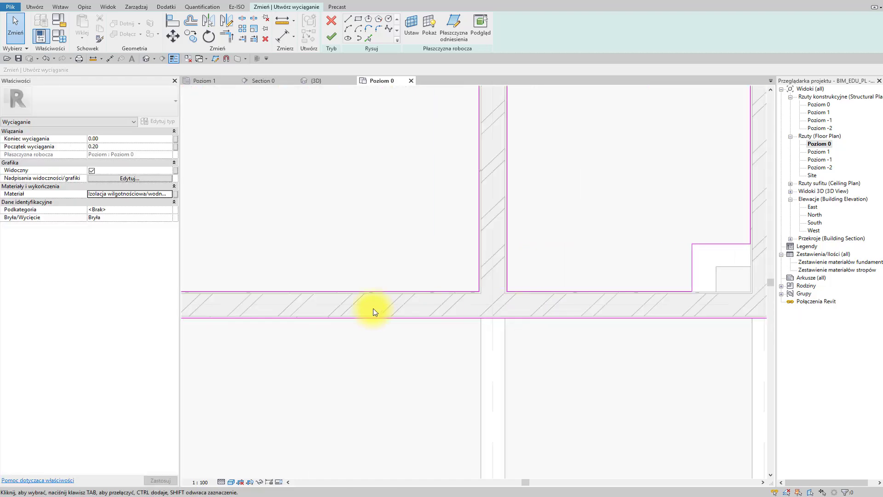
pyautogui.scroll(4, 363, 303)
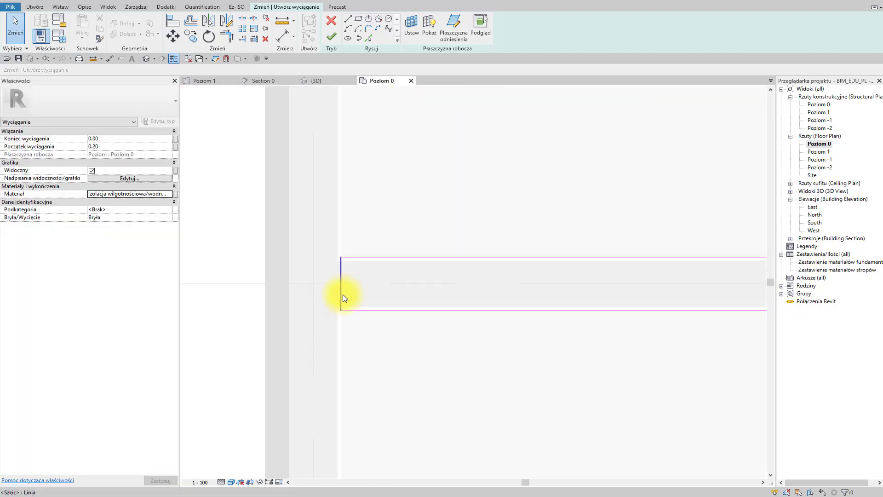
# Examine the outlines of the axis 3 wall, the partitions and the lower axis B and C walls for crossing lines.
pyautogui.scroll(-3, 342, 294)
pyautogui.moveTo(414, 396); pyautogui.dragTo(407, 152, button='middle')
pyautogui.moveTo(418, 308); pyautogui.dragTo(205, 217, button='middle')
pyautogui.scroll(2, 311, 210)
pyautogui.moveTo(547, 267); pyautogui.dragTo(553, 188, button='middle')
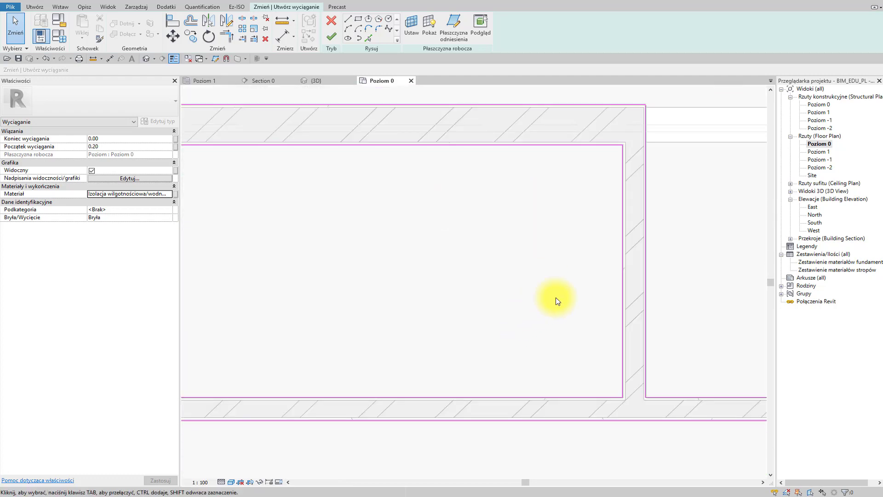
pyautogui.scroll(-3, 570, 293)
pyautogui.moveTo(707, 268); pyautogui.dragTo(507, 279, button='middle')
pyautogui.moveTo(633, 238); pyautogui.dragTo(457, 275, button='middle')
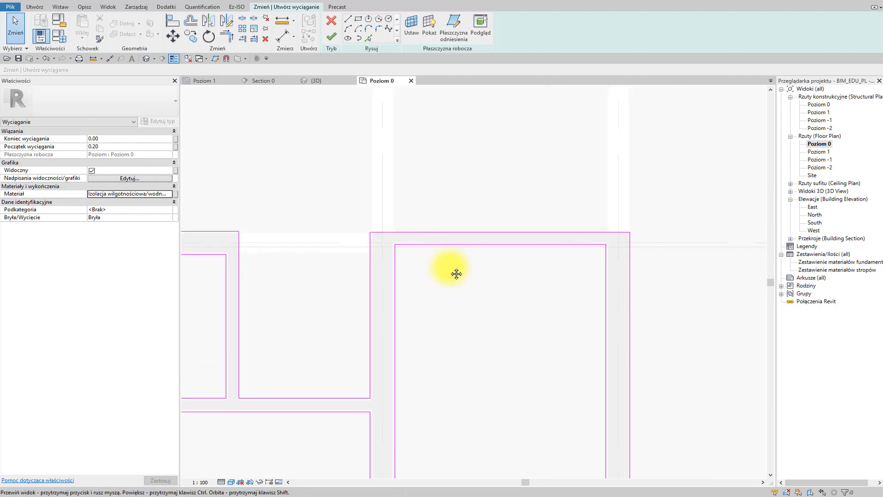
pyautogui.moveTo(527, 333); pyautogui.dragTo(533, 199, button='middle')
pyautogui.moveTo(524, 358); pyautogui.dragTo(522, 300, button='middle')
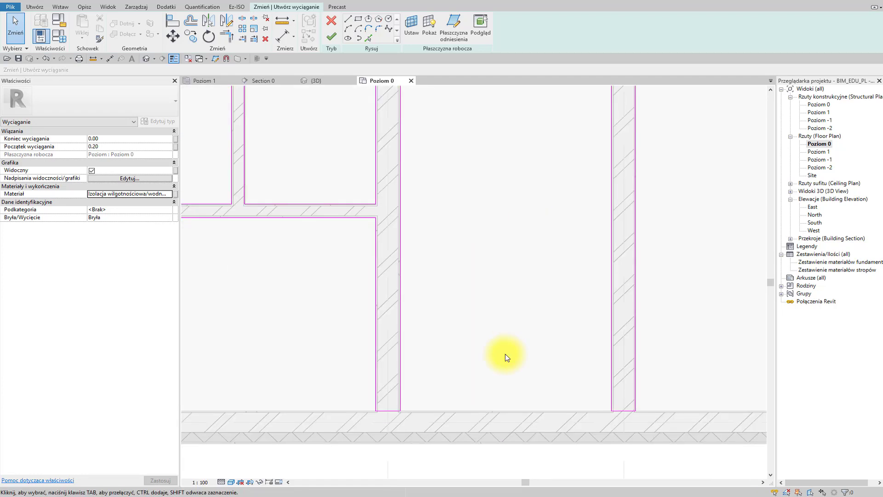
pyautogui.scroll(2, 355, 421)
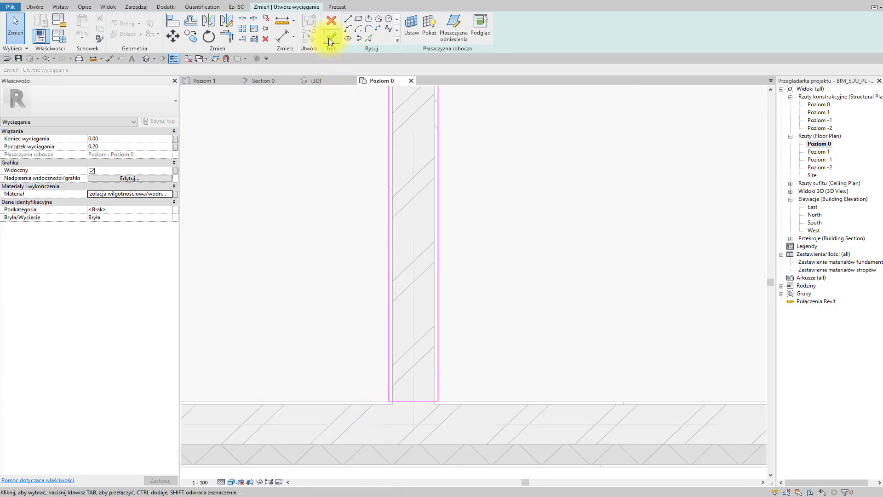
# Try to finish the extrusion sketch again and examine the highlighted inner outline corner of the room between axes B and C.
pyautogui.click(330, 38)
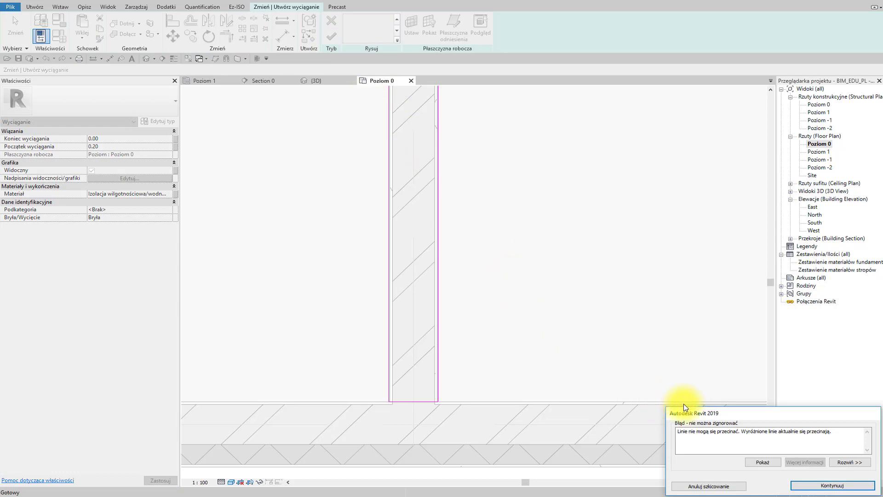
pyautogui.scroll(-4, 644, 328)
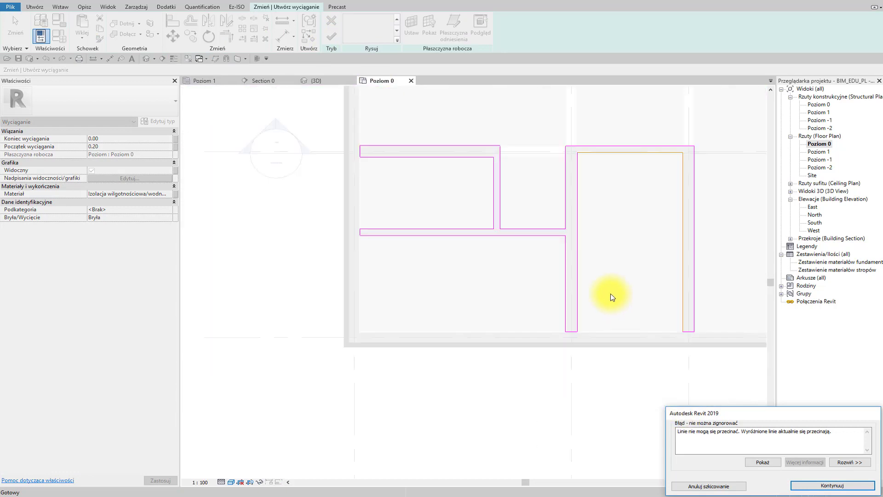
pyautogui.scroll(3, 607, 296)
pyautogui.scroll(5, 544, 228)
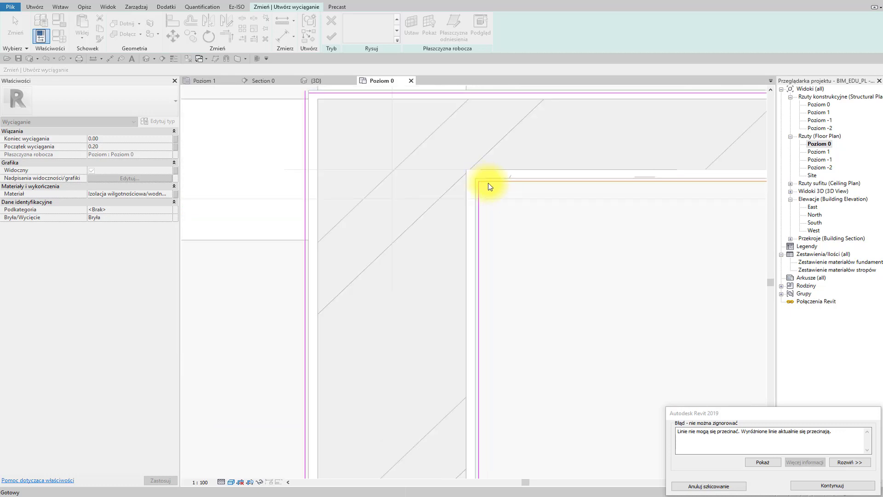
pyautogui.click(829, 486)
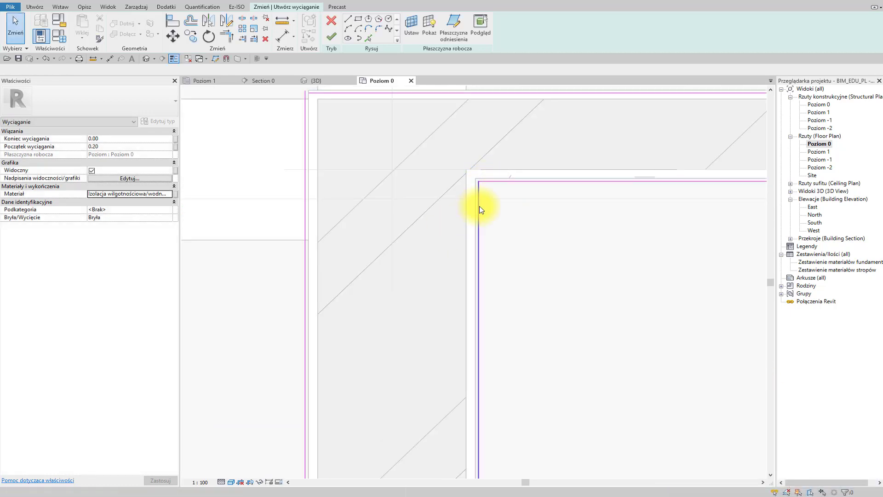
# Examine both upper corners of the inner outline of the room between axes B and C for lines that overrun.
pyautogui.press('t')
pyautogui.press('r')
pyautogui.click(478, 196)
pyautogui.click(480, 196)
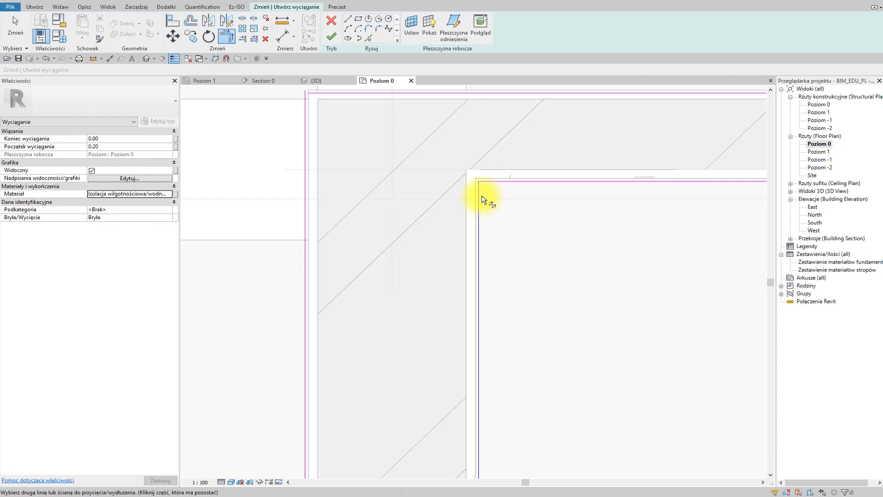
pyautogui.scroll(1, 485, 181)
pyautogui.scroll(9, 485, 180)
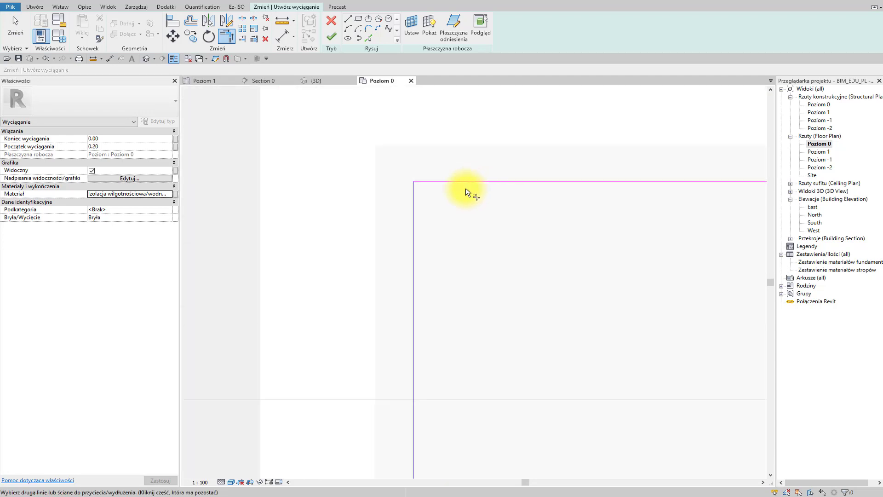
pyautogui.scroll(-6, 503, 216)
pyautogui.scroll(-4, 587, 252)
pyautogui.moveTo(595, 264); pyautogui.dragTo(427, 299, button='middle')
pyautogui.moveTo(706, 304); pyautogui.dragTo(511, 300, button='middle')
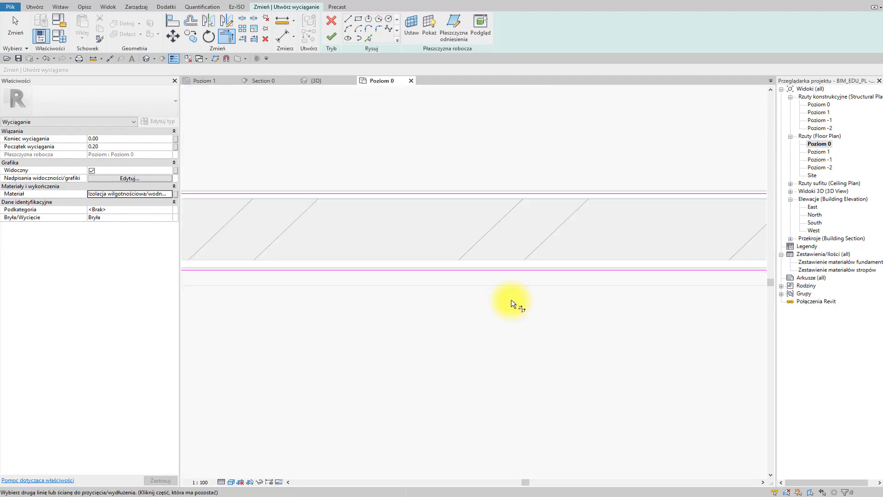
pyautogui.moveTo(643, 315); pyautogui.dragTo(361, 313, button='middle')
pyautogui.scroll(2, 557, 274)
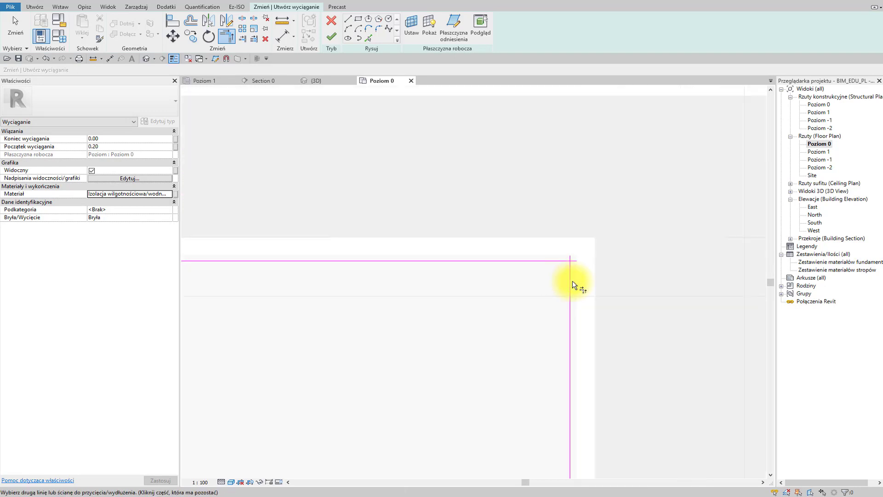
pyautogui.press('Escape')
pyautogui.press('Escape')
# Trim the inner outline's horizontal and vertical lines to each other at the room's upper right corner near axis C.
pyautogui.click(554, 263)
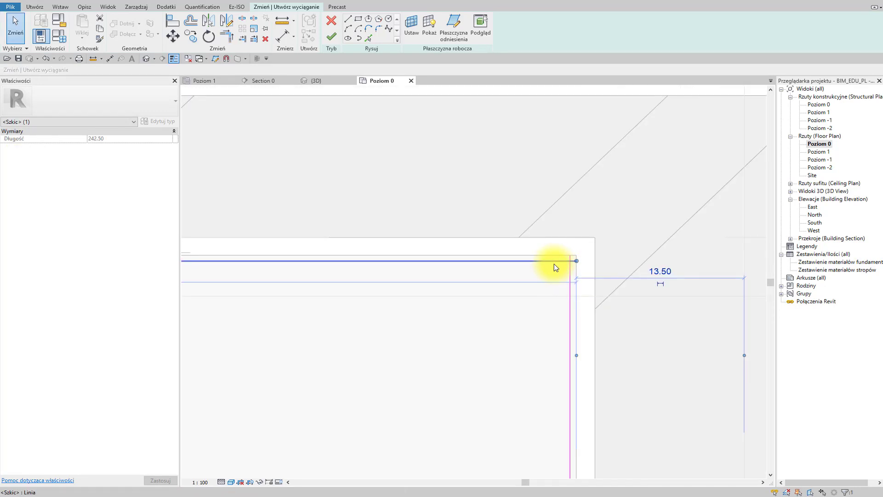
pyautogui.press('t')
pyautogui.press('r')
pyautogui.click(572, 283)
pyautogui.click(554, 263)
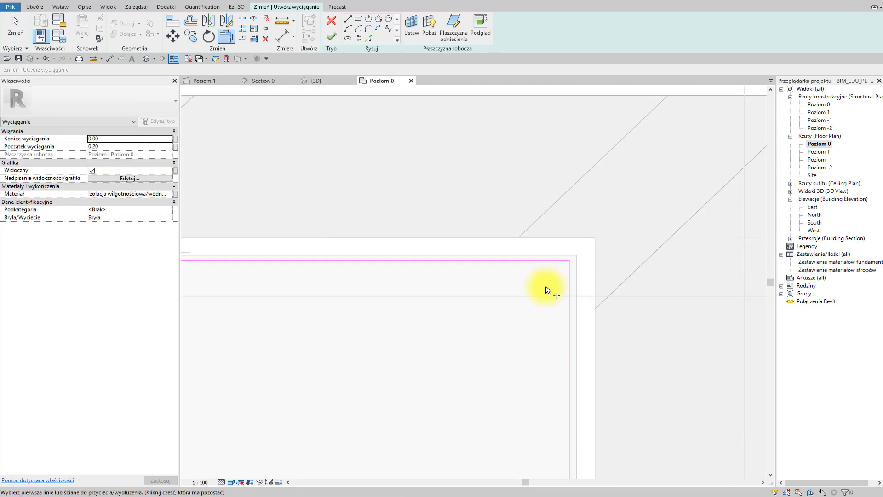
pyautogui.press('Escape')
pyautogui.scroll(-4, 534, 291)
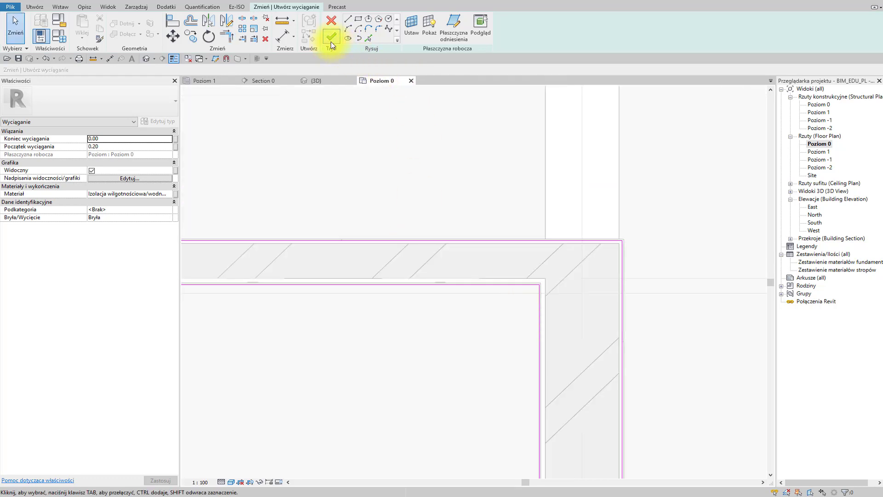
# Try to finish the extrusion sketch again and examine the highlighted outer outline corner near axis B.
pyautogui.click(331, 41)
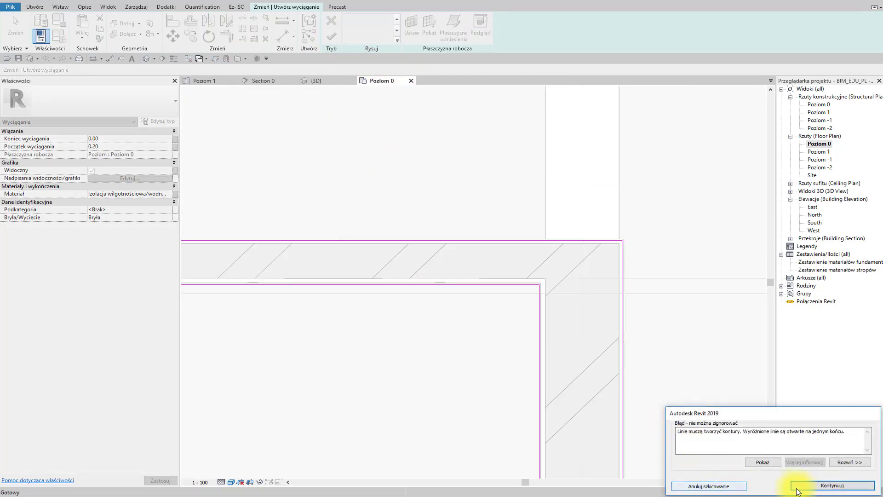
pyautogui.scroll(-4, 489, 295)
pyautogui.scroll(8, 336, 299)
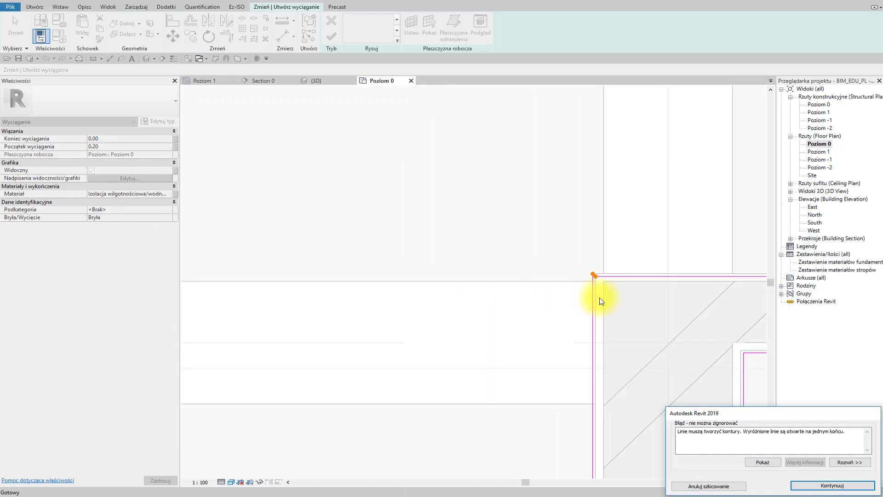
# Continue sketching and trim the outer outline's vertical and horizontal lines to each other at the upper left corner near axis B.
pyautogui.click(800, 486)
pyautogui.press('a')
pyautogui.press('l')
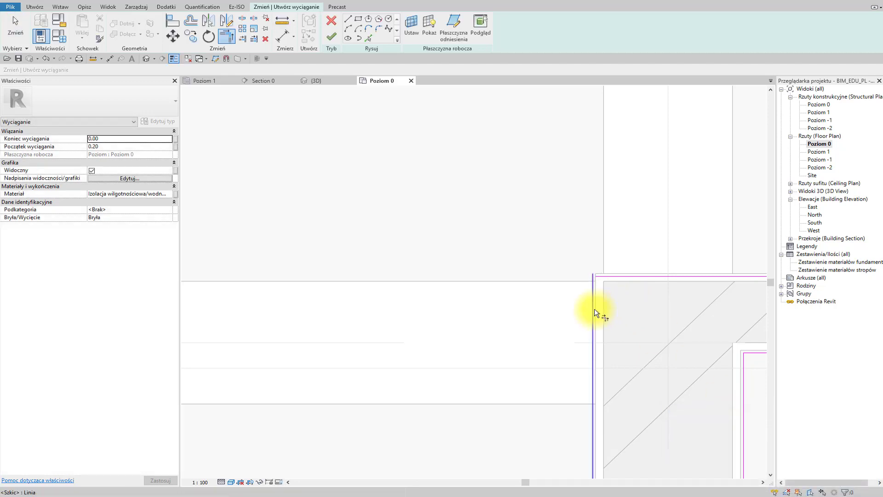
pyautogui.click(625, 278)
pyautogui.scroll(-2, 524, 340)
pyautogui.moveTo(690, 357)
pyautogui.mouseDown(button='middle')
pyautogui.moveTo(437, 313)
pyautogui.moveTo(609, 306)
pyautogui.mouseUp(button='middle')
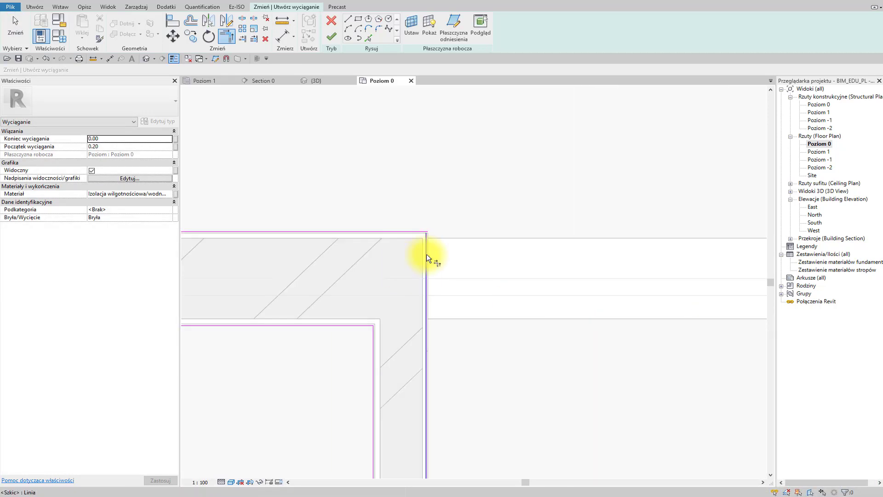
# Finish the extrusion sketch and complete the in-place foundation insulation model.
pyautogui.click(332, 36)
pyautogui.scroll(-2, 480, 217)
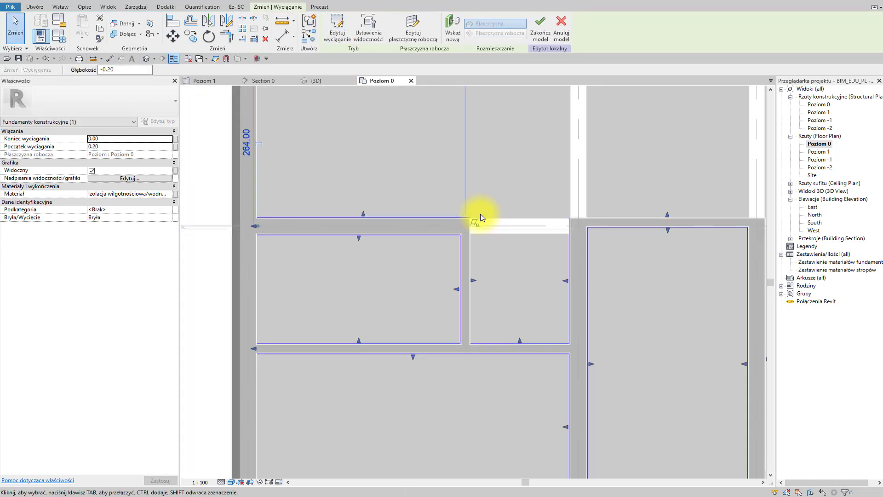
pyautogui.scroll(-3, 480, 217)
pyautogui.click(541, 31)
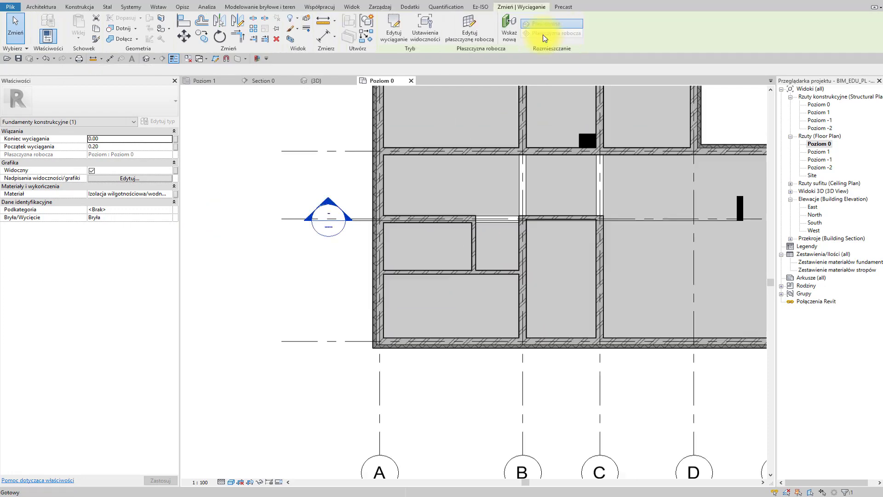
pyautogui.scroll(-2, 528, 140)
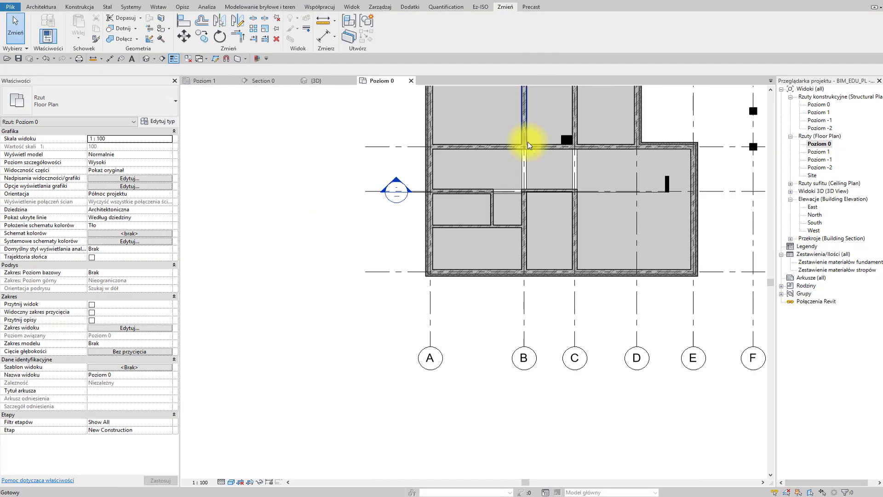
# Open the 3D view and examine the rooms, foundation walls and insulation layer from several angles.
pyautogui.click(428, 220)
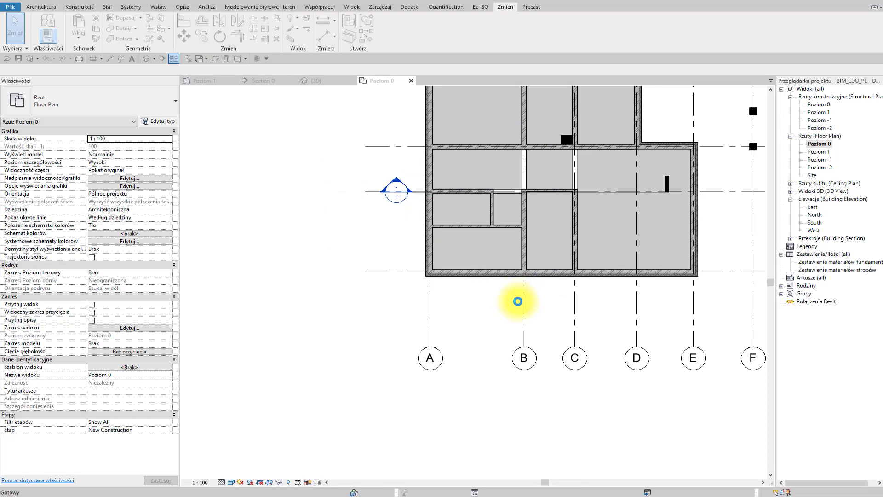
pyautogui.keyDown('shift'); pyautogui.moveTo(580, 323); pyautogui.dragTo(404, 336, button='middle'); pyautogui.keyUp('shift')
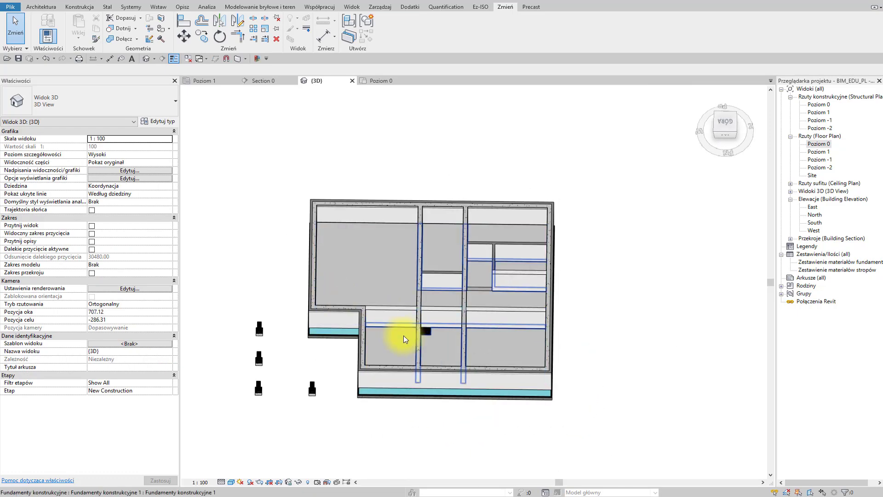
pyautogui.scroll(8, 435, 331)
pyautogui.keyDown('shift'); pyautogui.moveTo(511, 299); pyautogui.dragTo(520, 277, button='middle'); pyautogui.keyUp('shift')
pyautogui.scroll(5, 521, 277)
pyautogui.scroll(-10, 521, 277)
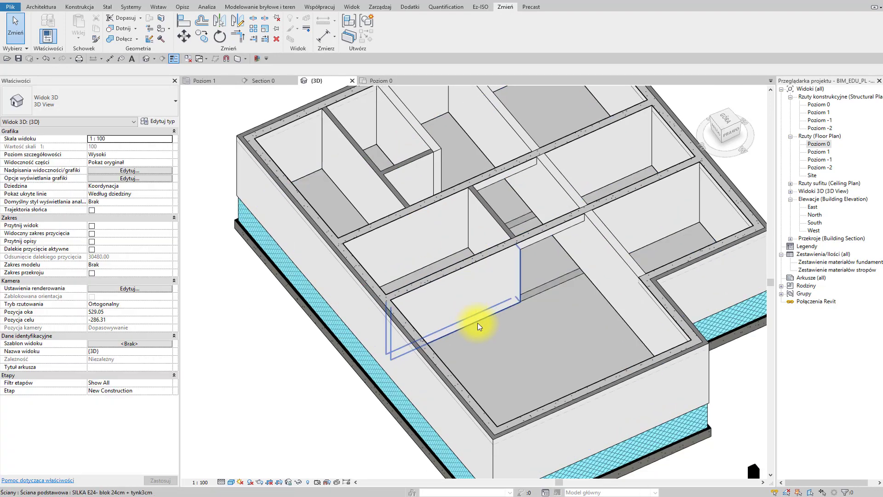
pyautogui.moveTo(542, 311); pyautogui.dragTo(487, 328, button='middle')
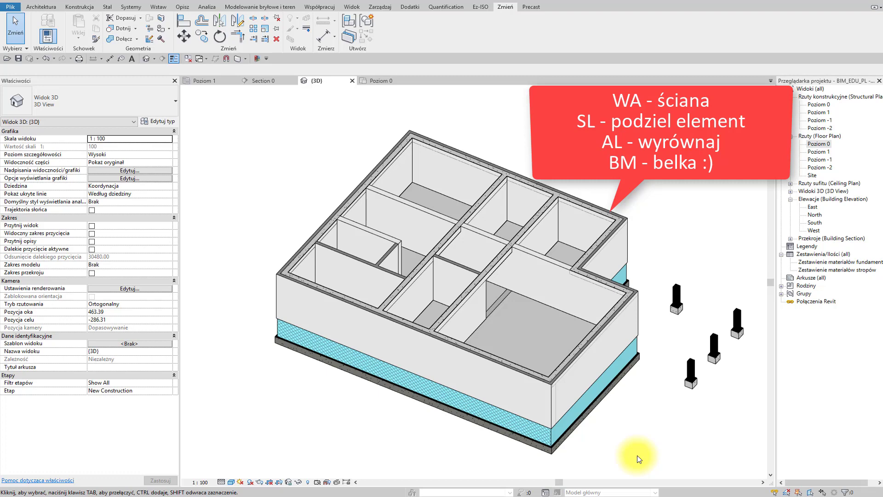
pyautogui.scroll(-2, 635, 449)
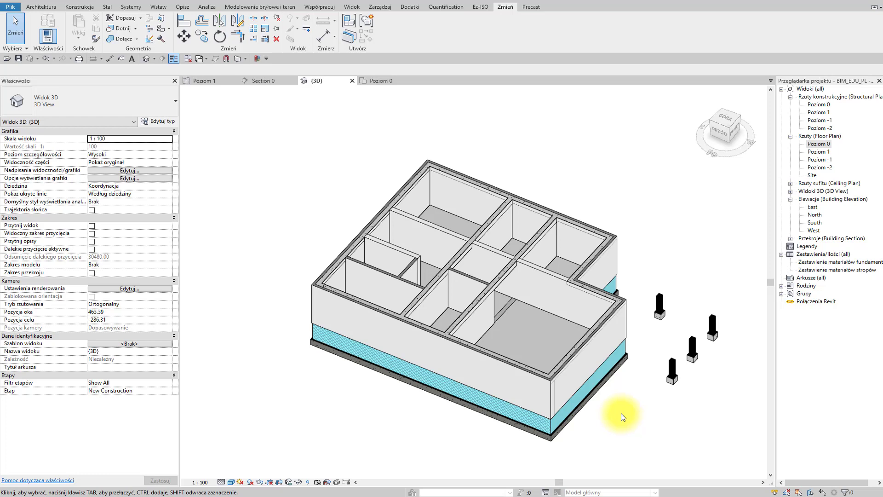
pyautogui.keyDown('shift'); pyautogui.moveTo(624, 423); pyautogui.dragTo(616, 421, button='middle'); pyautogui.keyUp('shift')
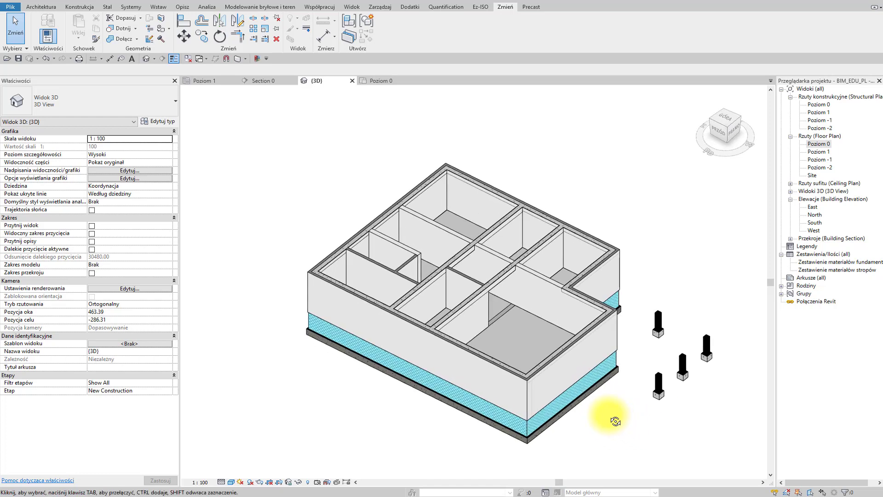